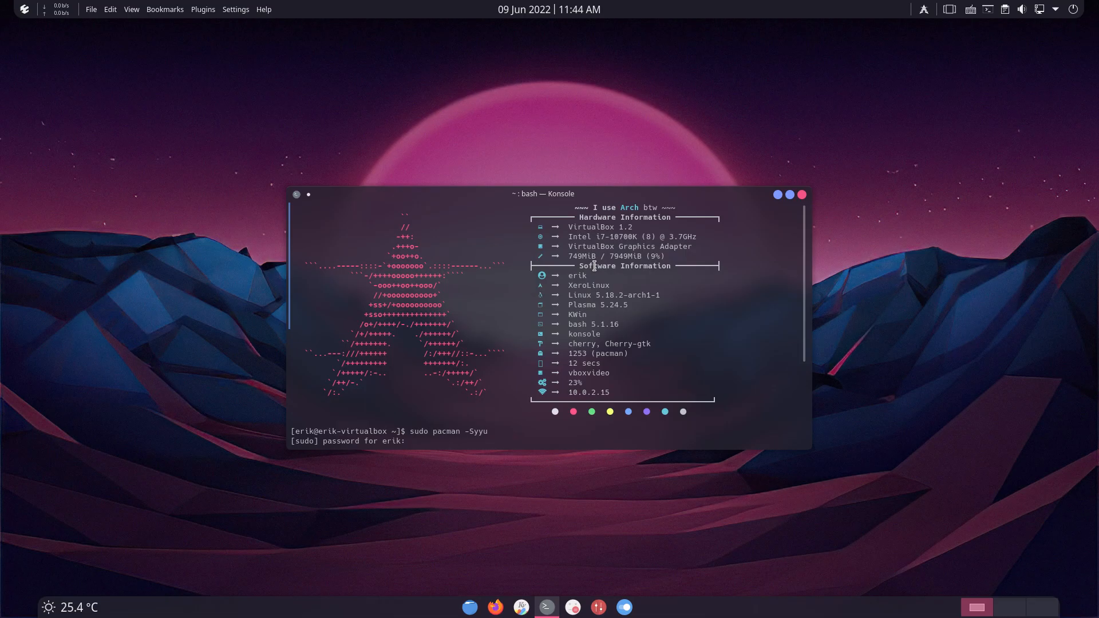
Run sudo pacman -Syyu to confirm the system is up to date, then start a yay command
{"action": "key", "text": "Return"}
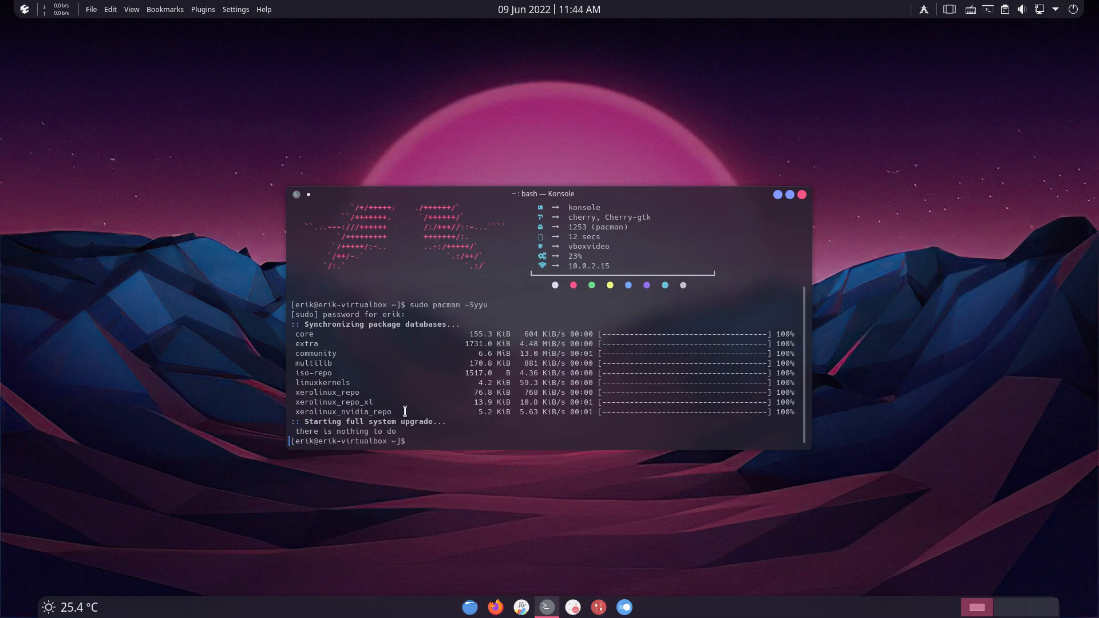
{"action": "left_click_drag", "start_coordinate": [405, 412], "coordinate": [278, 392]}
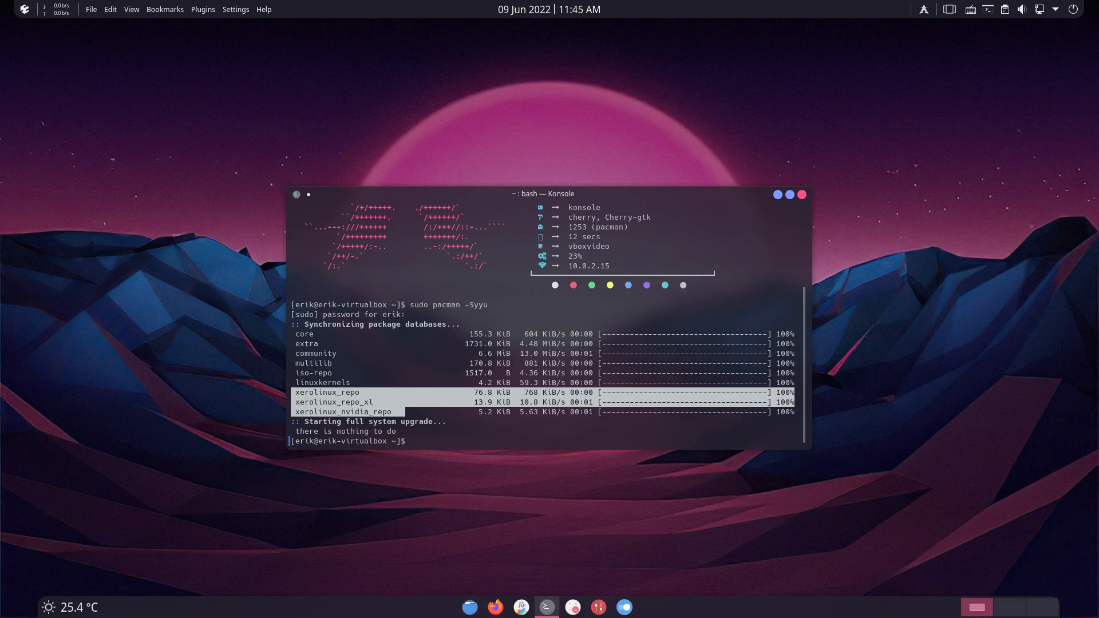
{"action": "type", "text": "yay"}
Reinstall archlinux-tweak-tool-git from the AUR with yay, choosing package 1 and default options
{"action": "type", "text": "archlinux tweak"}
{"action": "key", "text": "Return"}
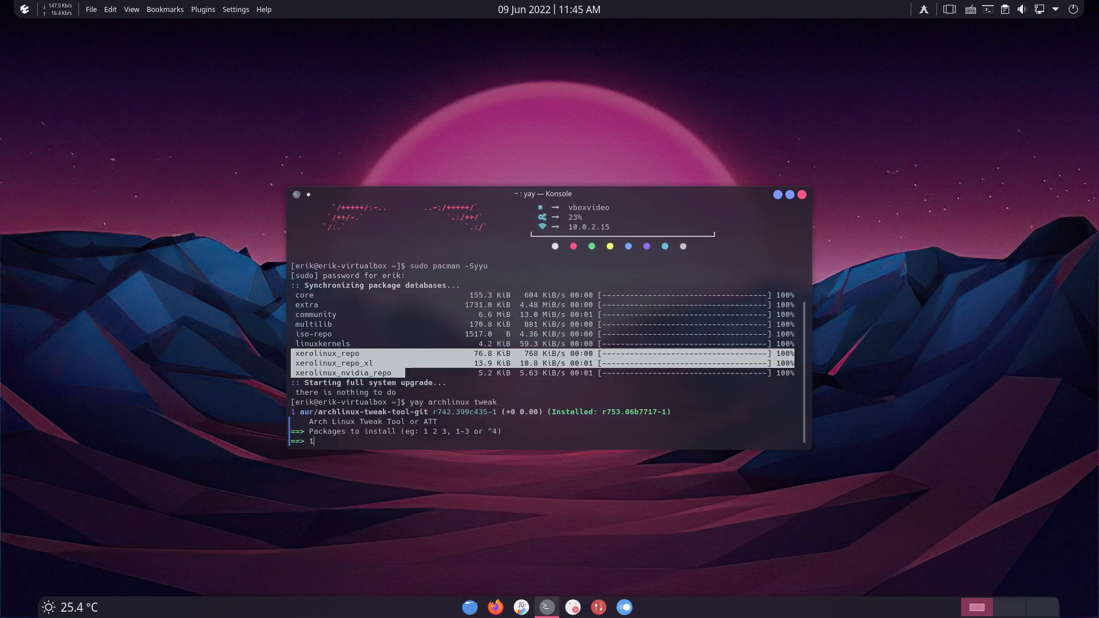
{"action": "type", "text": "1"}
{"action": "key", "text": "Return"}
{"action": "key", "text": "Return"}
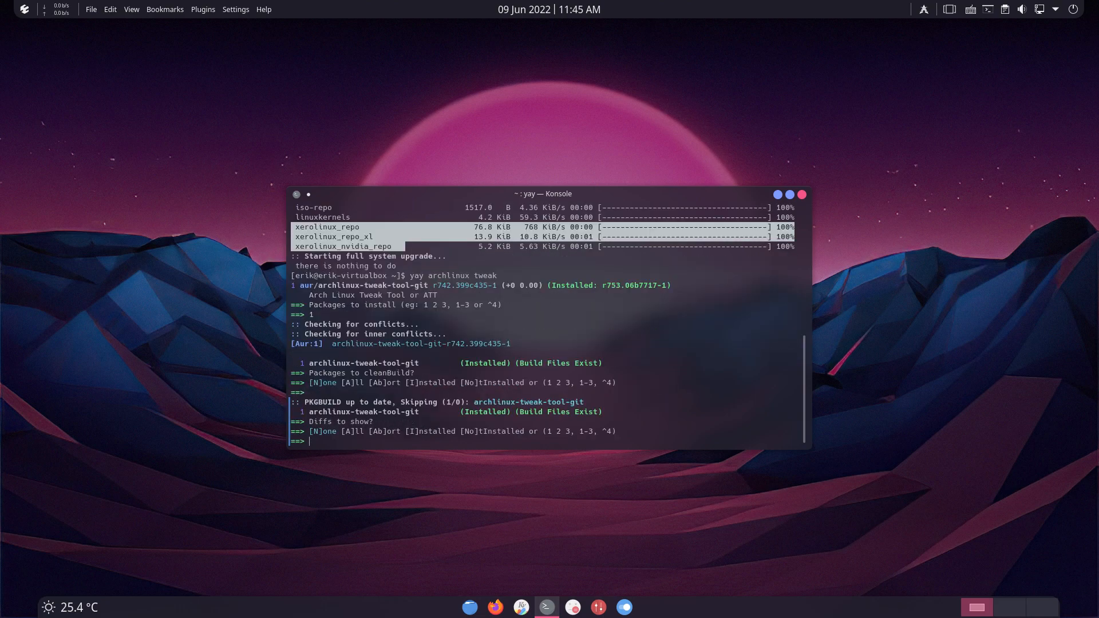
{"action": "key", "text": "Return"}
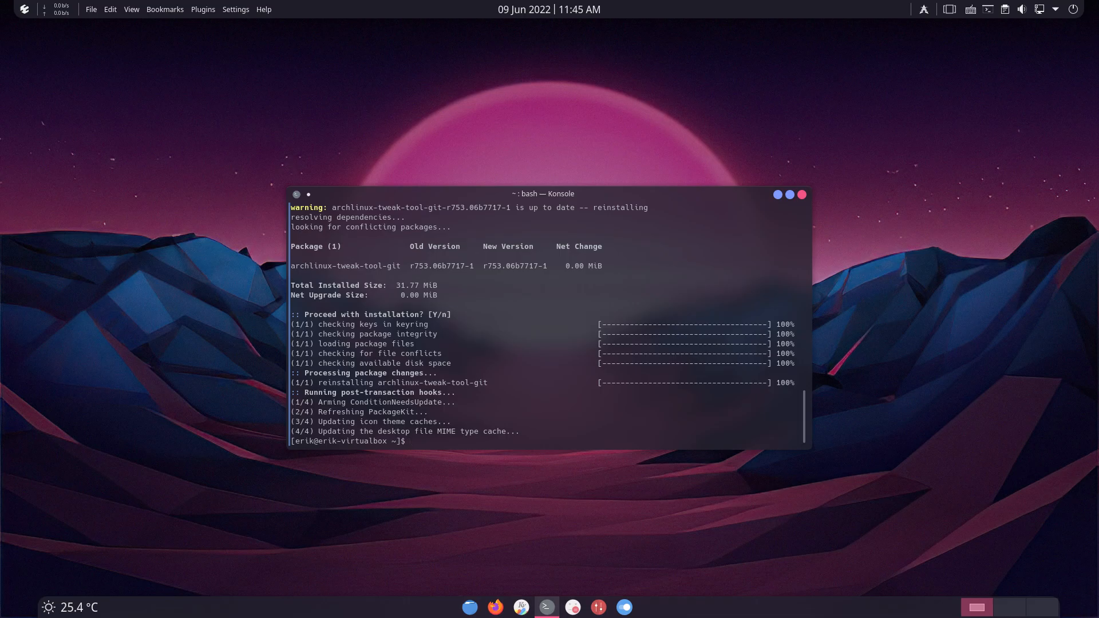
Launch archlinux-tweak-tool from Konsole and authenticate with the admin password
{"action": "type", "text": "chlinux-tweak-tool"}
{"action": "key", "text": "Return"}
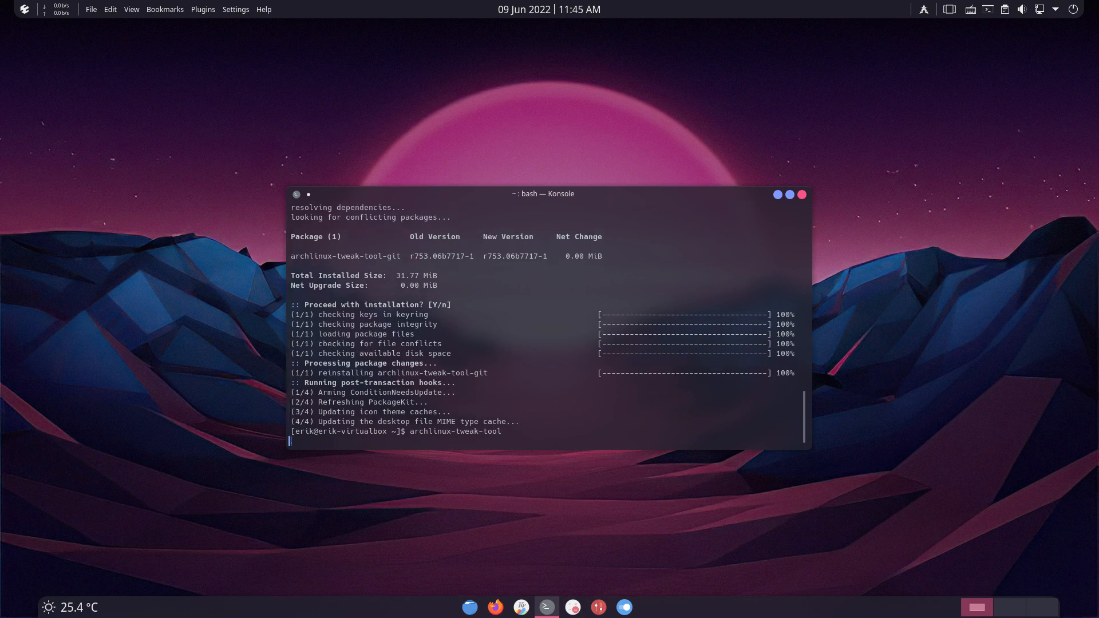
{"action": "type", "text": "****"}
{"action": "key", "text": "Return"}
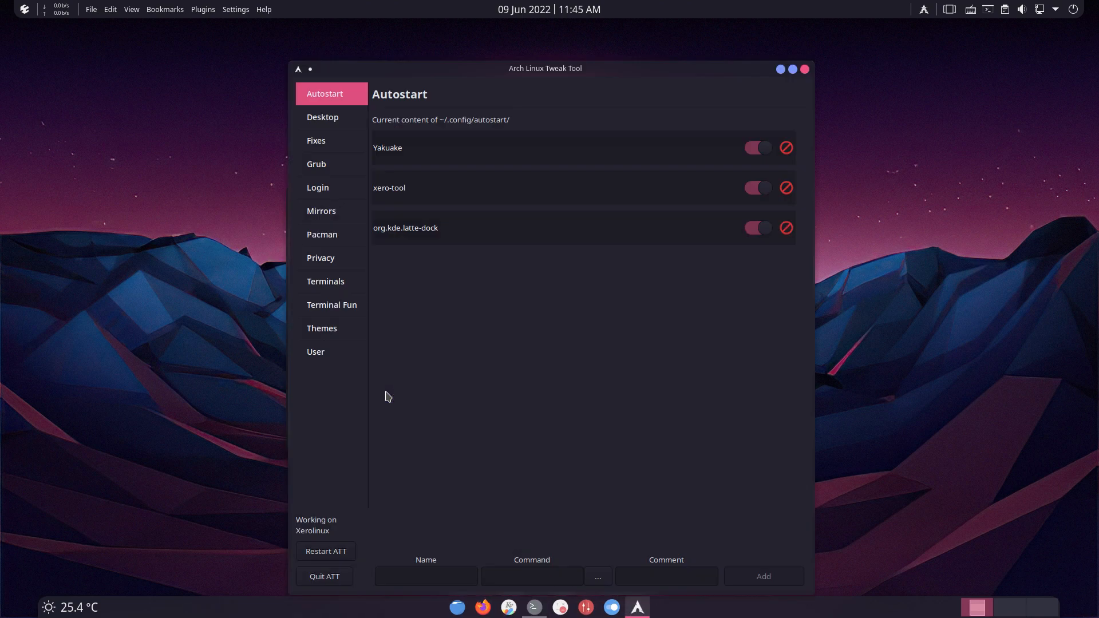
On the Pacman page, enable the Endeavour and Chaotics repos and install their keys and mirrors
{"action": "left_click", "coordinate": [329, 238]}
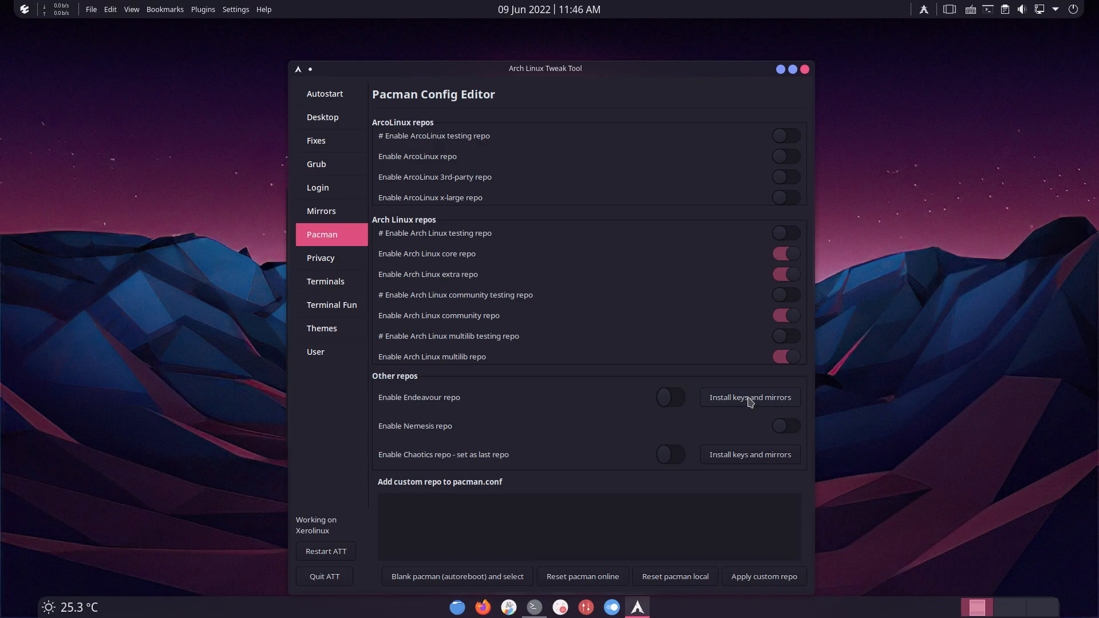
{"action": "left_click", "coordinate": [668, 397]}
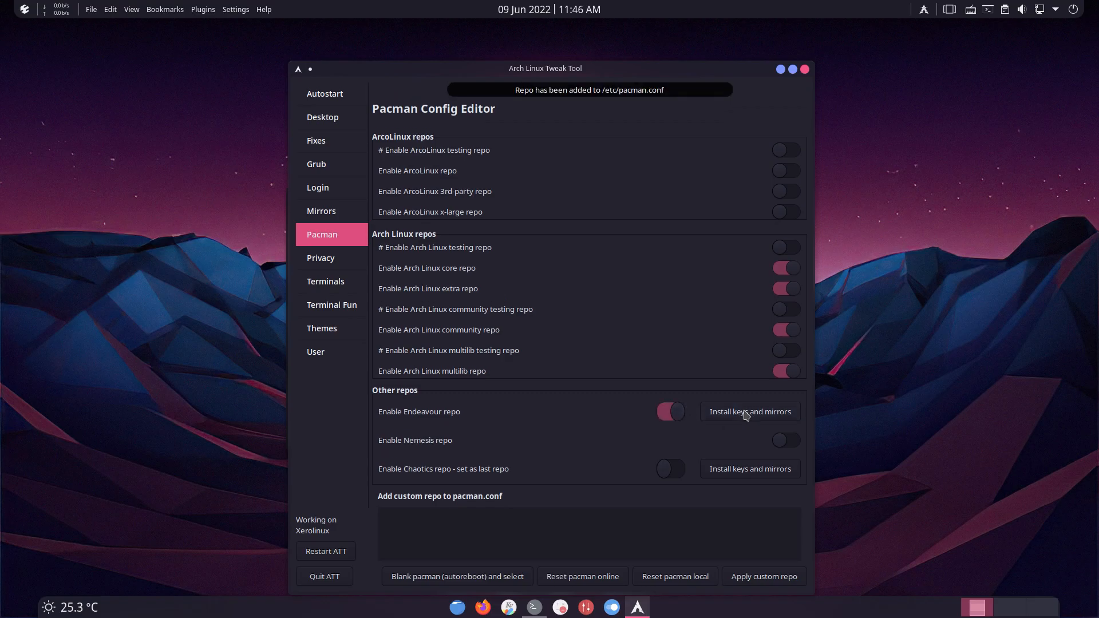
{"action": "left_click", "coordinate": [746, 416]}
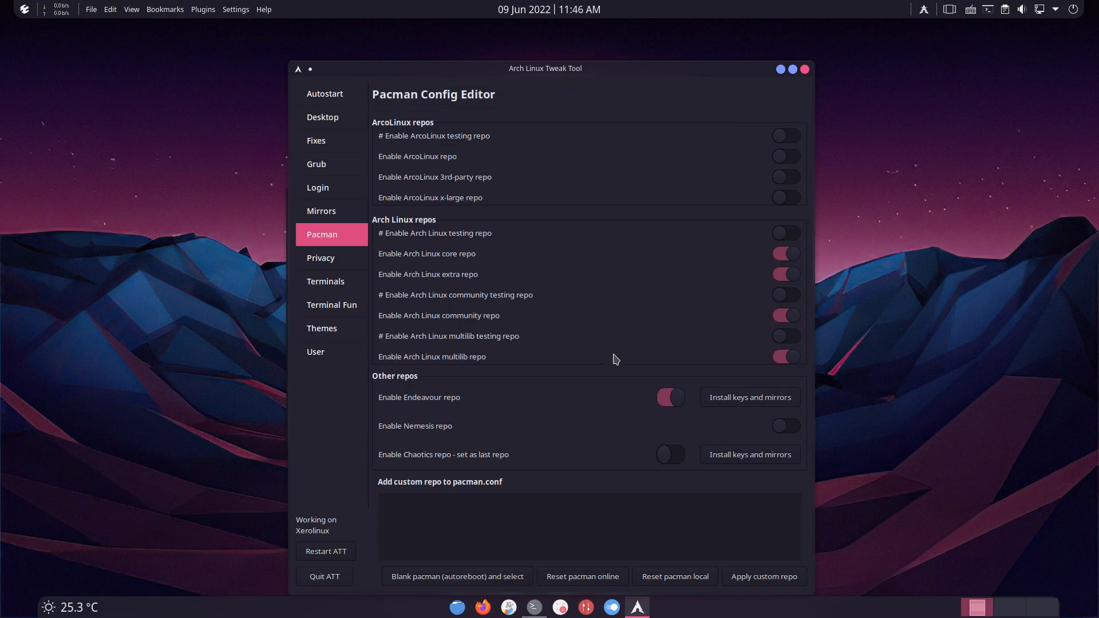
{"action": "left_click", "coordinate": [737, 455]}
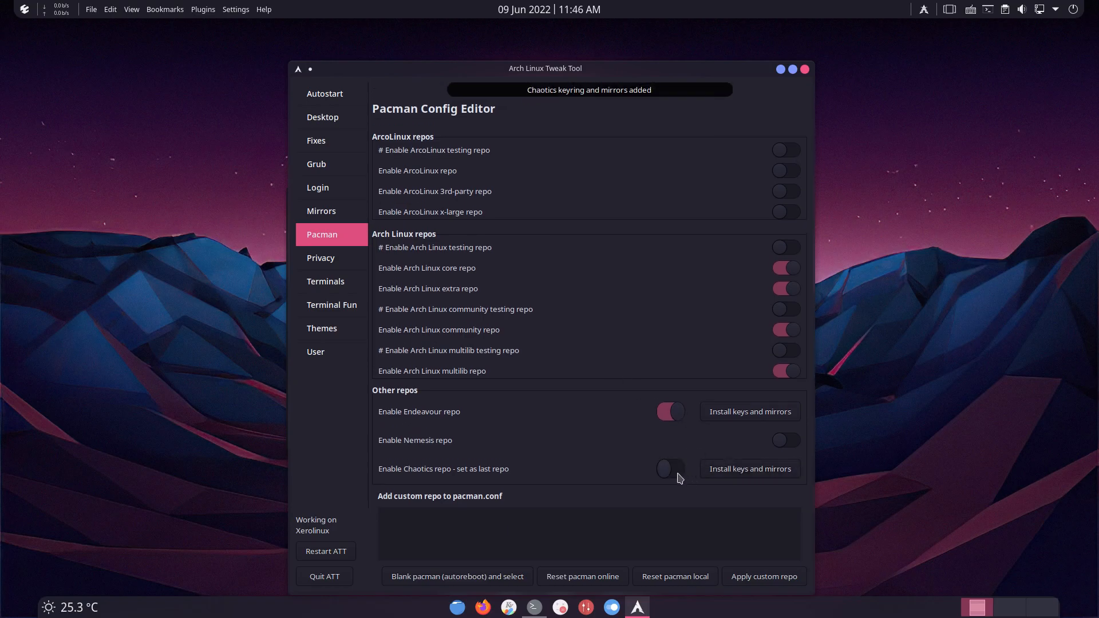
{"action": "left_click", "coordinate": [677, 474]}
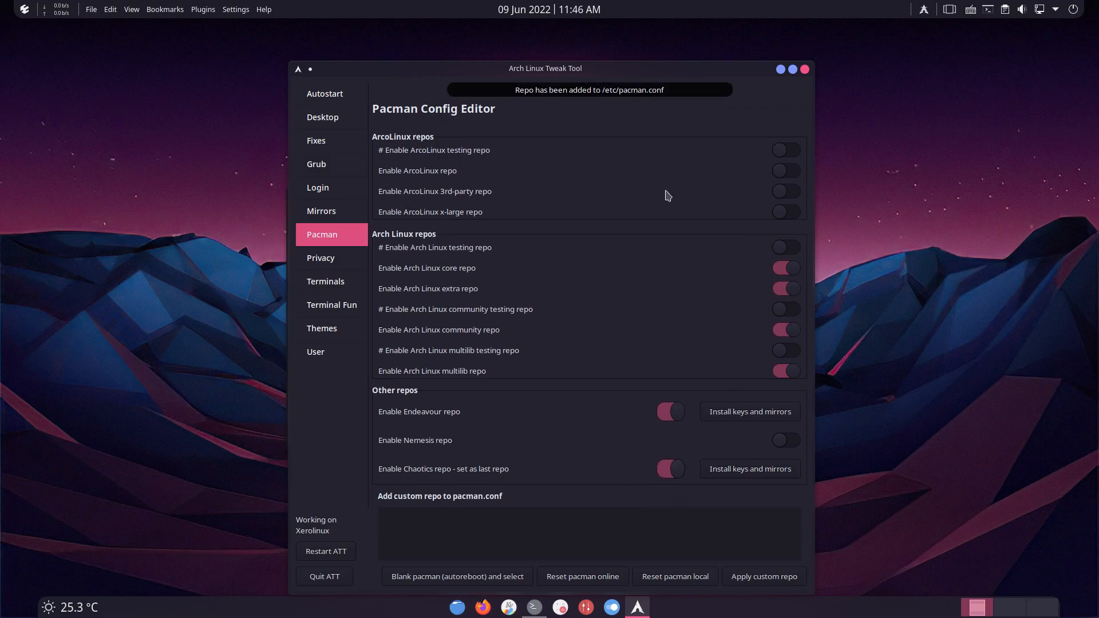
Enable the ArcoLinux x-large, 3rd-party and main ArcoLinux repos, then close the tool
{"action": "left_click", "coordinate": [785, 199]}
{"action": "left_click", "coordinate": [792, 178]}
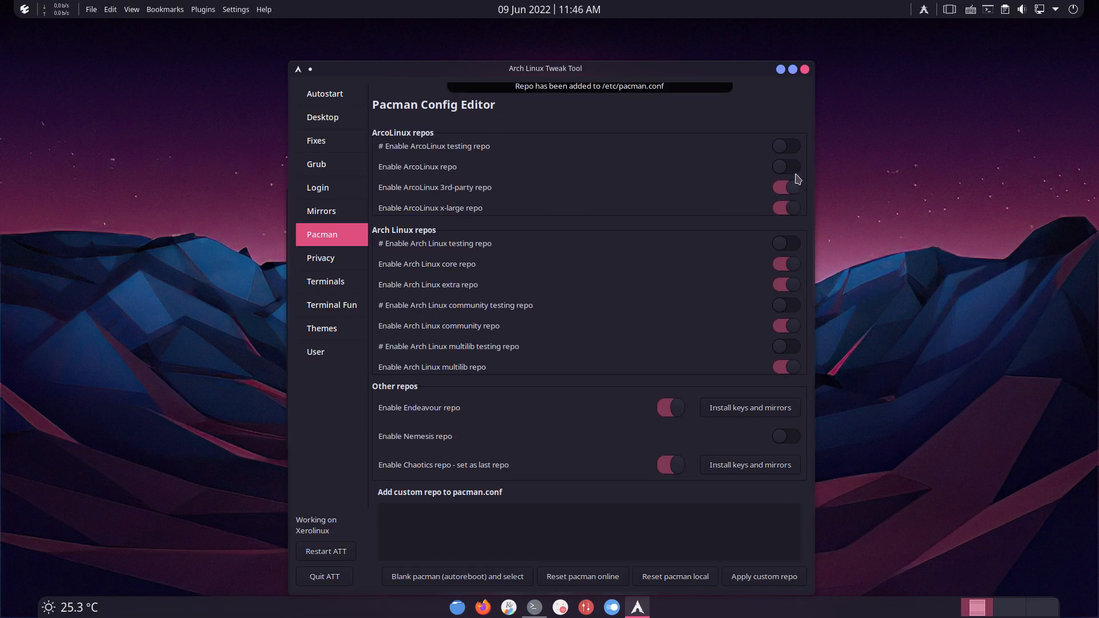
{"action": "left_click", "coordinate": [795, 173]}
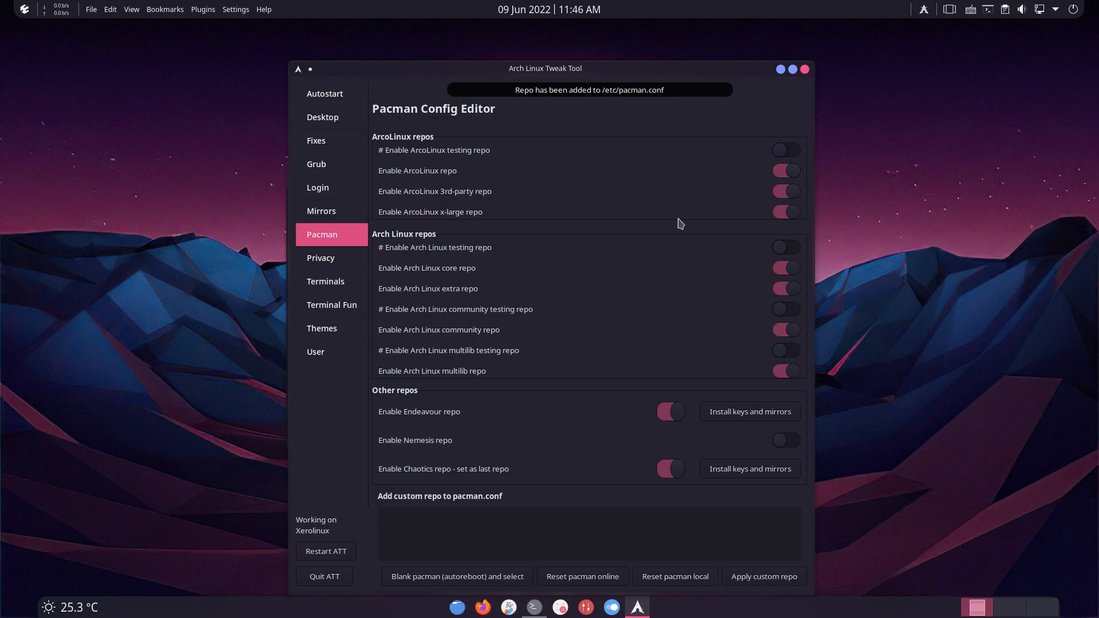
{"action": "left_click", "coordinate": [805, 69]}
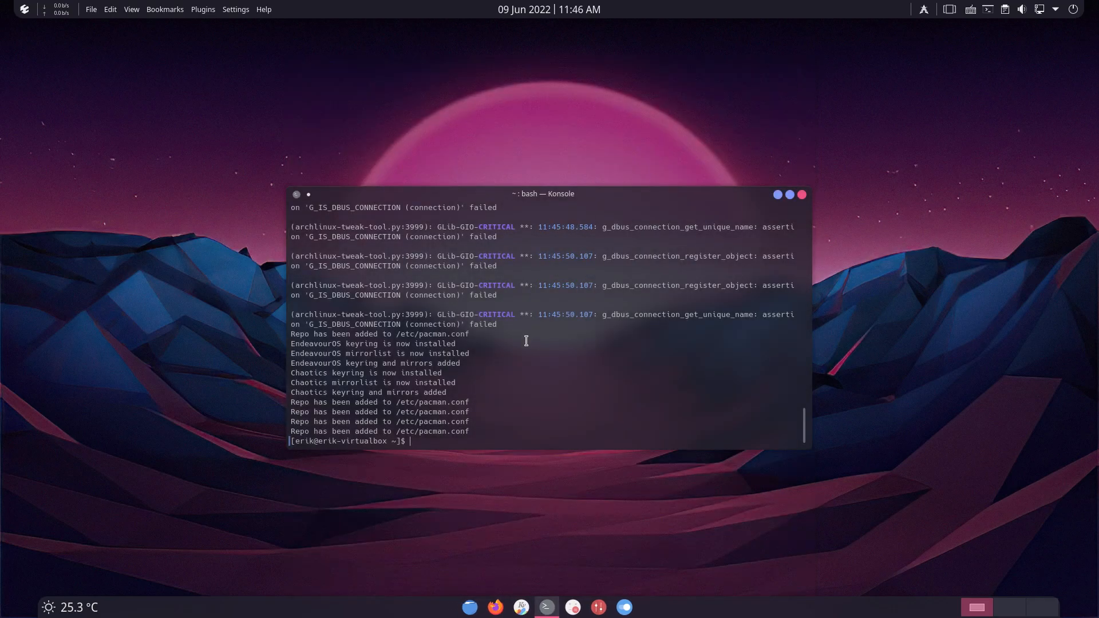
Run sudo pacman -Syyu, which fails on the missing endeavouros mirrorlist, then close Konsole
{"action": "left_click_drag", "start_coordinate": [474, 431], "coordinate": [288, 412]}
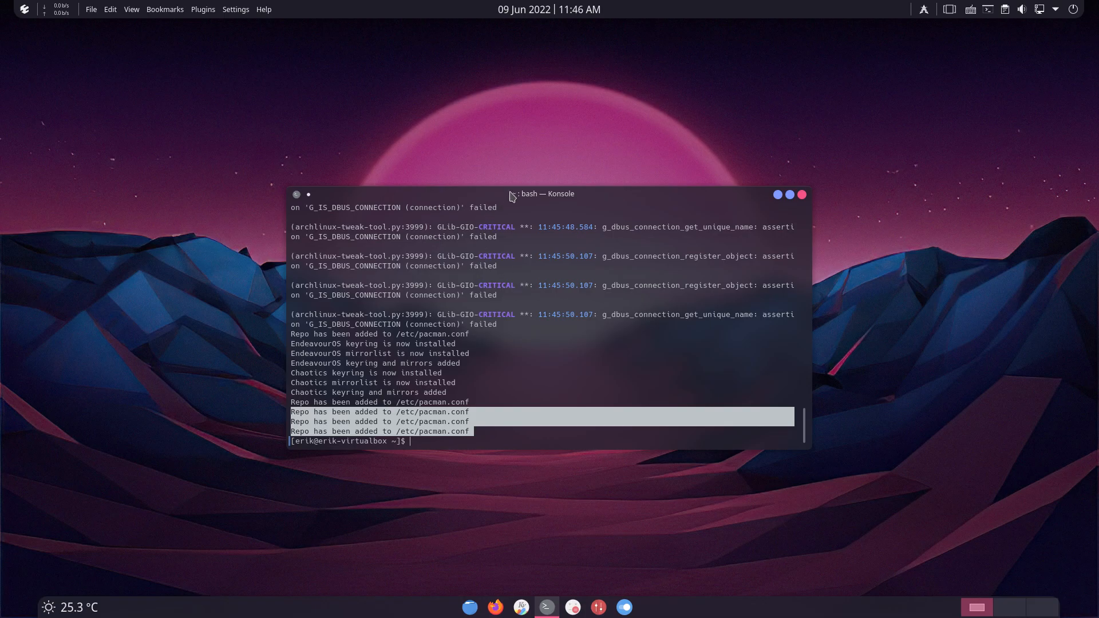
{"action": "left_click_drag", "start_coordinate": [512, 191], "coordinate": [467, 112]}
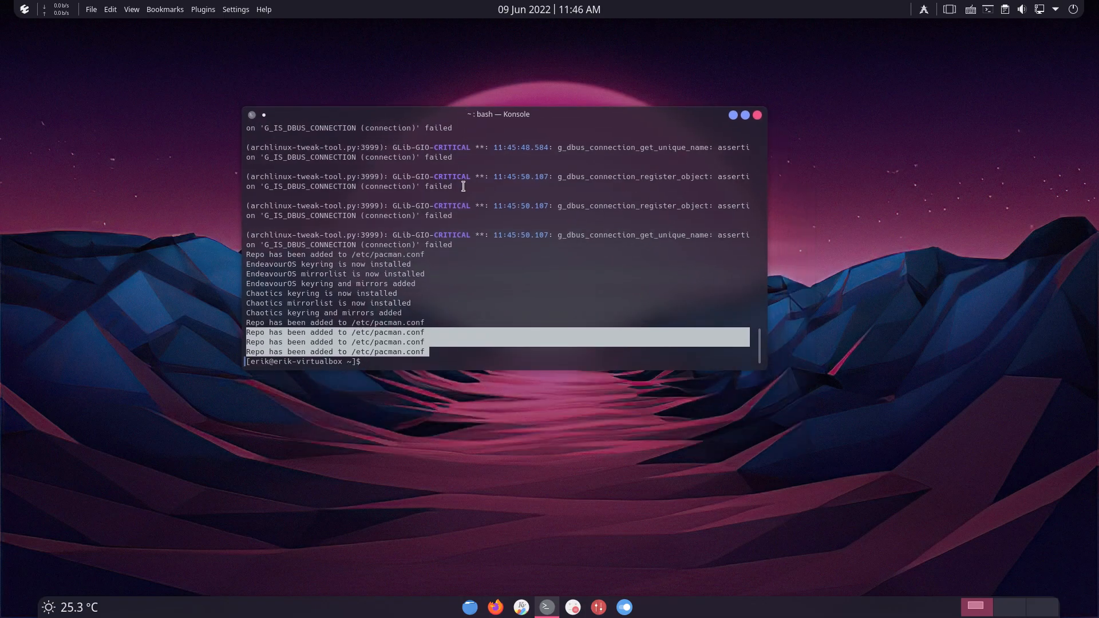
{"action": "left_click", "coordinate": [469, 334]}
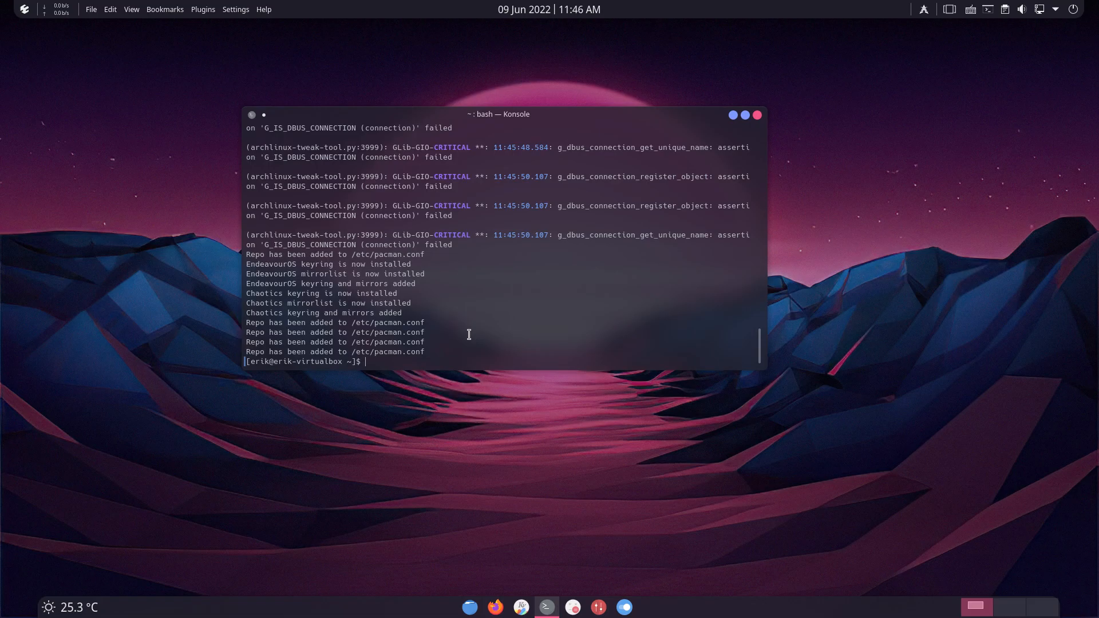
{"action": "type", "text": "sudo pacman -Syyu"}
{"action": "key", "text": "Return"}
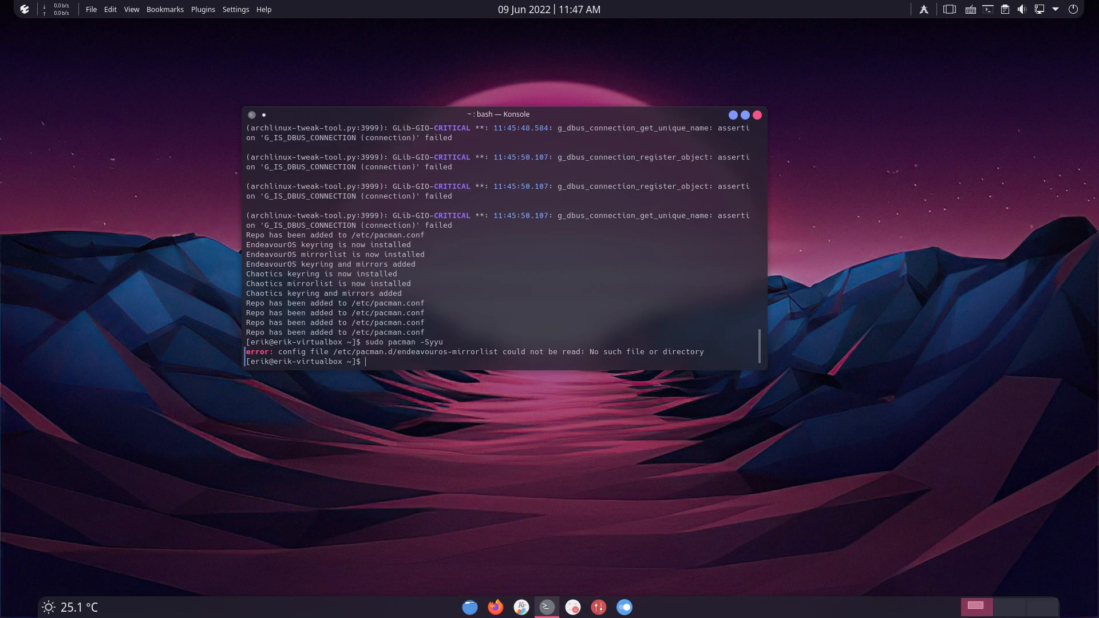
{"action": "key", "text": "alt+shift+2"}
{"action": "type", "text": "s"}
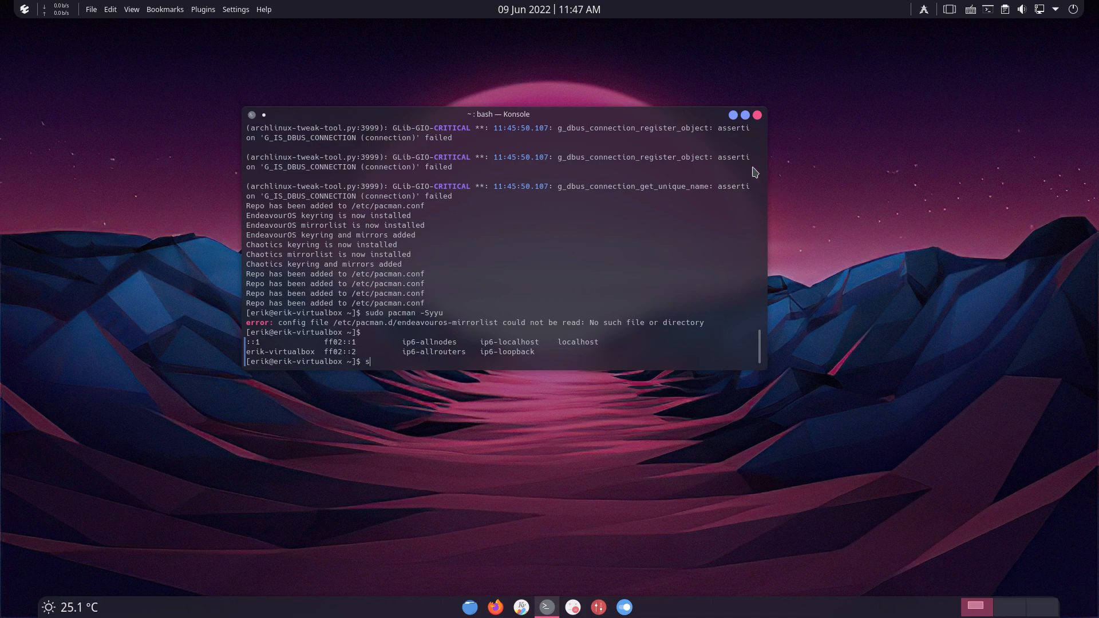
{"action": "left_click", "coordinate": [757, 116]}
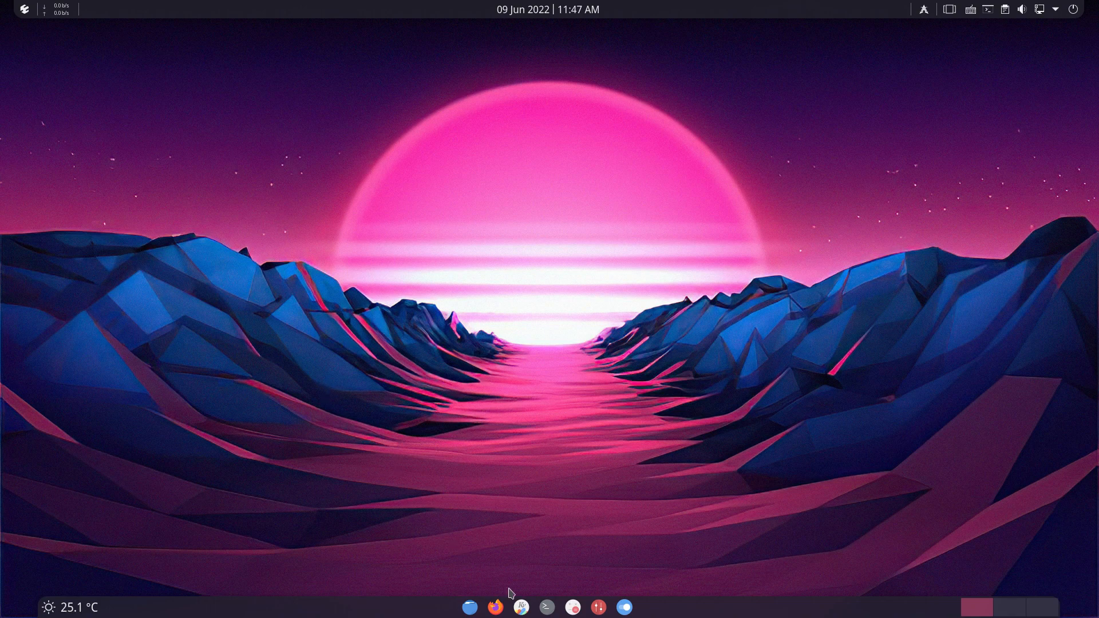
Open a new terminal and edit /etc/pacman.conf in nano with sudo
{"action": "left_click", "coordinate": [547, 607]}
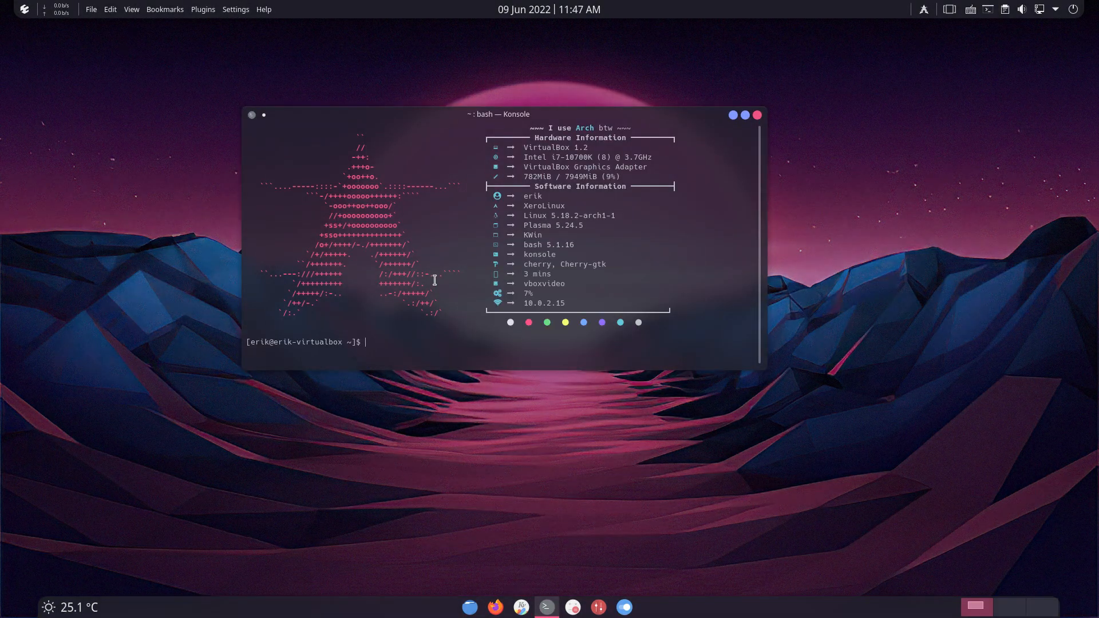
{"action": "type", "text": "sudo nano /etc/pacman.cof"}
{"action": "key", "text": "Left"}
{"action": "type", "text": "n"}
{"action": "key", "text": "Return"}
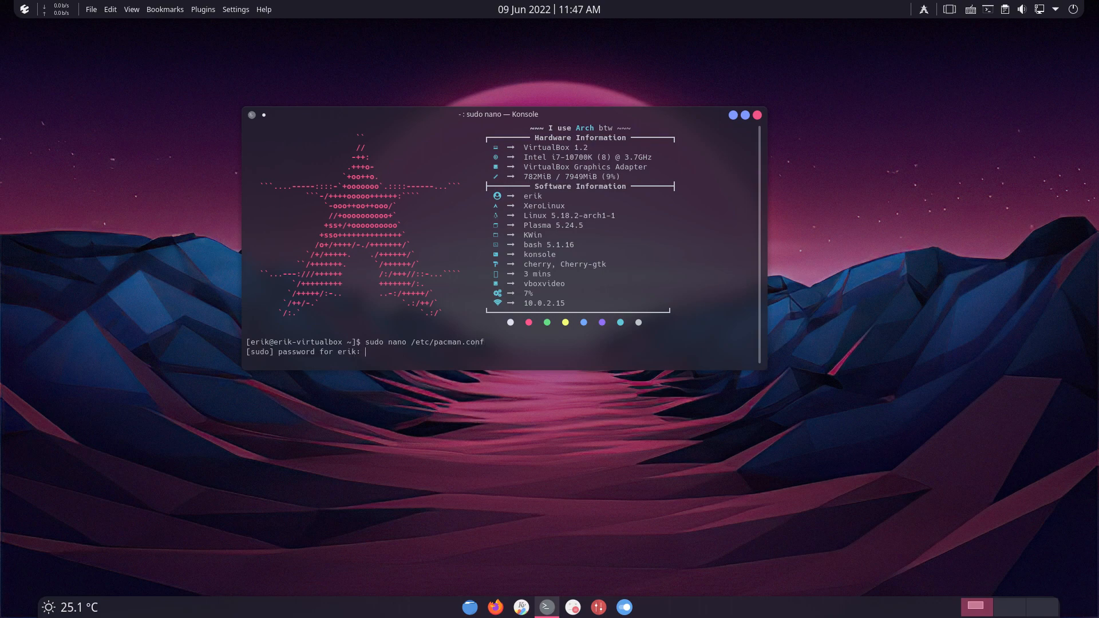
{"action": "key", "text": "Return"}
Scroll to the newly added repo sections and cut the [arcolinux_repo] block
{"action": "key", "text": "Page_Down"}
{"action": "key", "text": "Page_Down"}
{"action": "key", "text": "Page_Down"}
{"action": "key", "text": "Page_Down"}
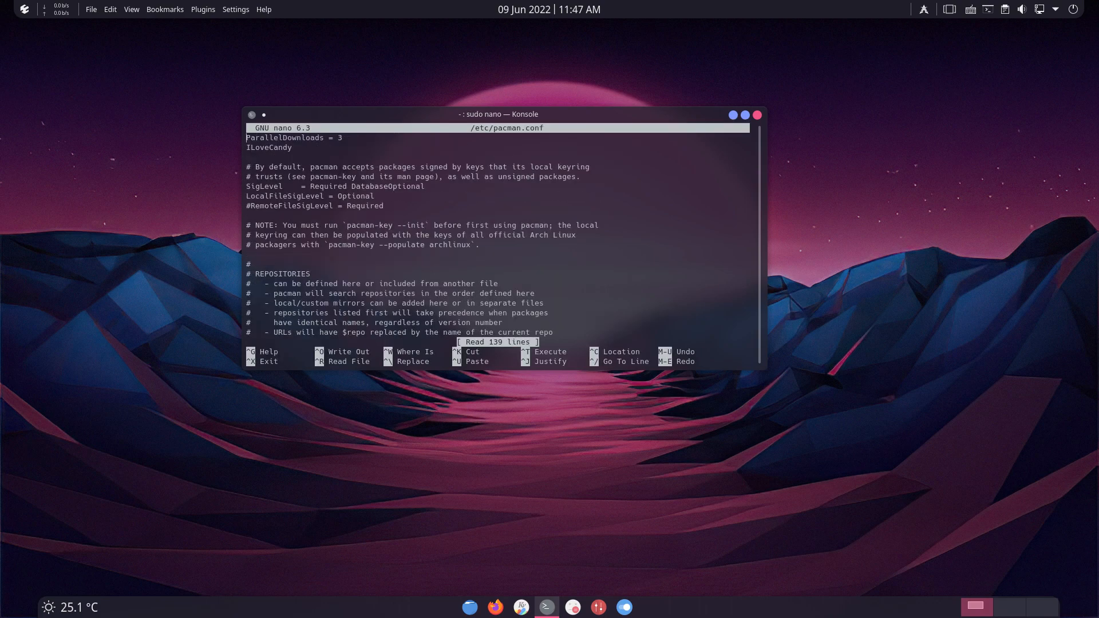
{"action": "key", "text": "Page_Down"}
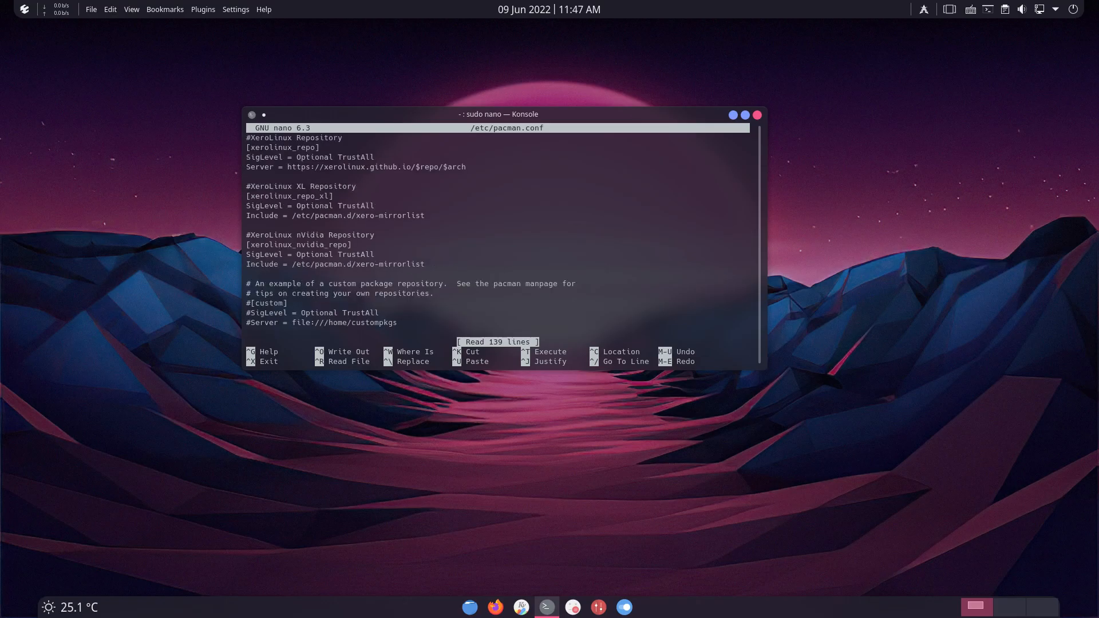
{"action": "key", "text": "Down"}
{"action": "key", "text": "Down"}
{"action": "key", "text": "Down"}
{"action": "key", "text": "Down"}
{"action": "key", "text": "Down"}
{"action": "key", "text": "Down"}
{"action": "key", "text": "Down"}
{"action": "key", "text": "Down"}
{"action": "key", "text": "Down"}
{"action": "key", "text": "Down"}
{"action": "key", "text": "Down"}
{"action": "key", "text": "Down"}
{"action": "key", "text": "Down"}
{"action": "key", "text": "Down"}
{"action": "key", "text": "Down"}
{"action": "key", "text": "Down"}
{"action": "key", "text": "Down"}
{"action": "key", "text": "Down"}
{"action": "key", "text": "Down"}
{"action": "key", "text": "Down"}
{"action": "key", "text": "Down"}
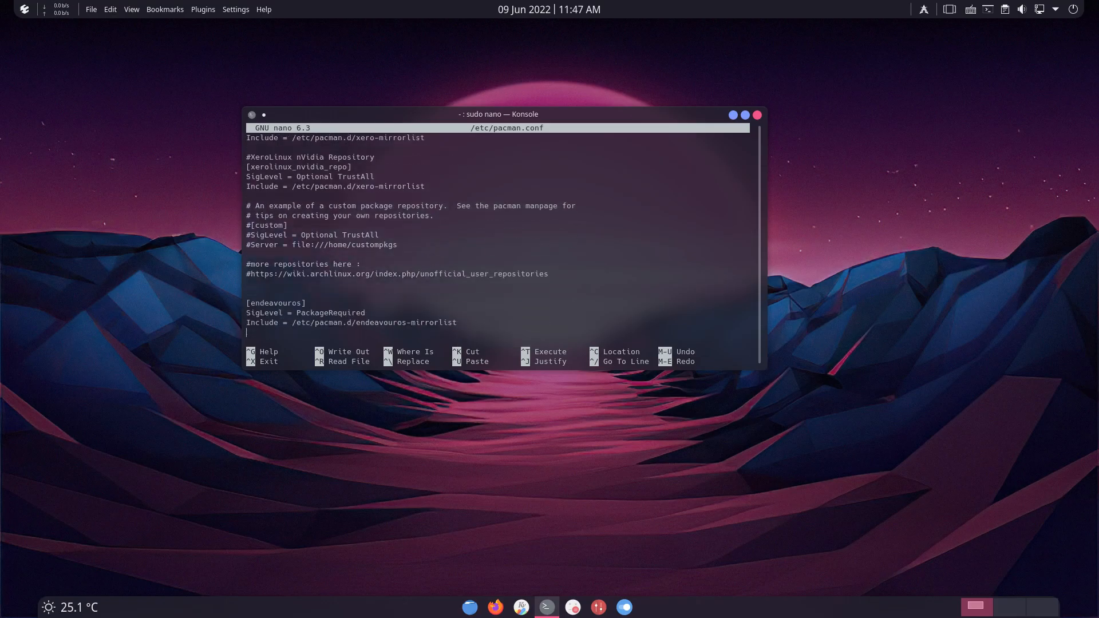
{"action": "key", "text": "Down"}
{"action": "key", "text": "Down"}
{"action": "key", "text": "Down"}
{"action": "key", "text": "Down"}
{"action": "key", "text": "Down"}
{"action": "key", "text": "Down"}
{"action": "key", "text": "Down"}
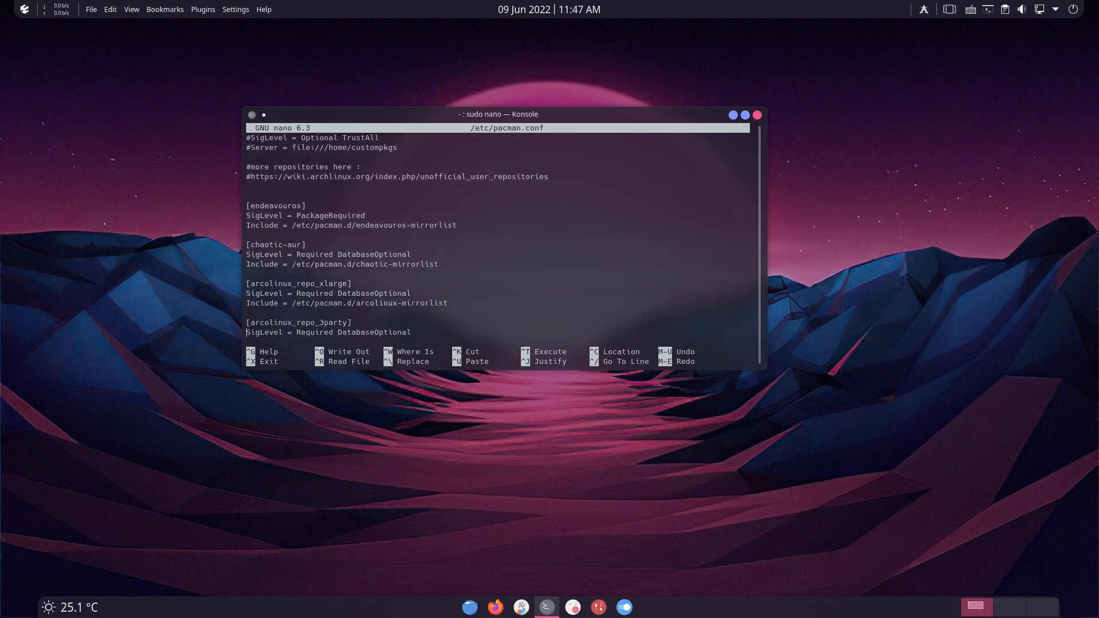
{"action": "key", "text": "Down"}
{"action": "key", "text": "Down"}
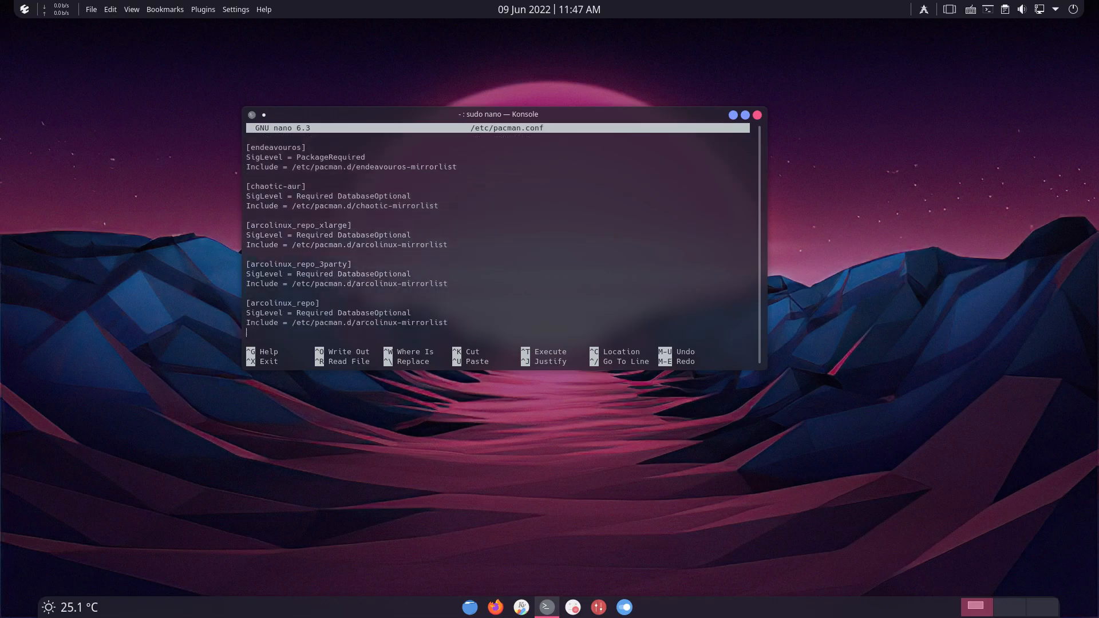
{"action": "key", "text": "shift+Up"}
{"action": "key", "text": "shift+Up"}
{"action": "key", "text": "shift+Up"}
{"action": "key", "text": "shift+Up"}
{"action": "key", "text": "shift+Up"}
{"action": "key", "text": "shift+Up"}
{"action": "key", "text": "shift+Up"}
{"action": "key", "text": "shift+Up"}
{"action": "key", "text": "shift+Up"}
{"action": "key", "text": "shift+Up"}
{"action": "key", "text": "shift+Up"}
{"action": "key", "text": "shift+Up"}
{"action": "key", "text": "shift+Up"}
{"action": "key", "text": "shift+Up"}
{"action": "key", "text": "shift+Up"}
{"action": "key", "text": "shift+Up"}
{"action": "key", "text": "shift+Up"}
{"action": "key", "text": "shift+Up"}
{"action": "key", "text": "shift+Up"}
{"action": "key", "text": "shift+Up"}
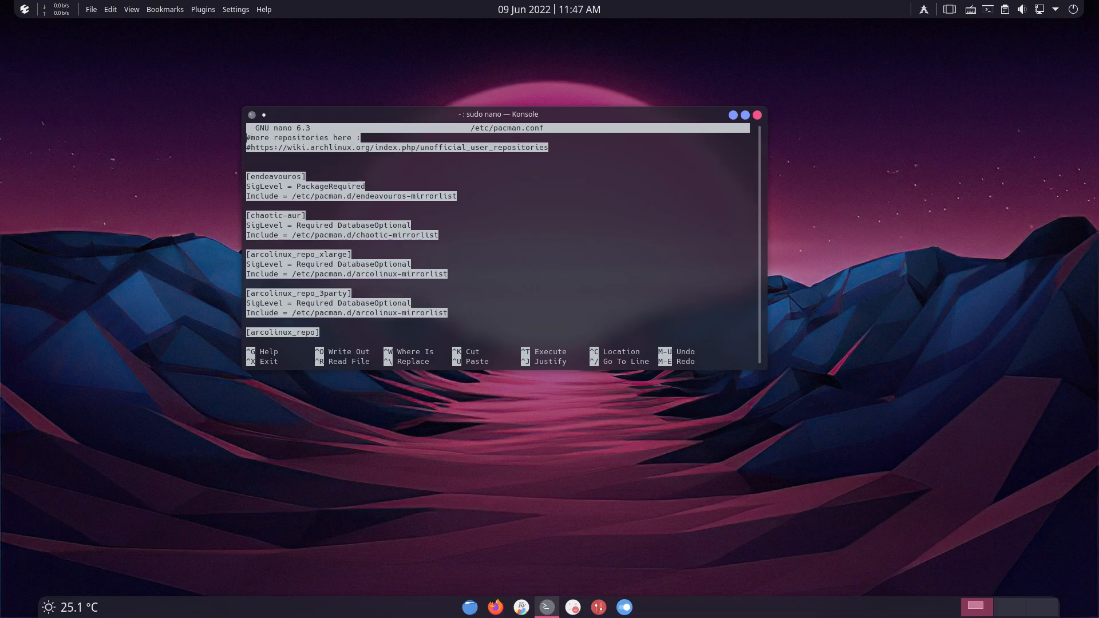
{"action": "key", "text": "shift+Down"}
{"action": "key", "text": "shift+Down"}
{"action": "key", "text": "shift+Down"}
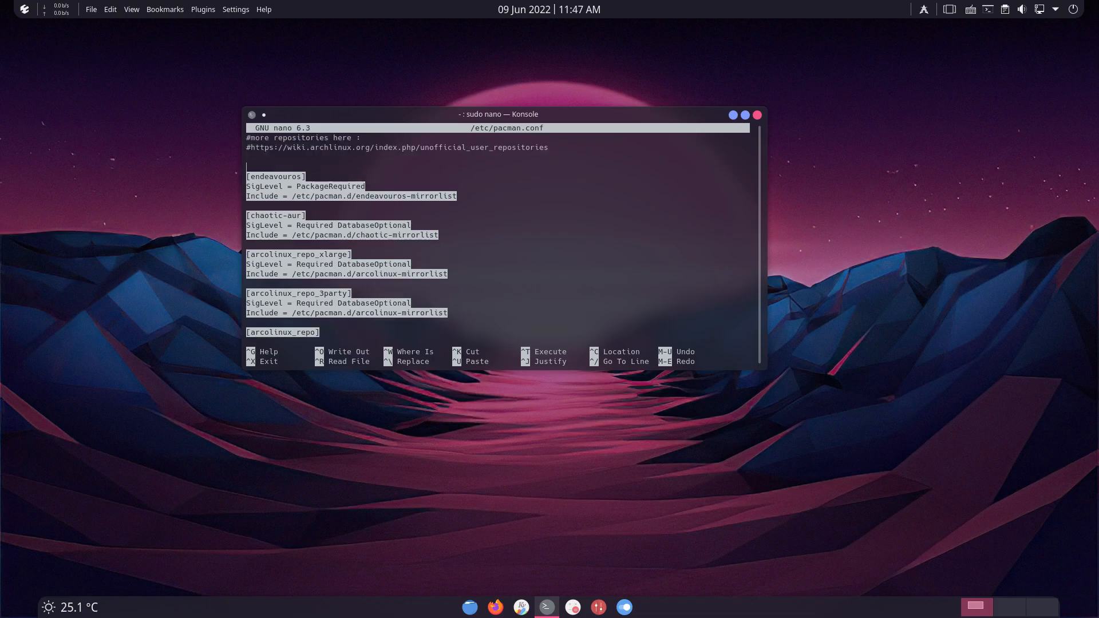
{"action": "key", "text": "ctrl+k"}
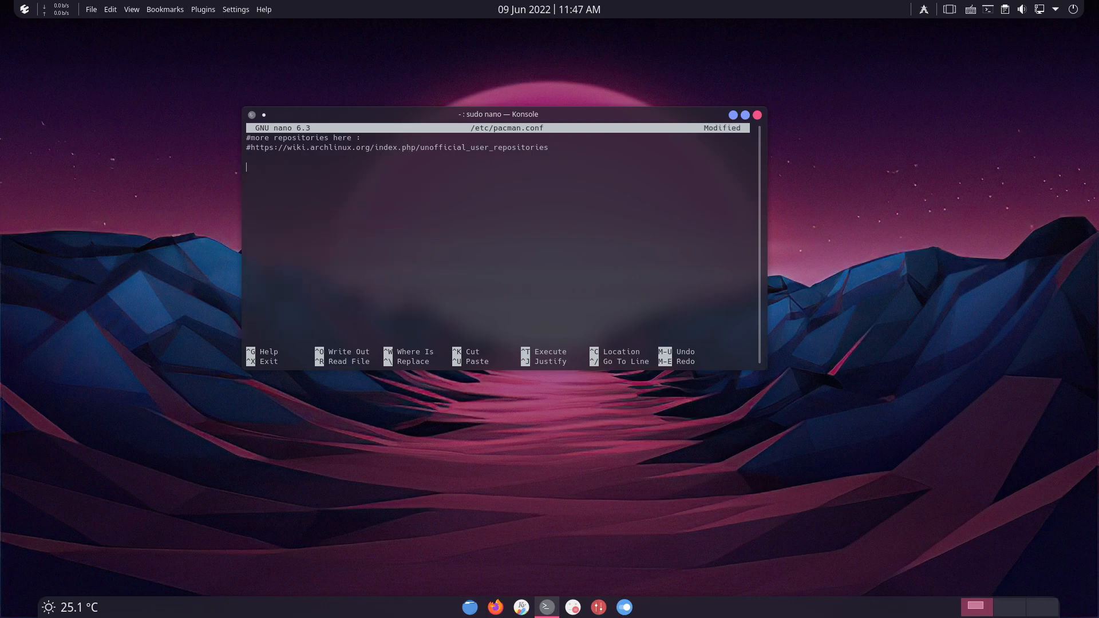
Save pacman.conf and exit nano, then type sudo pacman -Syyu
{"action": "key", "text": "ctrl+x"}
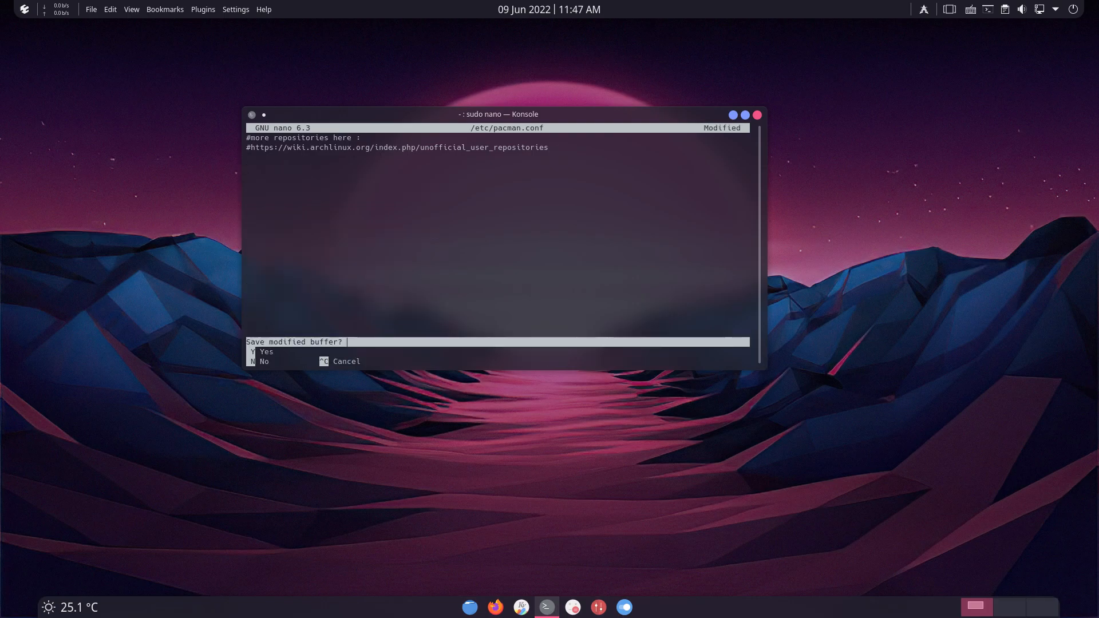
{"action": "key", "text": "y"}
{"action": "key", "text": "Return"}
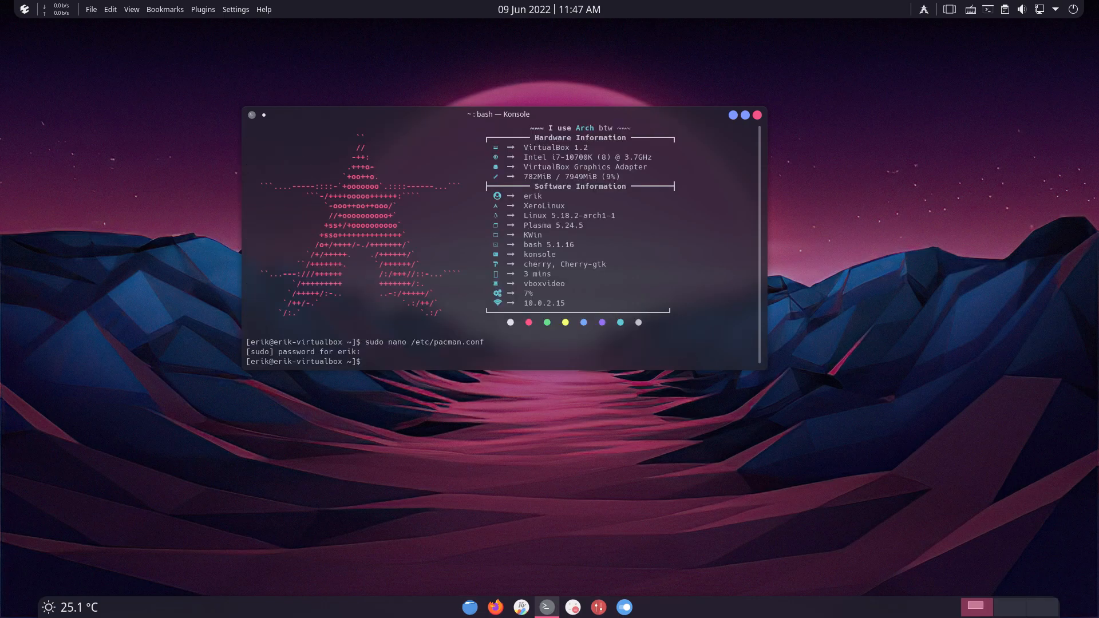
{"action": "type", "text": "sudo pacman -Syyui"}
Run sudo pacman -Syyu (nothing to do) and relaunch archlinux-tweak-tool
{"action": "key", "text": "Return"}
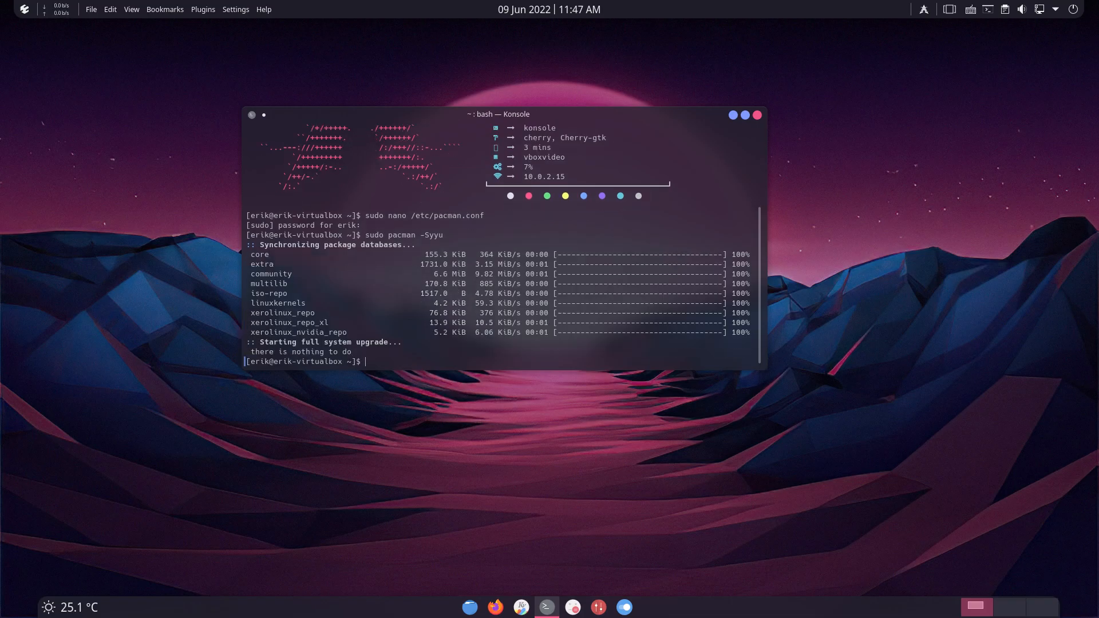
{"action": "type", "text": "chlinux-tweak-tool"}
{"action": "key", "text": "Return"}
{"action": "key", "text": "Return"}
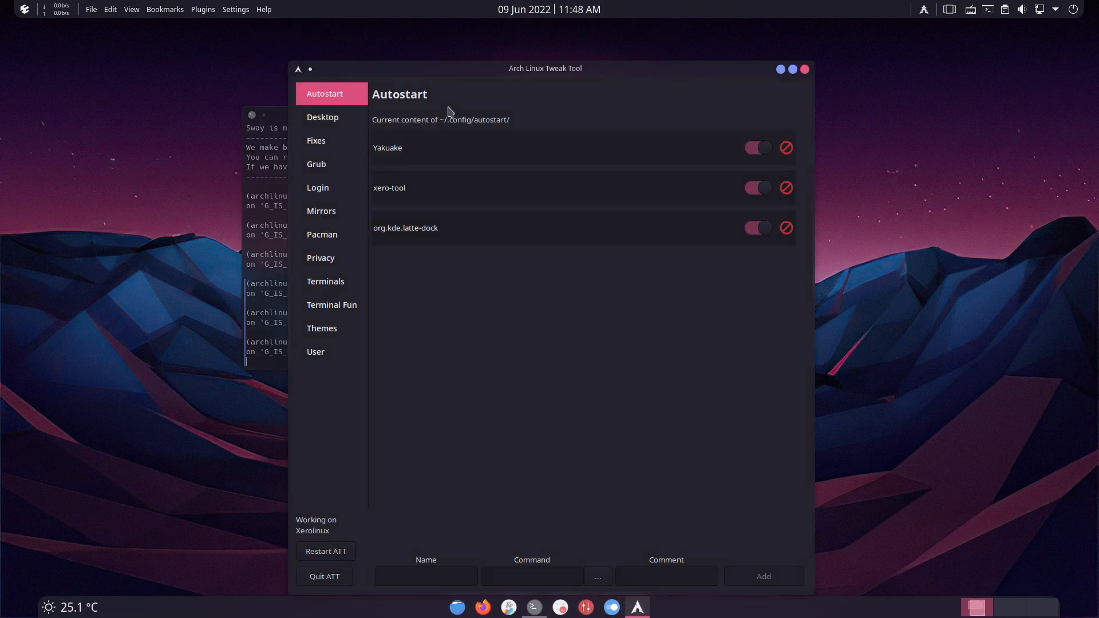
Show the Pacman Config Editor, move the tool aside, and open a second Konsole window
{"action": "left_click", "coordinate": [332, 237]}
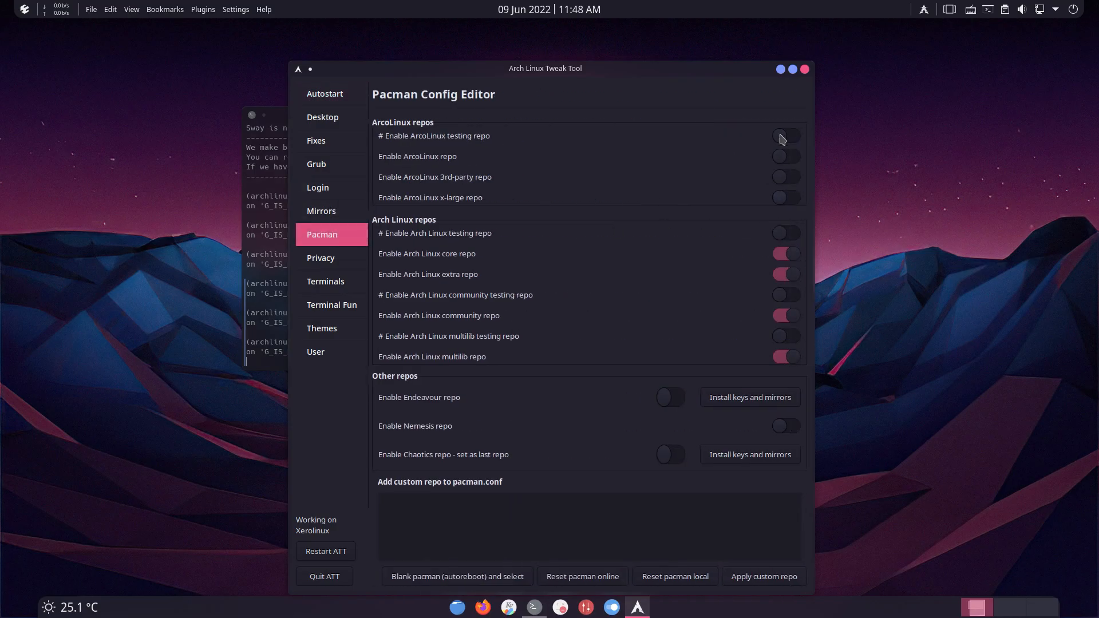
{"action": "left_click_drag", "start_coordinate": [602, 77], "coordinate": [860, 72]}
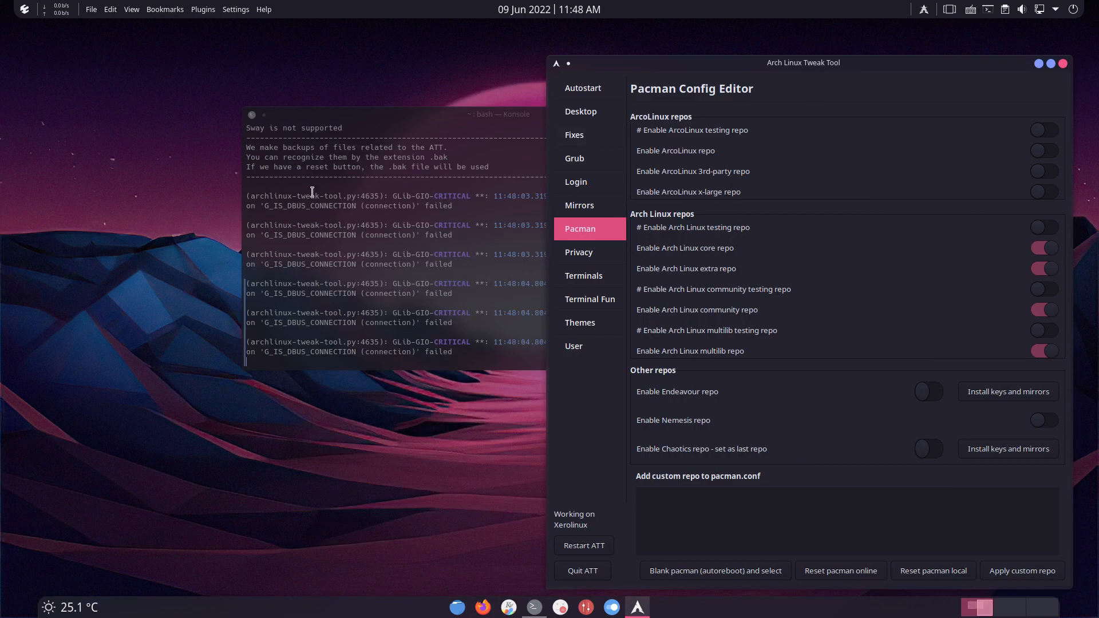
{"action": "left_click", "coordinate": [535, 609]}
{"action": "right_click", "coordinate": [534, 609]}
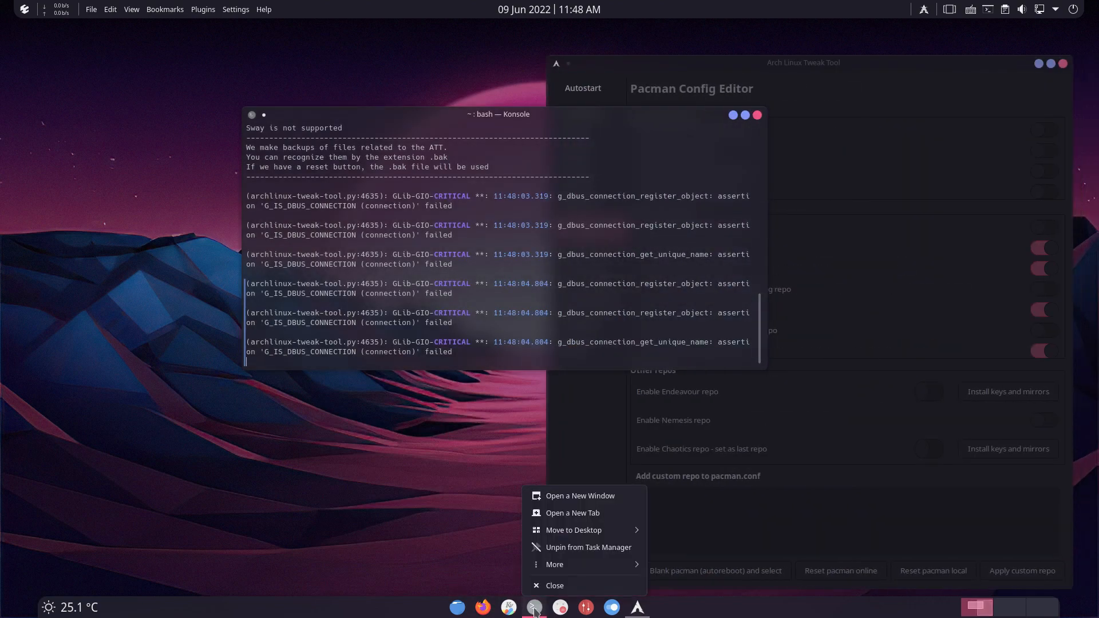
{"action": "left_click", "coordinate": [582, 499]}
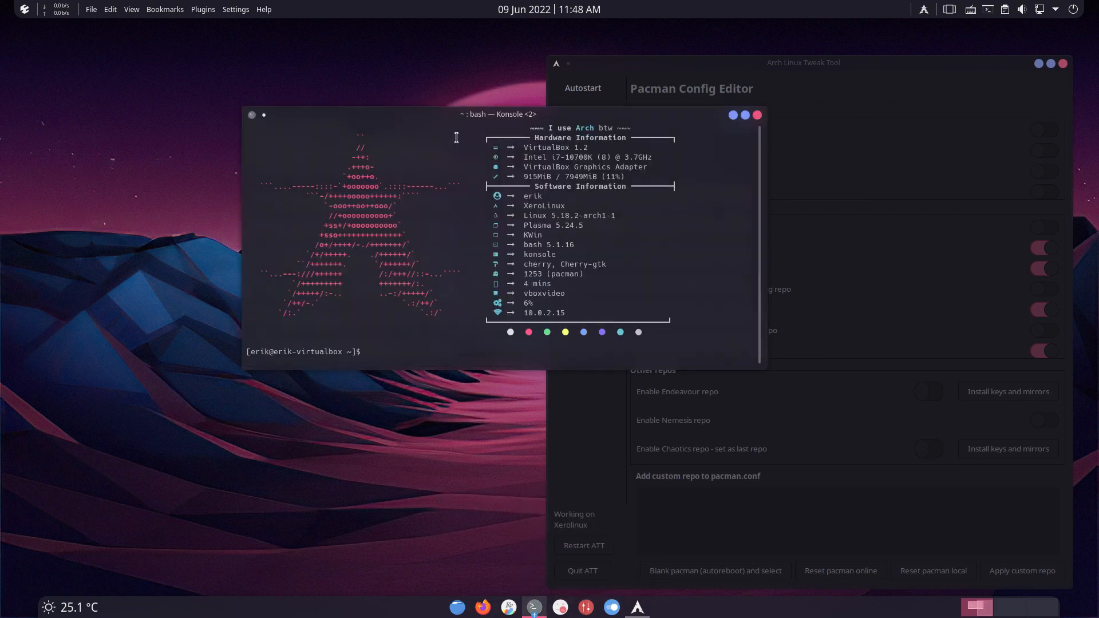
{"action": "left_click_drag", "start_coordinate": [465, 124], "coordinate": [256, 299]}
In the new terminal, draft a sudo pacman -R command, tab-listing the arcolinux package names
{"action": "type", "text": "sudo pacman"}
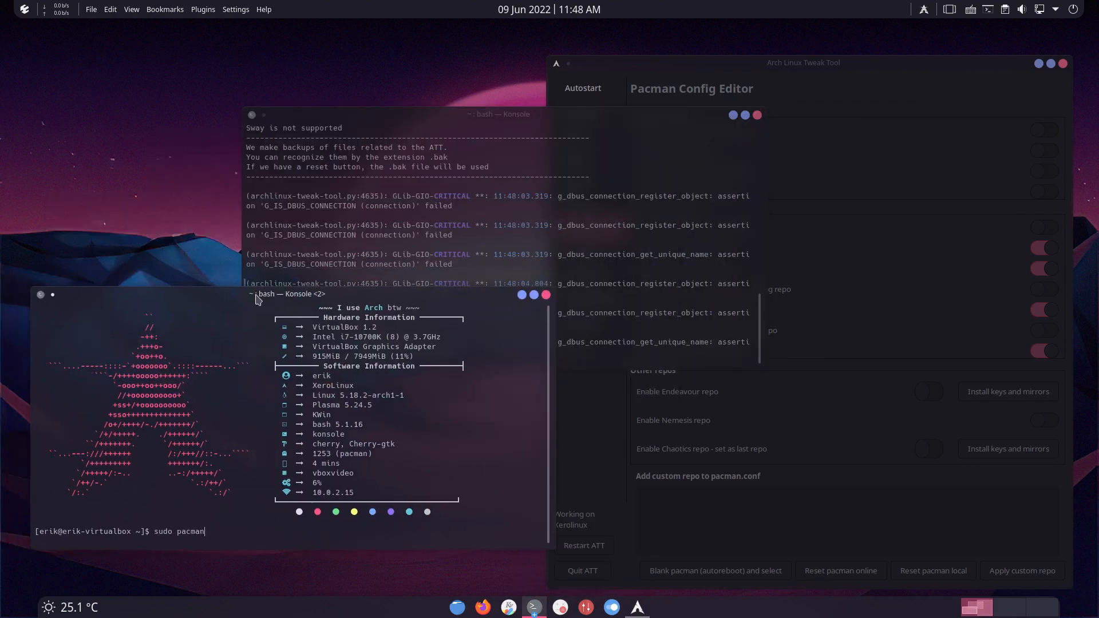
{"action": "type", "text": " -R arcol"}
{"action": "key", "text": "Tab"}
{"action": "key", "text": "Tab"}
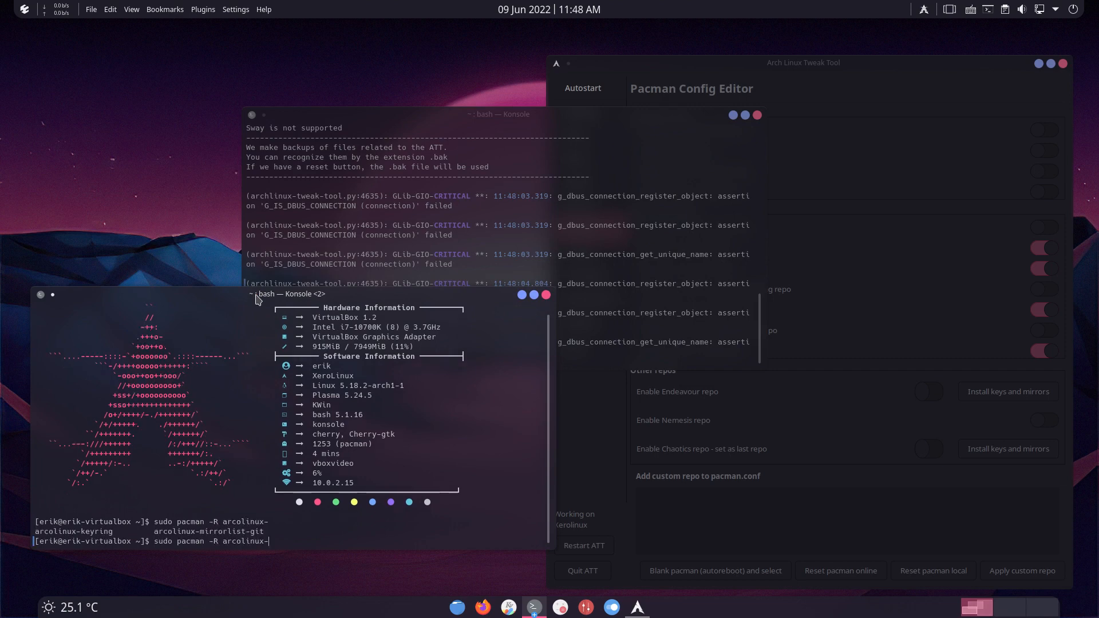
{"action": "key", "text": "BackSpace"}
{"action": "key", "text": "BackSpace"}
{"action": "key", "text": "BackSpace"}
{"action": "key", "text": "BackSpace"}
{"action": "key", "text": "BackSpace"}
{"action": "key", "text": "BackSpace"}
{"action": "key", "text": "BackSpace"}
{"action": "key", "text": "BackSpace"}
{"action": "key", "text": "BackSpace"}
{"action": "key", "text": "BackSpace"}
{"action": "key", "text": "BackSpace"}
{"action": "key", "text": "BackSpace"}
{"action": "key", "text": "BackSpace"}
{"action": "type", "text": "-R en"}
{"action": "key", "text": "BackSpace"}
{"action": "key", "text": "BackSpace"}
{"action": "type", "text": "endless-sky"}
{"action": "key", "text": "BackSpace"}
{"action": "key", "text": "BackSpace"}
{"action": "key", "text": "BackSpace"}
{"action": "key", "text": "BackSpace"}
{"action": "key", "text": "BackSpace"}
{"action": "key", "text": "BackSpace"}
{"action": "key", "text": "BackSpace"}
{"action": "key", "text": "BackSpace"}
{"action": "key", "text": "BackSpace"}
Install the EndeavourOS keys and mirrors and check the tool's log output
{"action": "left_click", "coordinate": [849, 102]}
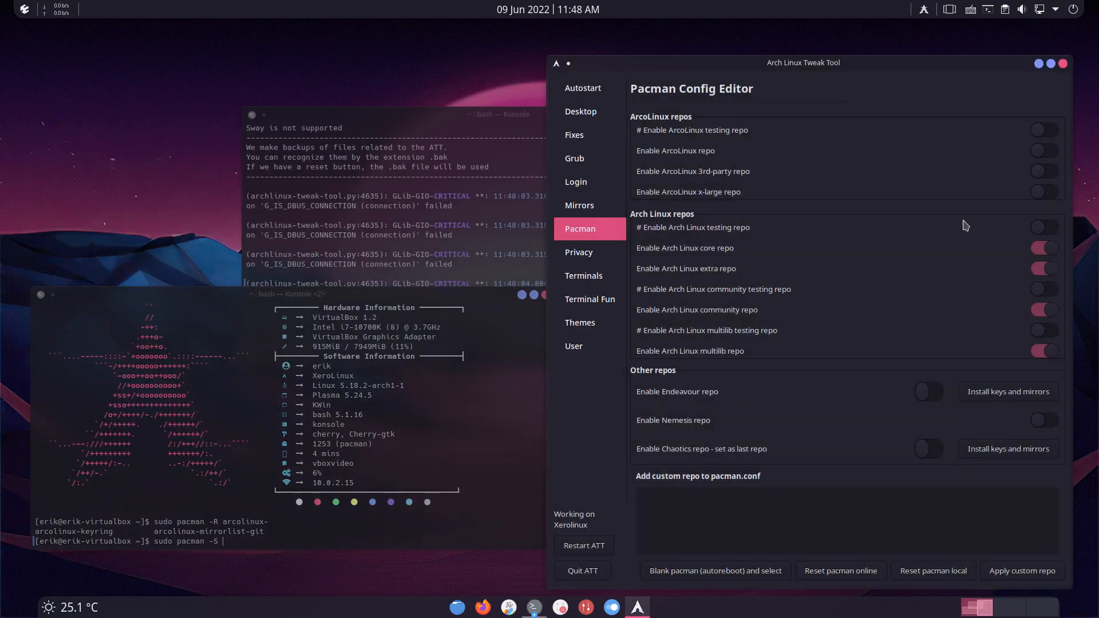
{"action": "left_click", "coordinate": [1009, 399]}
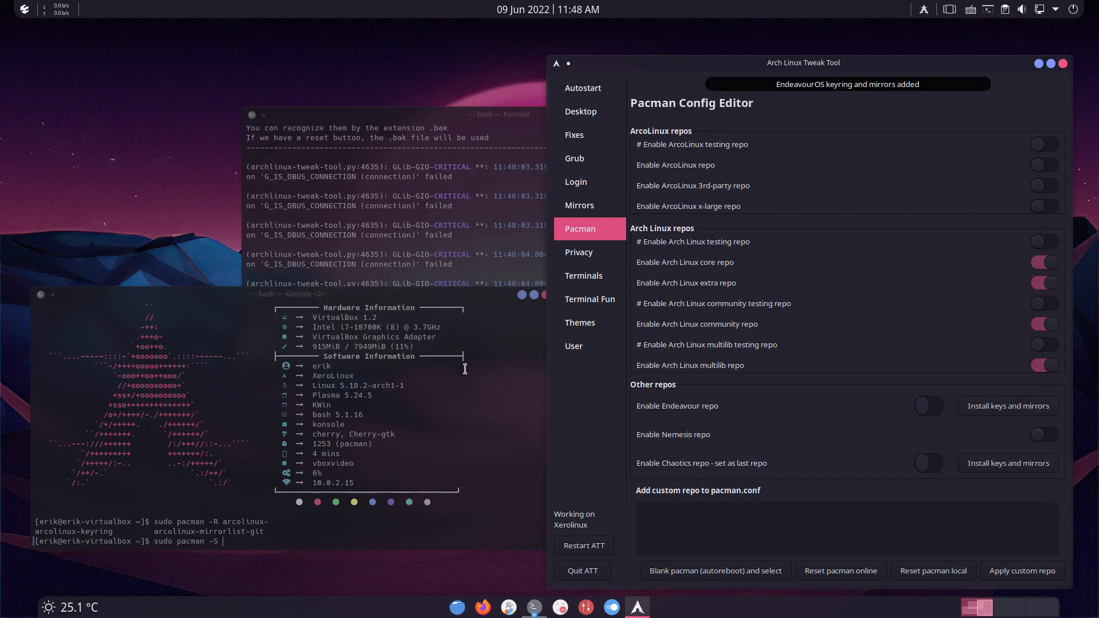
{"action": "left_click", "coordinate": [416, 236]}
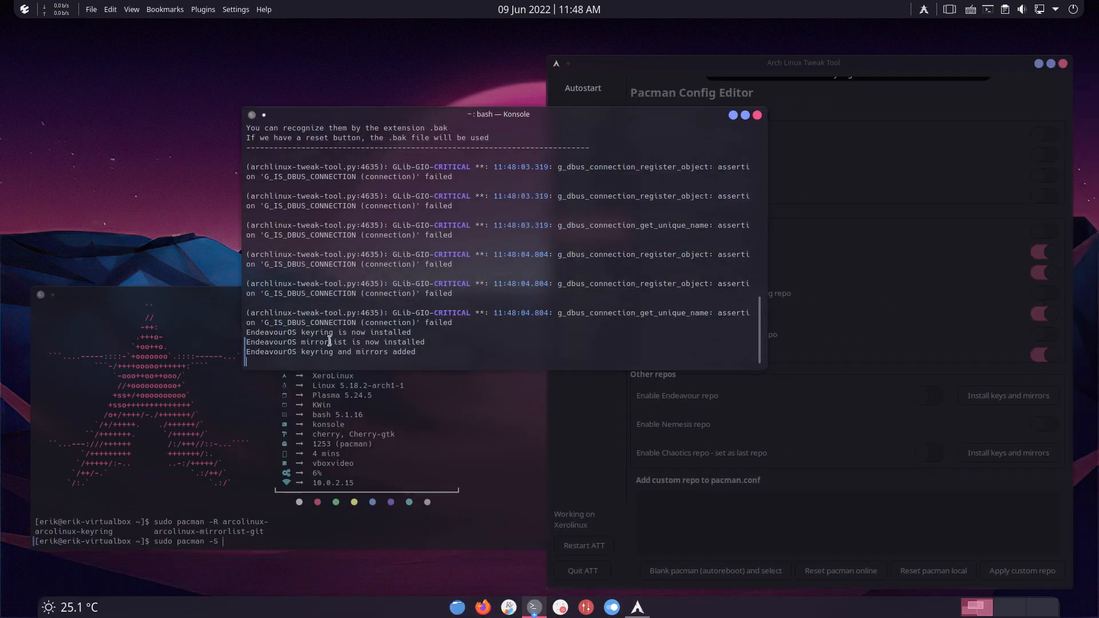
Run sudo pacman -Syyu in the second terminal to resync all repos
{"action": "left_click", "coordinate": [286, 519]}
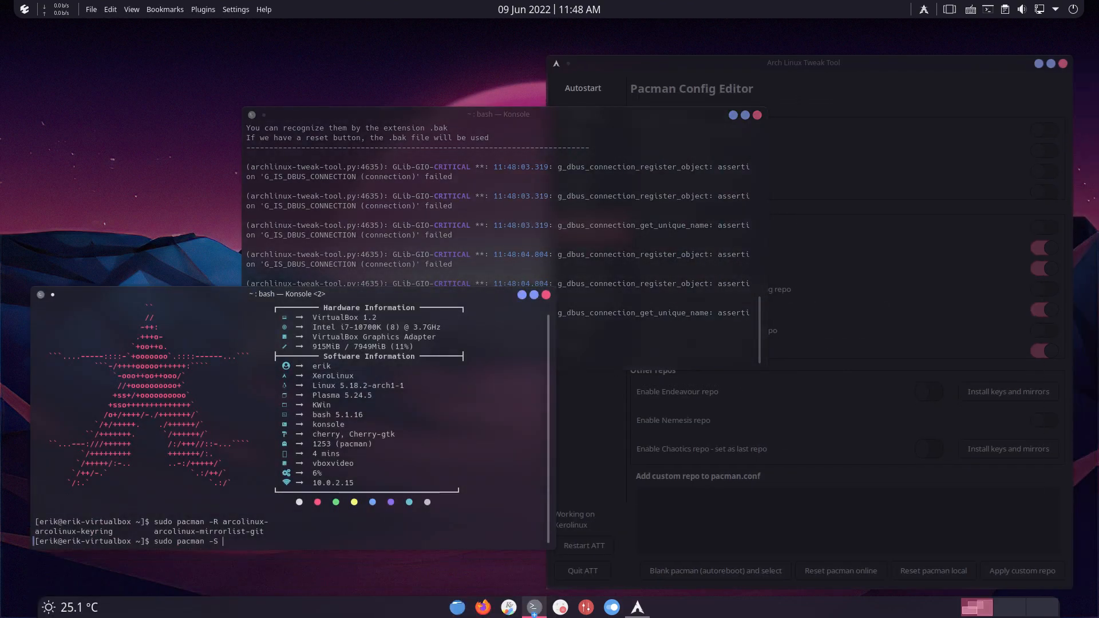
{"action": "type", "text": "endless-sky"}
{"action": "key", "text": "BackSpace"}
{"action": "key", "text": "BackSpace"}
{"action": "key", "text": "BackSpace"}
{"action": "key", "text": "BackSpace"}
{"action": "key", "text": "BackSpace"}
{"action": "key", "text": "BackSpace"}
{"action": "key", "text": "BackSpace"}
{"action": "key", "text": "BackSpace"}
{"action": "key", "text": "BackSpace"}
{"action": "key", "text": "BackSpace"}
{"action": "key", "text": "BackSpace"}
{"action": "key", "text": "BackSpace"}
{"action": "key", "text": "BackSpace"}
{"action": "key", "text": "BackSpace"}
{"action": "type", "text": "-Syyu"}
{"action": "key", "text": "Return"}
{"action": "key", "text": "Return"}
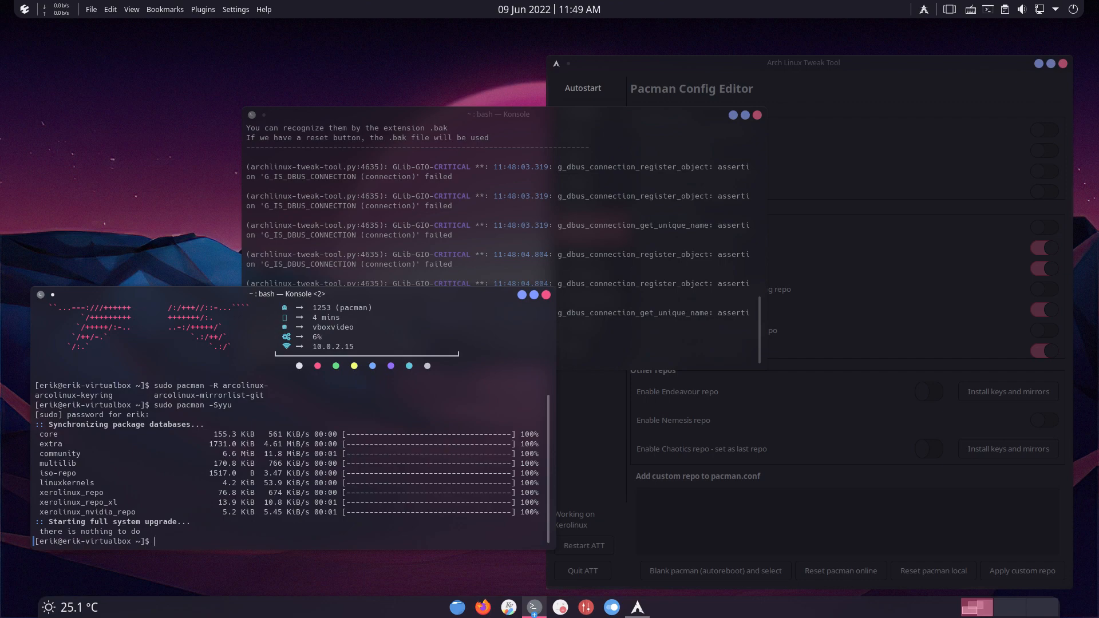
Restart ATT and enable the Endeavour repo on the Pacman page
{"action": "left_click", "coordinate": [882, 422]}
{"action": "left_click", "coordinate": [585, 549]}
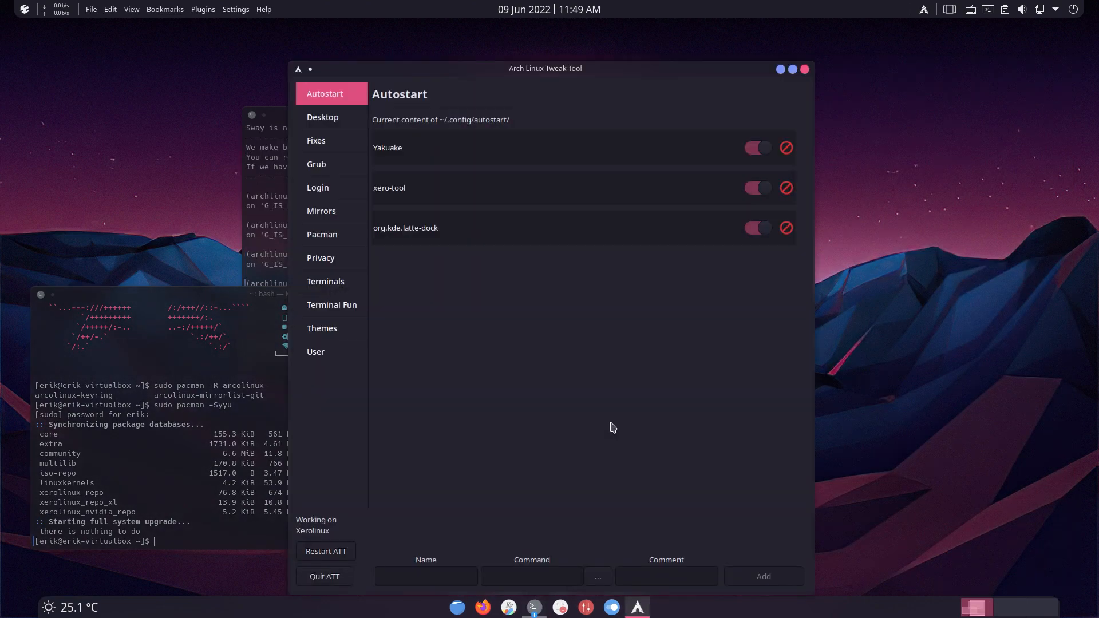
{"action": "left_click", "coordinate": [324, 237]}
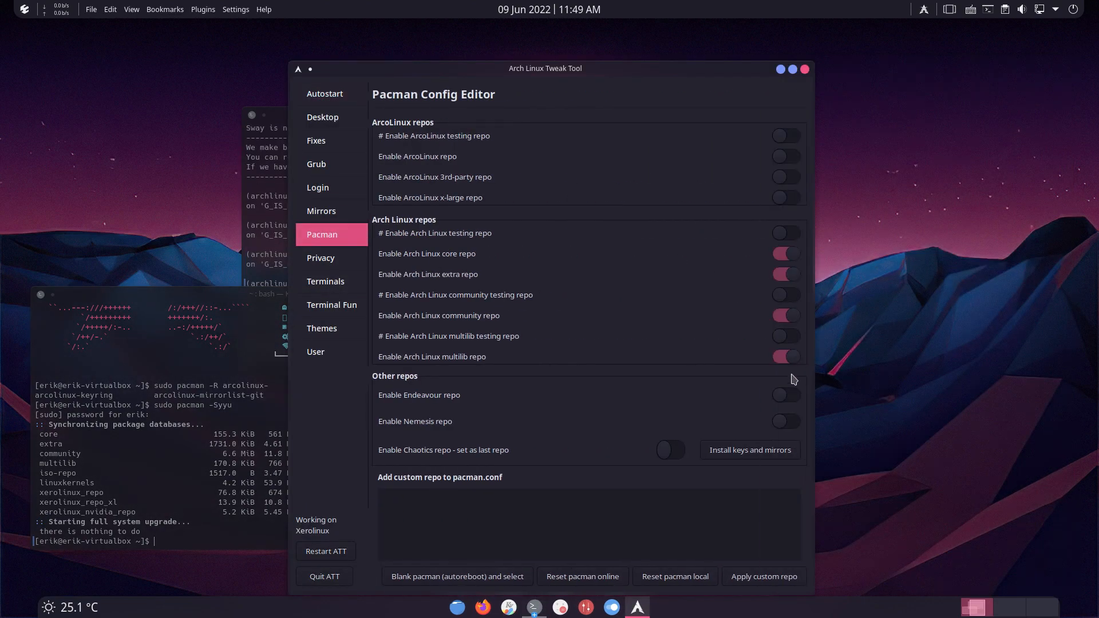
{"action": "left_click", "coordinate": [789, 399]}
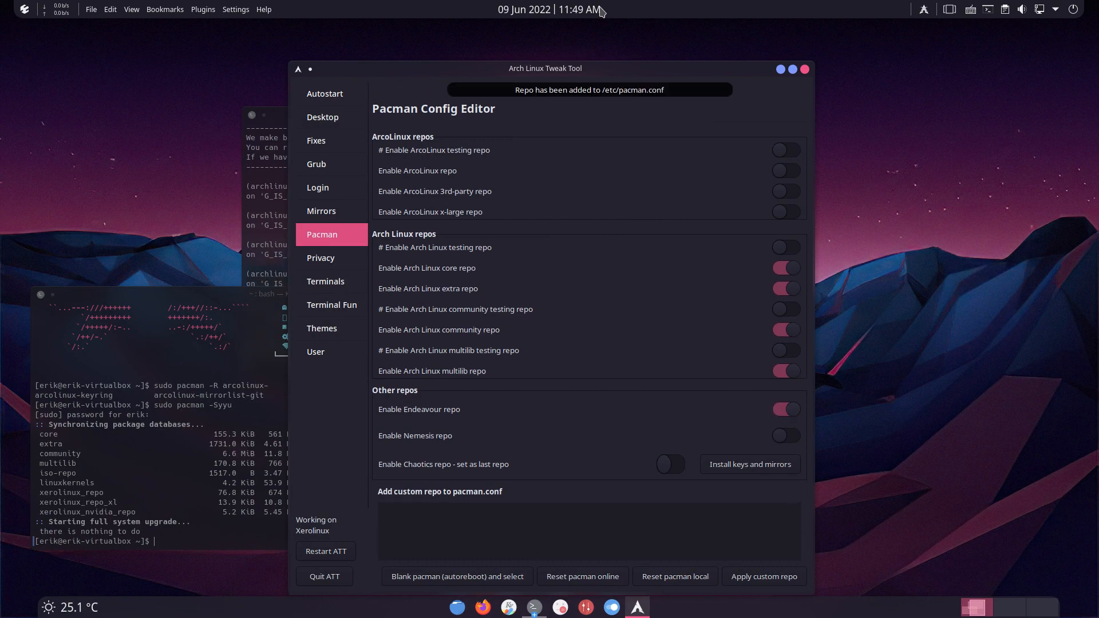
Rerun sudo pacman -Syyu to sync endeavouros, then install the Chaotics keys and mirrors
{"action": "left_click_drag", "start_coordinate": [597, 71], "coordinate": [854, 58]}
{"action": "left_click", "coordinate": [257, 525]}
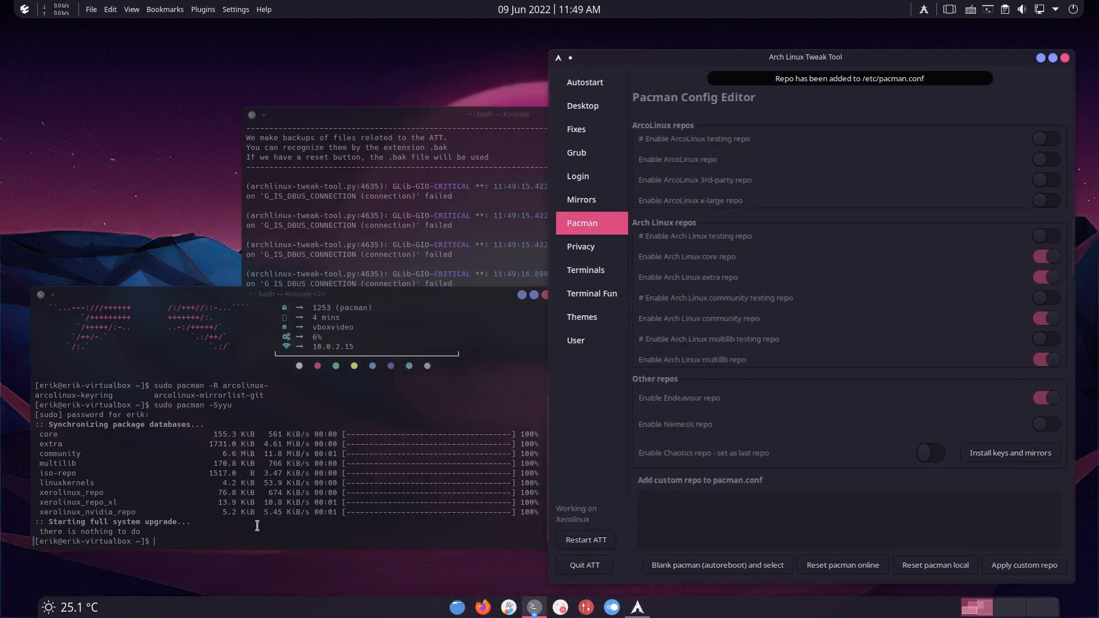
{"action": "key", "text": "Up"}
{"action": "key", "text": "Return"}
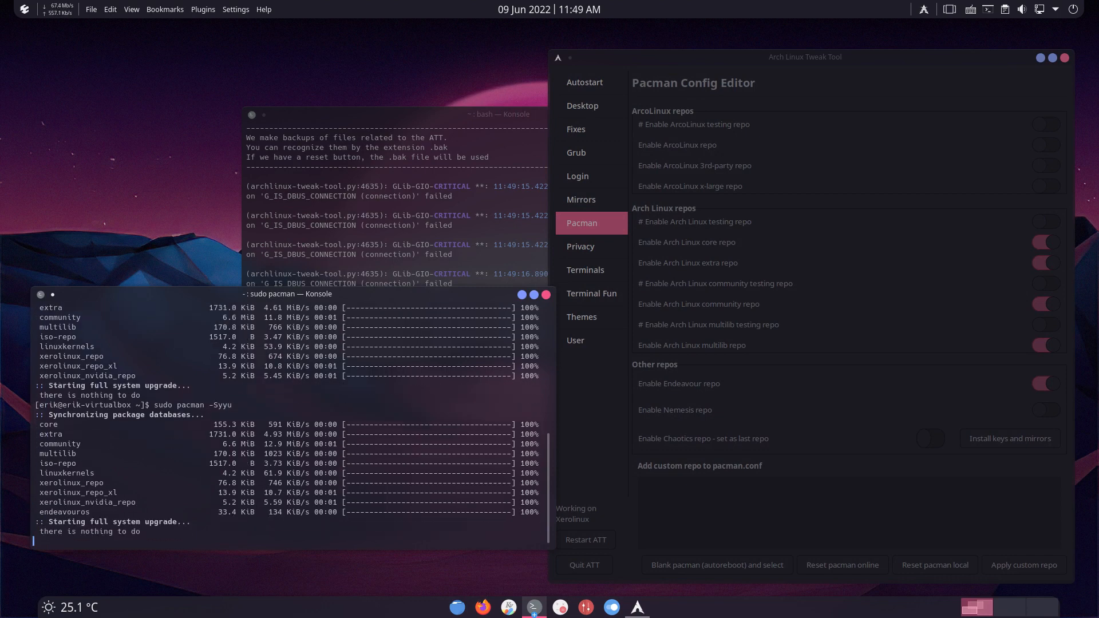
{"action": "left_click", "coordinate": [934, 415]}
{"action": "left_click", "coordinate": [1013, 440]}
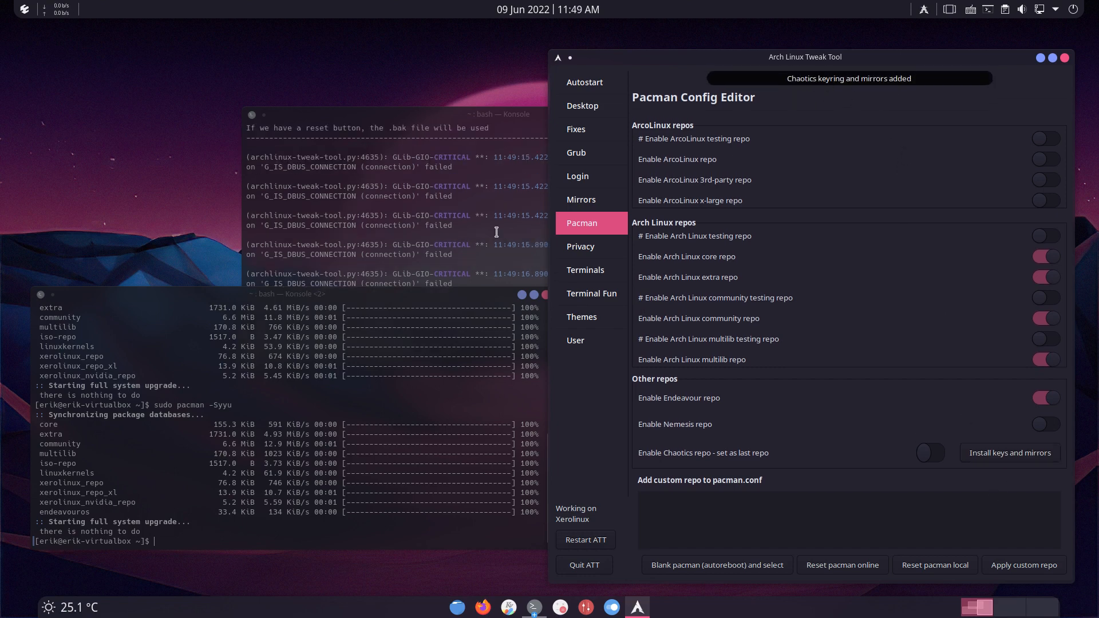
In the second terminal, tab-list installed packages starting with 'ch' for sudo pacman -R
{"action": "left_click", "coordinate": [206, 417]}
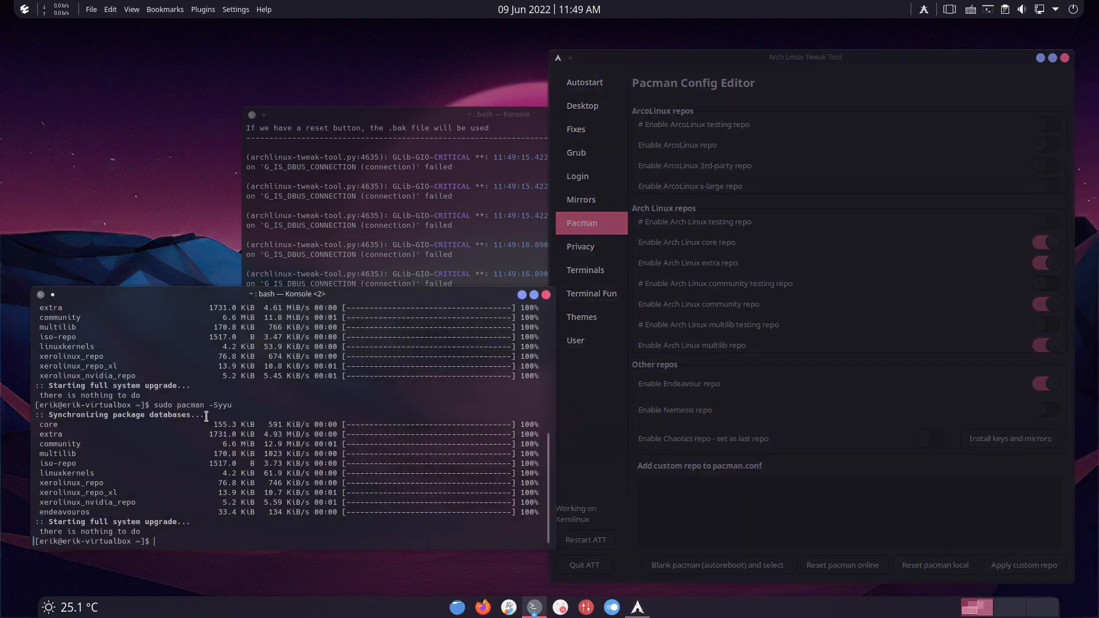
{"action": "type", "text": "sudo pacman -R ch"}
{"action": "key", "text": "Tab"}
{"action": "key", "text": "Tab"}
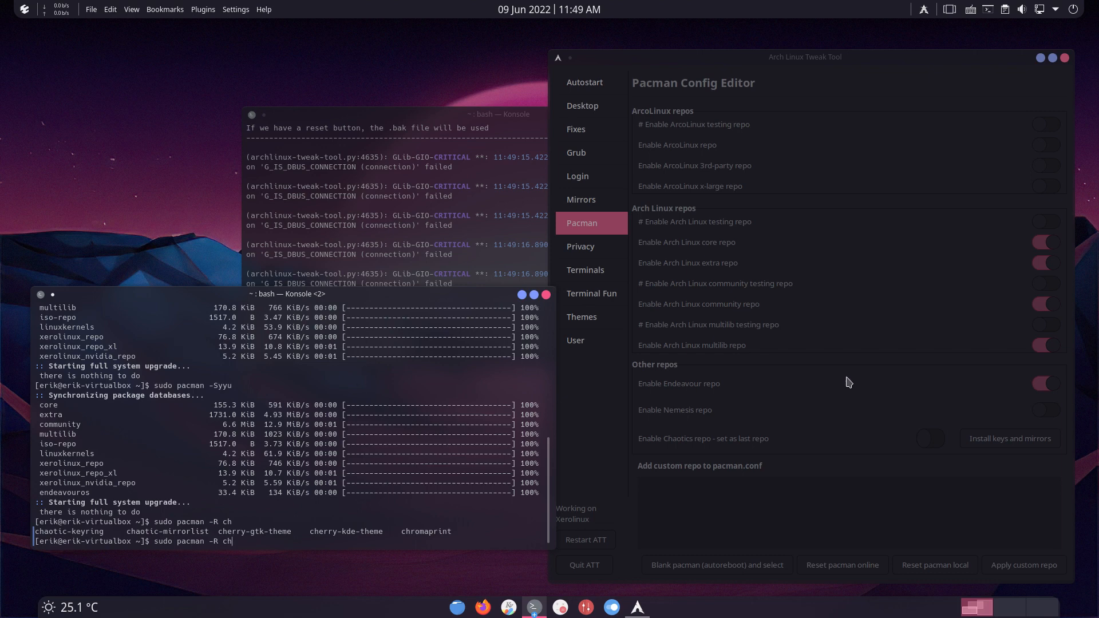
Restart ATT, enable Nemesis, Chaotics, ArcoLinux x-large, 3rd-party and ArcoLinux repos, then close it
{"action": "left_click", "coordinate": [869, 490]}
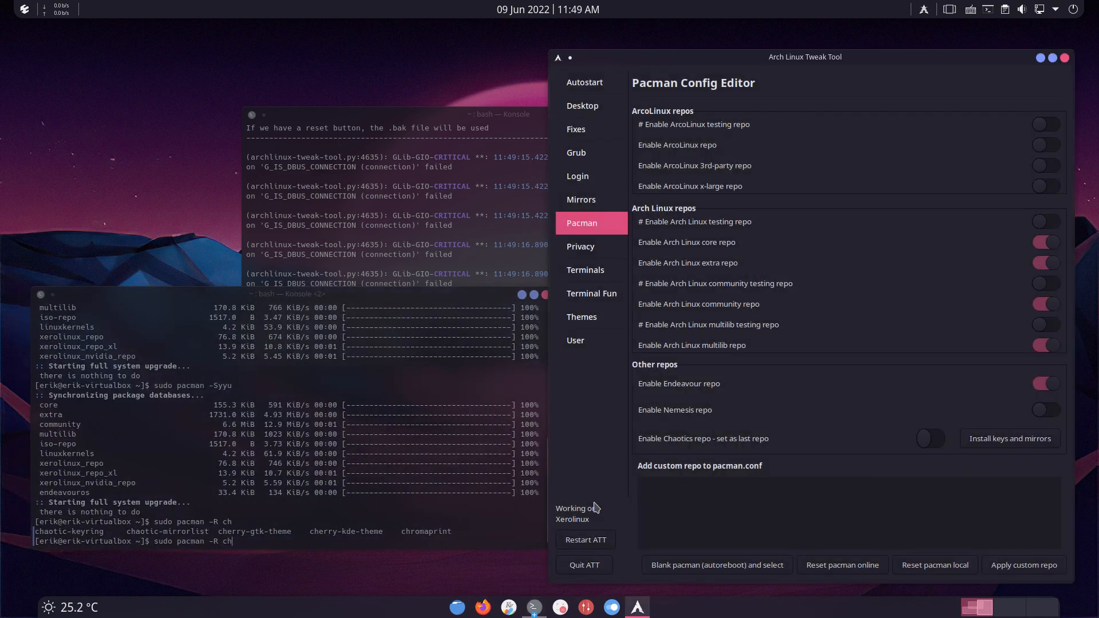
{"action": "left_click", "coordinate": [584, 540]}
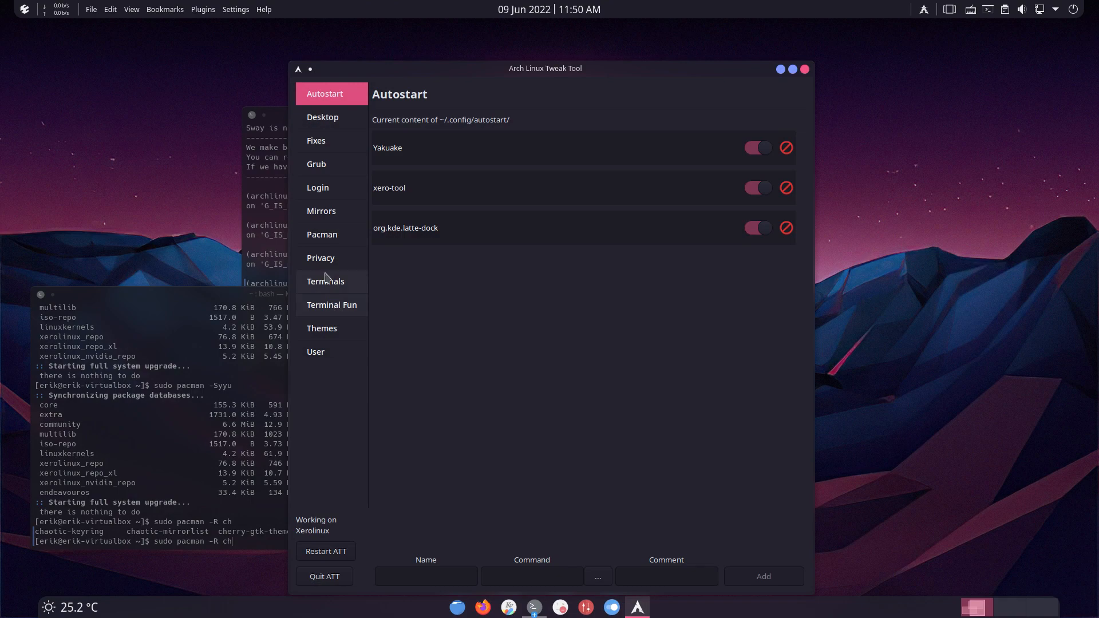
{"action": "left_click", "coordinate": [324, 240]}
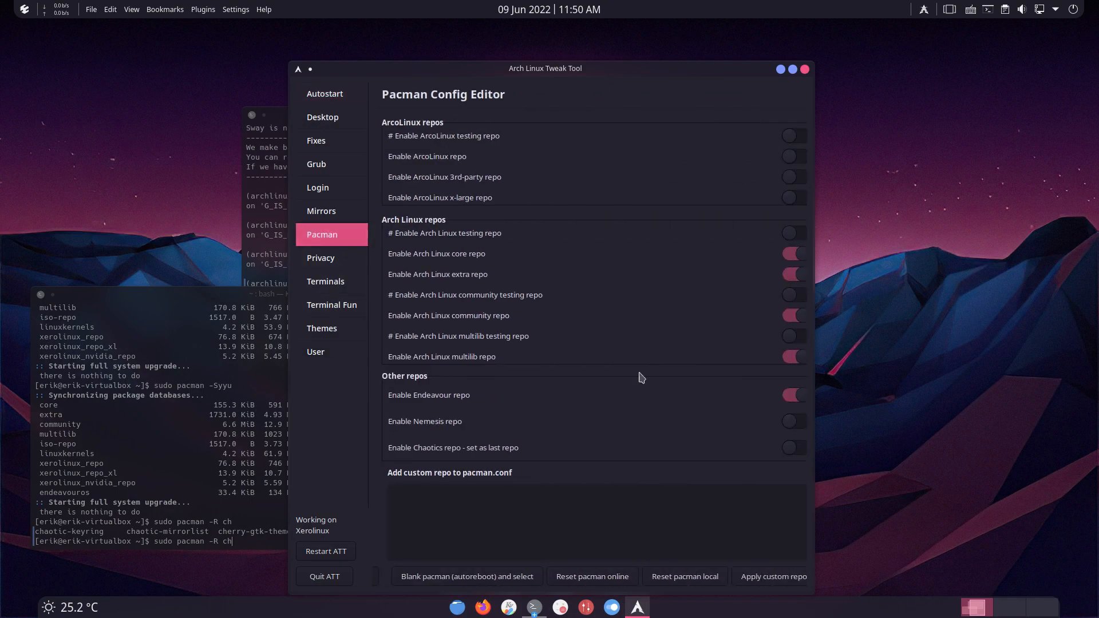
{"action": "left_click", "coordinate": [782, 424]}
{"action": "left_click", "coordinate": [790, 462]}
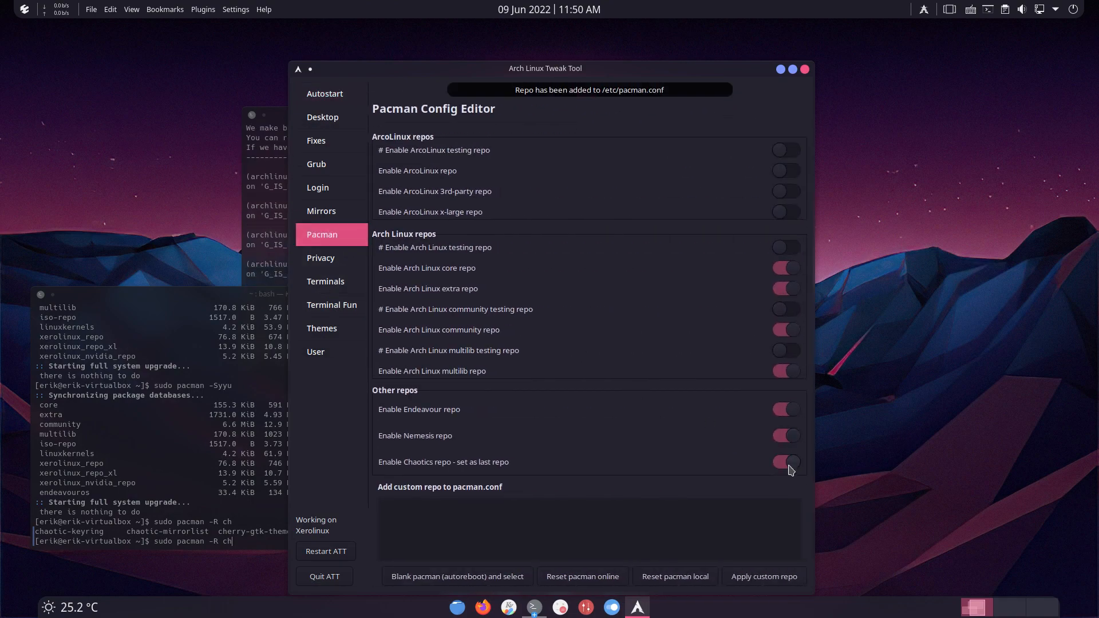
{"action": "left_click", "coordinate": [790, 216]}
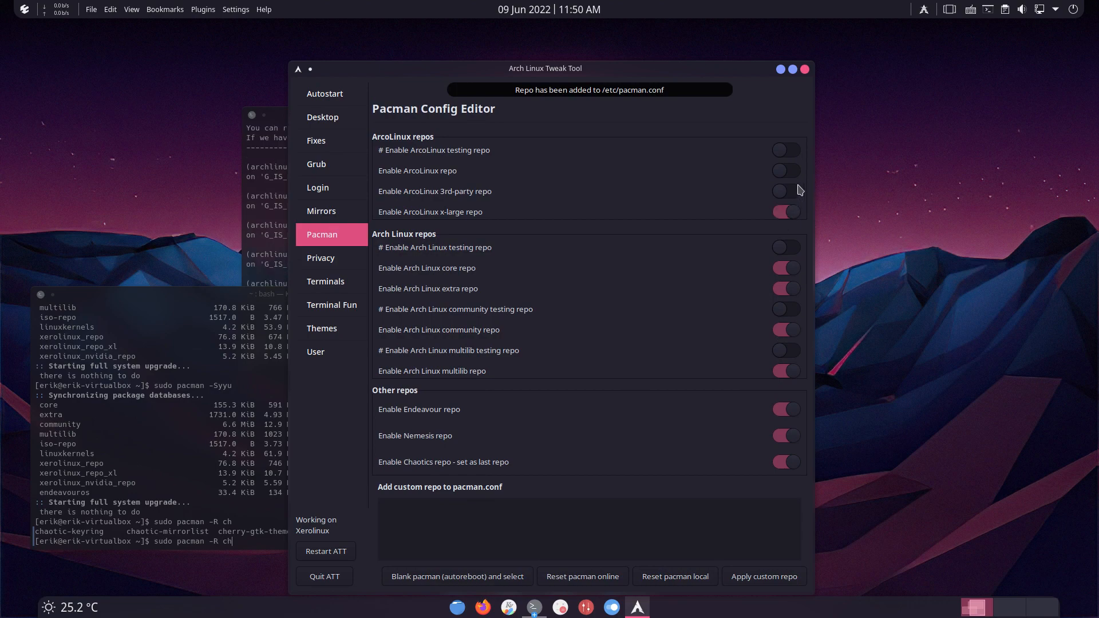
{"action": "left_click", "coordinate": [798, 191]}
{"action": "left_click", "coordinate": [798, 172]}
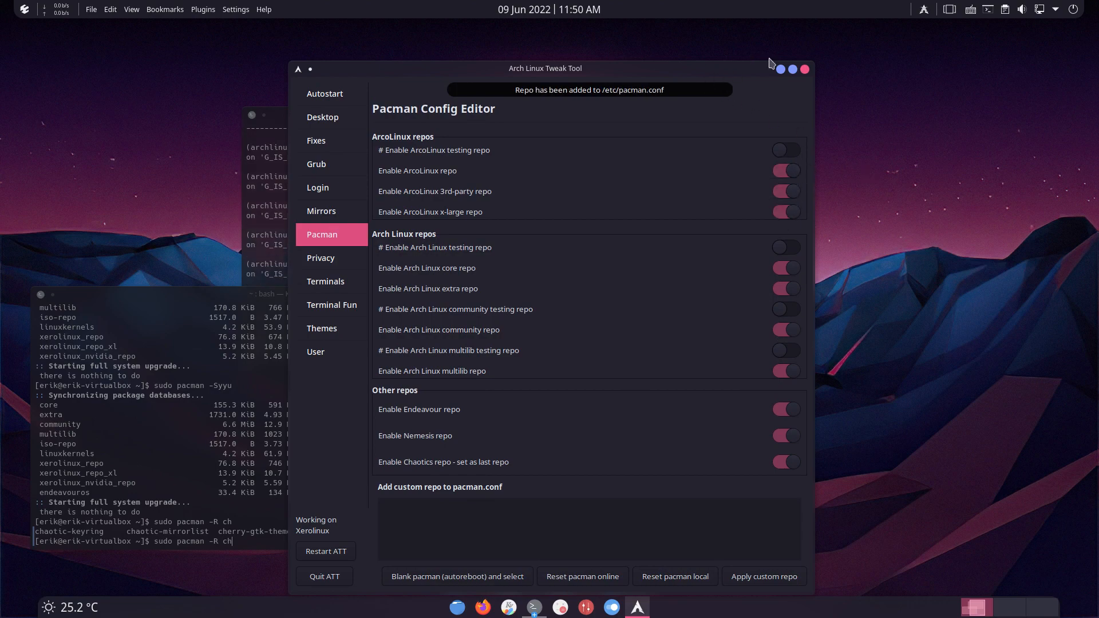
{"action": "left_click", "coordinate": [804, 69]}
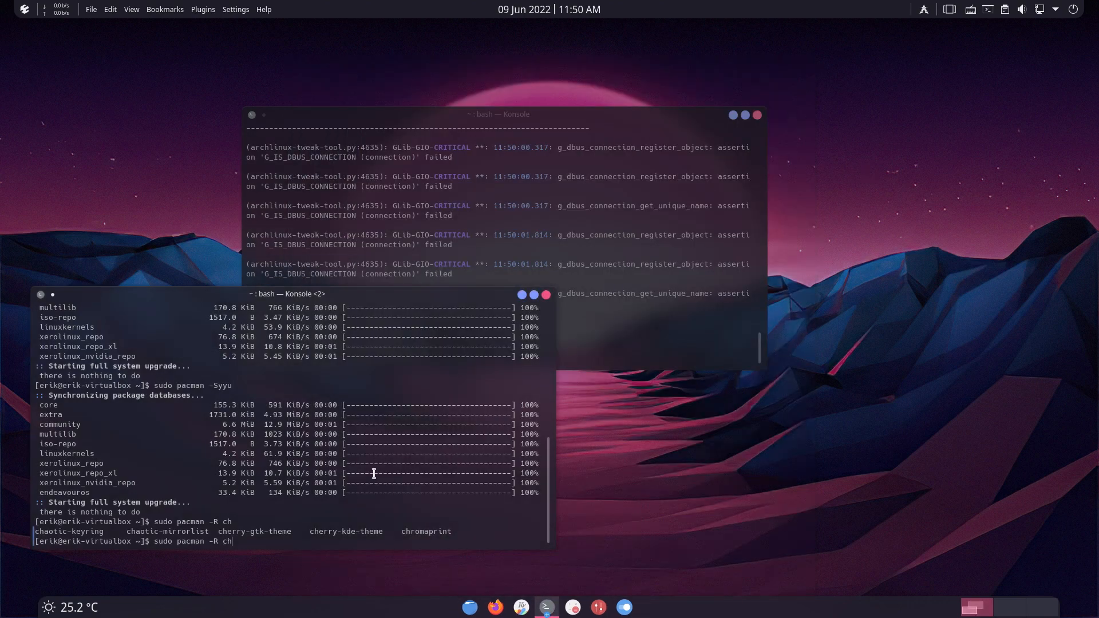
Run a full sync and upgrade, confirming the archlinux-tweak-tool-git update to 22.06-50 from arcolinux_repo
{"action": "key", "text": "BackSpace"}
{"action": "key", "text": "BackSpace"}
{"action": "type", "text": "Syyu"}
{"action": "key", "text": "Return"}
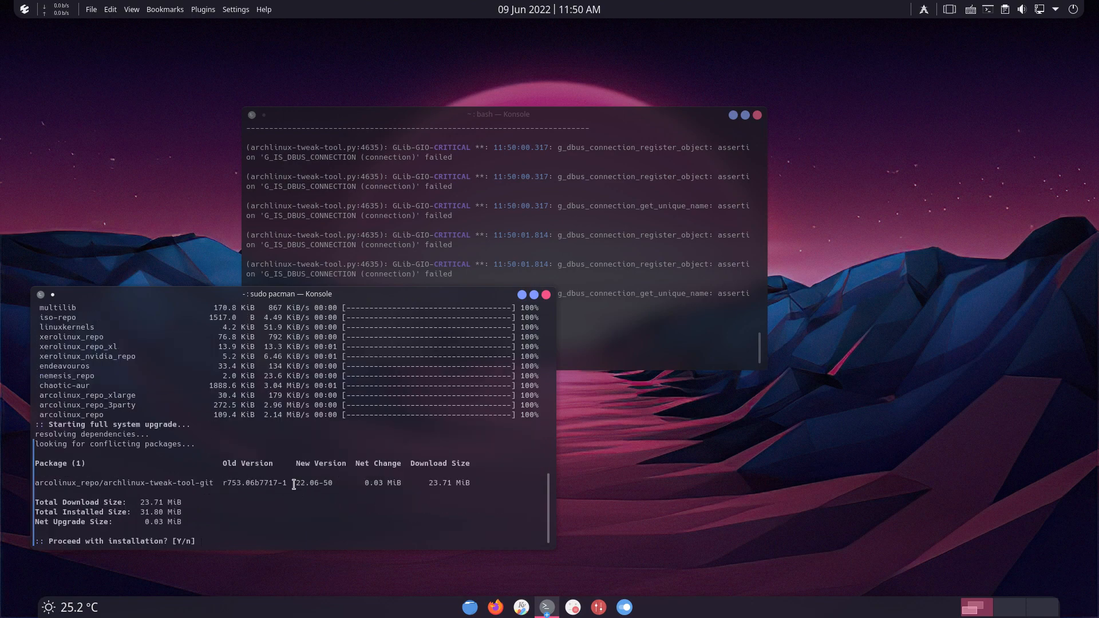
{"action": "left_click_drag", "start_coordinate": [292, 485], "coordinate": [338, 484]}
{"action": "left_click_drag", "start_coordinate": [100, 484], "coordinate": [31, 482]}
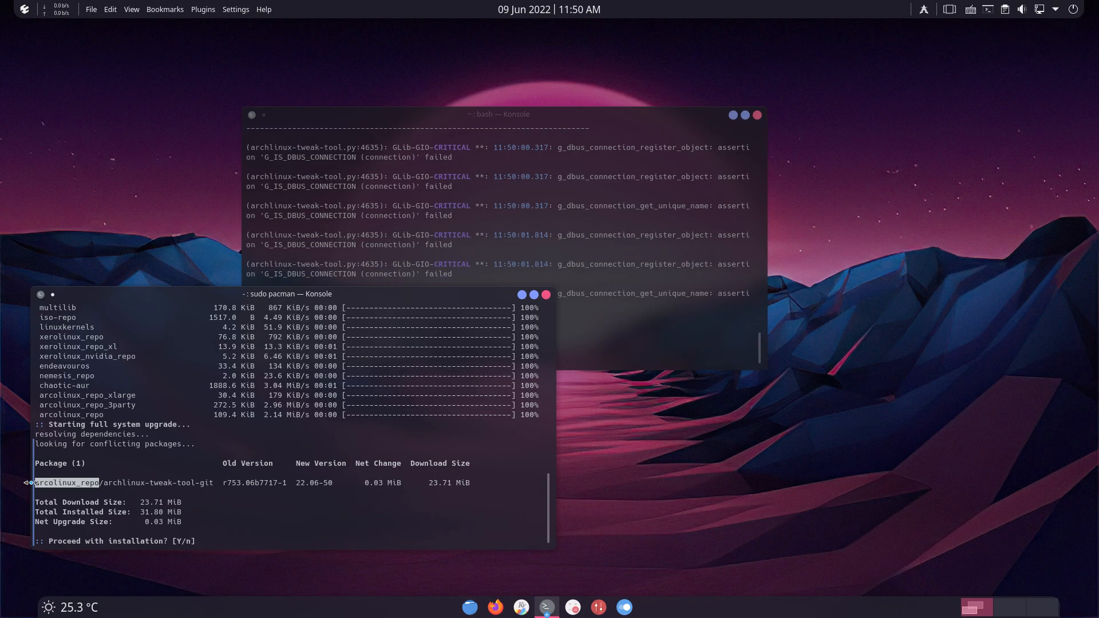
{"action": "left_click", "coordinate": [233, 487]}
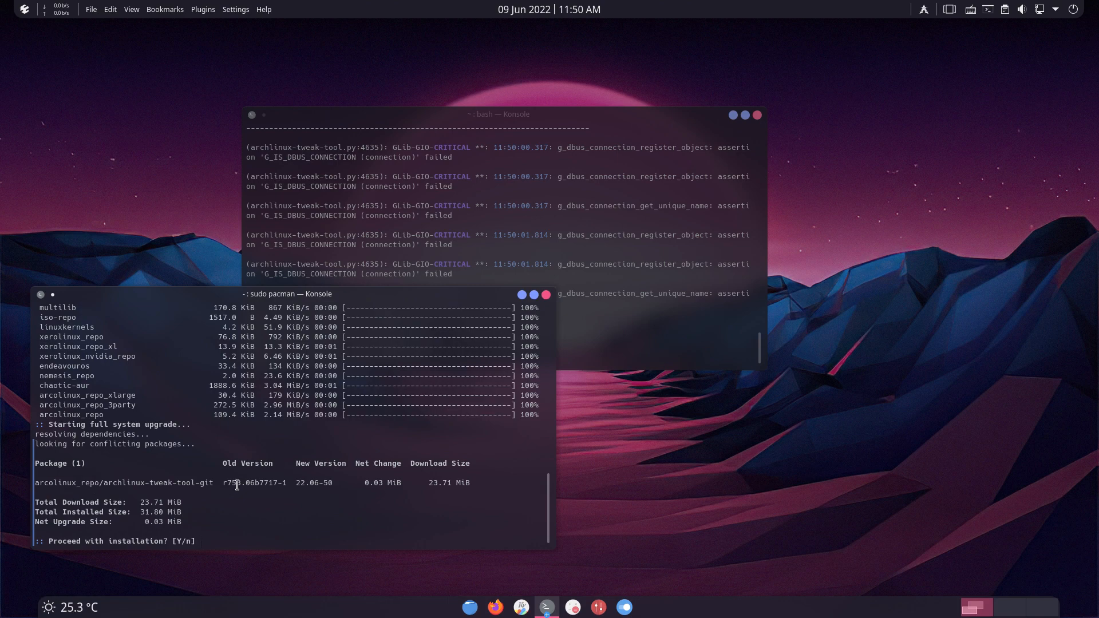
{"action": "type", "text": "y"}
{"action": "key", "text": "Return"}
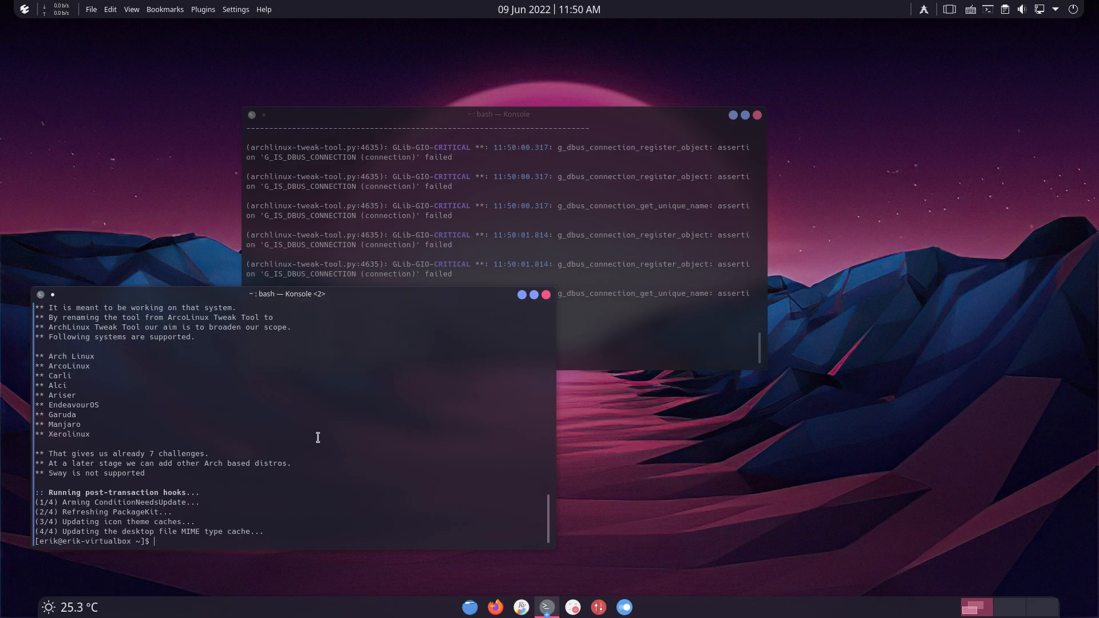
Recall the last command and edit it into sudo pacman -S archlinux-tweak-tool-dev-git
{"action": "left_click_drag", "start_coordinate": [99, 444], "coordinate": [31, 358]}
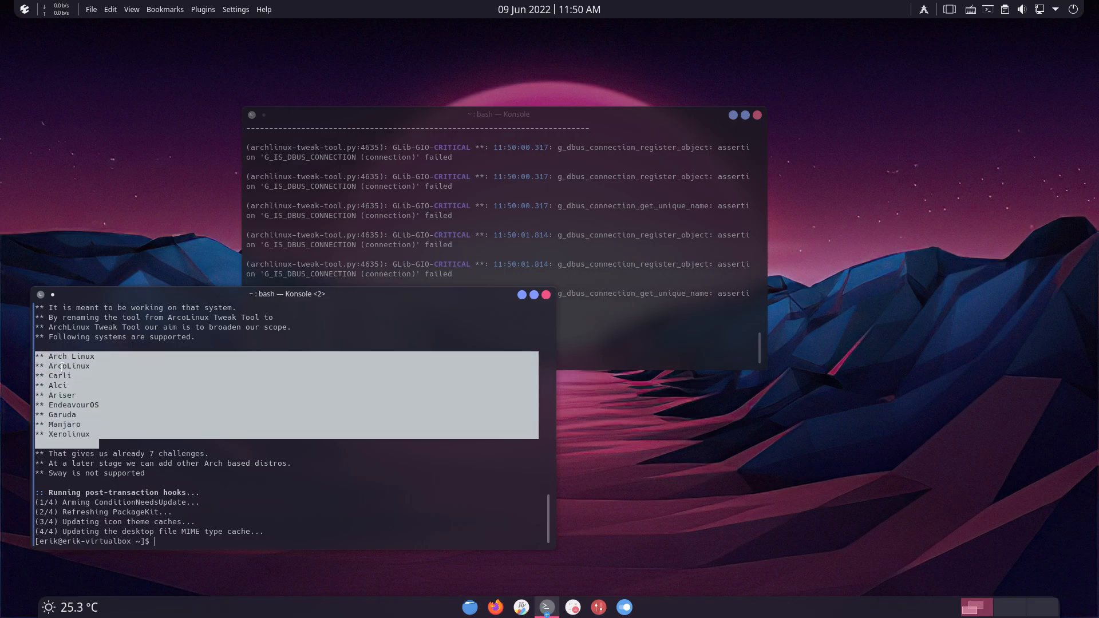
{"action": "left_click", "coordinate": [62, 368]}
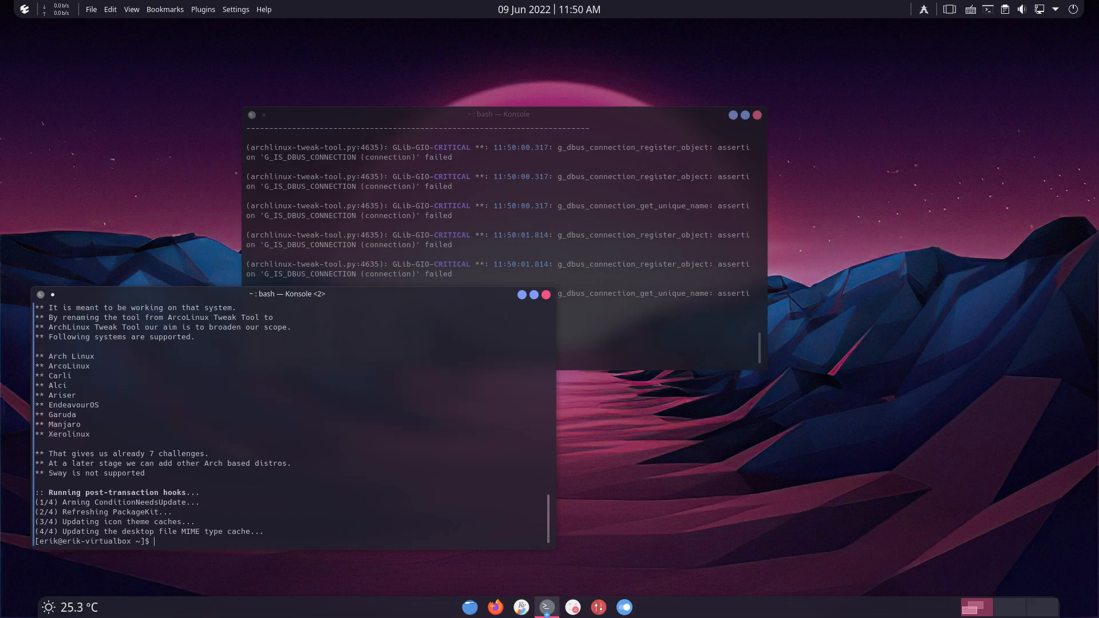
{"action": "key", "text": "Up"}
{"action": "key", "text": "BackSpace"}
{"action": "key", "text": "BackSpace"}
{"action": "type", "text": "archlinux-tweak-tool-dev-git"}
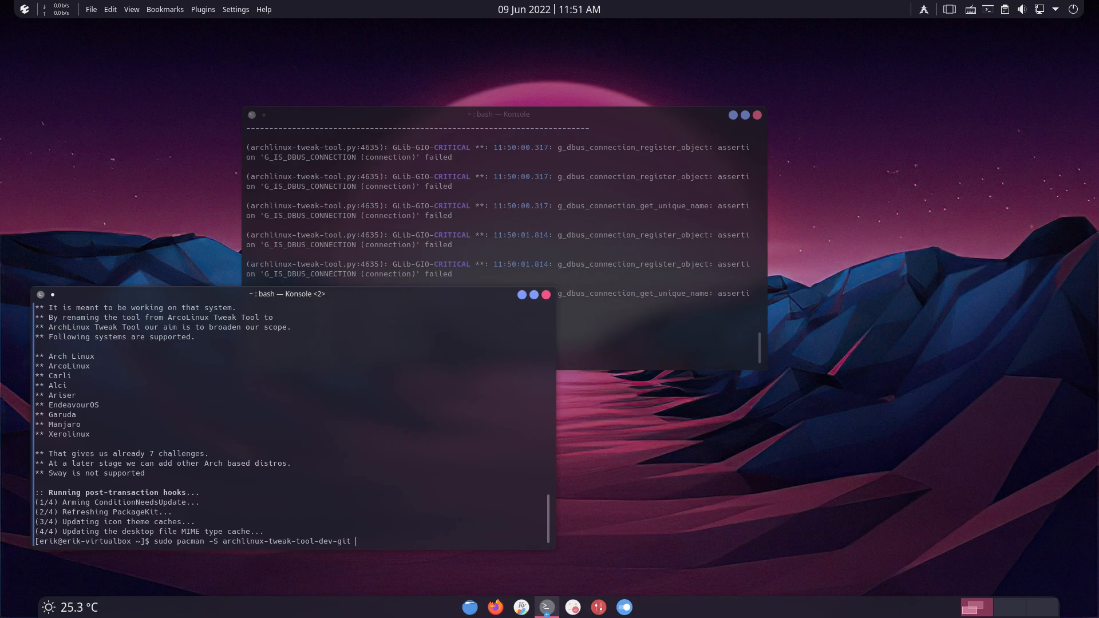
Install archlinux-tweak-tool-dev-git, replacing the conflicting archlinux-tweak-tool-git, then close that terminal
{"action": "key", "text": "Return"}
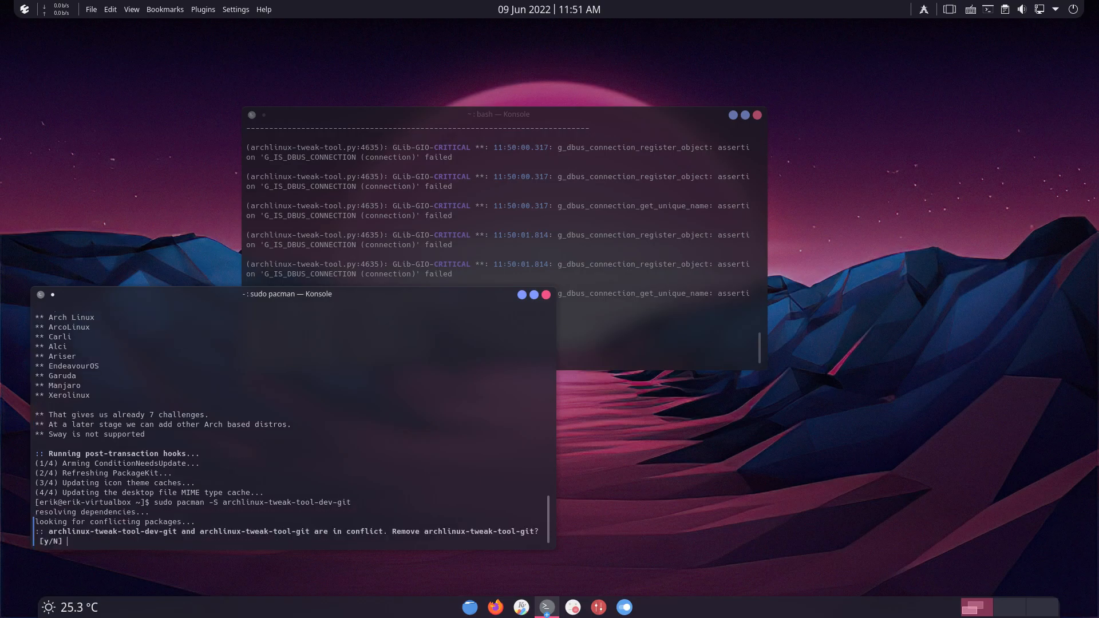
{"action": "key", "text": "Return"}
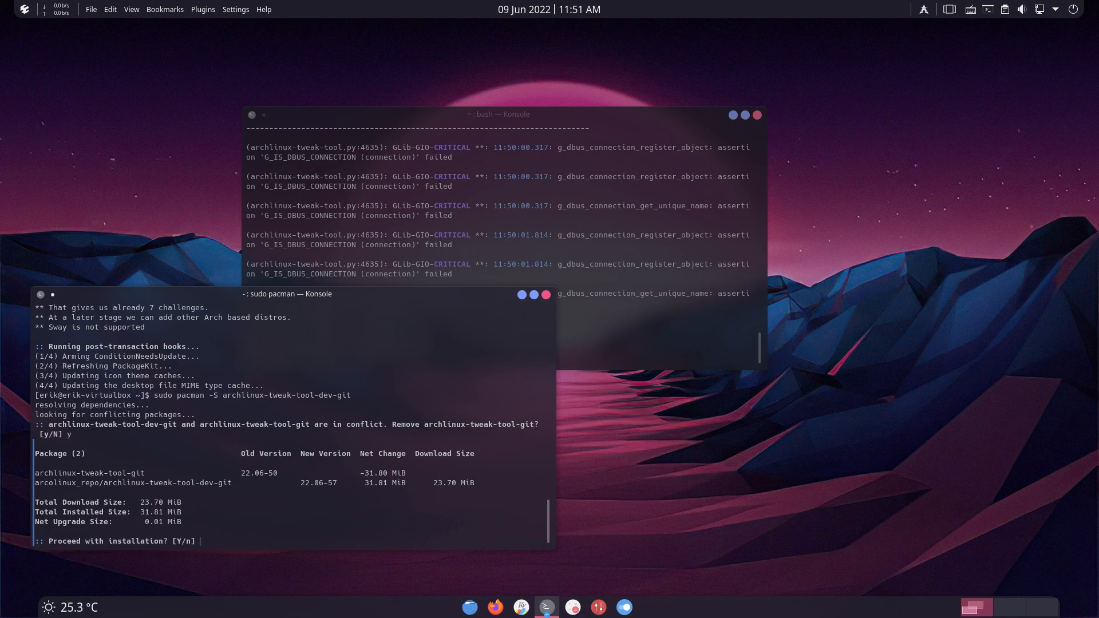
{"action": "key", "text": "Return"}
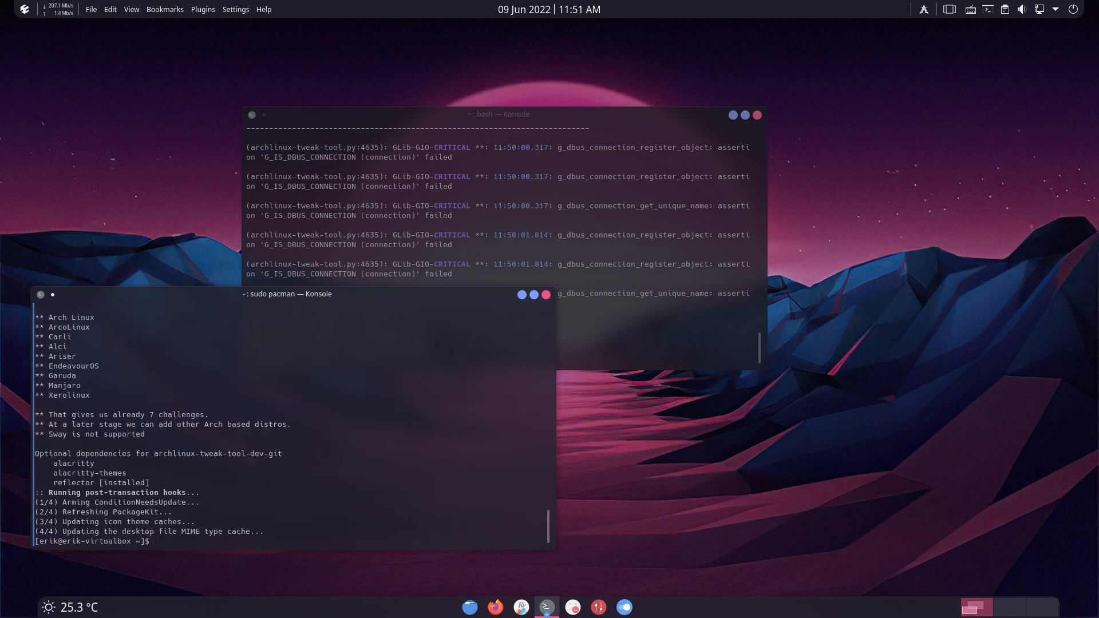
{"action": "left_click", "coordinate": [546, 296]}
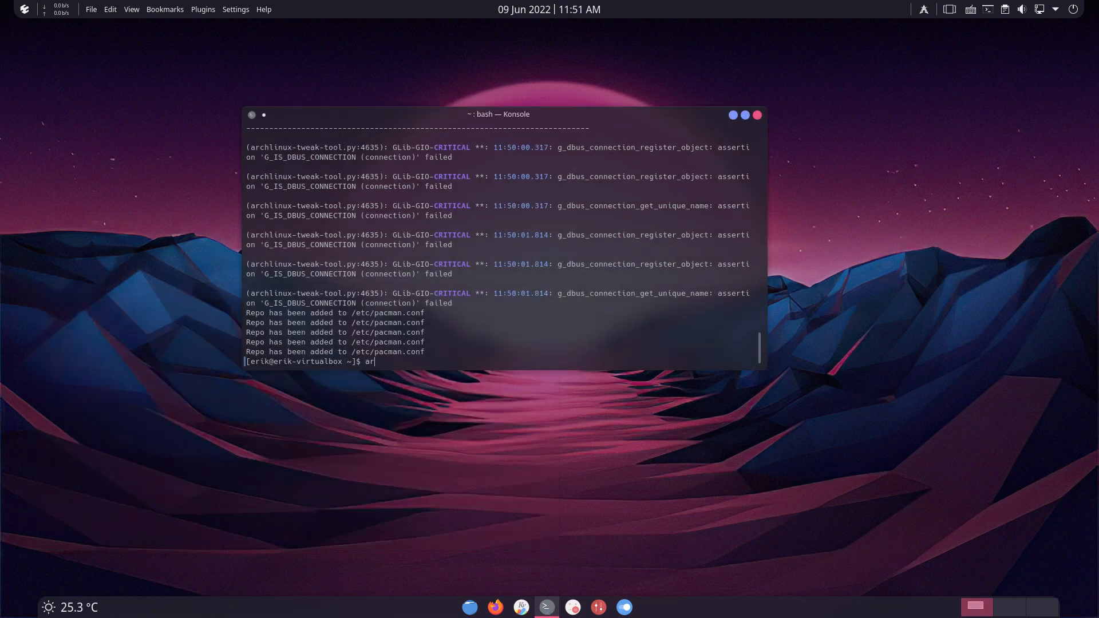
Launch archlinux-tweak-tool from the terminal and authenticate with the administrator password
{"action": "type", "text": "archl"}
{"action": "key", "text": "Tab"}
{"action": "key", "text": "Return"}
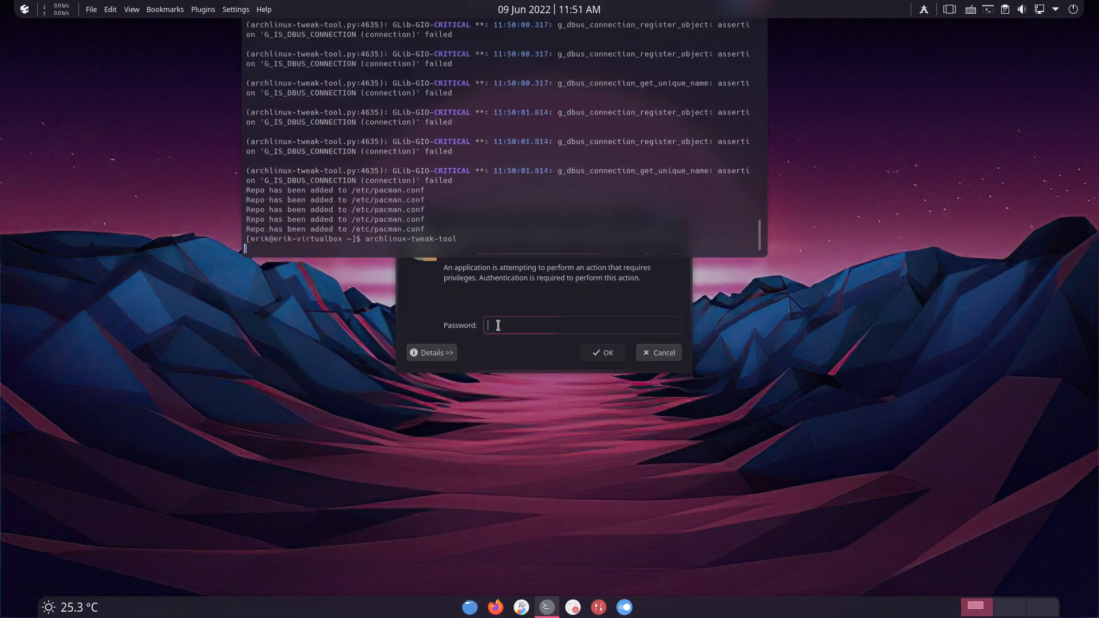
{"action": "type", "text": "••••"}
{"action": "key", "text": "Return"}
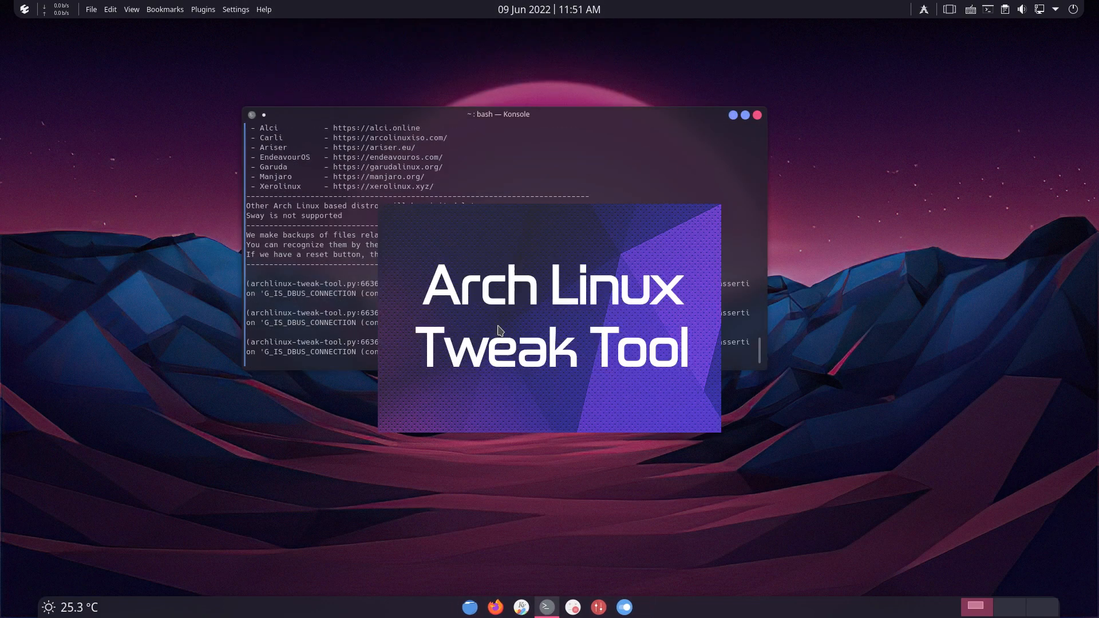
{"action": "left_click_drag", "start_coordinate": [492, 117], "coordinate": [290, 73]}
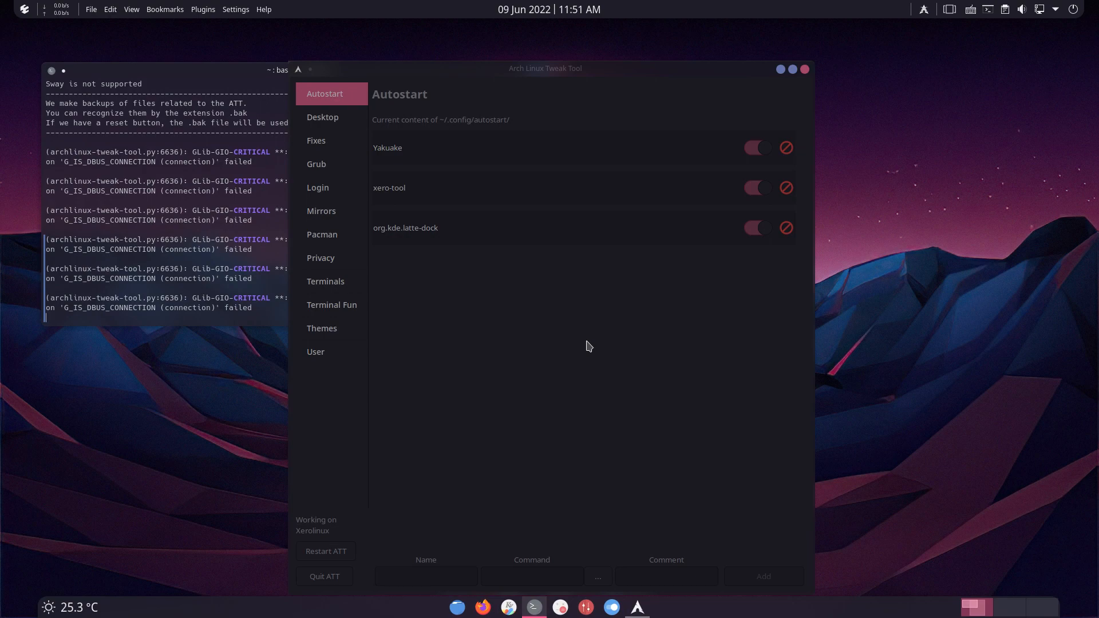
Go to the Desktop Installer page and keep awesome selected in the desktop list
{"action": "left_click", "coordinate": [341, 121]}
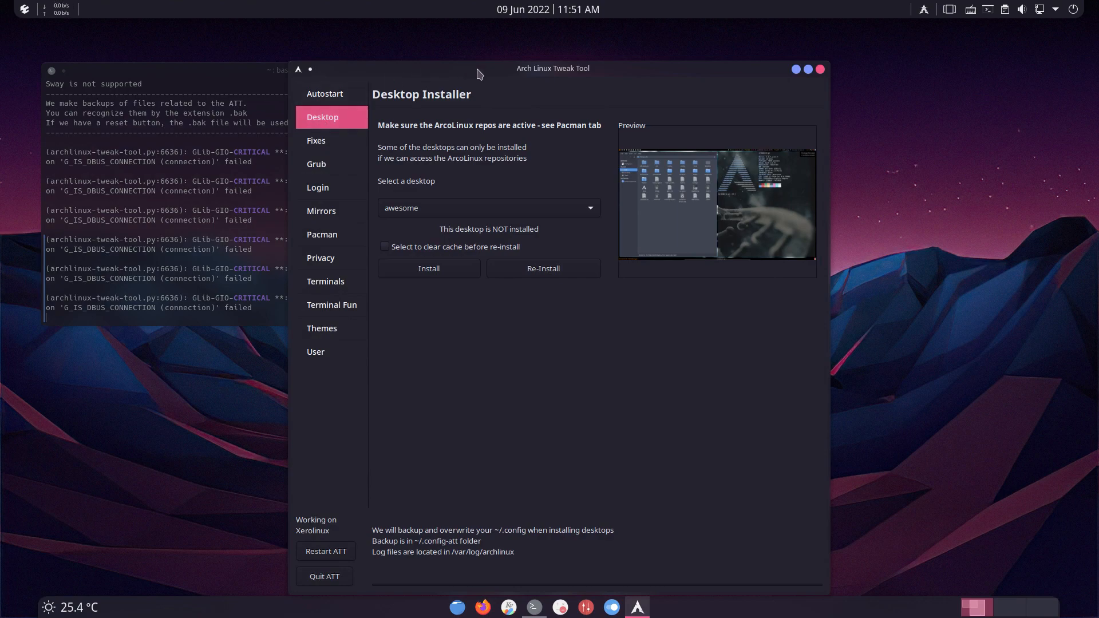
{"action": "left_click_drag", "start_coordinate": [480, 73], "coordinate": [209, 57]}
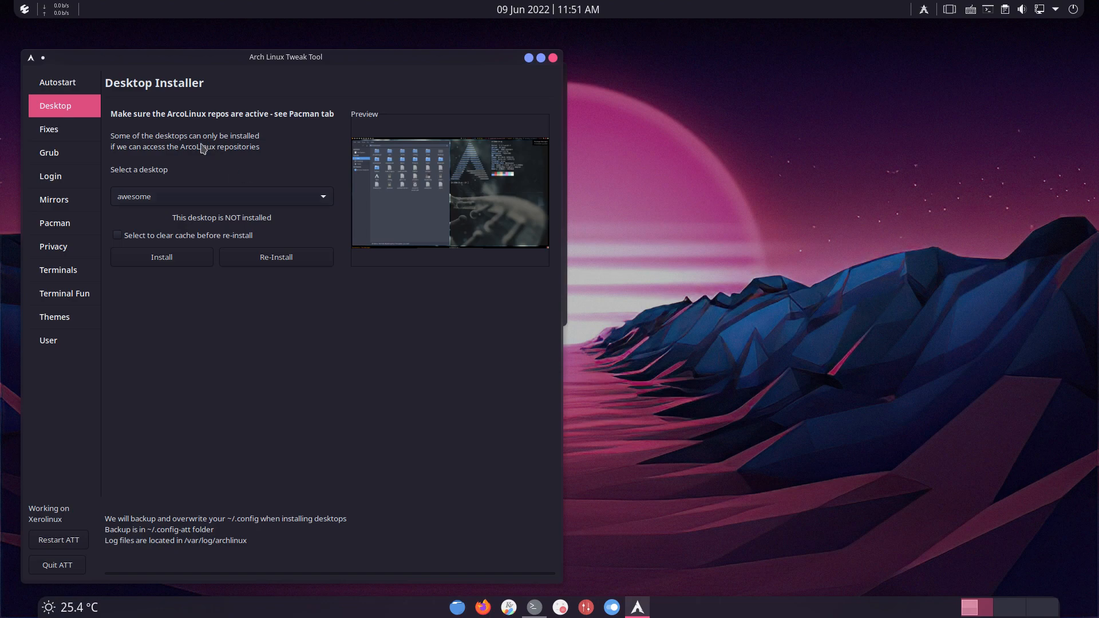
{"action": "left_click", "coordinate": [66, 89]}
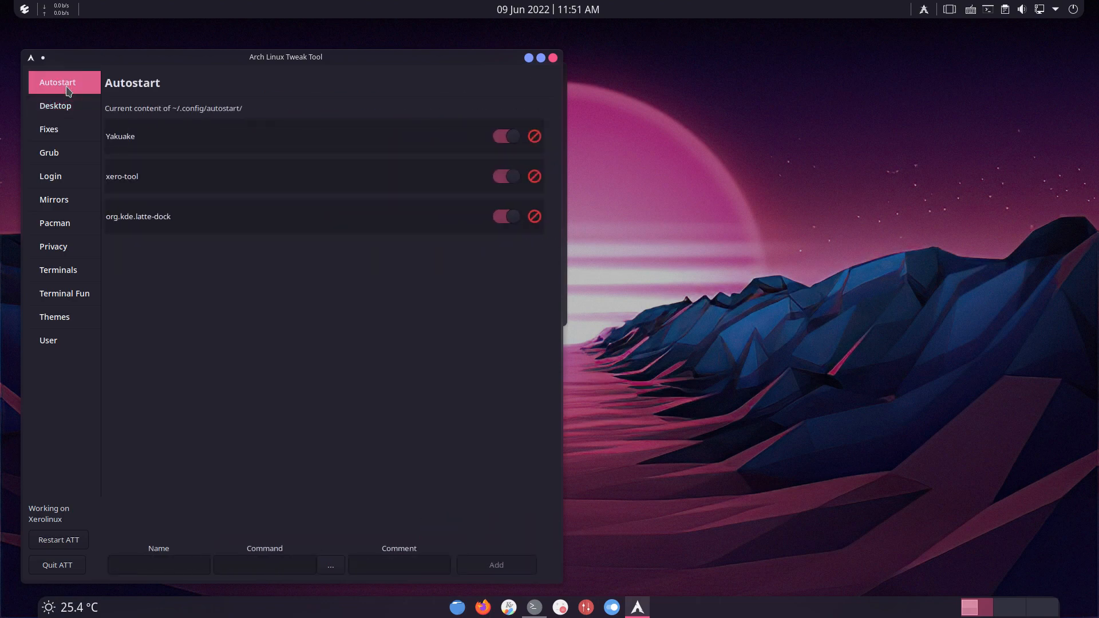
{"action": "left_click", "coordinate": [71, 114]}
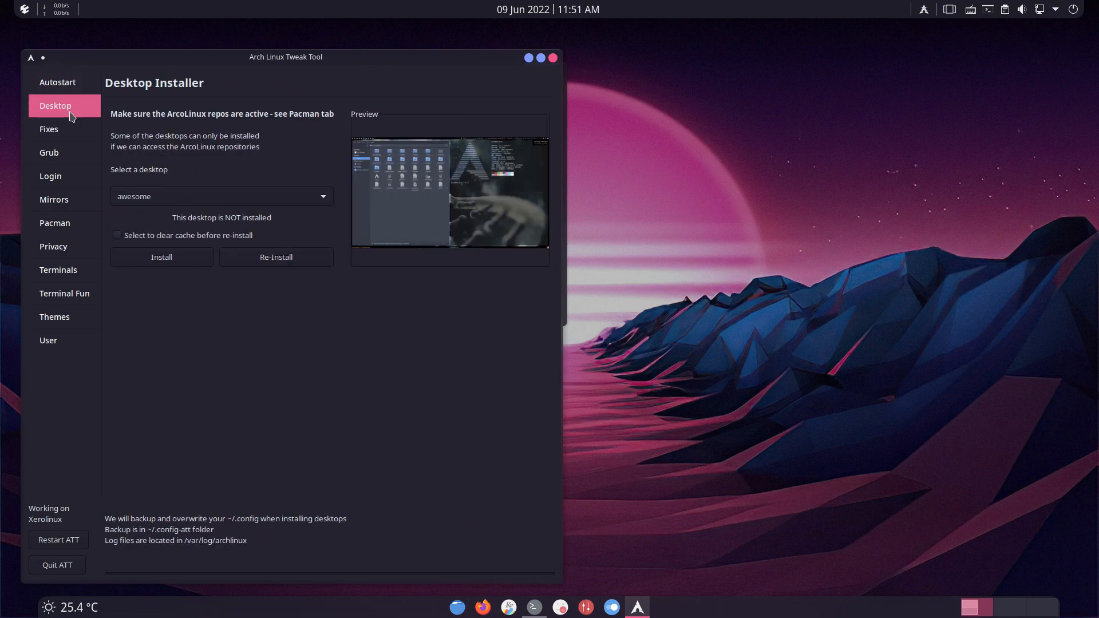
{"action": "left_click", "coordinate": [186, 197]}
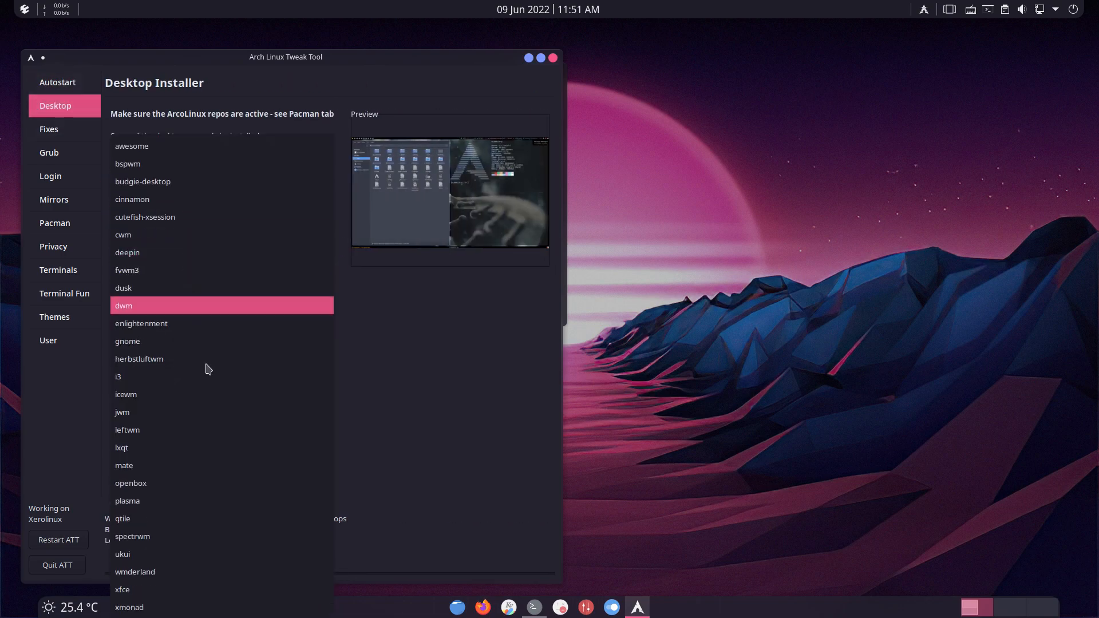
{"action": "left_click", "coordinate": [472, 387]}
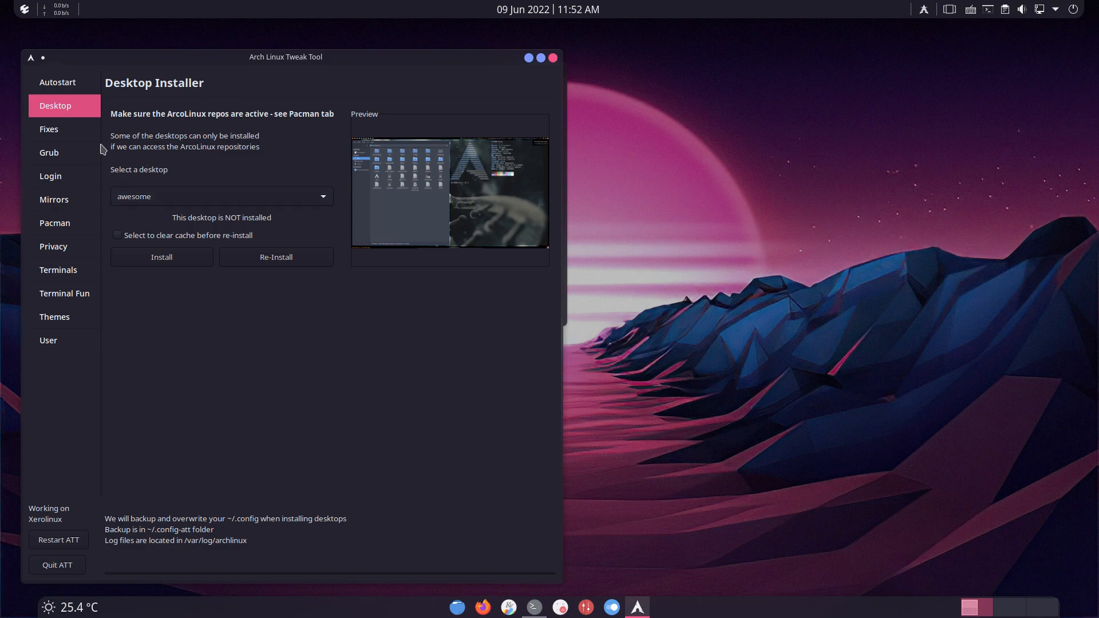
Install the awesome desktop, then close the tweak tool and the remaining terminal
{"action": "left_click", "coordinate": [84, 224]}
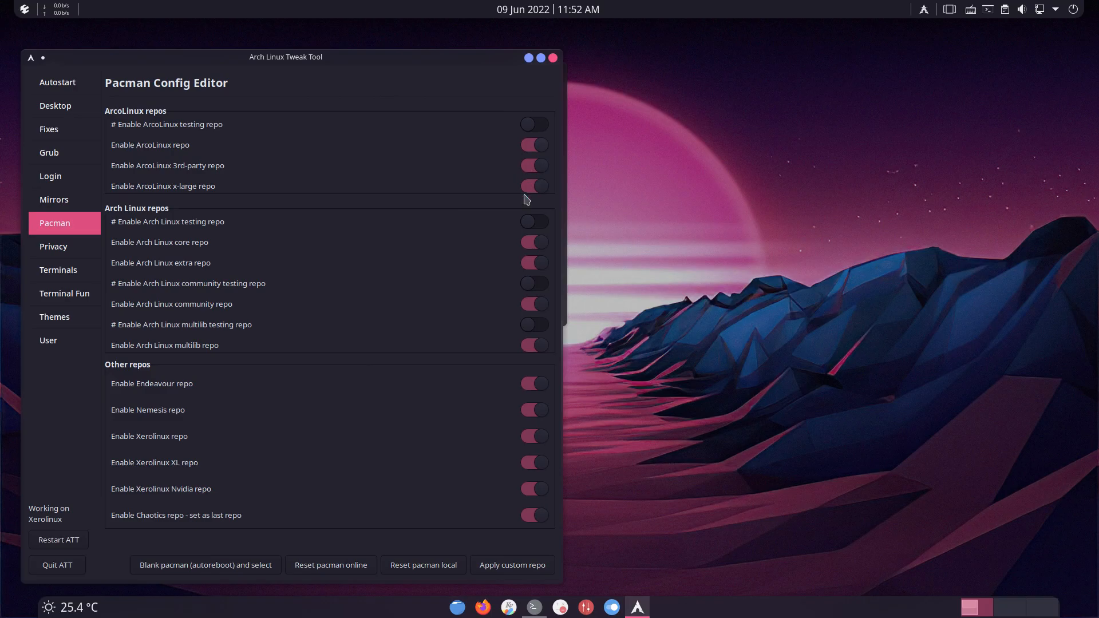
{"action": "left_click", "coordinate": [56, 109]}
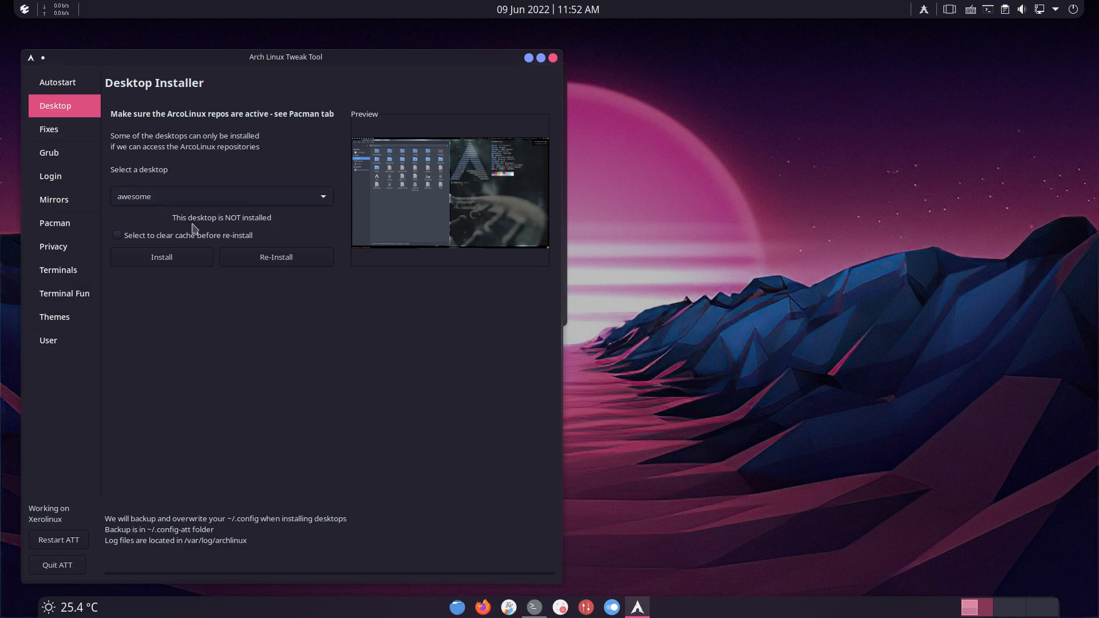
{"action": "left_click", "coordinate": [162, 257]}
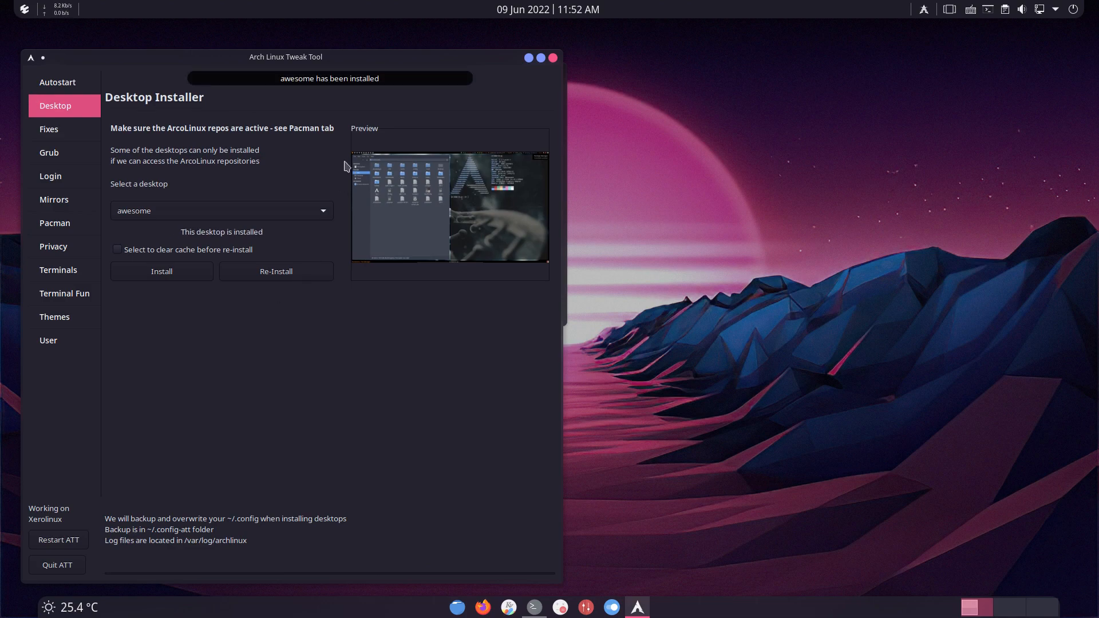
{"action": "left_click", "coordinate": [554, 58]}
{"action": "left_click", "coordinate": [555, 72]}
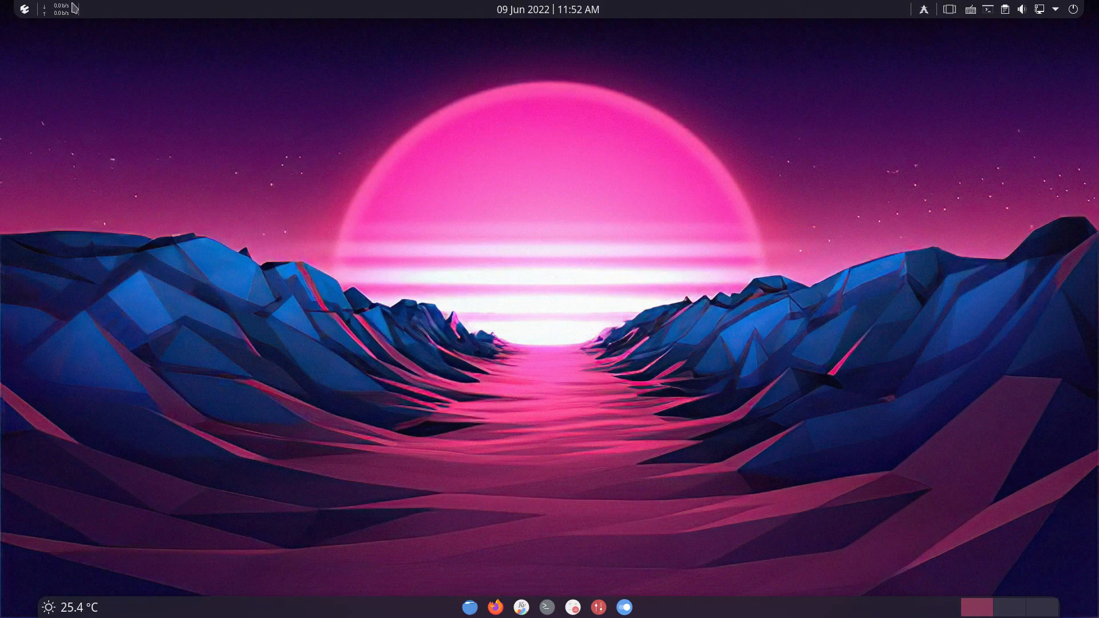
Restart the computer from the application menu's power options
{"action": "left_click", "coordinate": [25, 9]}
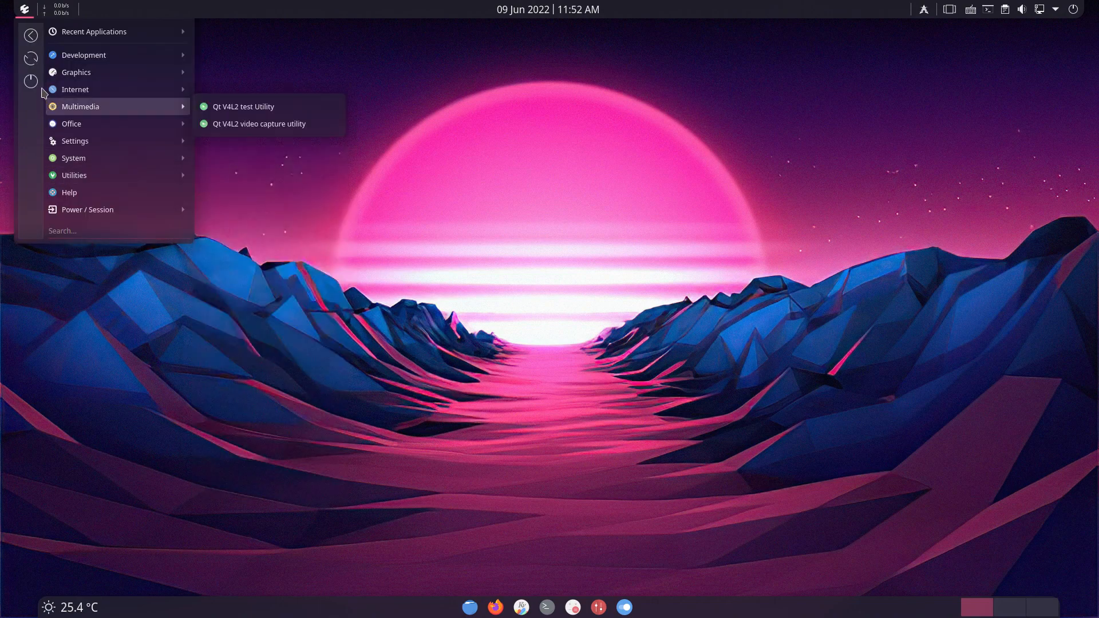
{"action": "key", "text": "Escape"}
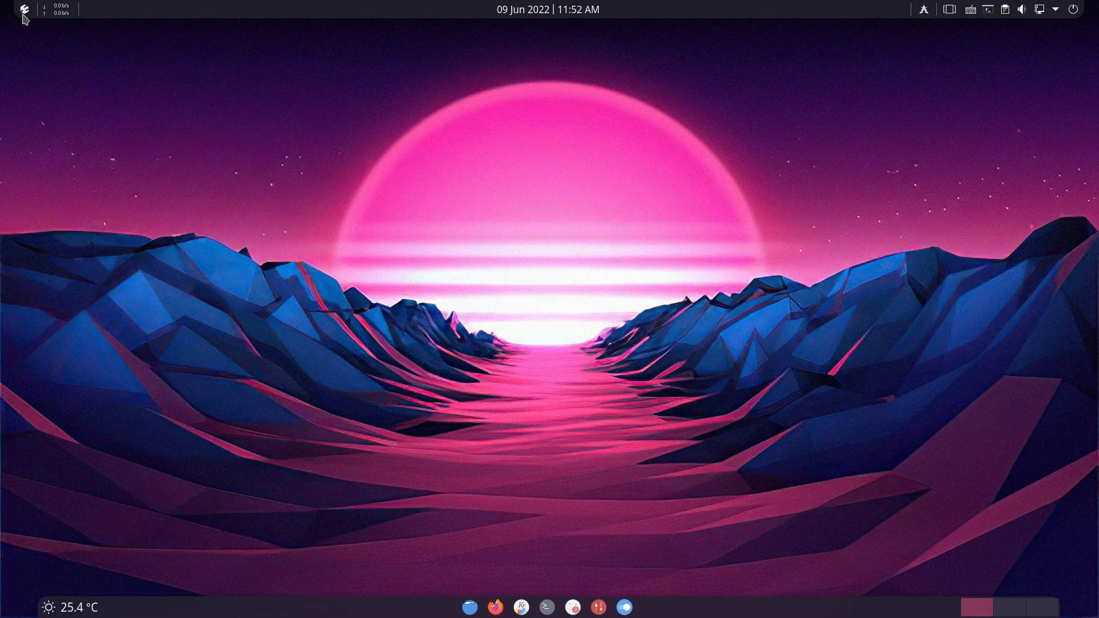
{"action": "left_click", "coordinate": [24, 15]}
{"action": "left_click", "coordinate": [31, 85]}
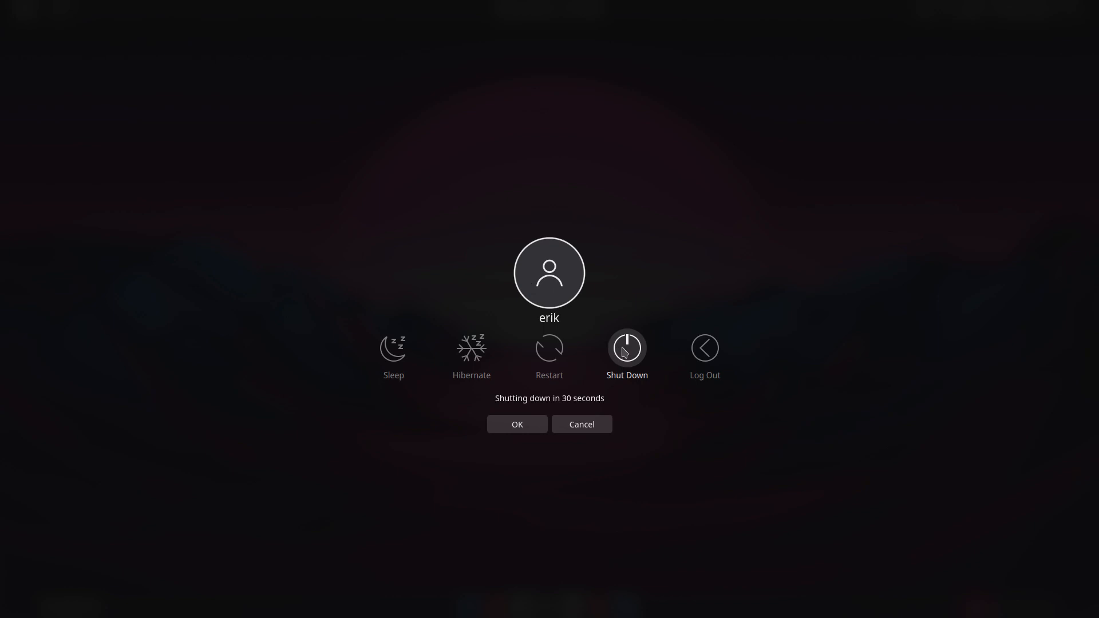
{"action": "key", "text": "Escape"}
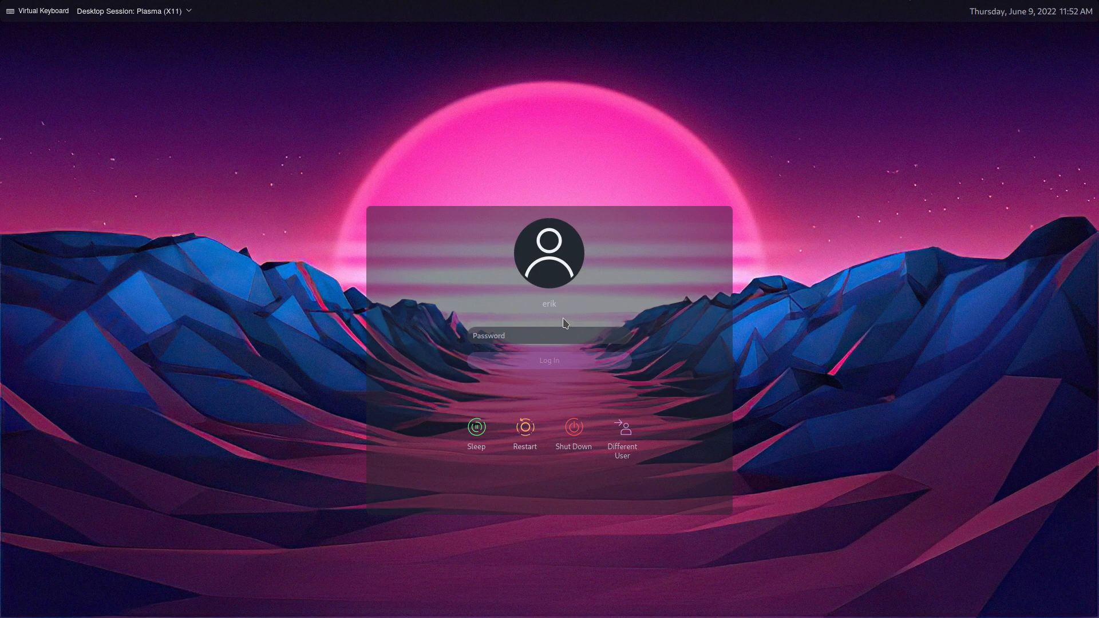
At the SDDM login screen, choose the awesome session and log in with the password
{"action": "left_click", "coordinate": [138, 11]}
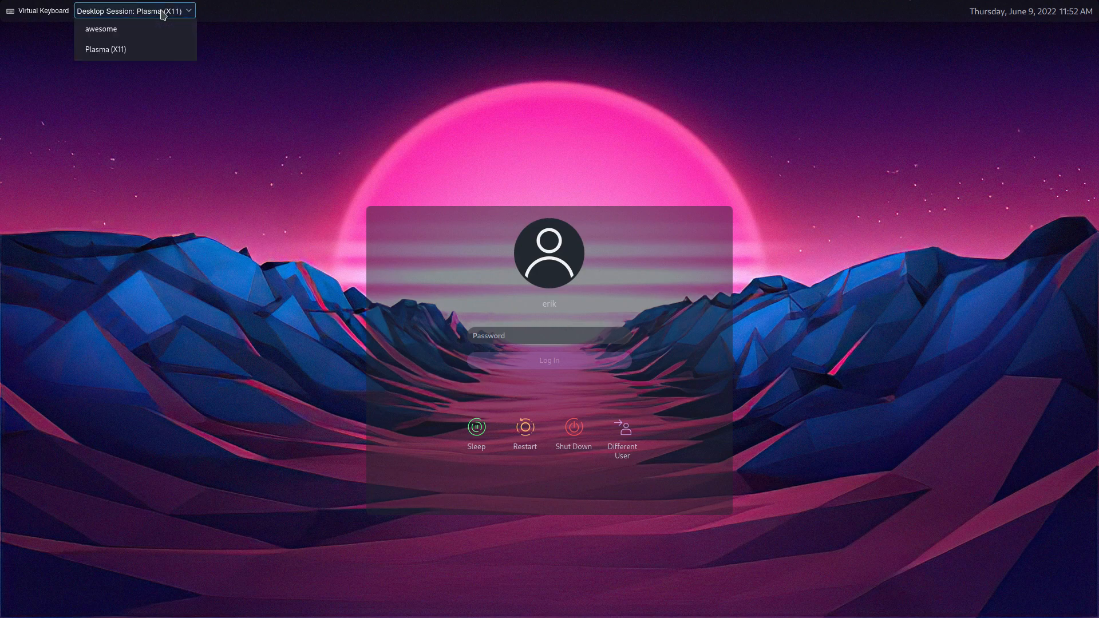
{"action": "left_click", "coordinate": [137, 27]}
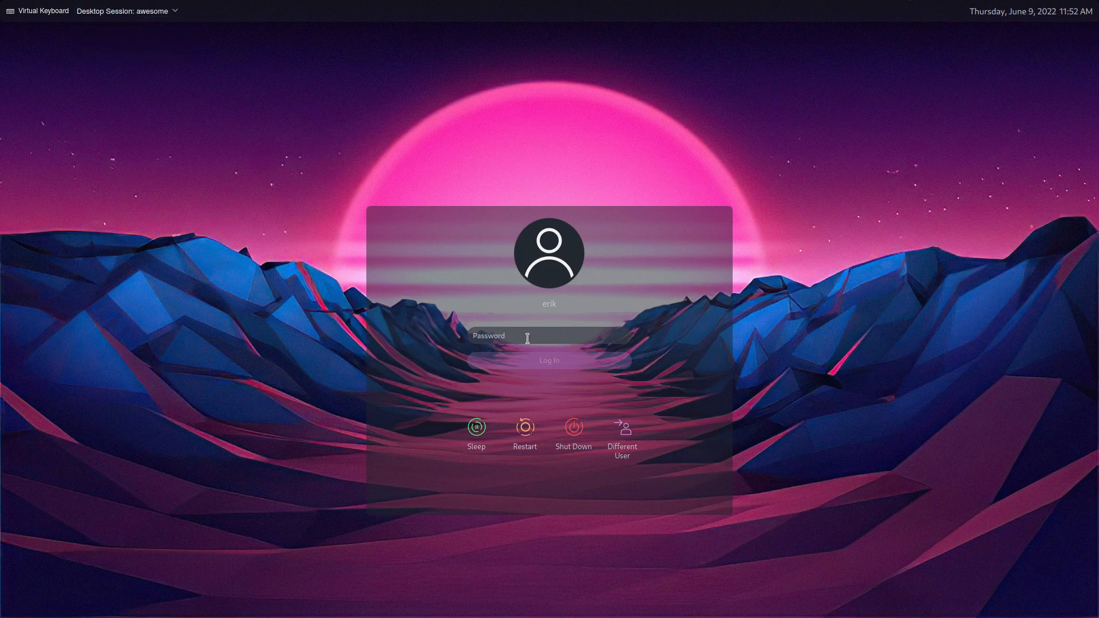
{"action": "type", "text": "••••"}
{"action": "key", "text": "Return"}
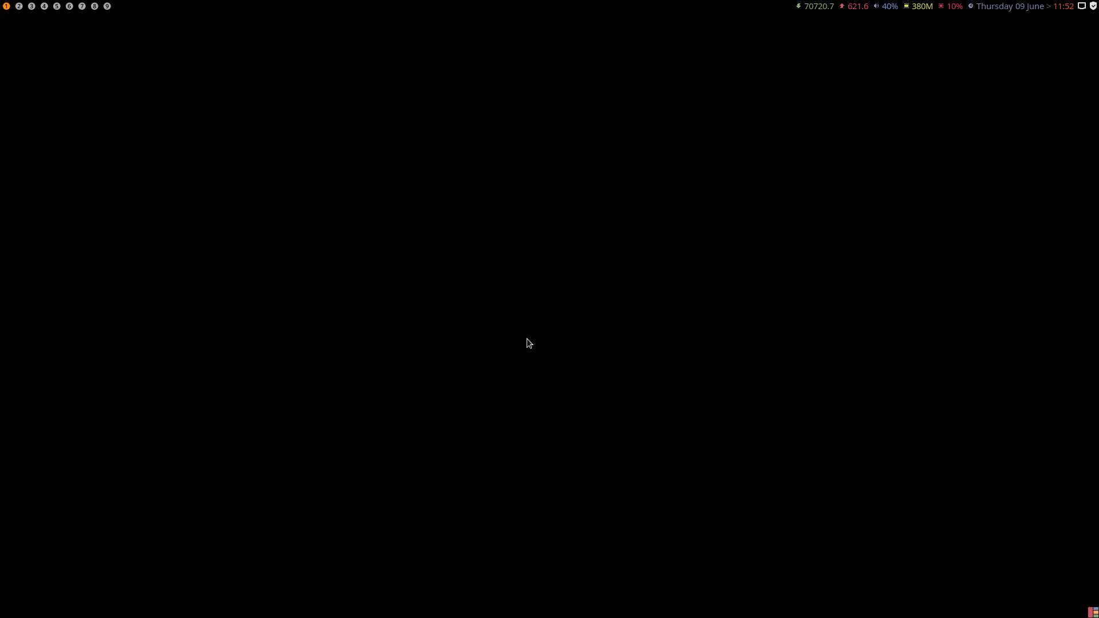
Install arcolinux-wallpapers-git with sudo pacman -S in a terminal, then reopen a fresh terminal
{"action": "key", "text": "super+Return"}
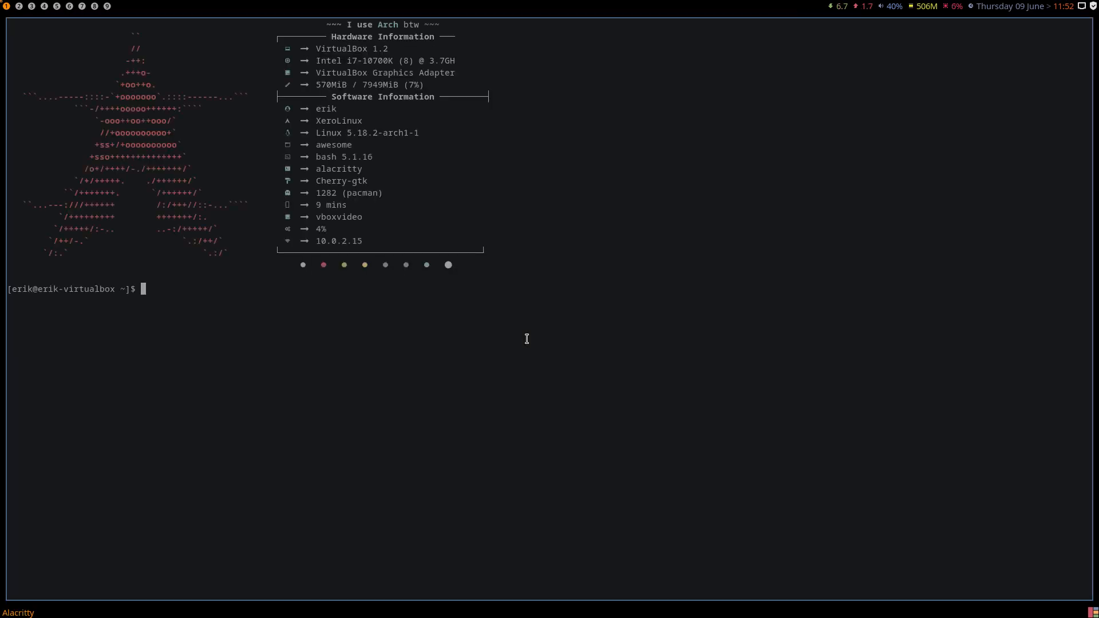
{"action": "type", "text": "sudo pacman -"}
{"action": "type", "text": "S w"}
{"action": "type", "text": "rcol"}
{"action": "type", "text": "inux"}
{"action": "type", "text": "-wal"}
{"action": "type", "text": "lpapers-git"}
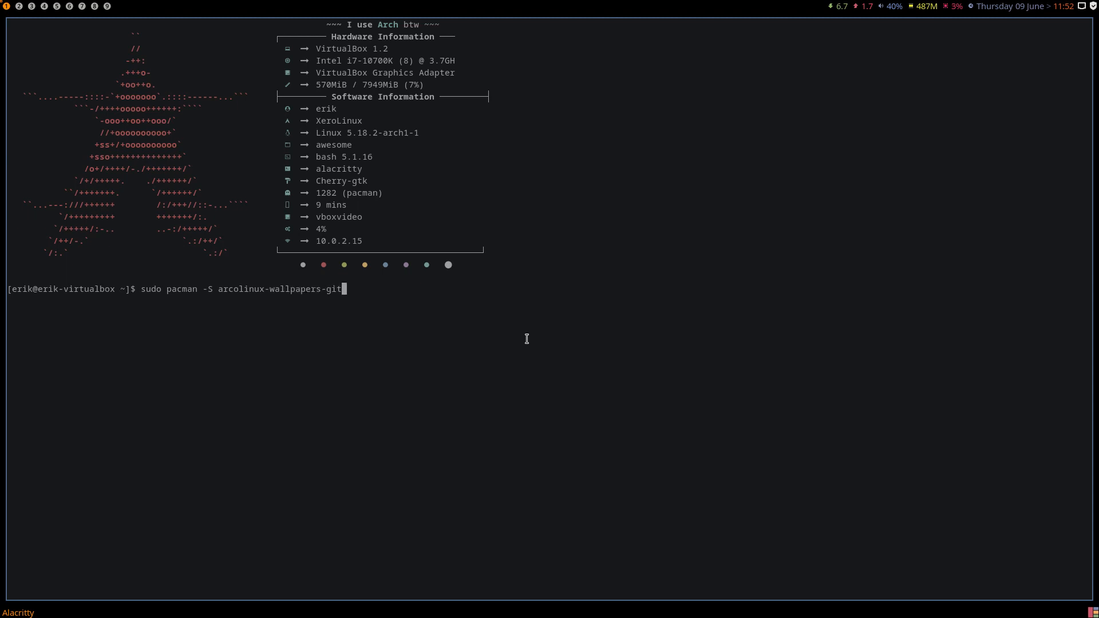
{"action": "key", "text": "Return"}
{"action": "key", "text": "Return"}
{"action": "key", "text": "Return"}
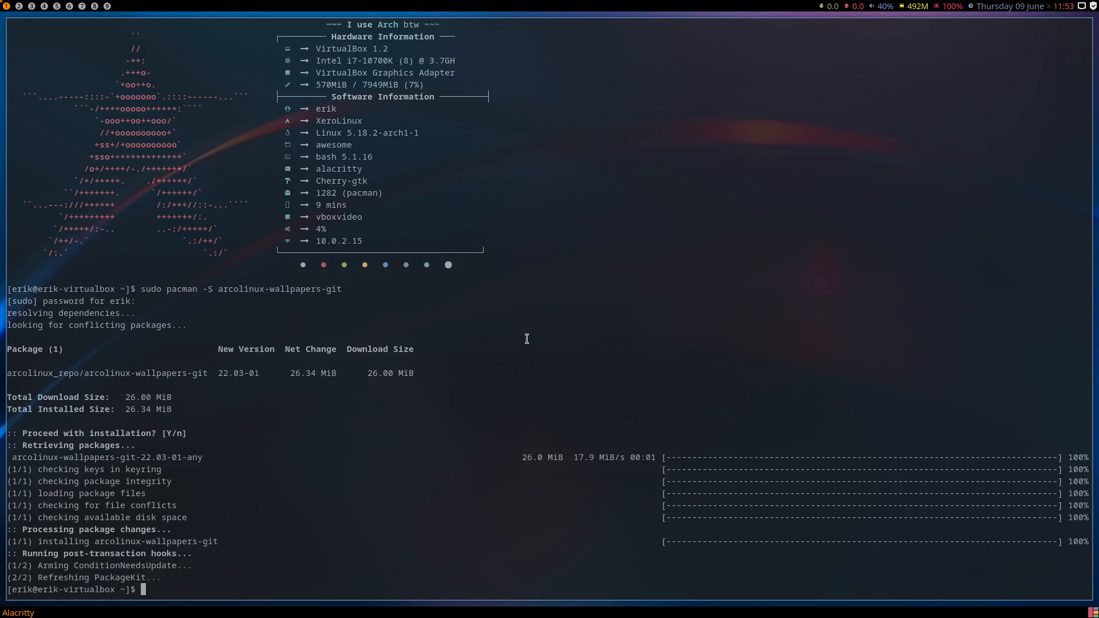
{"action": "key", "text": "super+q"}
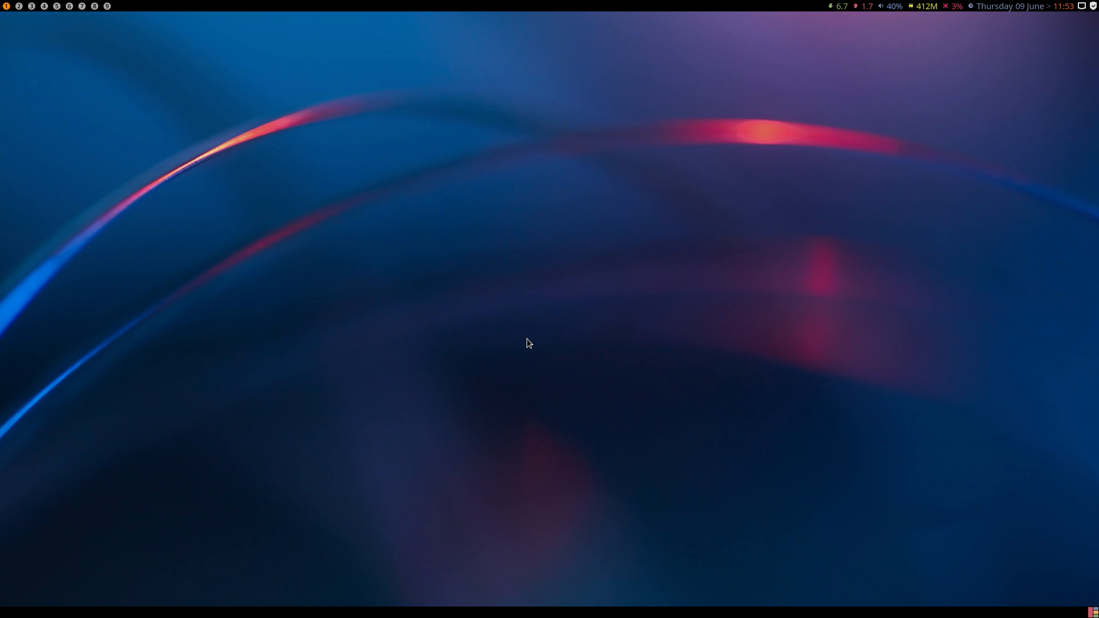
{"action": "key", "text": "super+Return"}
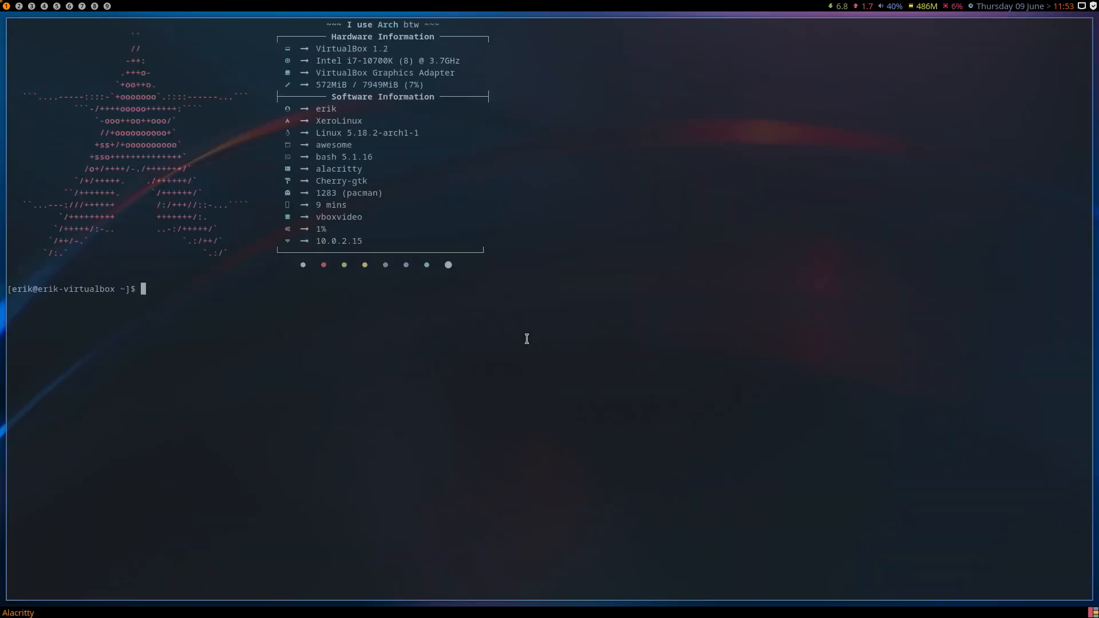
Open the file manager and Firefox, then close them and the terminal
{"action": "key", "text": "super+e"}
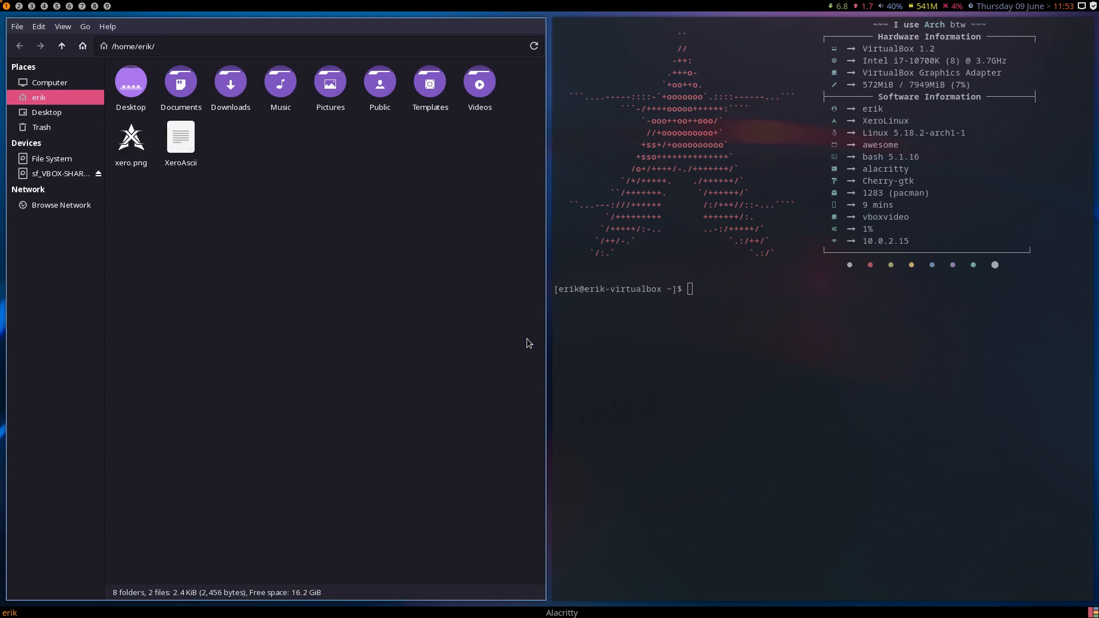
{"action": "key", "text": "super+shift+Return"}
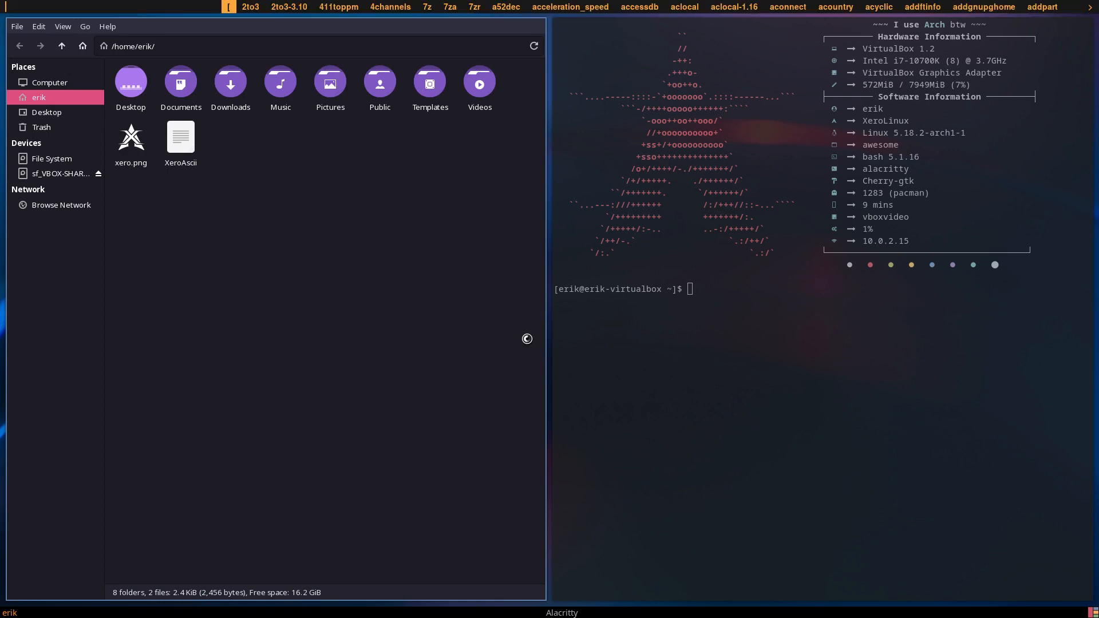
{"action": "type", "text": "firefox"}
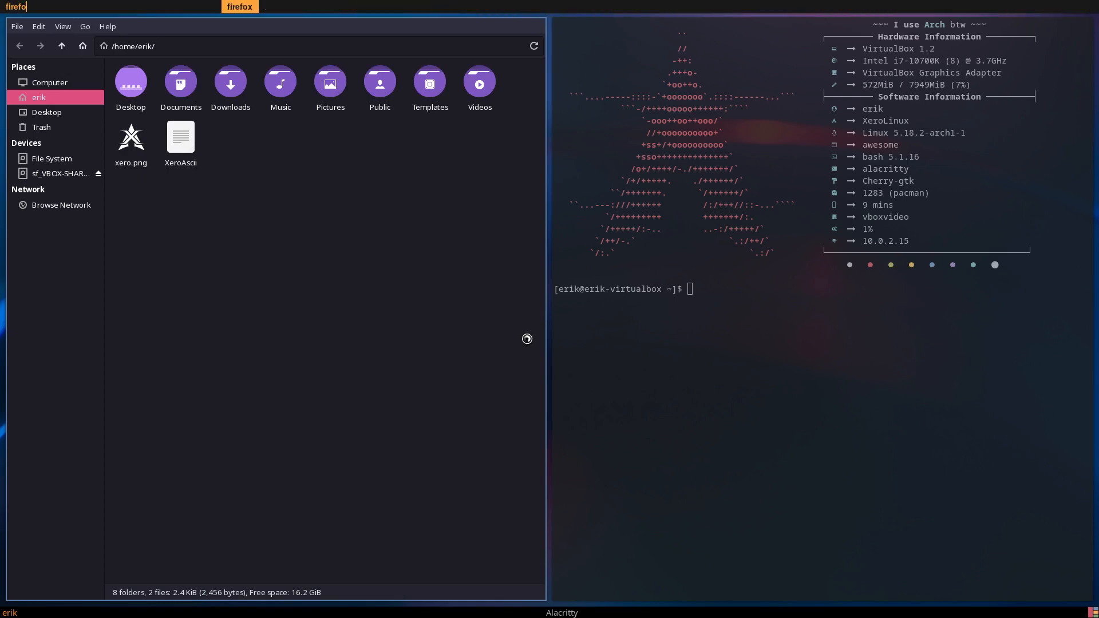
{"action": "key", "text": "Return"}
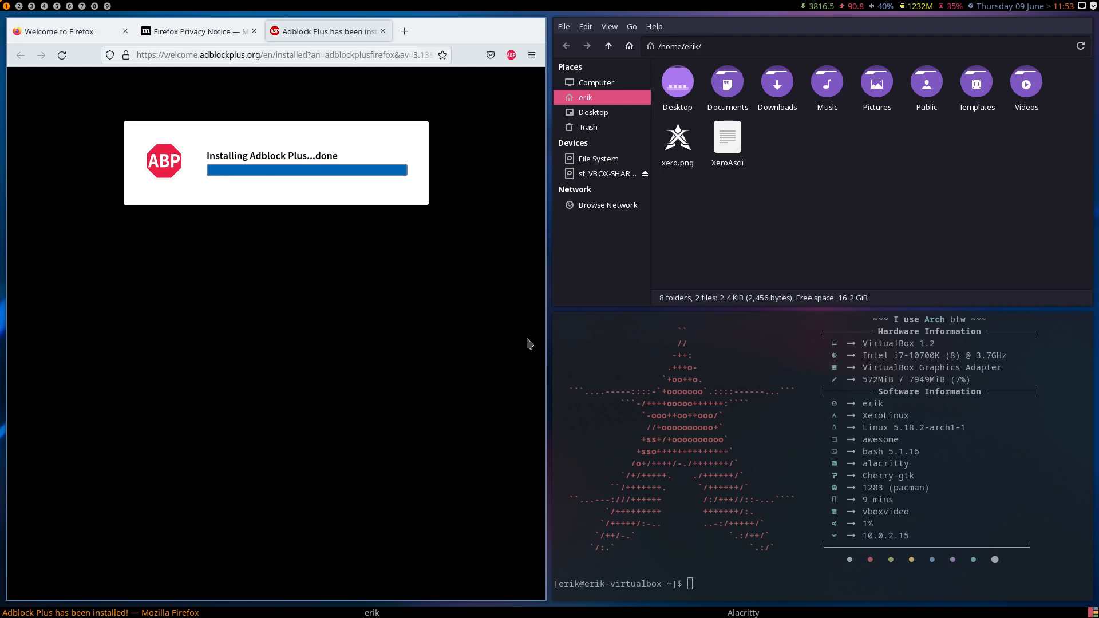
{"action": "key", "text": "super+q"}
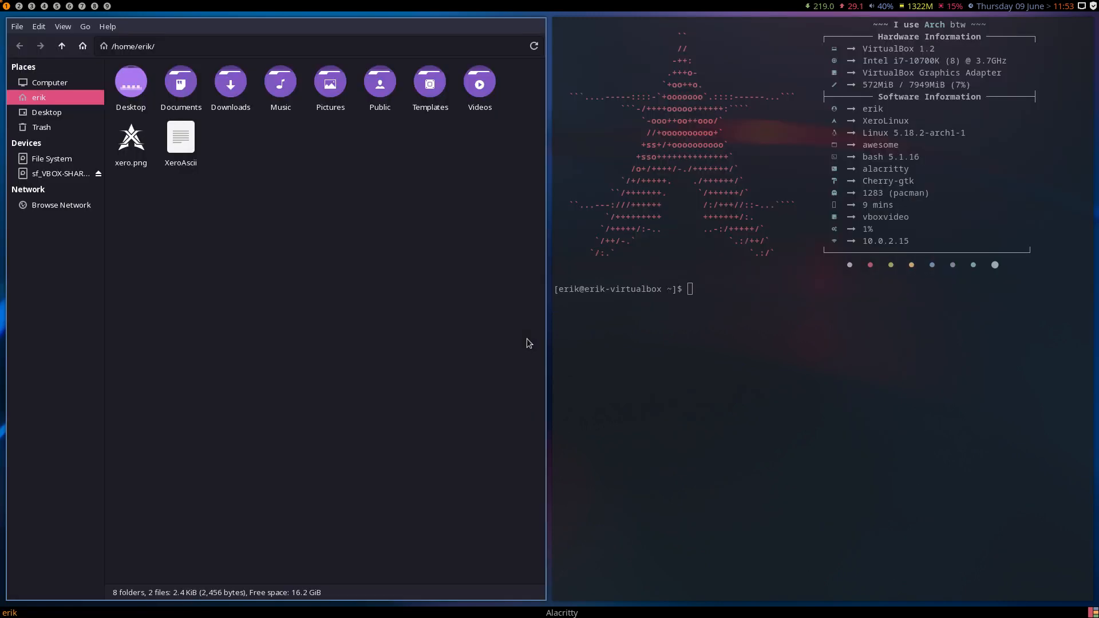
{"action": "key", "text": "super+q"}
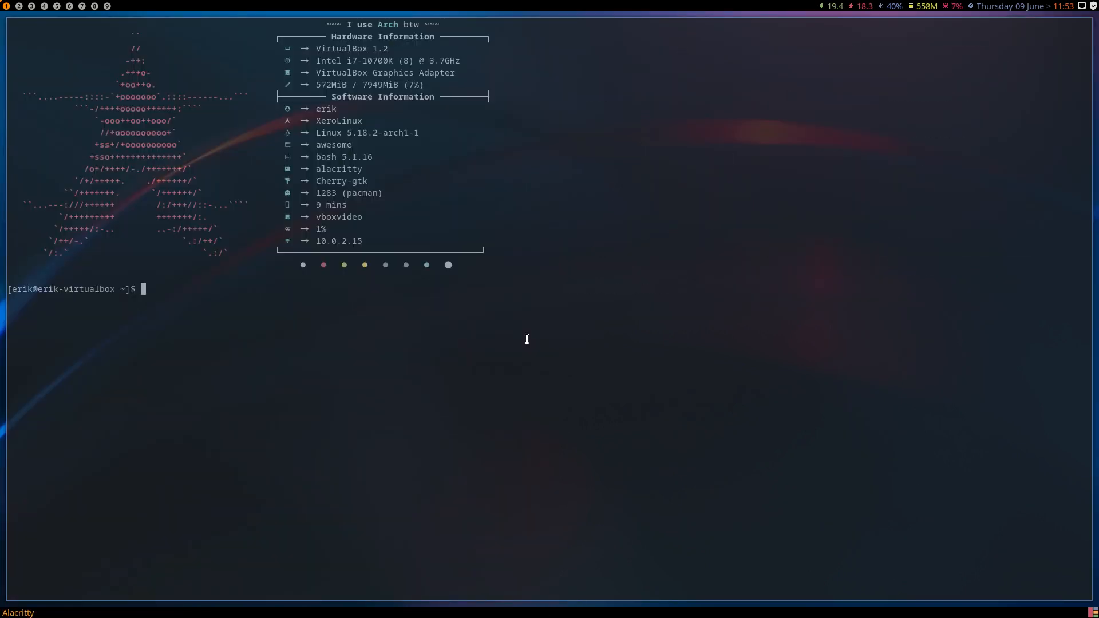
{"action": "key", "text": "super+q"}
Lock the screen from the logout menu and unlock it with the password
{"action": "key", "text": "super+x"}
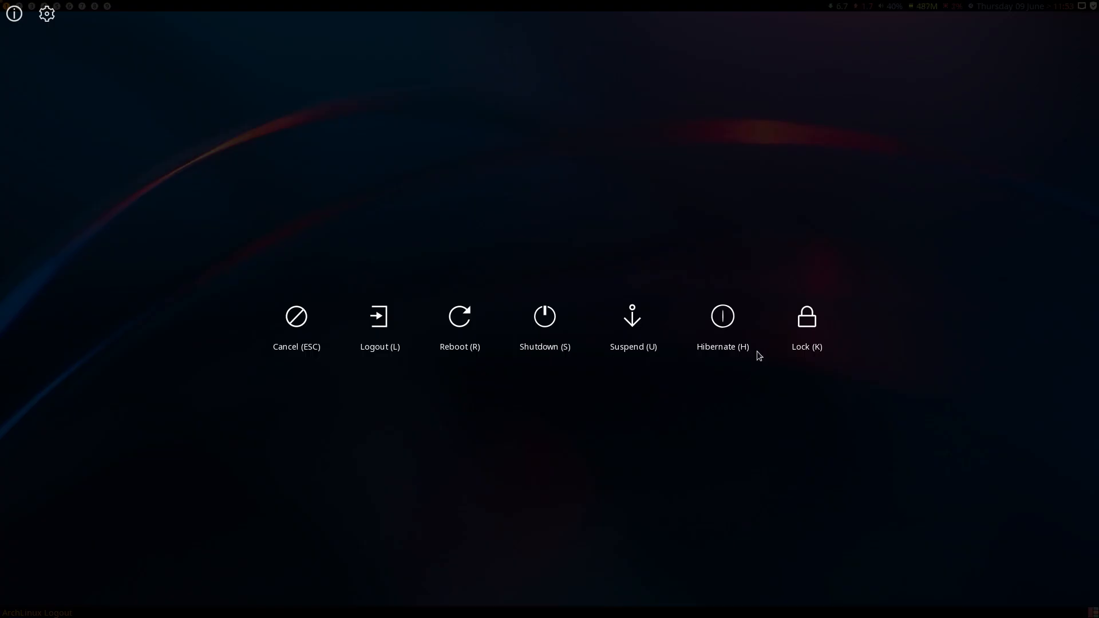
{"action": "left_click", "coordinate": [809, 332]}
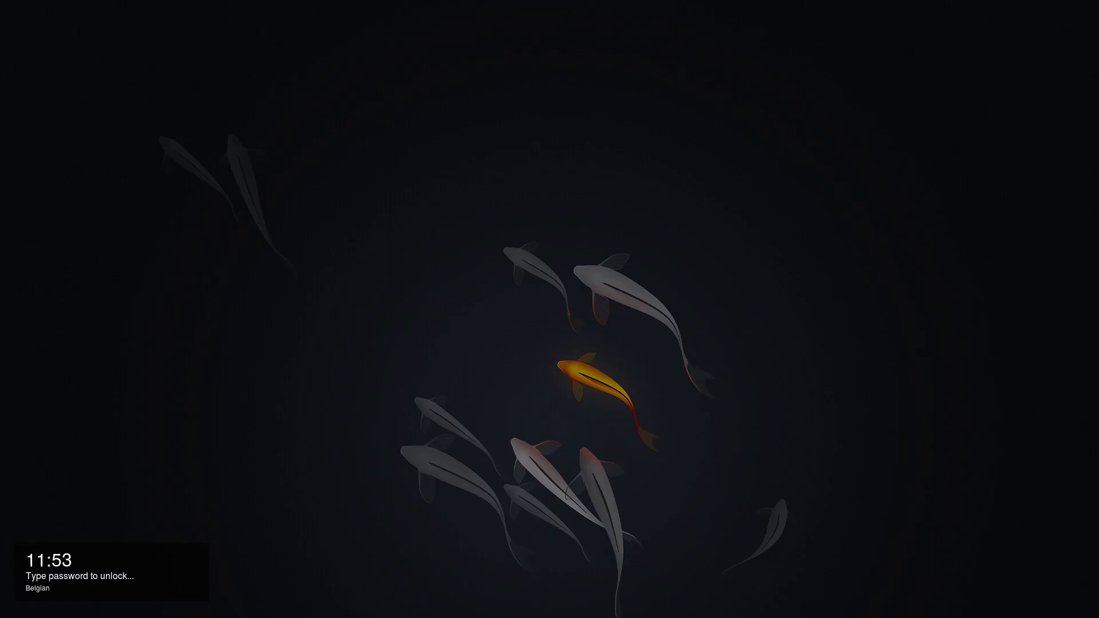
{"action": "type", "text": "••••"}
{"action": "key", "text": "Return"}
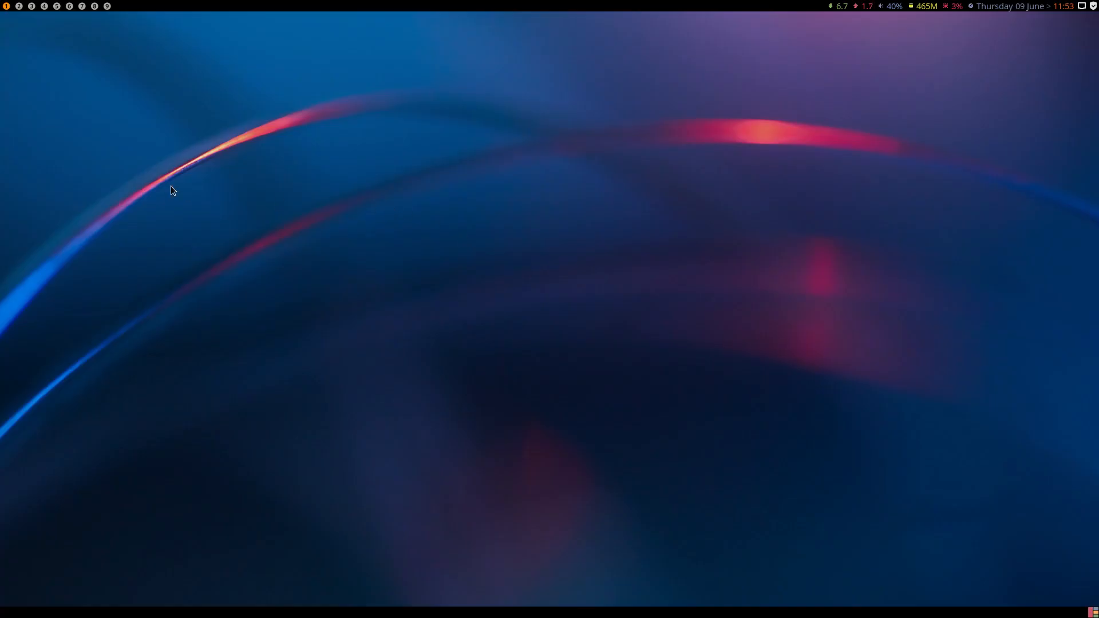
Launch archlinux-tweak-tool from a new terminal, authenticate, then switch to workspace 2
{"action": "key", "text": "super+Return"}
{"action": "type", "text": "at"}
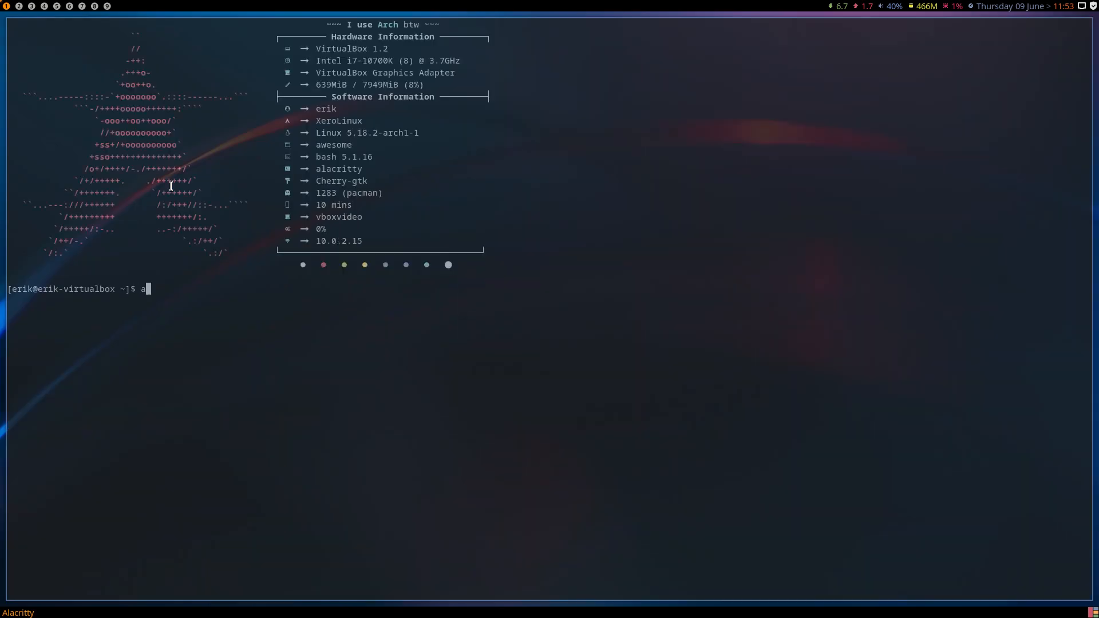
{"action": "key", "text": "BackSpace"}
{"action": "type", "text": "rhl"}
{"action": "key", "text": "BackSpace"}
{"action": "key", "text": "BackSpace"}
{"action": "type", "text": "chlinux-t"}
{"action": "key", "text": "Tab"}
{"action": "key", "text": "Return"}
{"action": "type", "text": "•••"}
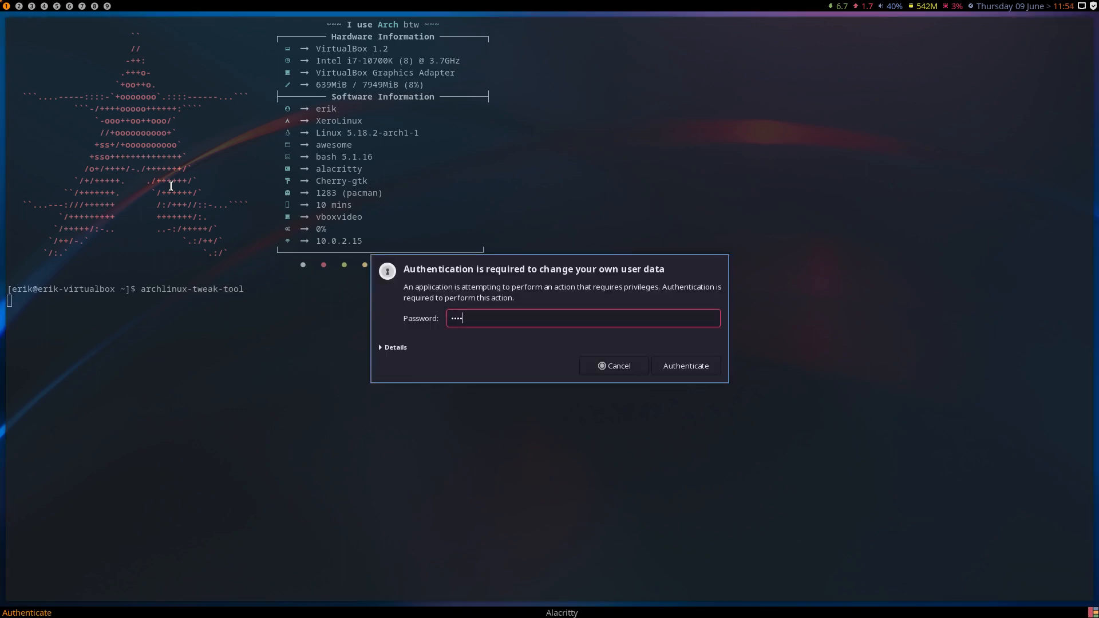
{"action": "key", "text": "Return"}
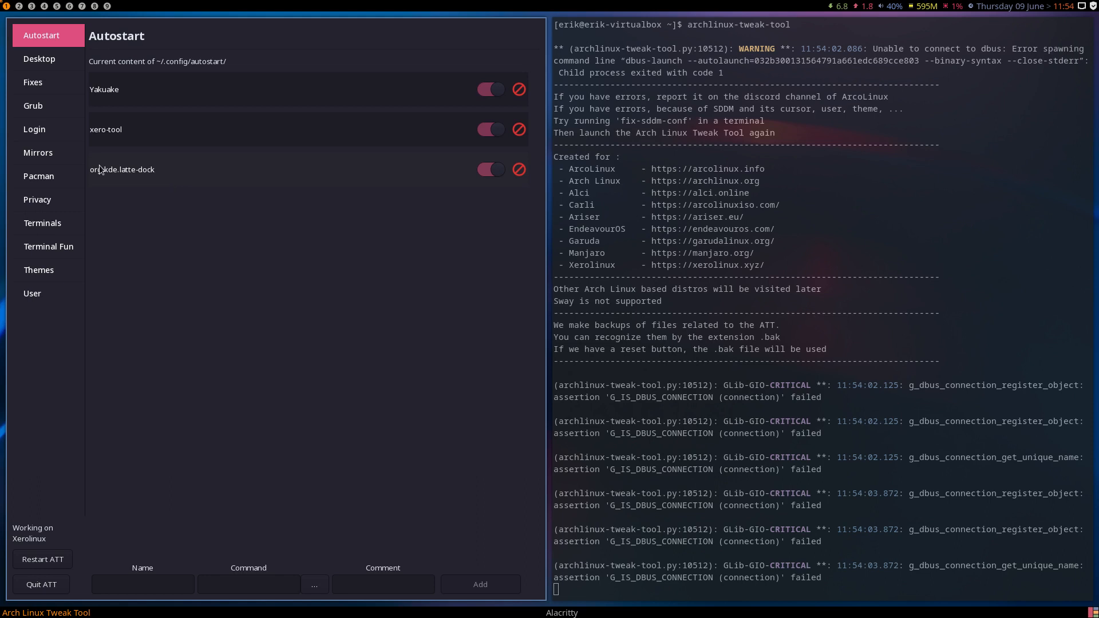
{"action": "key", "text": "super+2"}
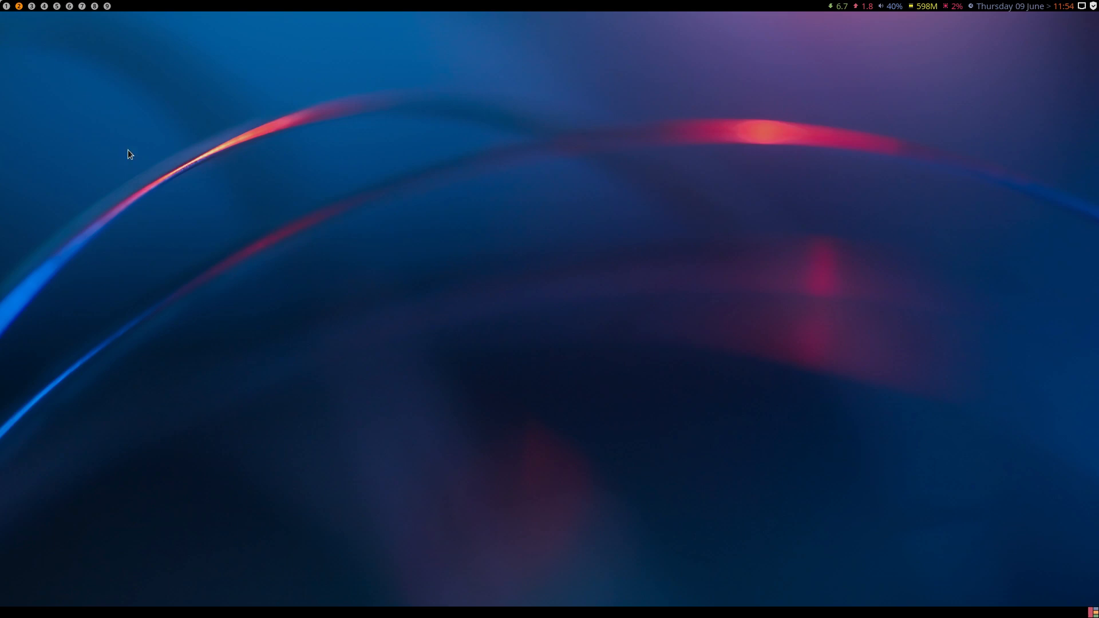
Open a terminal on workspace 2, launch Firefox on workspace 3, then return to workspace 1
{"action": "key", "text": "super+Return"}
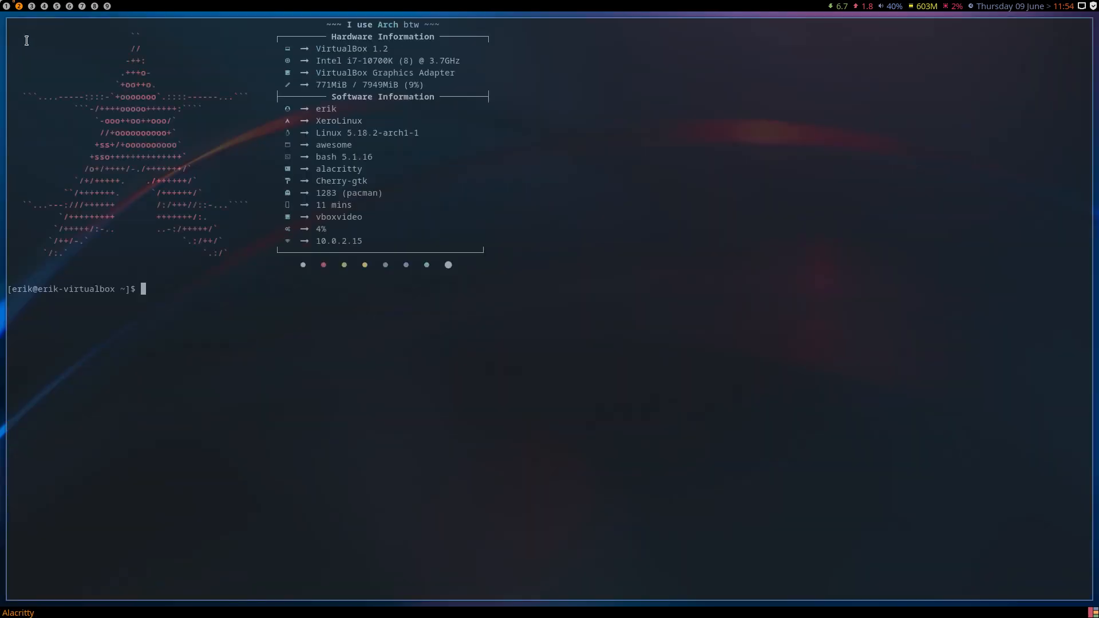
{"action": "left_click", "coordinate": [36, 7]}
{"action": "key", "text": "super+w"}
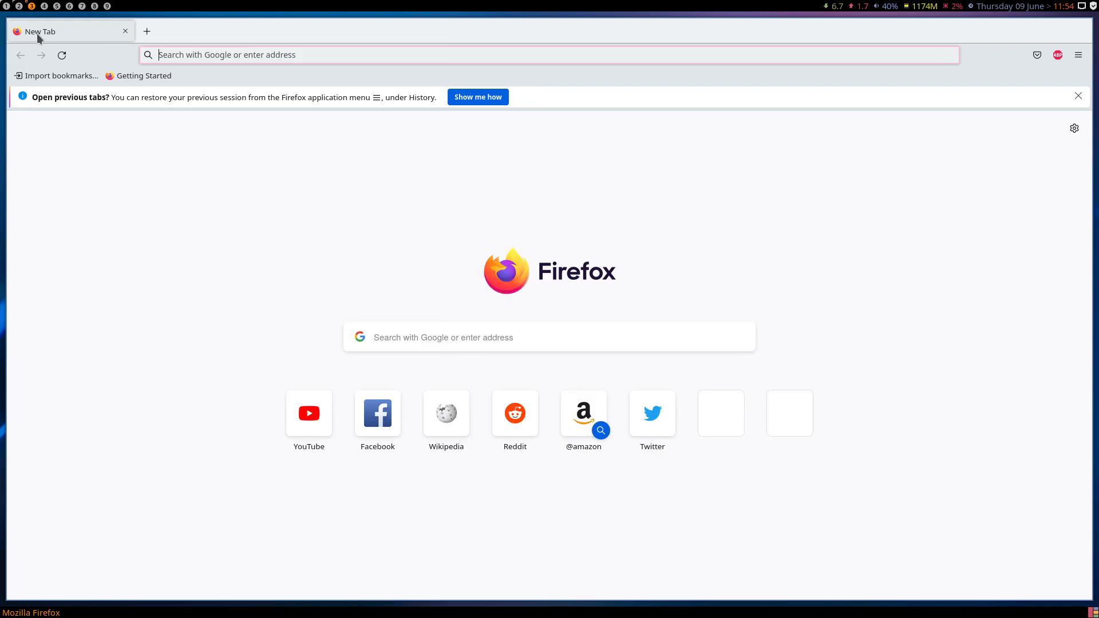
{"action": "left_click", "coordinate": [5, 6]}
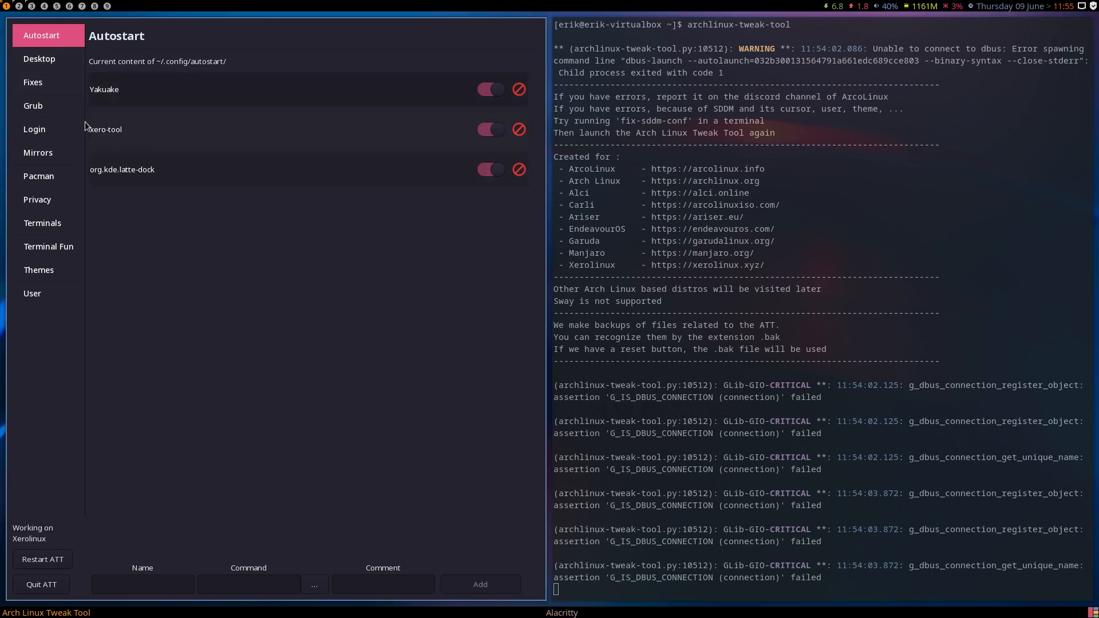
Look over the Desktop Installer and Fixes pages, then install the Vimix GRUB theme from the Grub page
{"action": "left_click", "coordinate": [35, 59]}
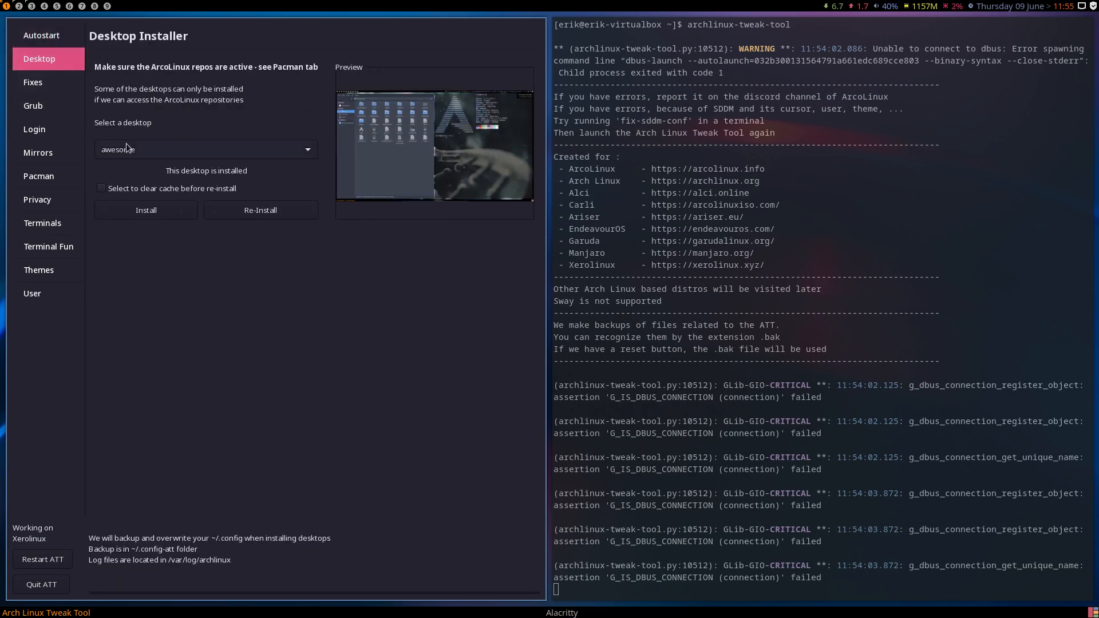
{"action": "left_click", "coordinate": [39, 86]}
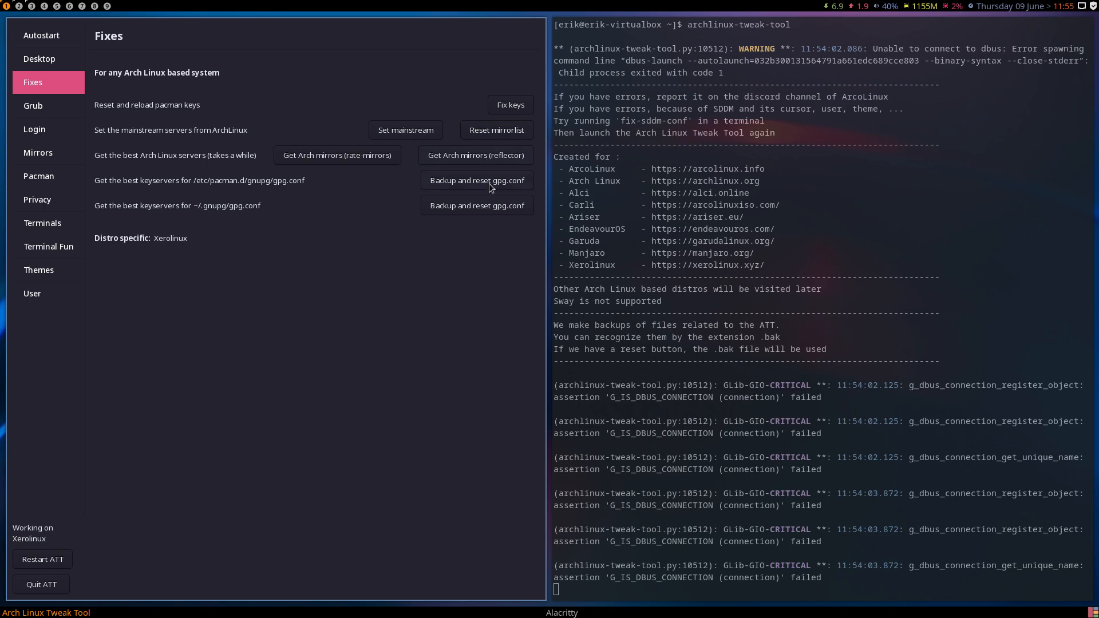
{"action": "left_click", "coordinate": [43, 102]}
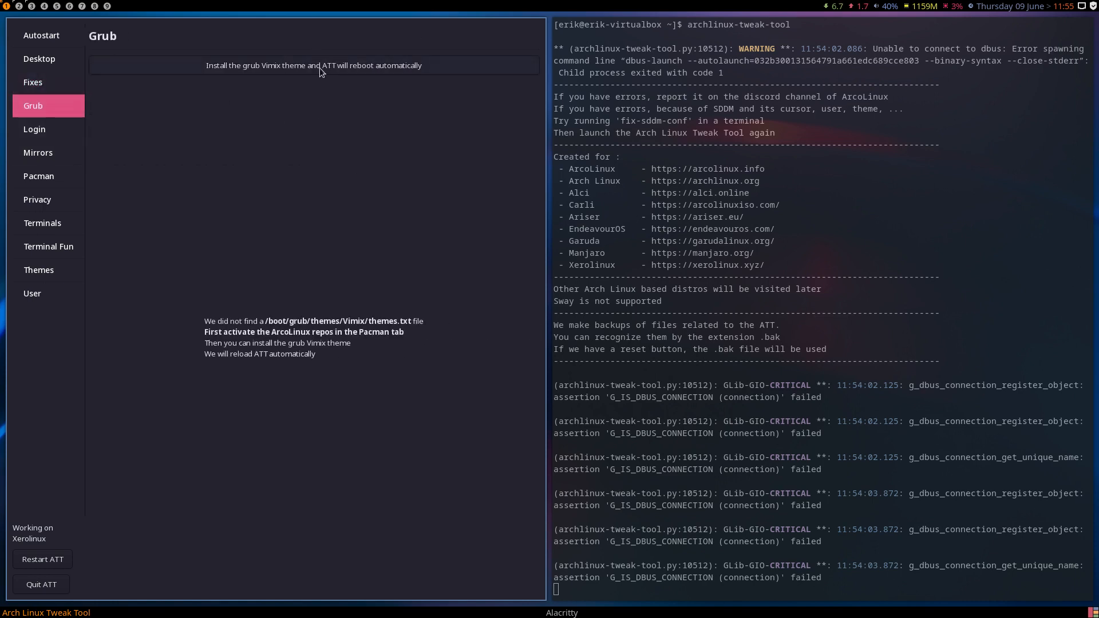
{"action": "left_click", "coordinate": [319, 68]}
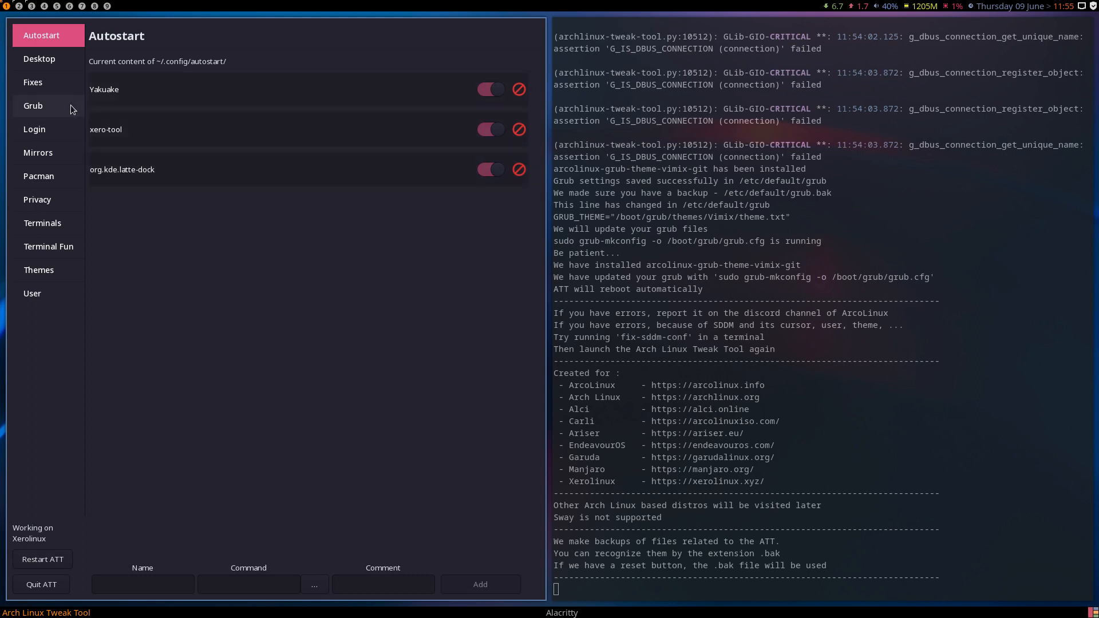
Apply the Vimix GRUB theme and save the colourful wallpaper as the GRUB background
{"action": "left_click", "coordinate": [47, 105]}
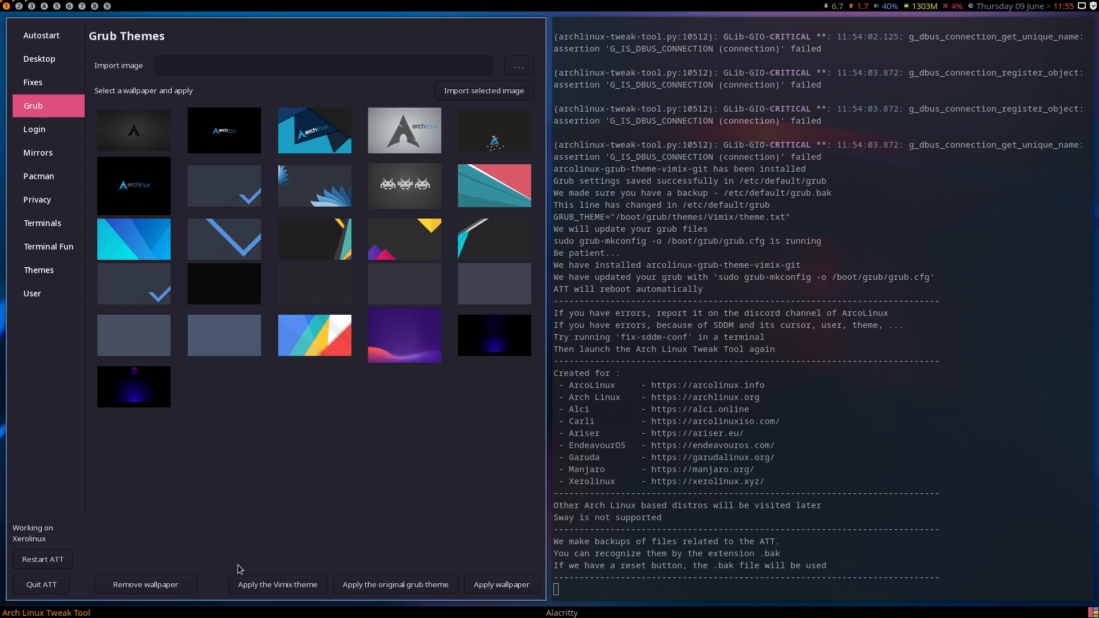
{"action": "left_click", "coordinate": [285, 592]}
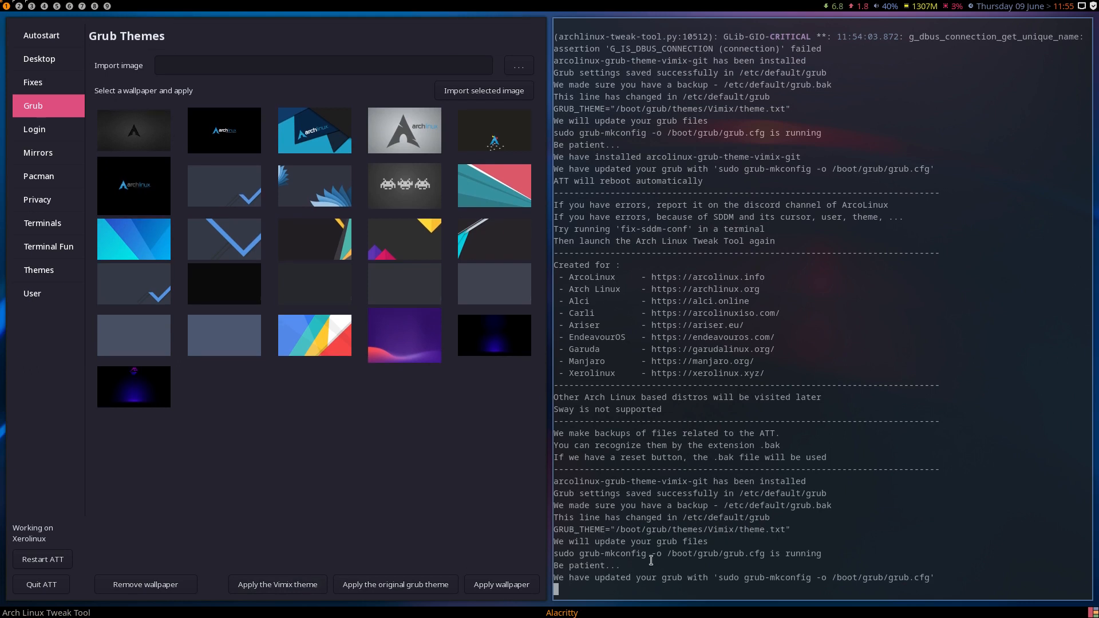
{"action": "left_click", "coordinate": [315, 339]}
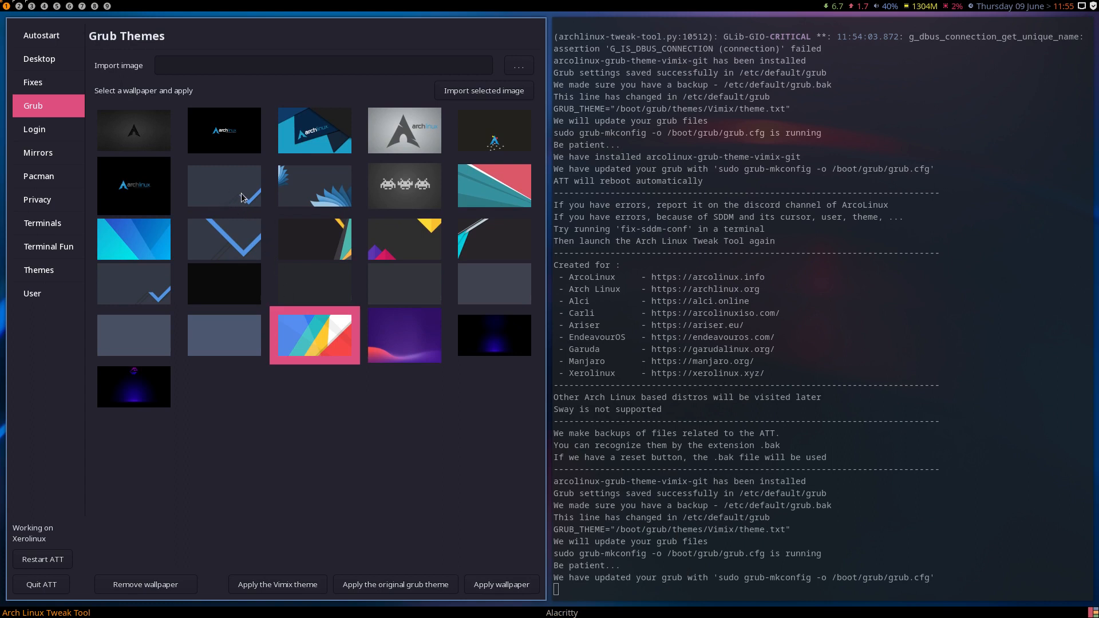
{"action": "left_click", "coordinate": [505, 591]}
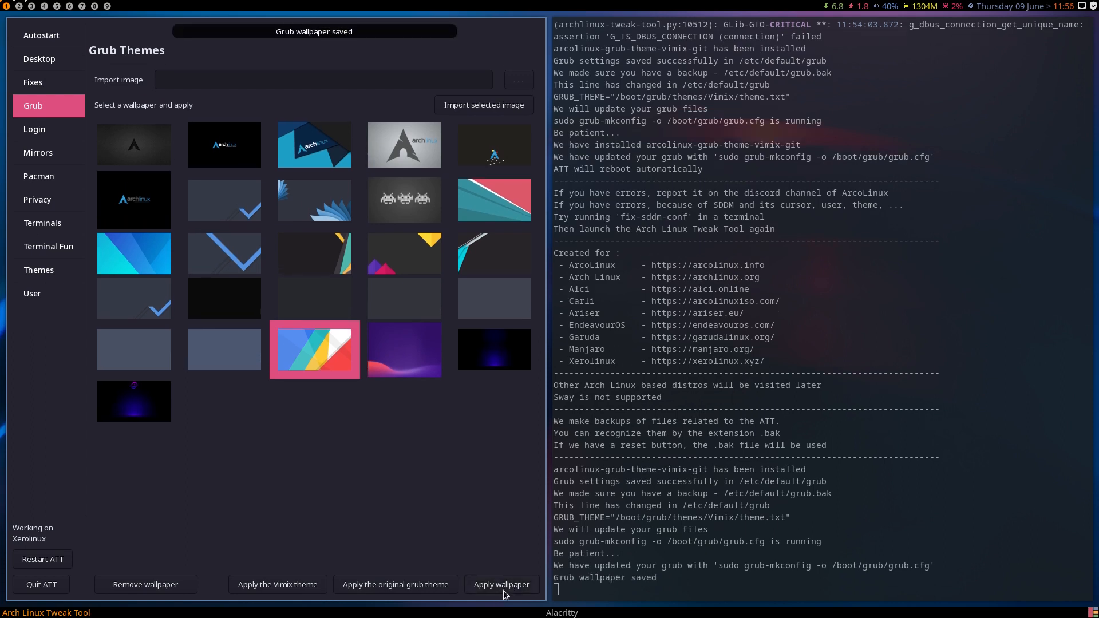
Browse other wallpaper thumbnails, then open the image import chooser and cancel it
{"action": "left_click", "coordinate": [411, 344]}
{"action": "left_click", "coordinate": [154, 392]}
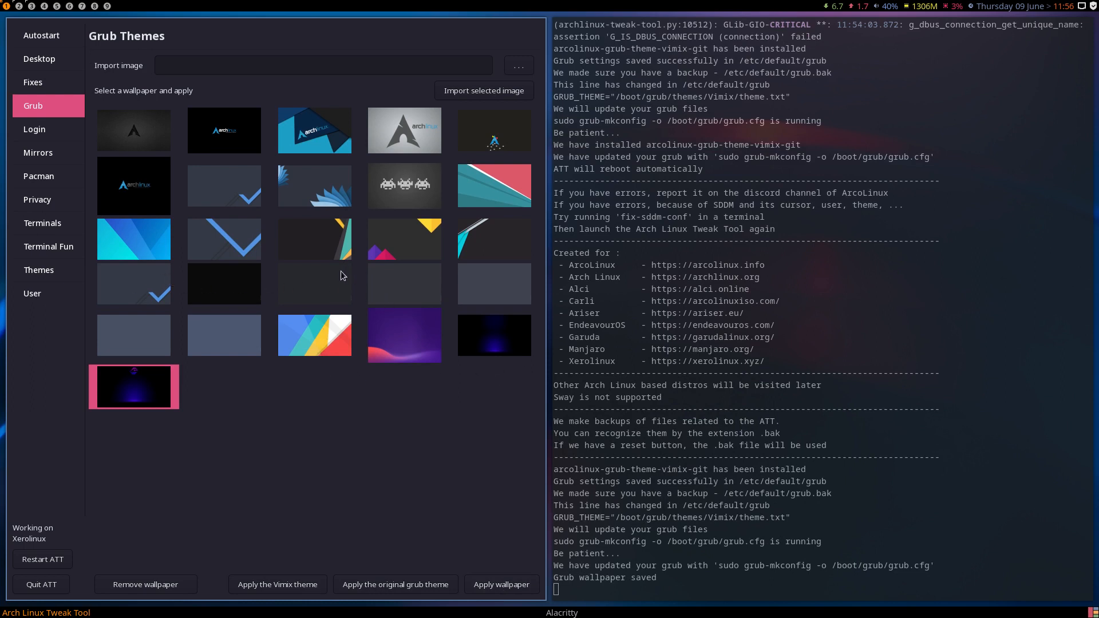
{"action": "left_click", "coordinate": [331, 287]}
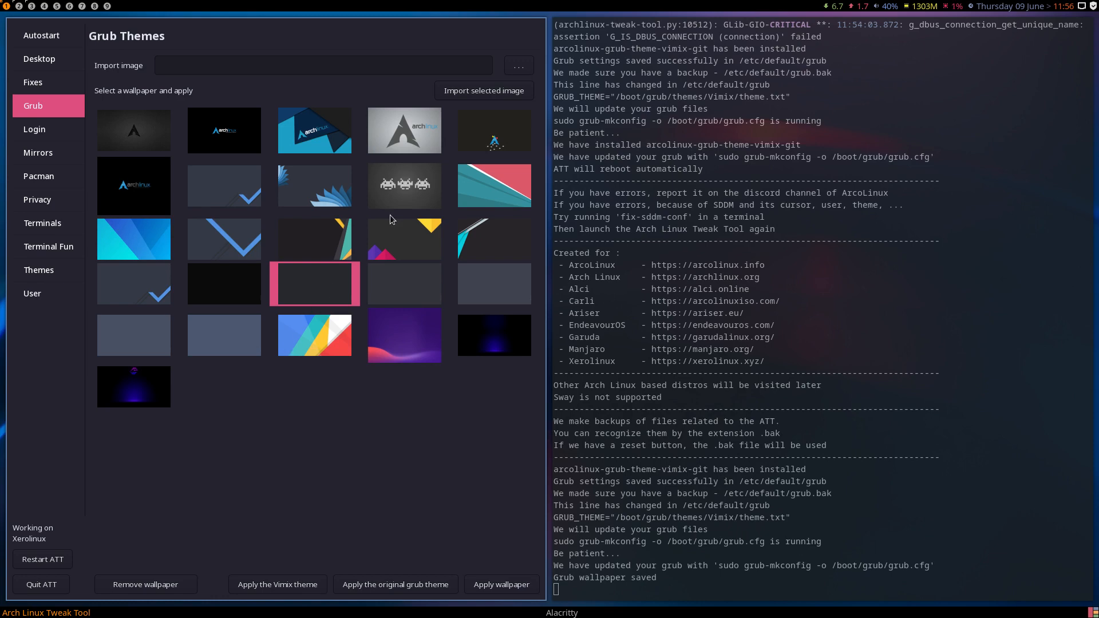
{"action": "left_click", "coordinate": [457, 70]}
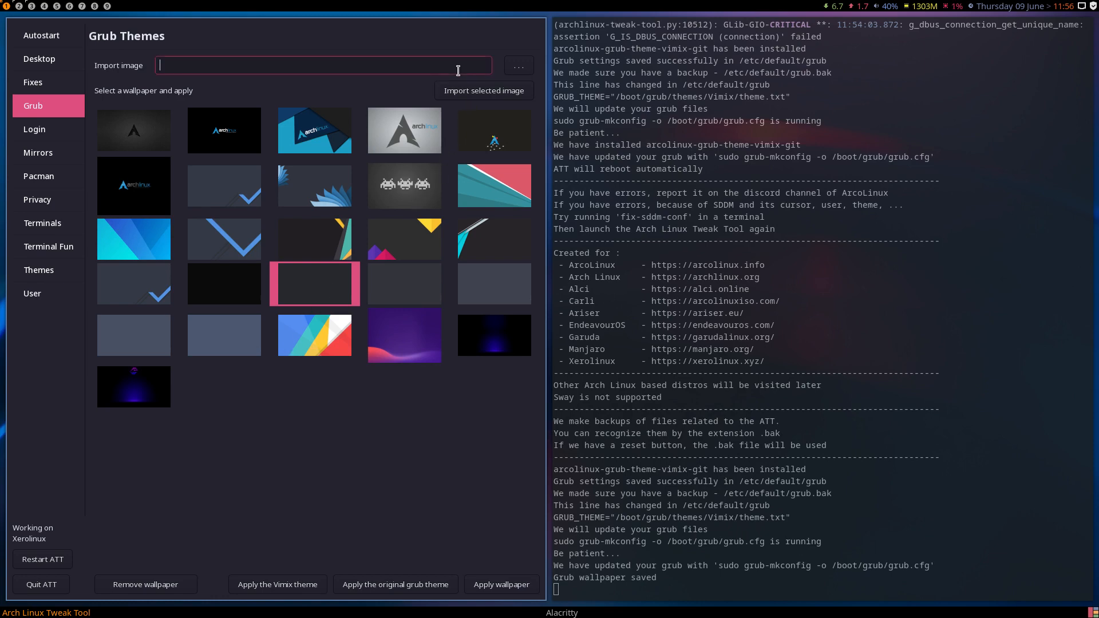
{"action": "left_click", "coordinate": [521, 67]}
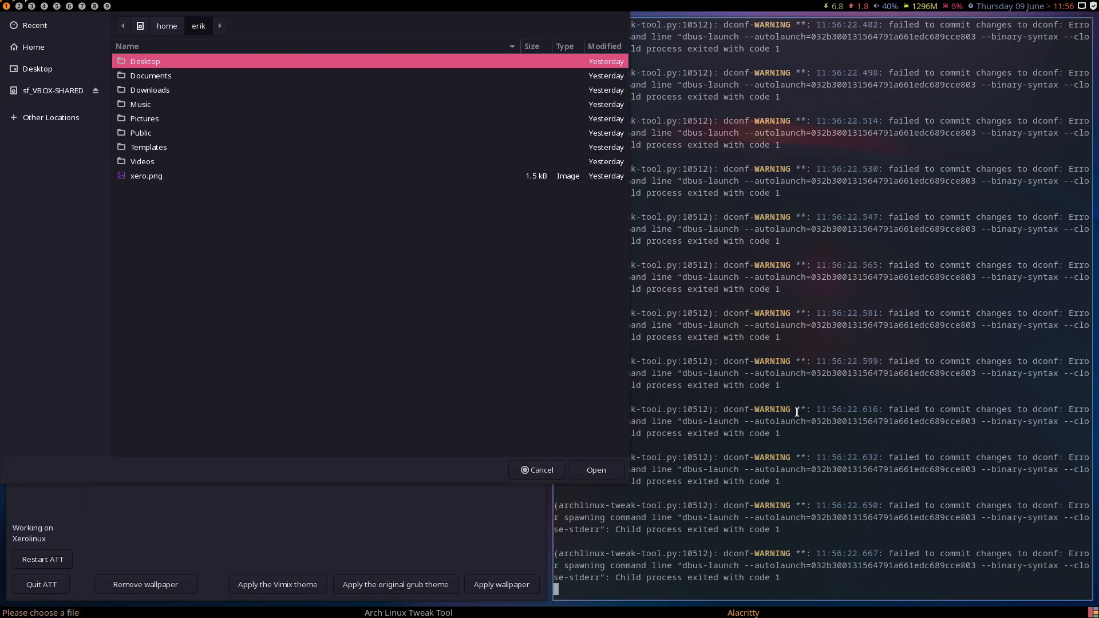
{"action": "left_click", "coordinate": [545, 473]}
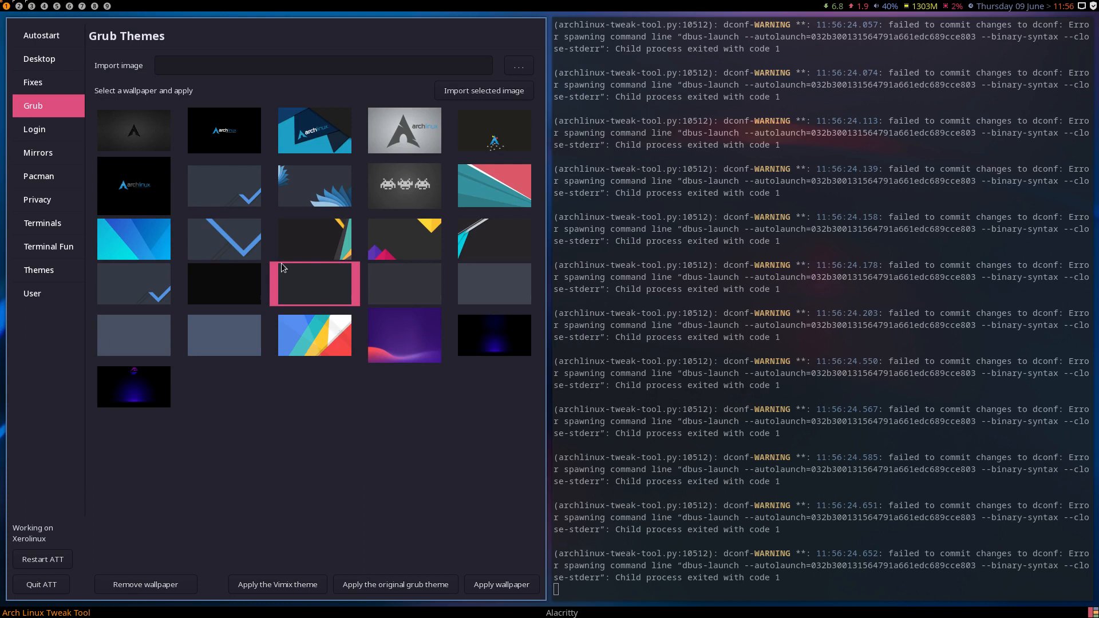
Quit the Arch Linux Tweak Tool and reboot the system from the logout overlay
{"action": "left_click", "coordinate": [50, 131]}
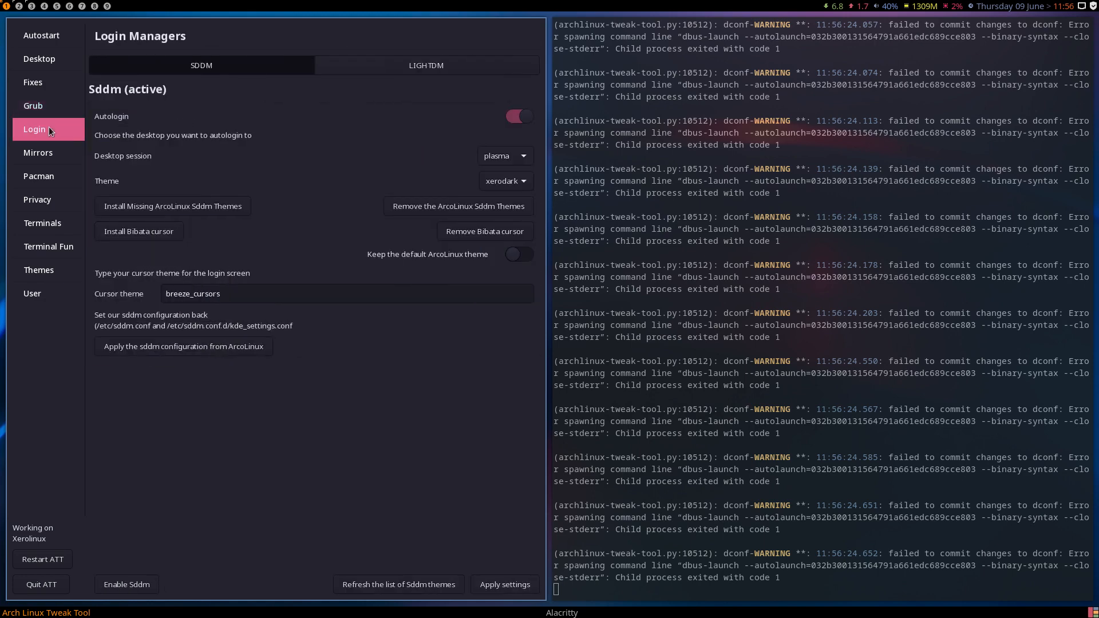
{"action": "left_click", "coordinate": [49, 112]}
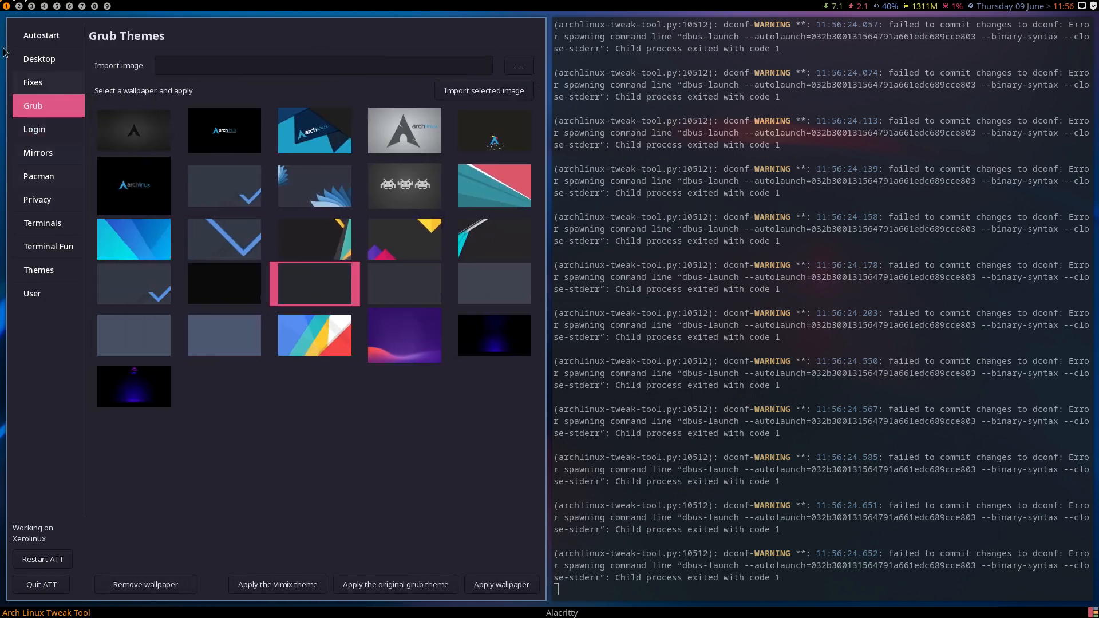
{"action": "left_click", "coordinate": [58, 584]}
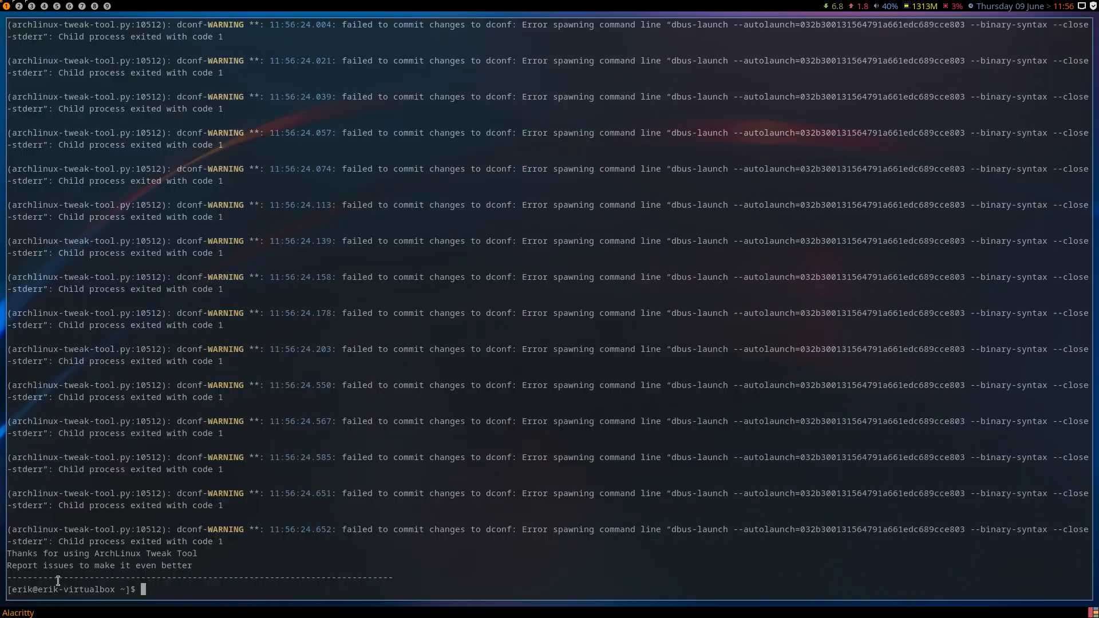
{"action": "key", "text": "super+x"}
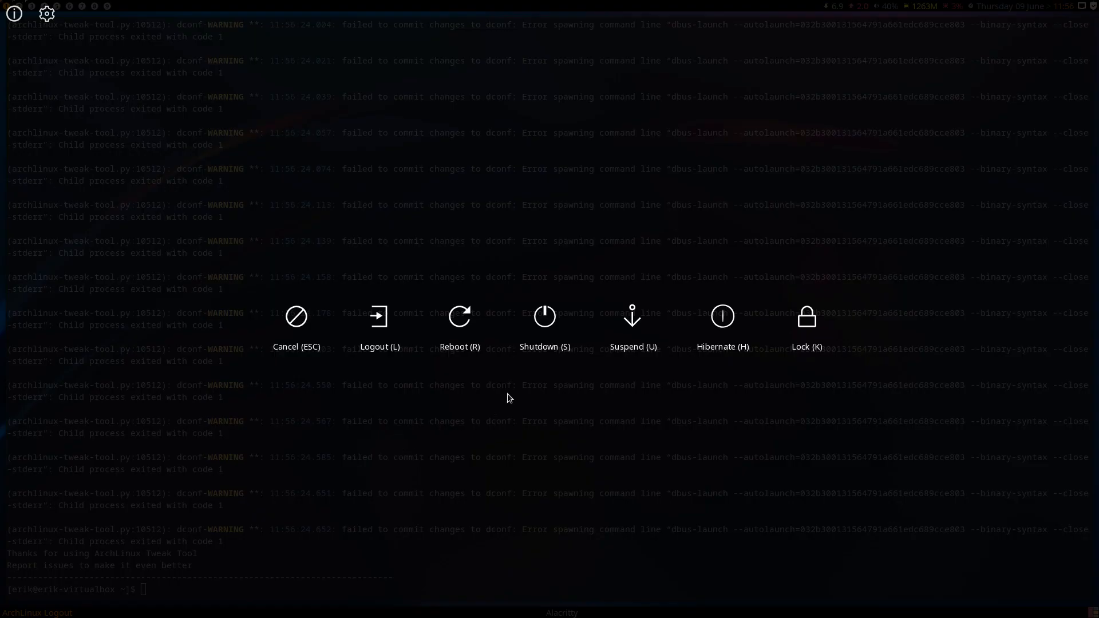
{"action": "left_click", "coordinate": [458, 321]}
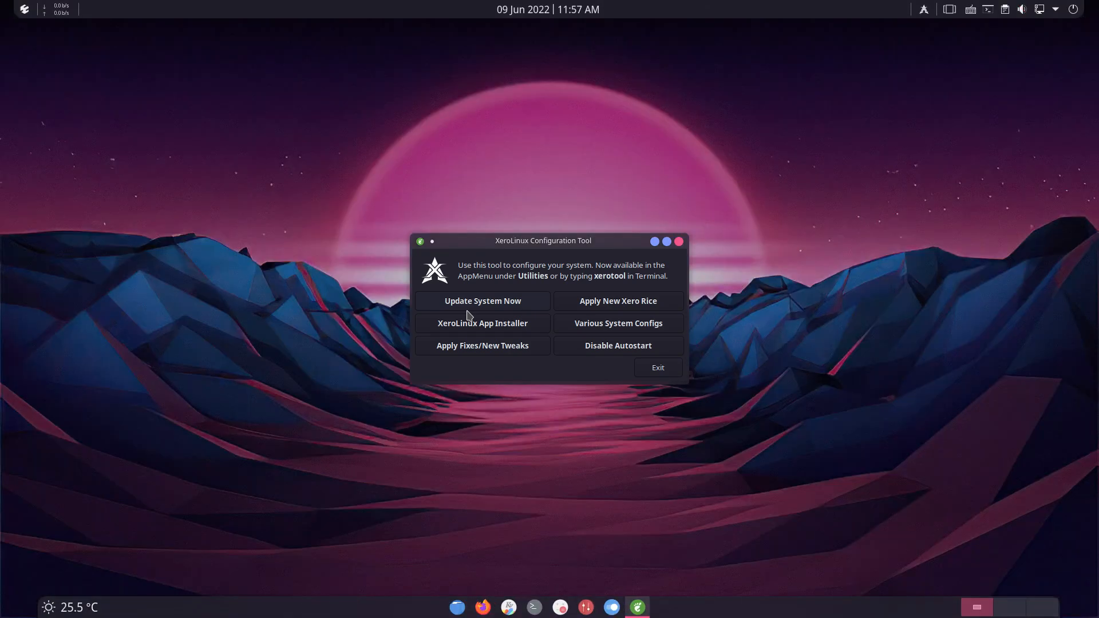
Close the XeroLinux welcome tool, then run archlinux-tweak-tool in Konsole and authenticate with the administrator password
{"action": "left_click", "coordinate": [658, 368]}
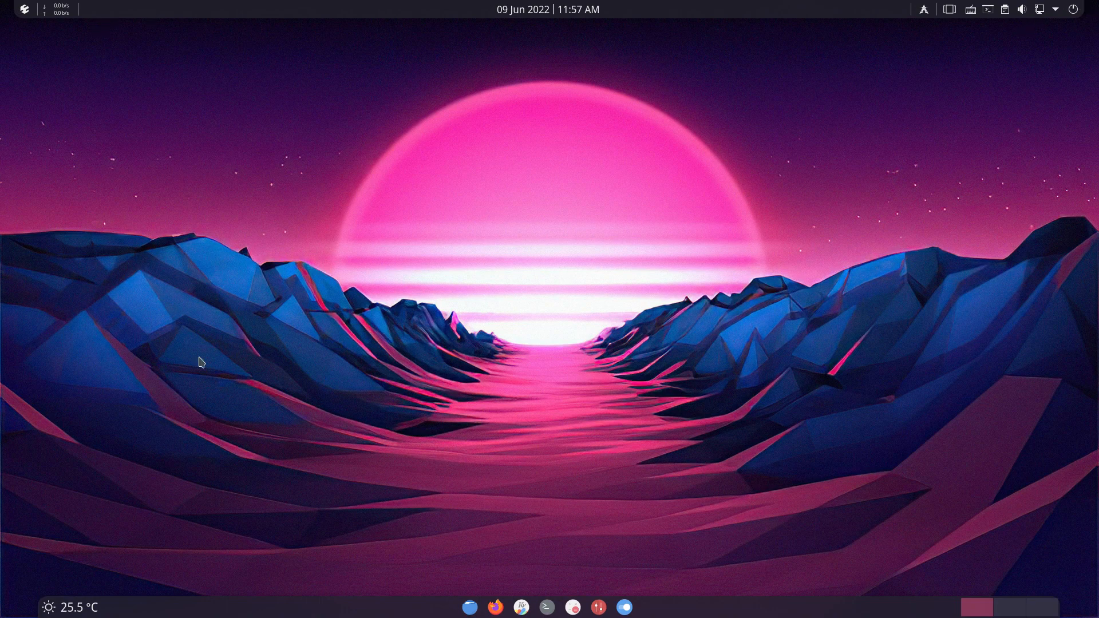
{"action": "left_click", "coordinate": [547, 607]}
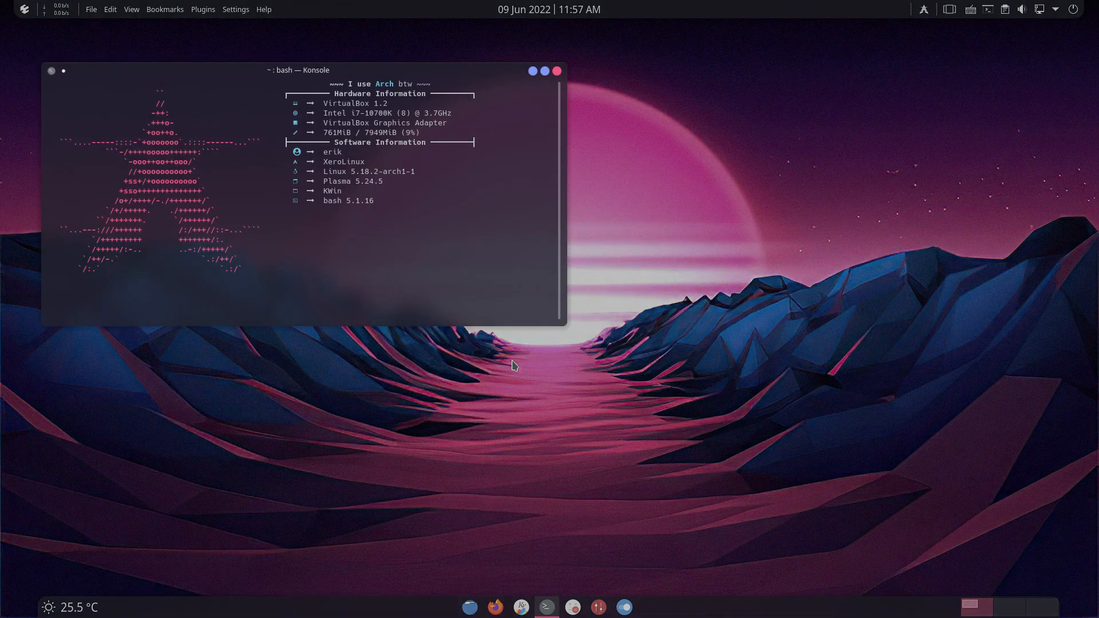
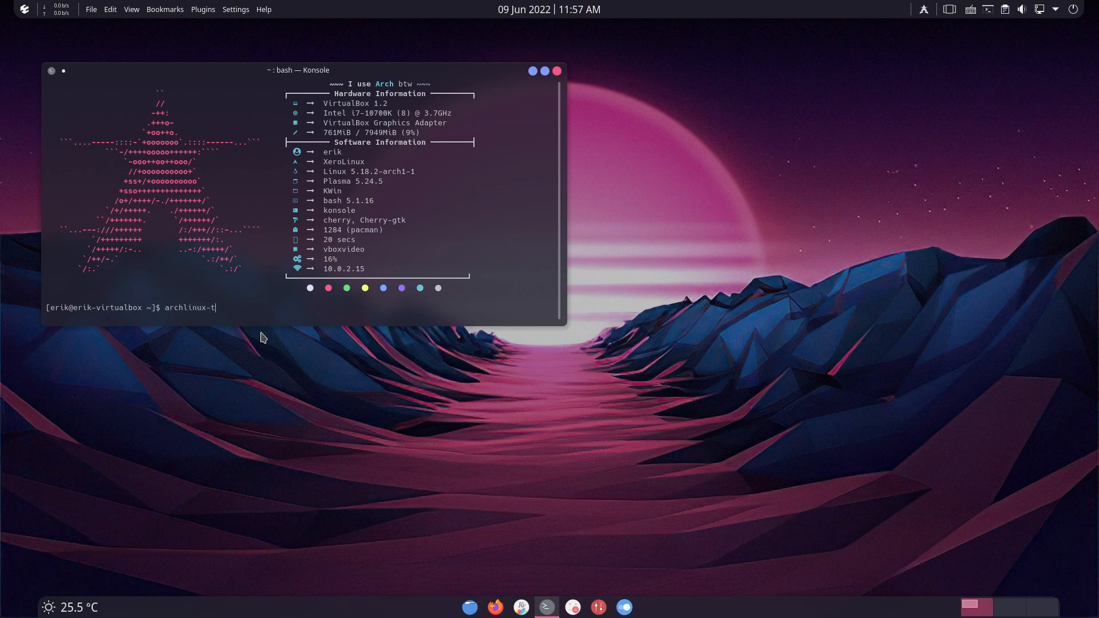
{"action": "key", "text": "Tab"}
{"action": "key", "text": "Return"}
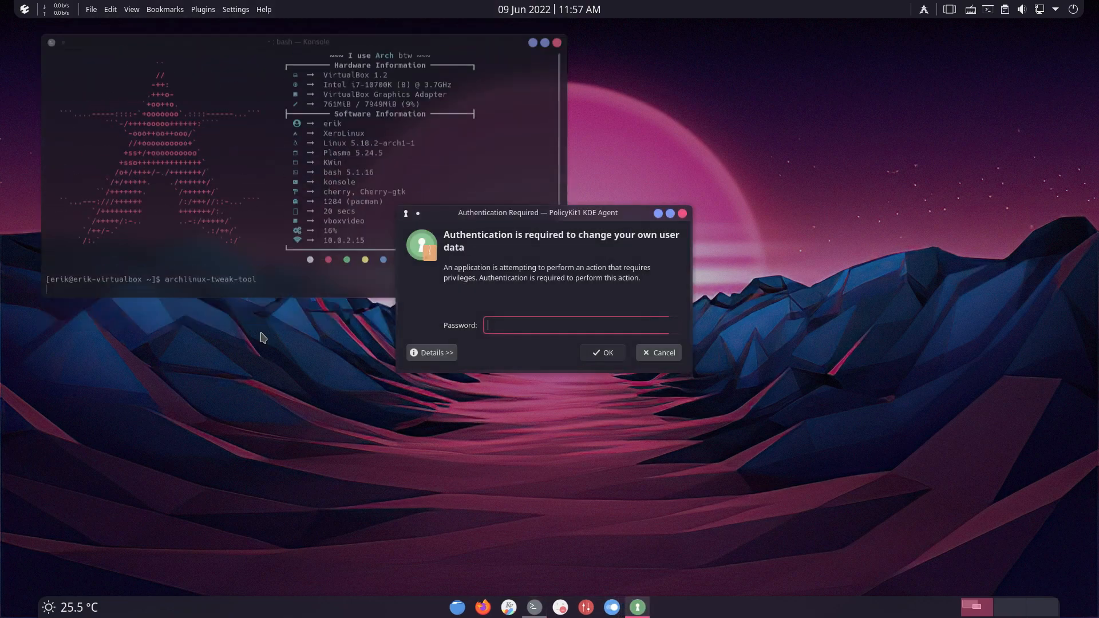
{"action": "key", "text": "Return"}
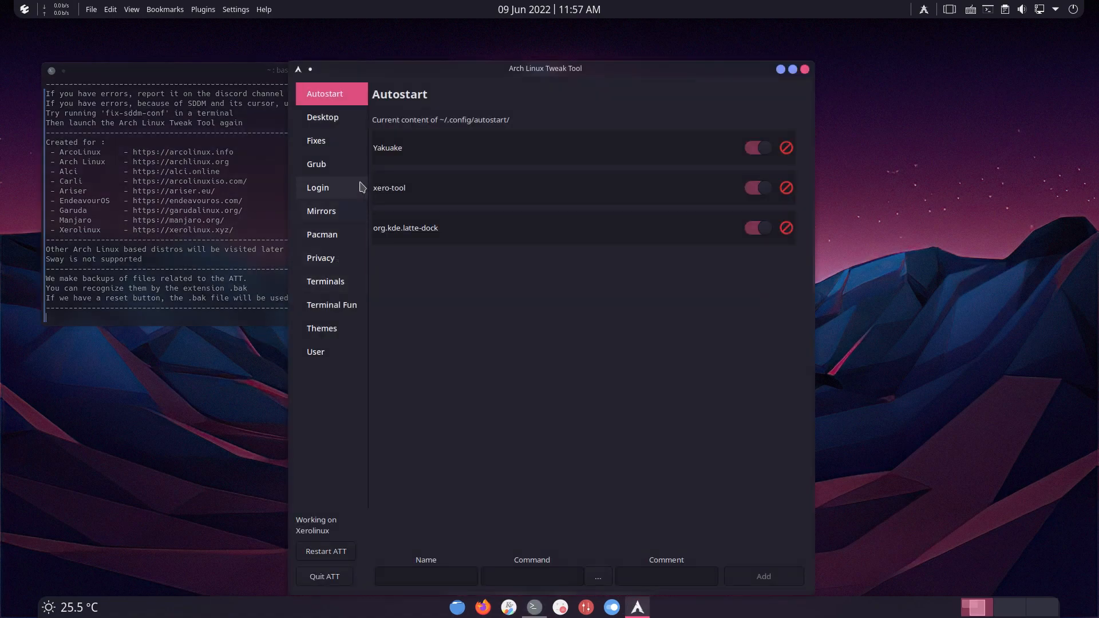
Switch on the Autologin toggle on the SDDM tab of the Login page and shift the window left
{"action": "left_click", "coordinate": [334, 172]}
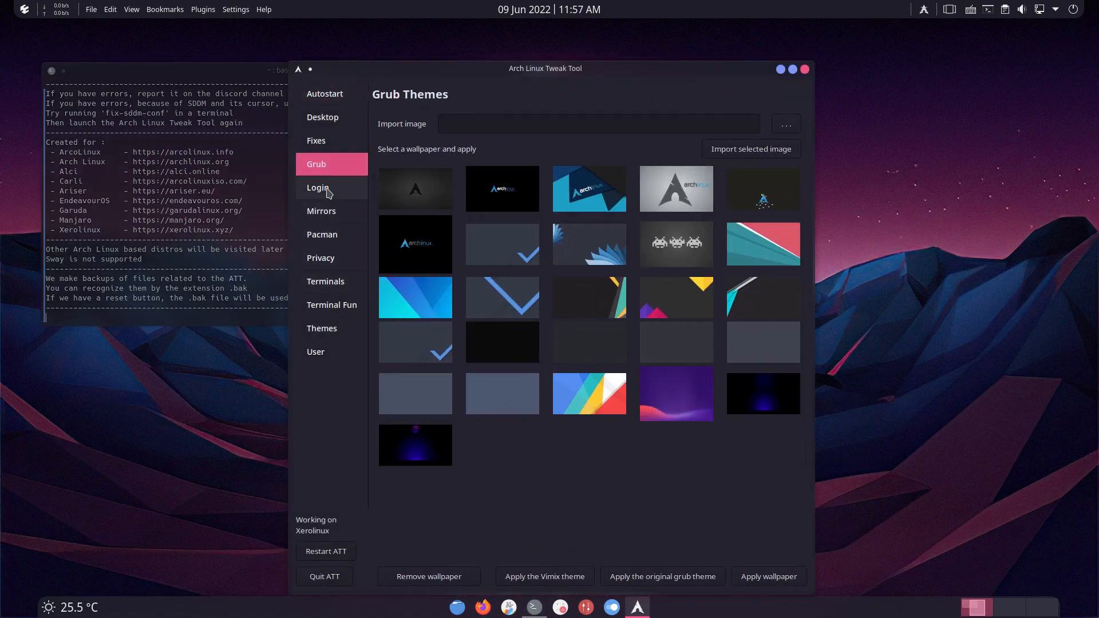
{"action": "left_click", "coordinate": [328, 193]}
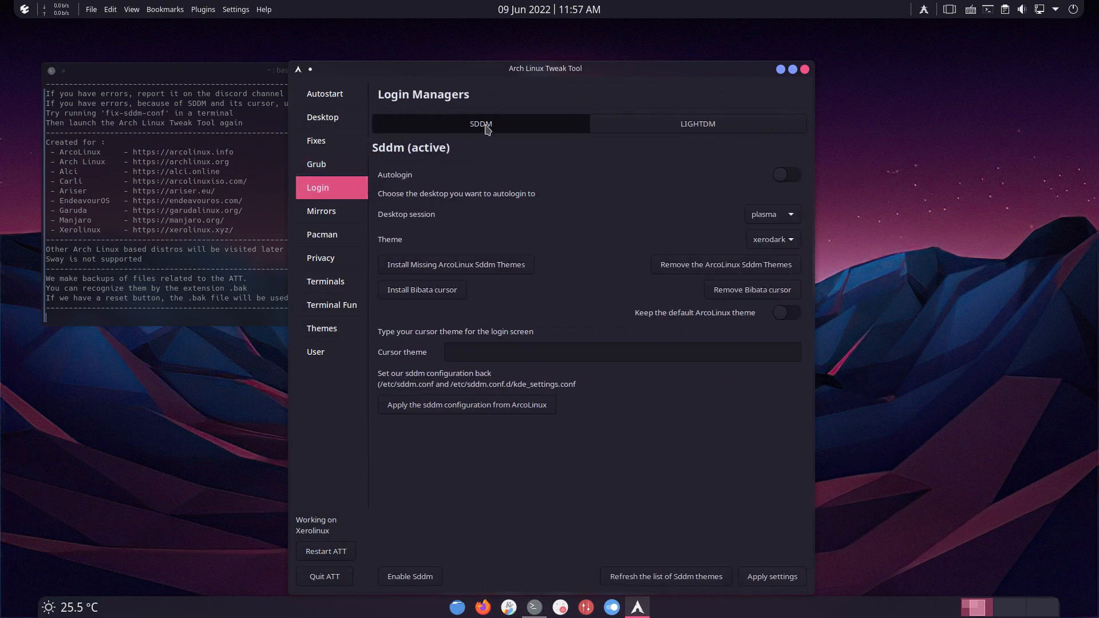
{"action": "left_click", "coordinate": [796, 178]}
{"action": "left_click_drag", "start_coordinate": [596, 70], "coordinate": [550, 54]}
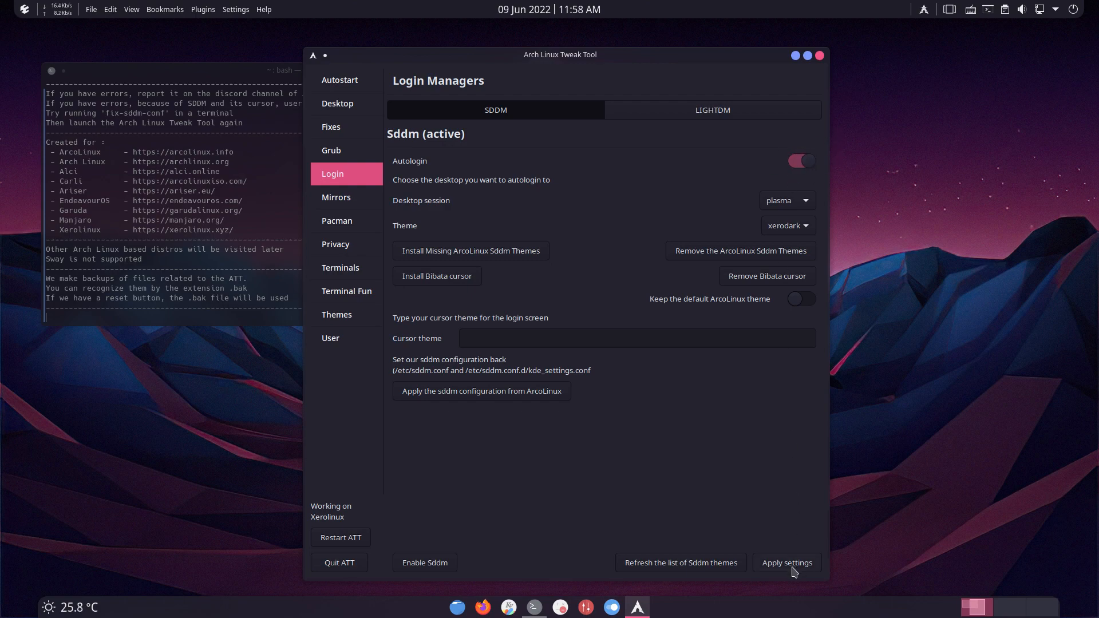
Set the SDDM autologin desktop session to awesome and apply the settings
{"action": "left_click", "coordinate": [797, 200]}
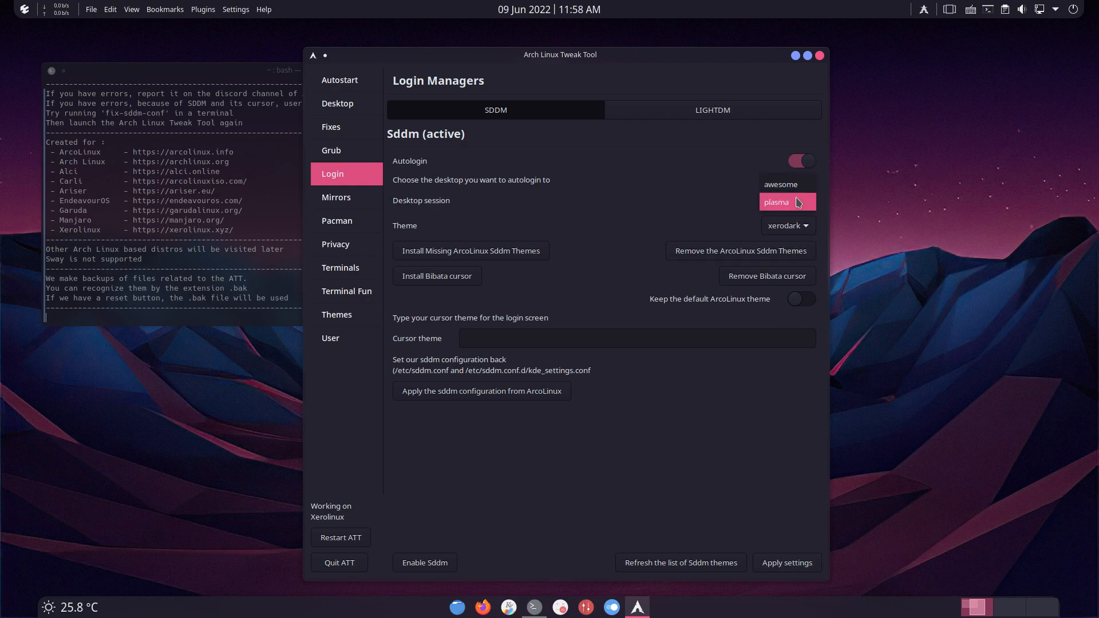
{"action": "left_click", "coordinate": [795, 190]}
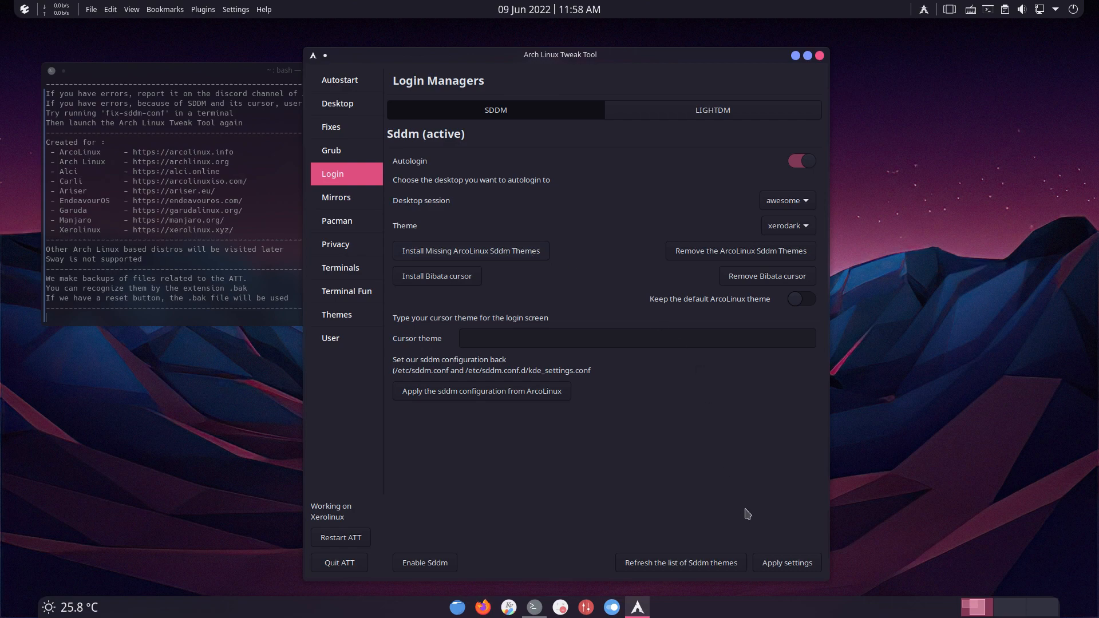
{"action": "left_click", "coordinate": [785, 563]}
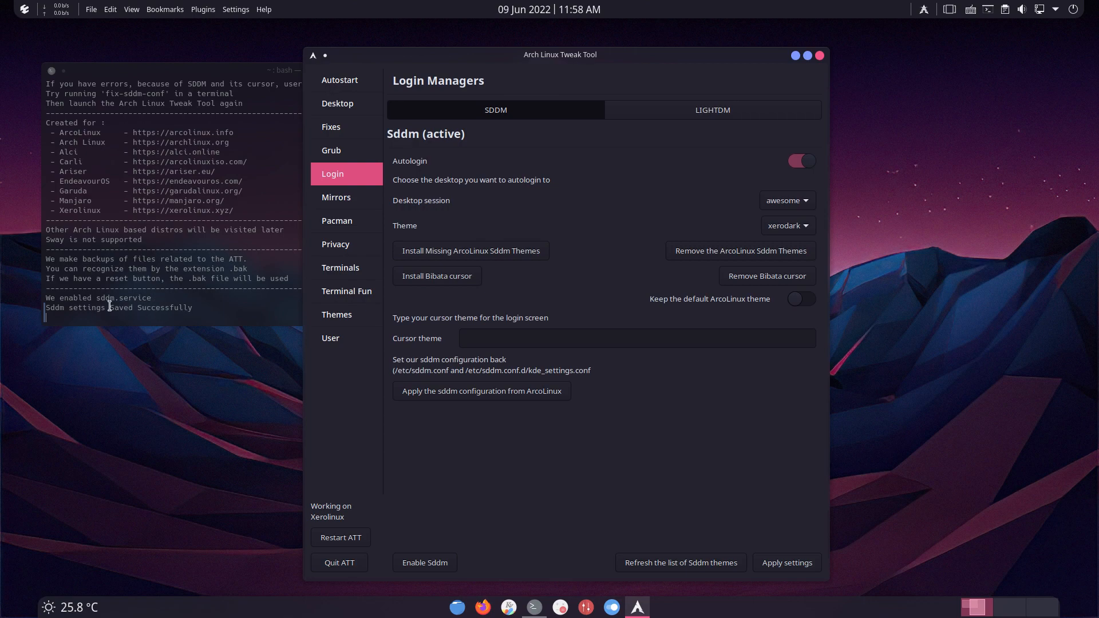
Enable the SDDM service and apply the SDDM settings again
{"action": "left_click_drag", "start_coordinate": [155, 298], "coordinate": [47, 299]}
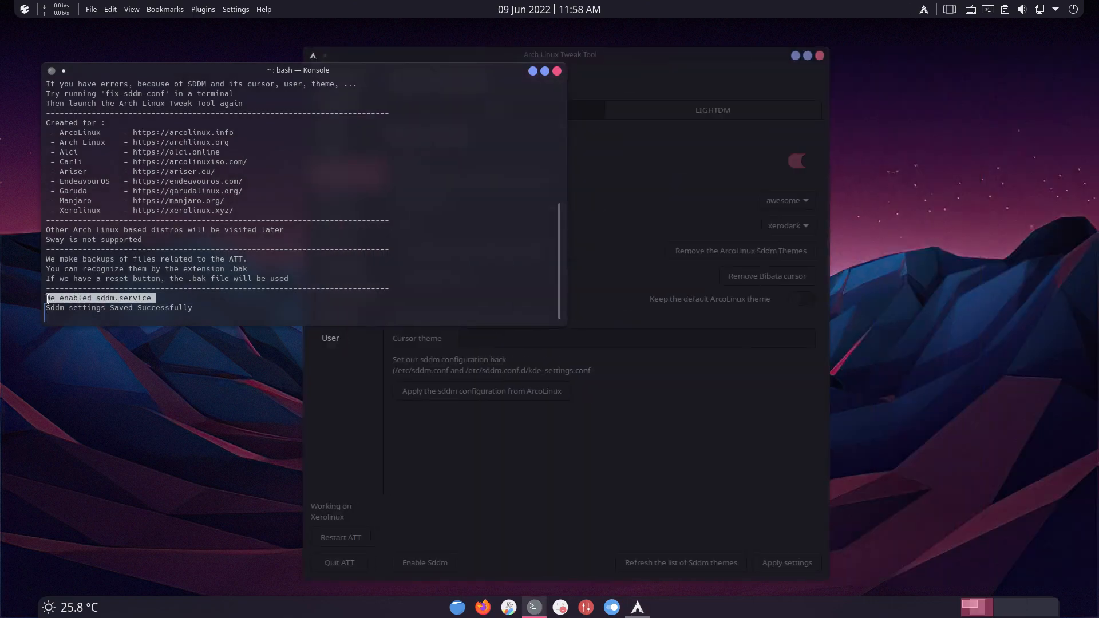
{"action": "left_click", "coordinate": [459, 481]}
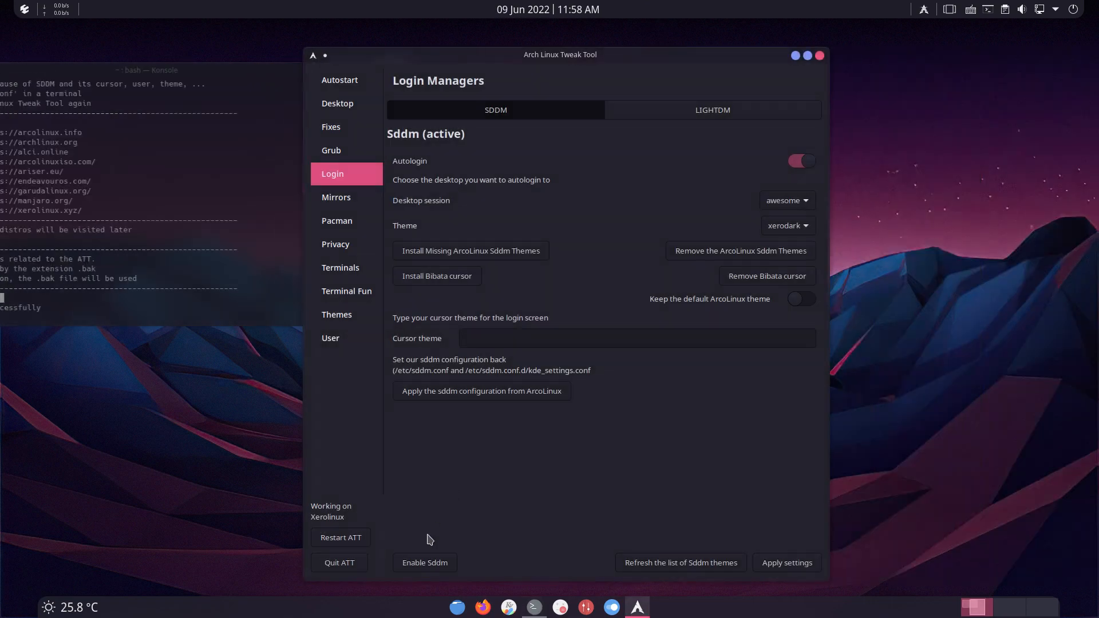
{"action": "left_click", "coordinate": [429, 563]}
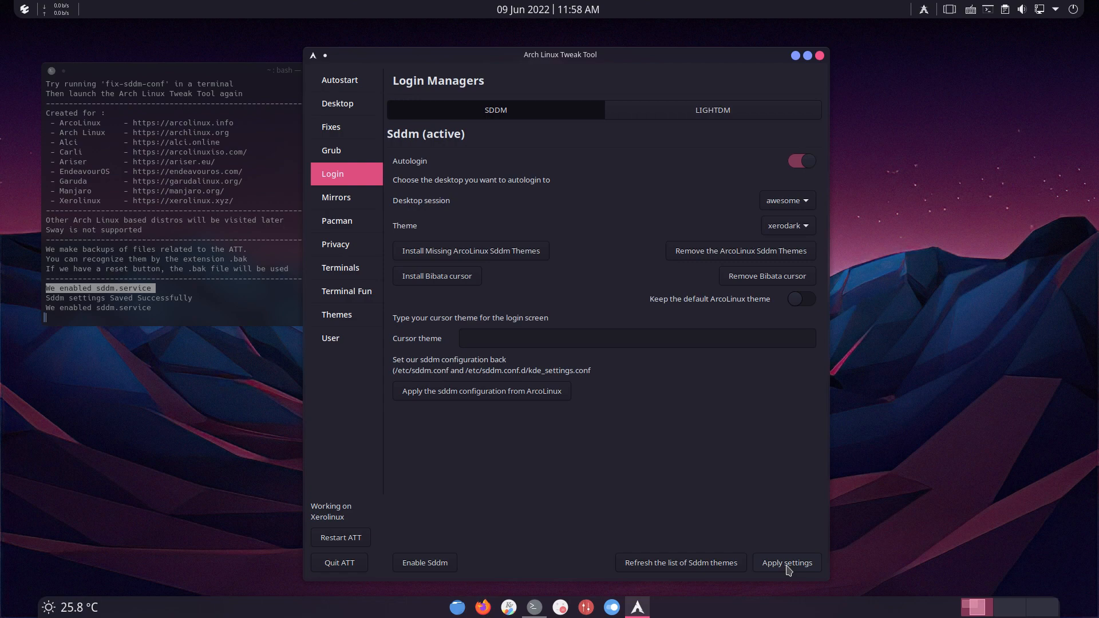
{"action": "left_click", "coordinate": [787, 563]}
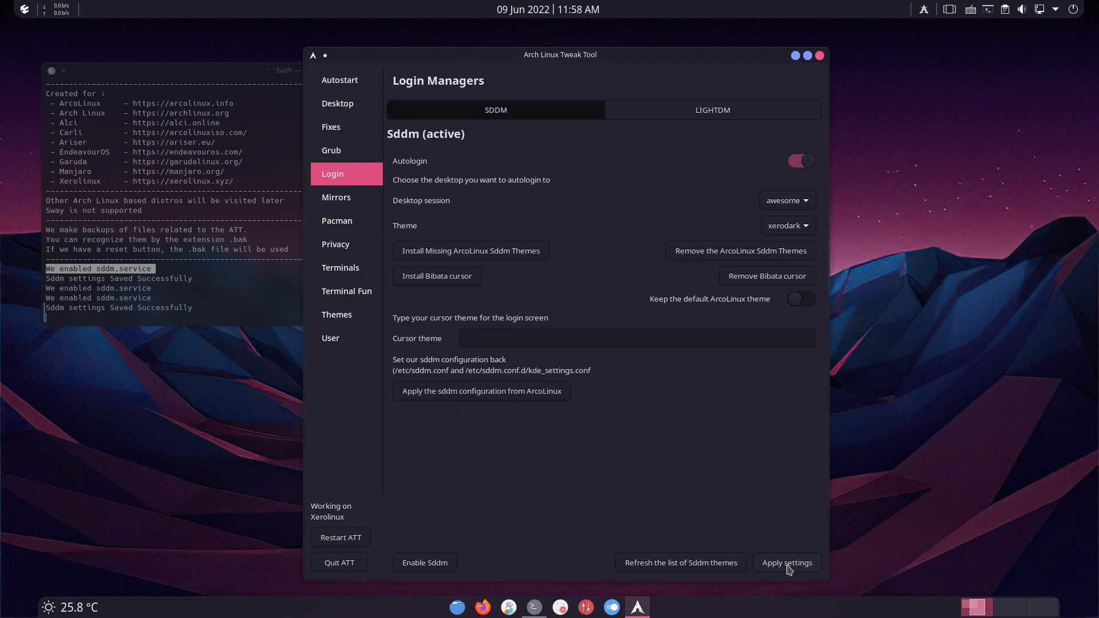
{"action": "left_click", "coordinate": [788, 565]}
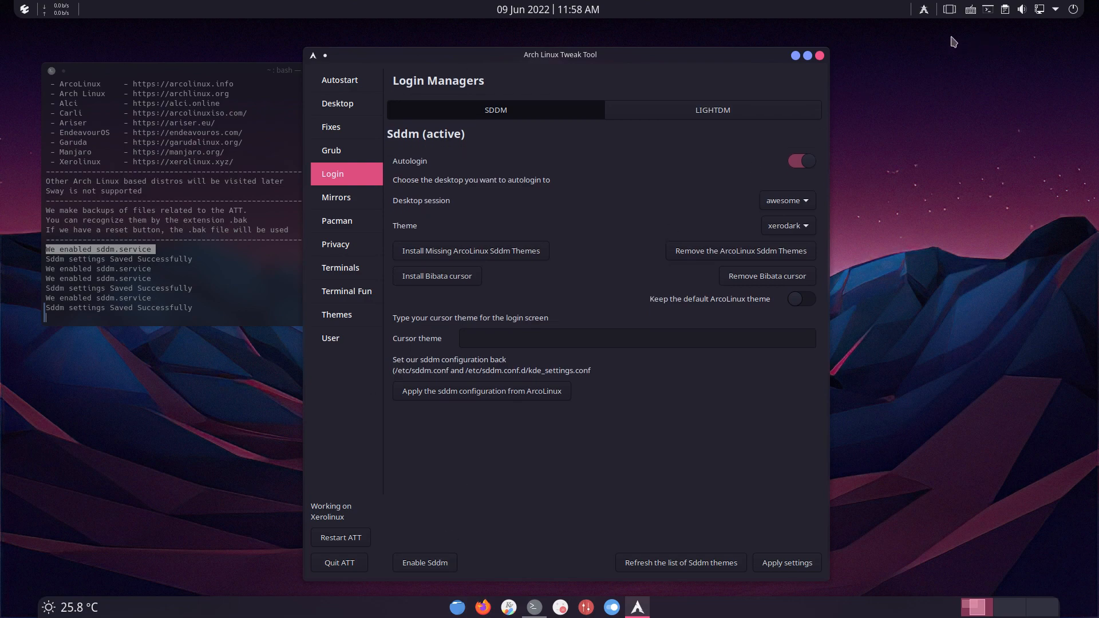
Reboot from the session power menu, booting the default GRUB entry
{"action": "left_click", "coordinate": [1075, 10]}
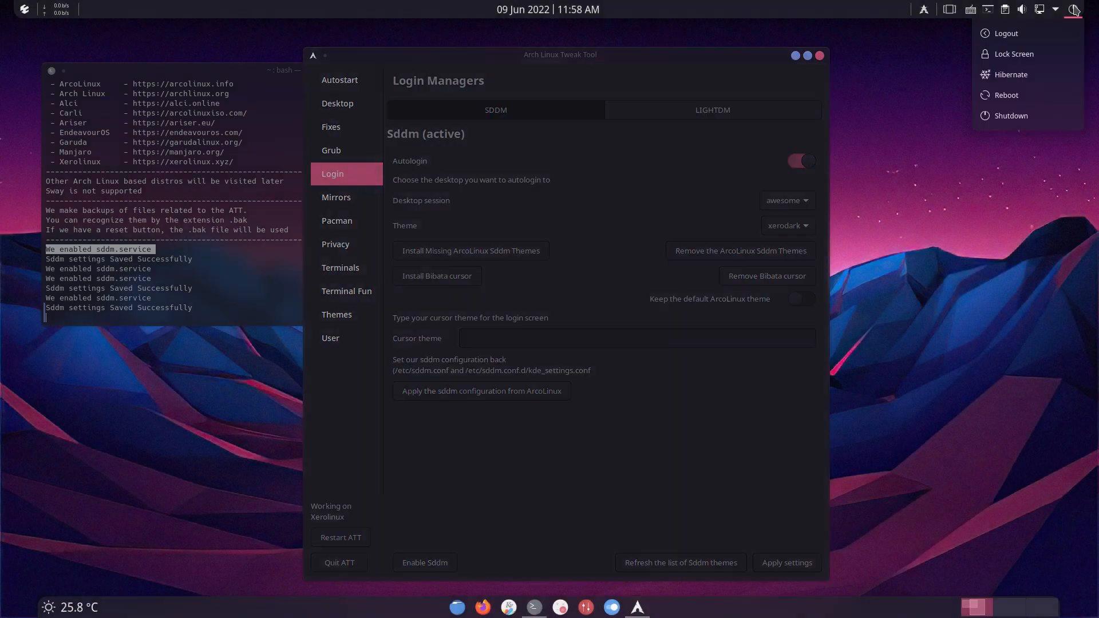
{"action": "left_click", "coordinate": [1029, 100]}
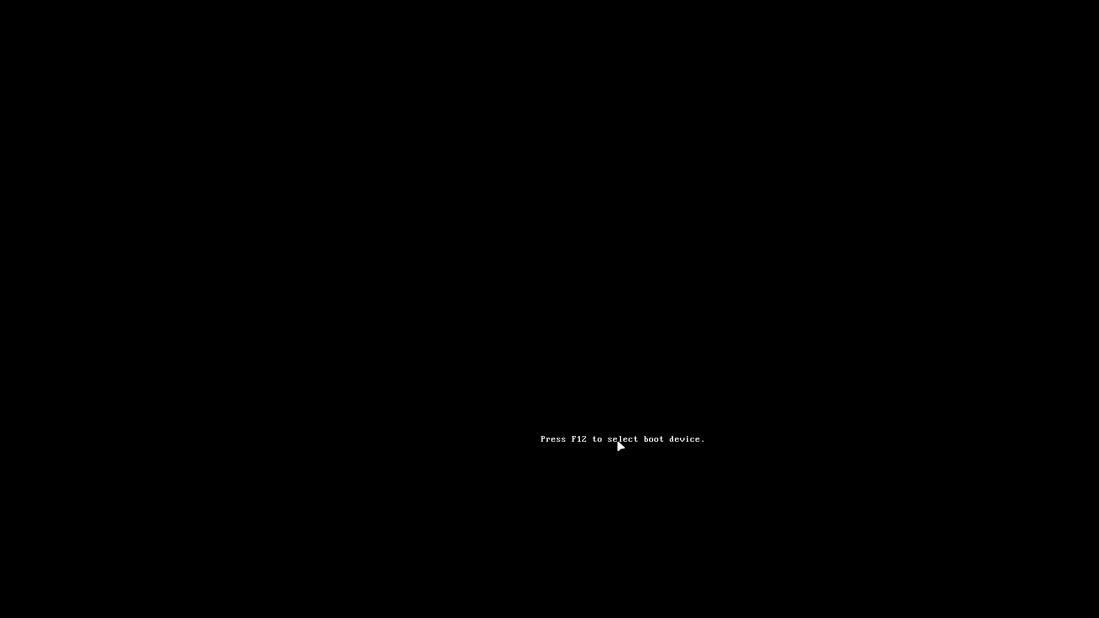
{"action": "key", "text": "Return"}
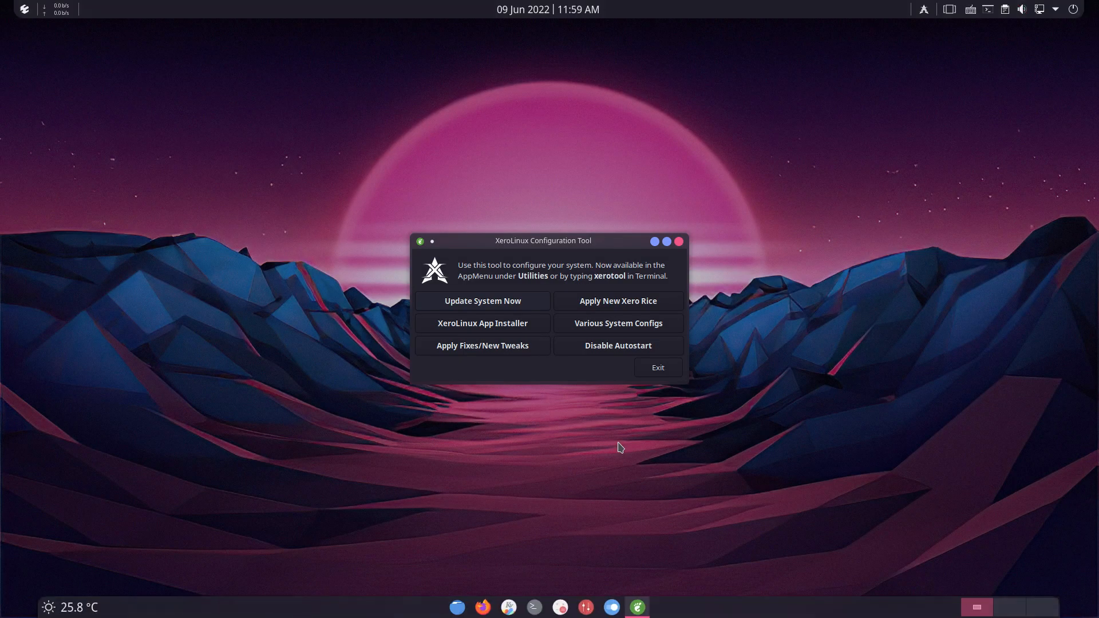
Close the XeroLinux welcome tool and launch Dolphin from the dock
{"action": "left_click", "coordinate": [659, 368]}
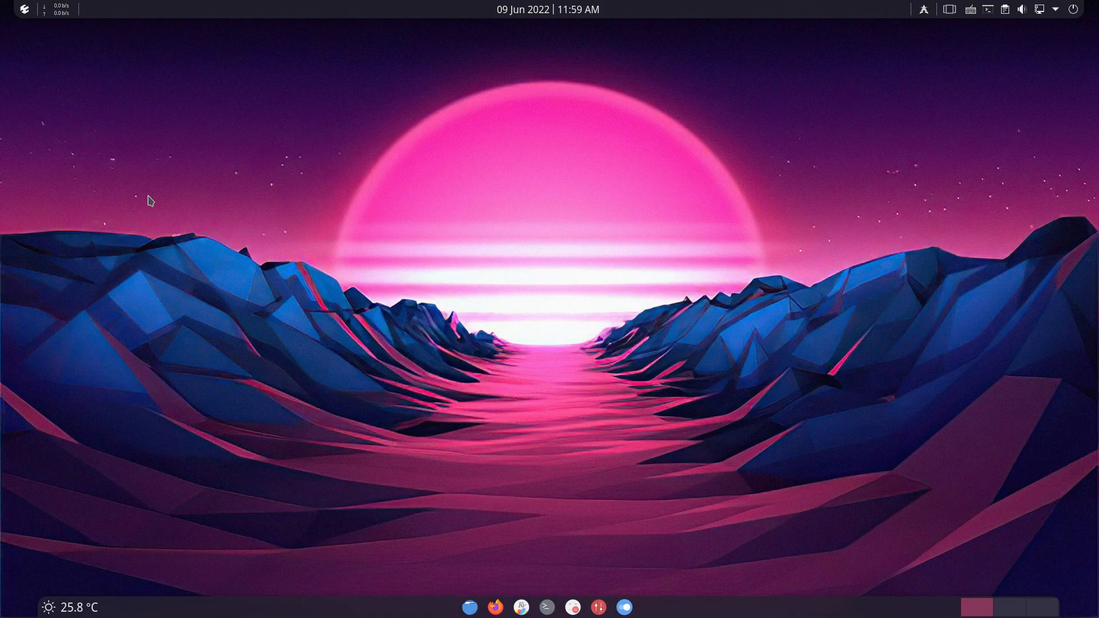
{"action": "left_click", "coordinate": [24, 10]}
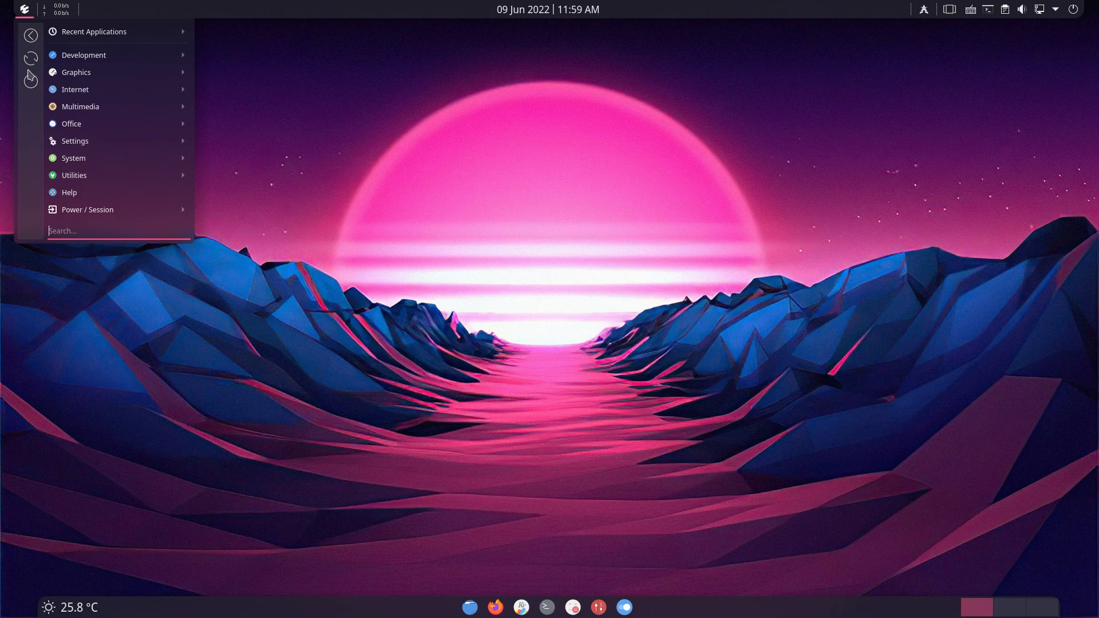
{"action": "left_click", "coordinate": [532, 366]}
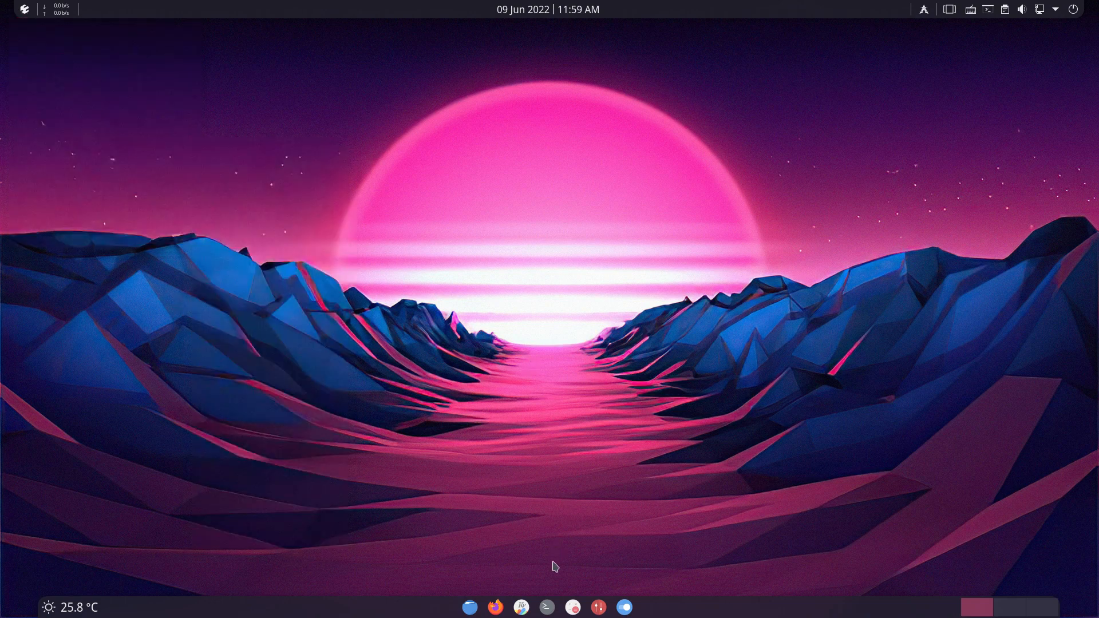
{"action": "left_click", "coordinate": [470, 606]}
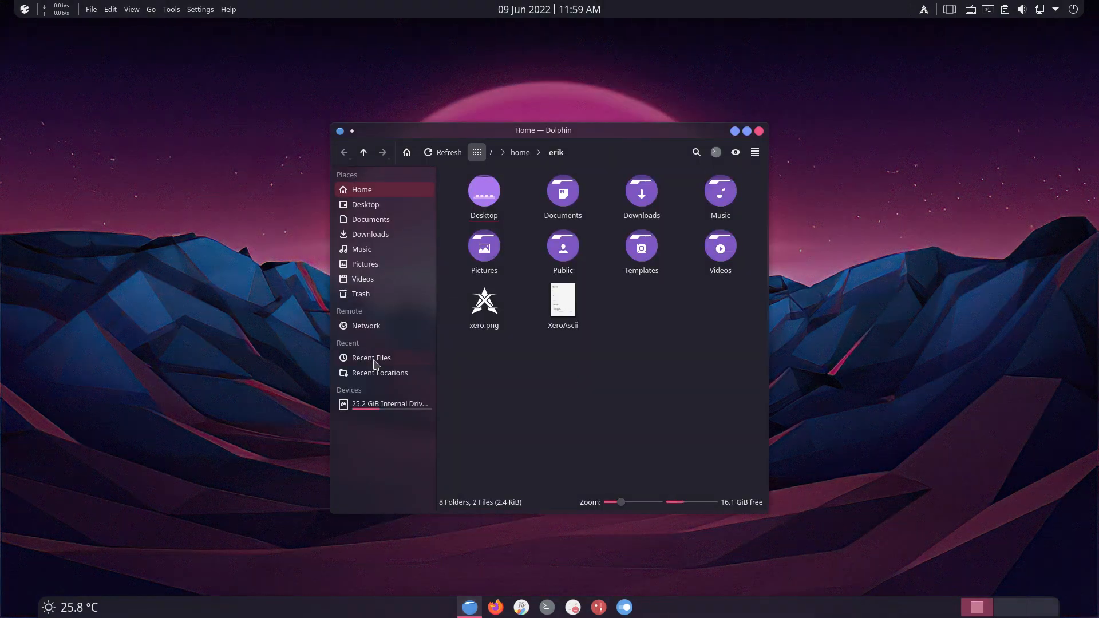
Open /etc/sddm.conf.d/kde_settings.conf in Kate and check its Session=awesome and autologin user lines
{"action": "left_click", "coordinate": [376, 403]}
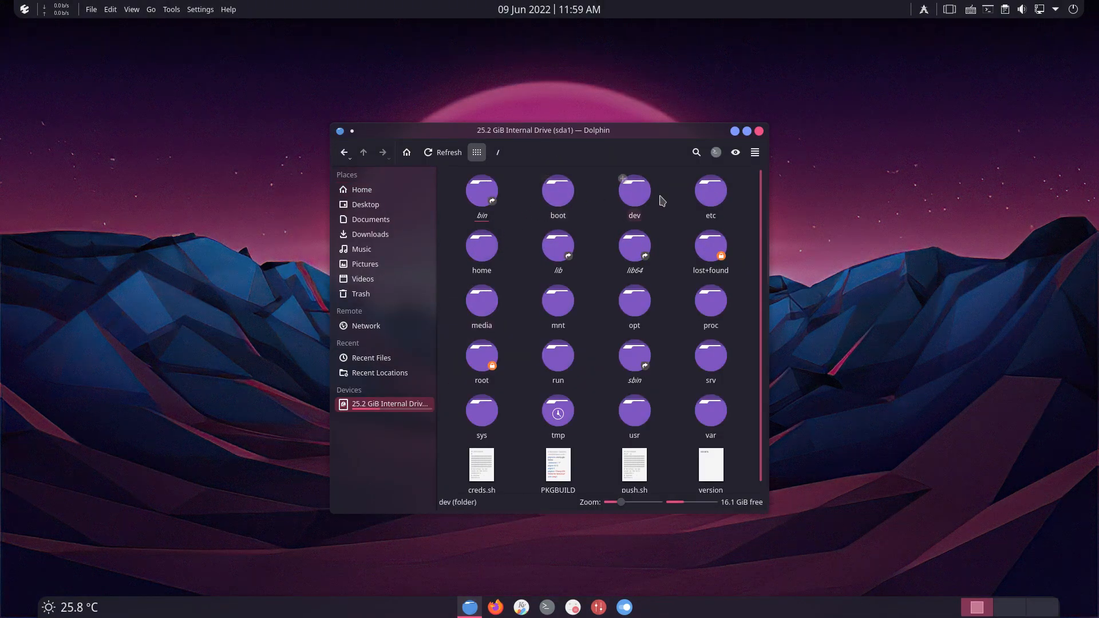
{"action": "left_click", "coordinate": [711, 191]}
{"action": "type", "text": "sd"}
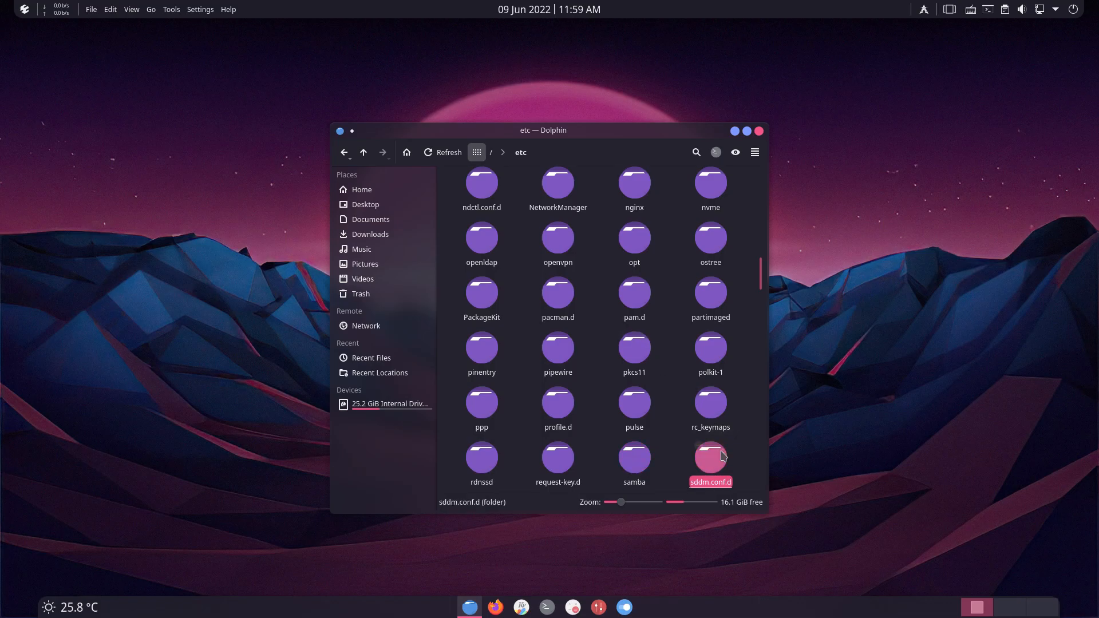
{"action": "left_click", "coordinate": [708, 455]}
{"action": "left_click", "coordinate": [480, 198]}
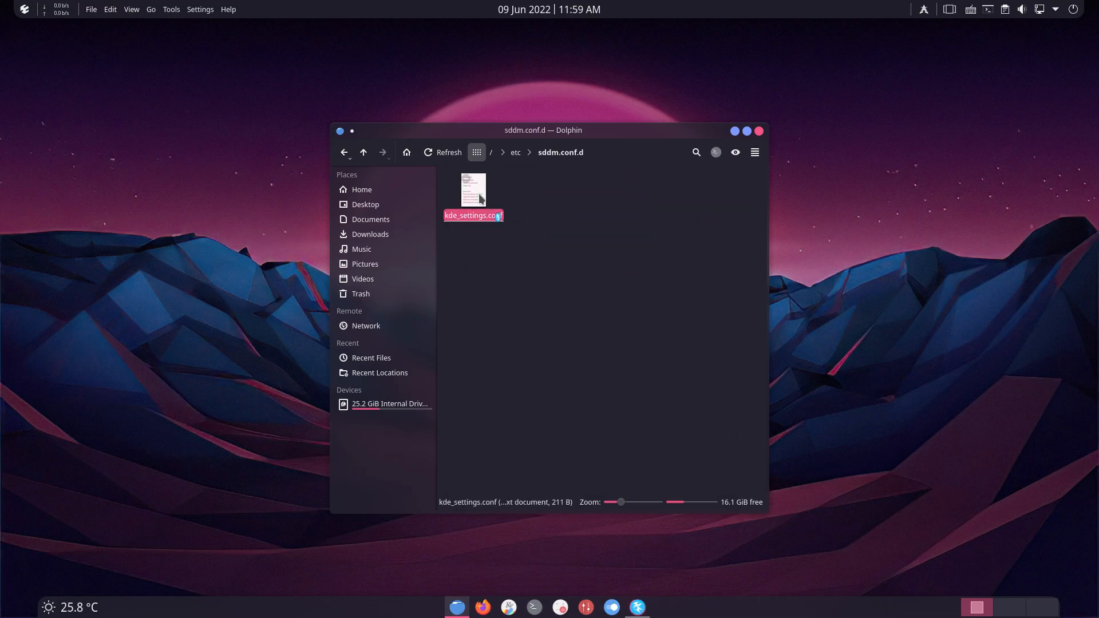
{"action": "left_click", "coordinate": [362, 207]}
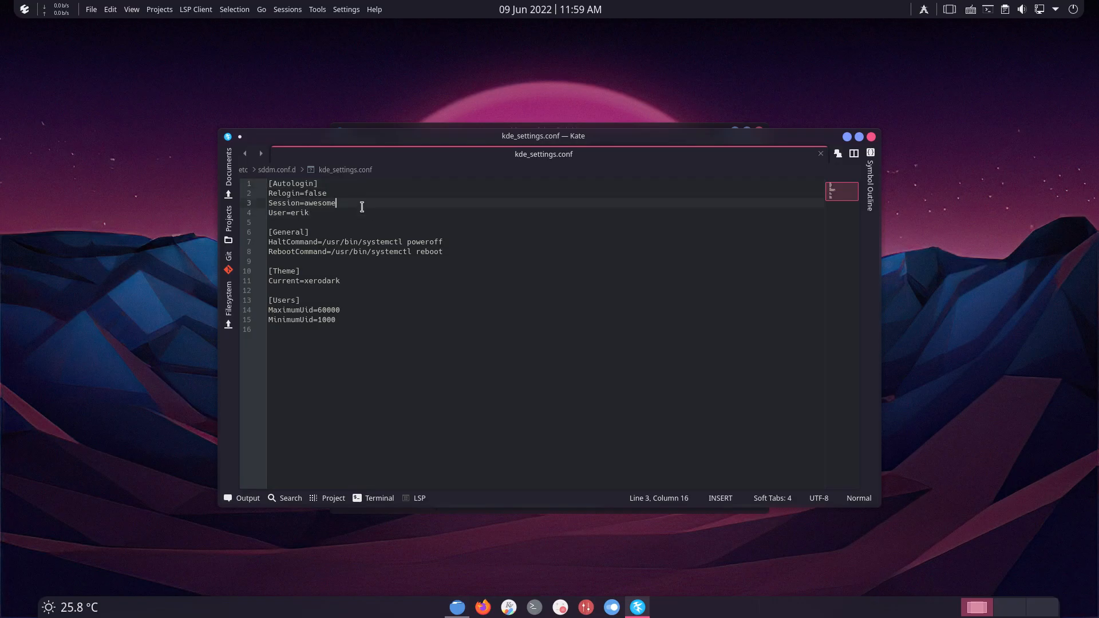
{"action": "left_click", "coordinate": [350, 212]}
Open /etc/sddm.conf in Kate and select its autologin user and session lines
{"action": "left_click_drag", "start_coordinate": [531, 138], "coordinate": [697, 264]}
{"action": "left_click", "coordinate": [516, 152]}
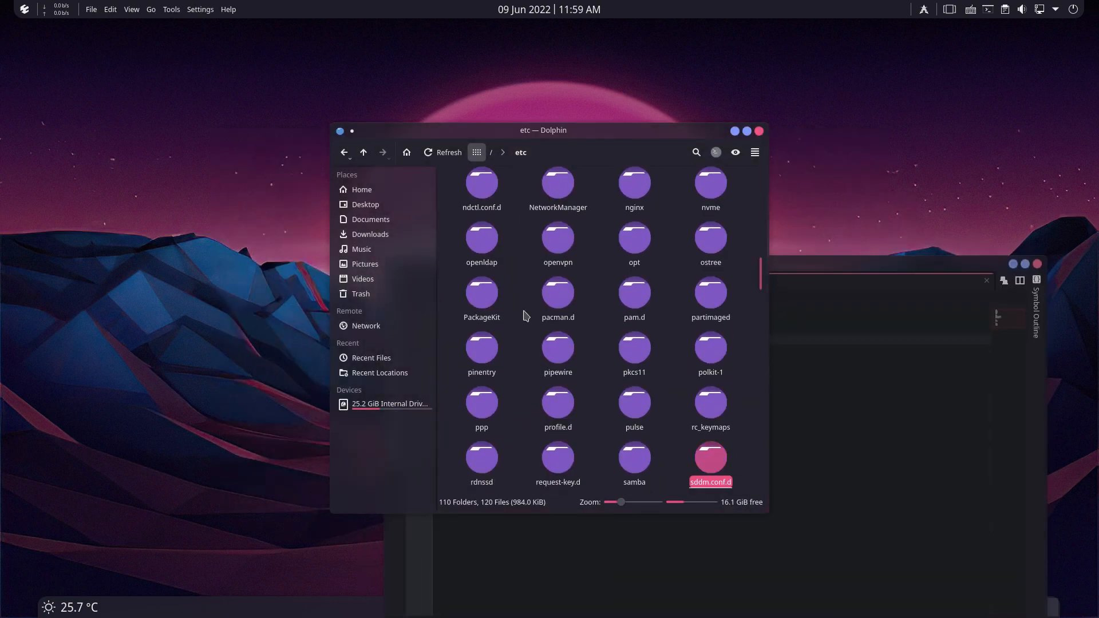
{"action": "key", "text": "alt+Left"}
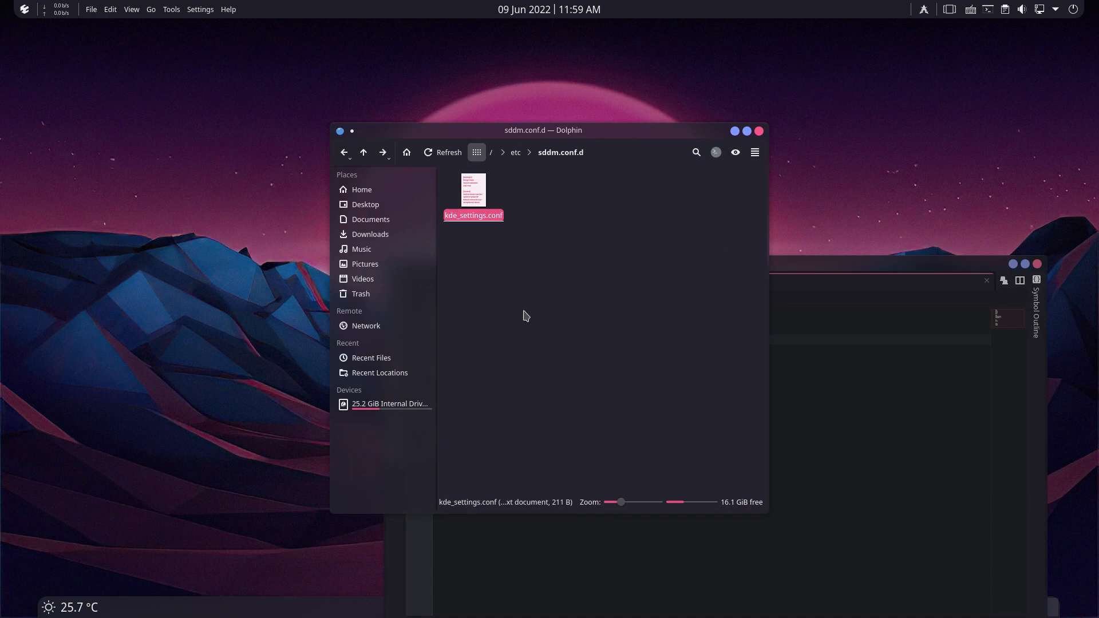
{"action": "left_click", "coordinate": [515, 153]}
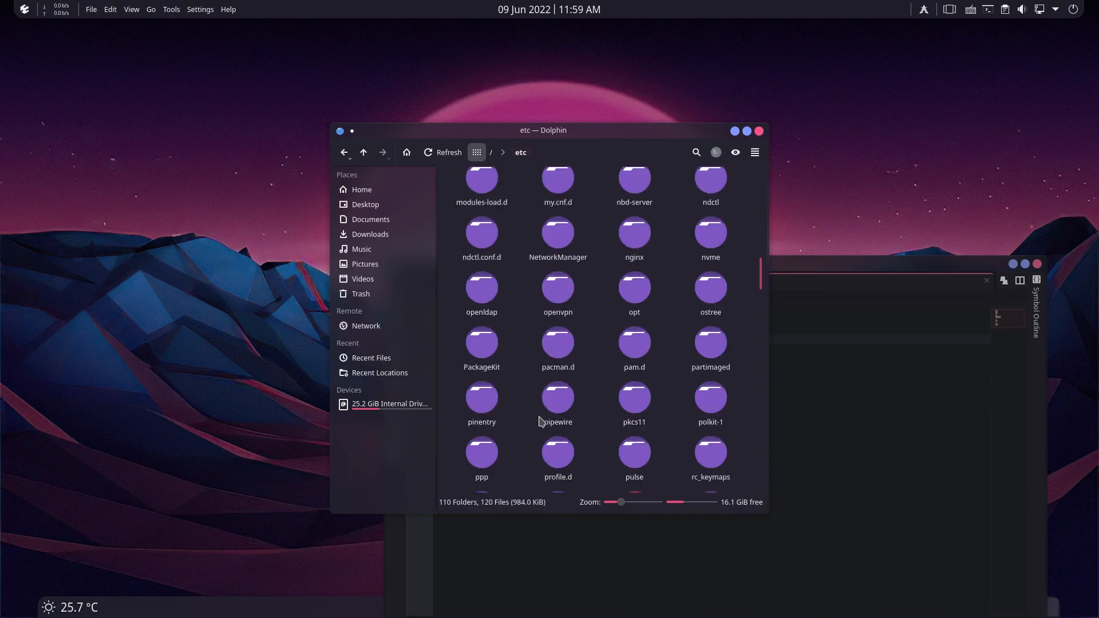
{"action": "scroll", "coordinate": [560, 422], "scroll_direction": "down", "scroll_amount": 10}
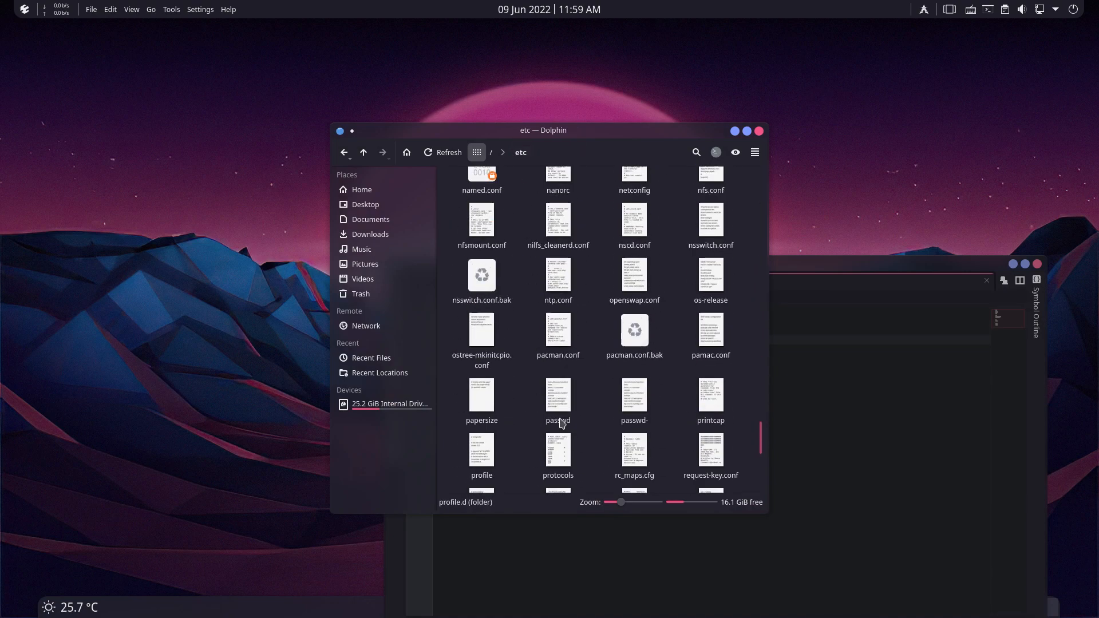
{"action": "scroll", "coordinate": [560, 423], "scroll_direction": "down", "scroll_amount": 2}
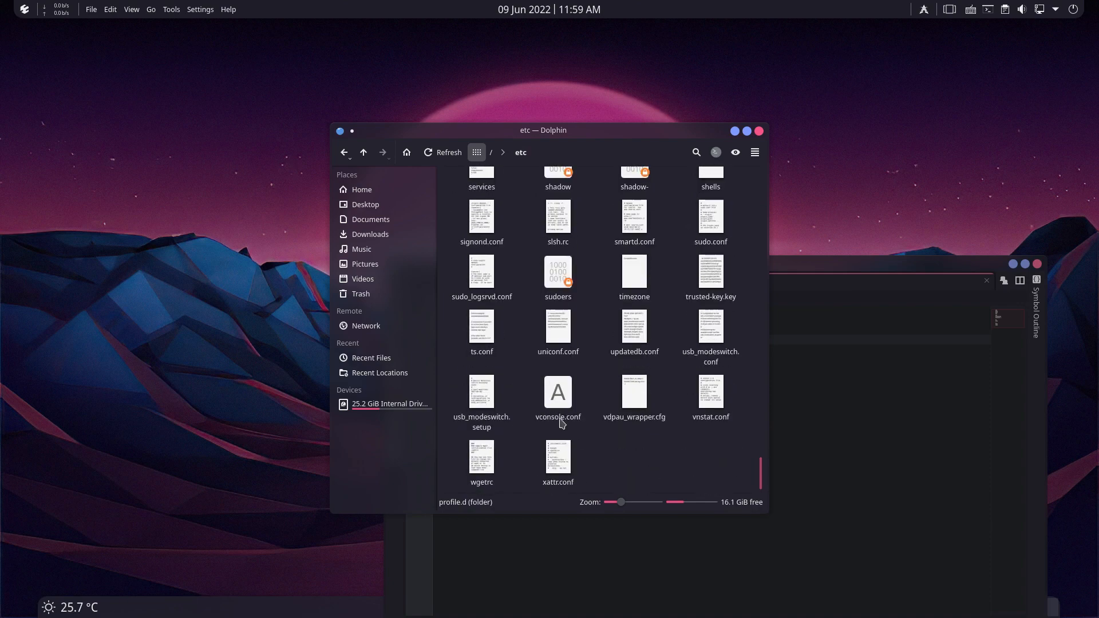
{"action": "scroll", "coordinate": [560, 422], "scroll_direction": "up", "scroll_amount": 2}
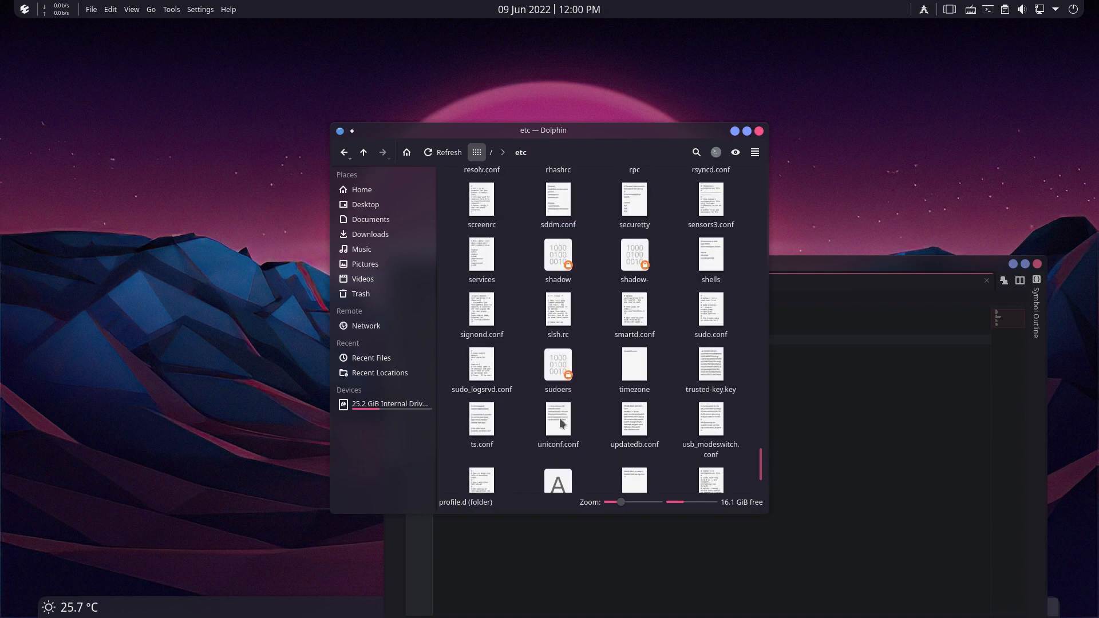
{"action": "scroll", "coordinate": [560, 423], "scroll_direction": "up", "scroll_amount": 7}
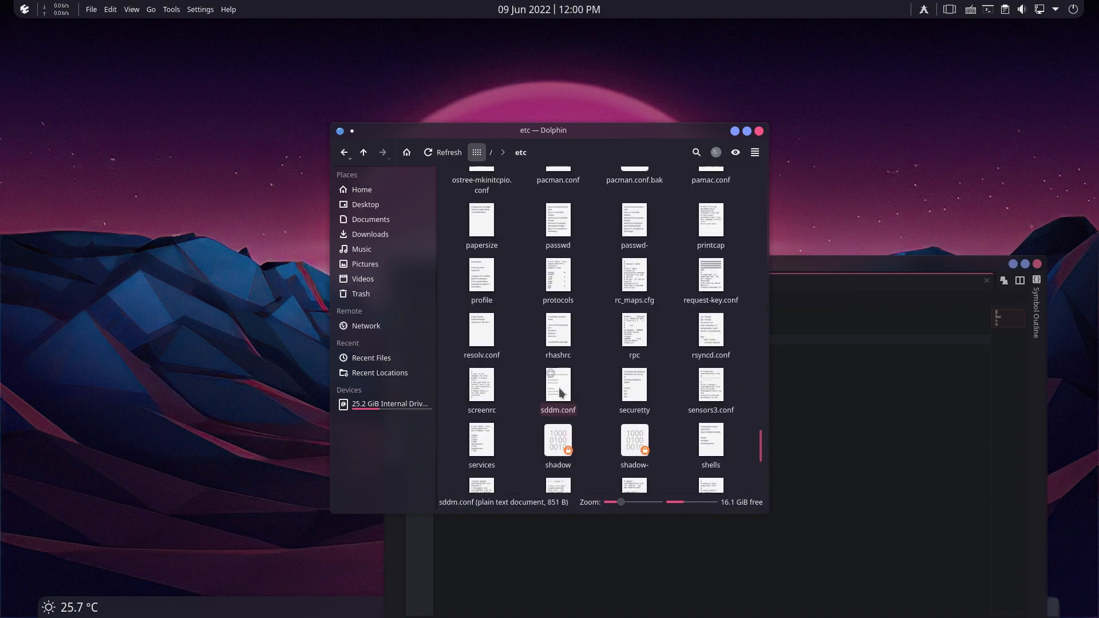
{"action": "double_click", "coordinate": [560, 408]}
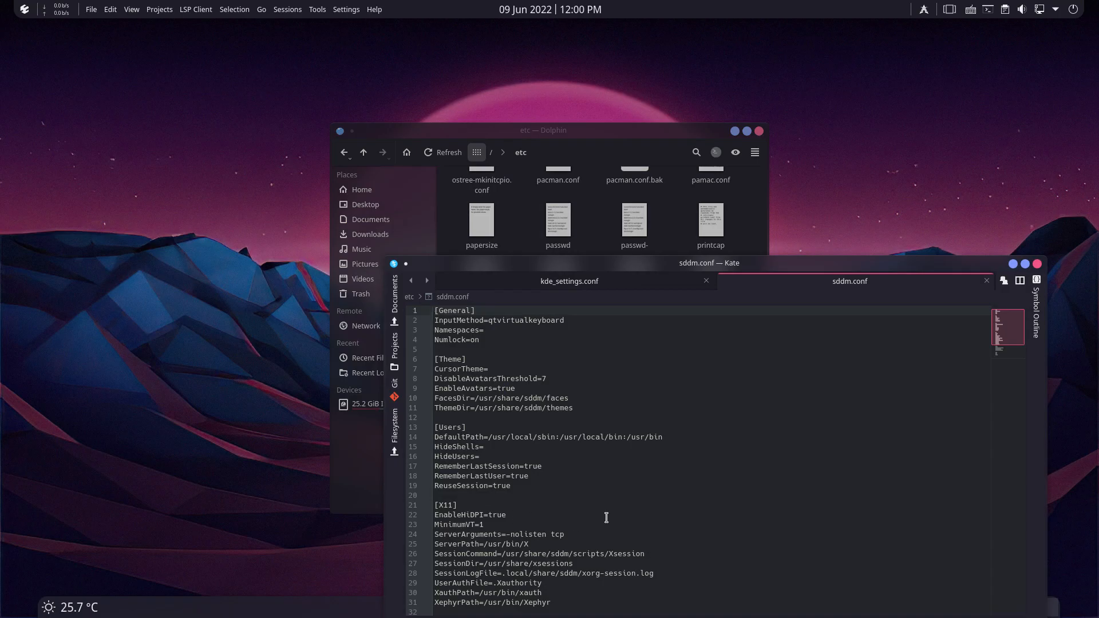
{"action": "scroll", "coordinate": [627, 513], "scroll_direction": "down", "scroll_amount": 2}
{"action": "scroll", "coordinate": [628, 513], "scroll_direction": "down", "scroll_amount": 2}
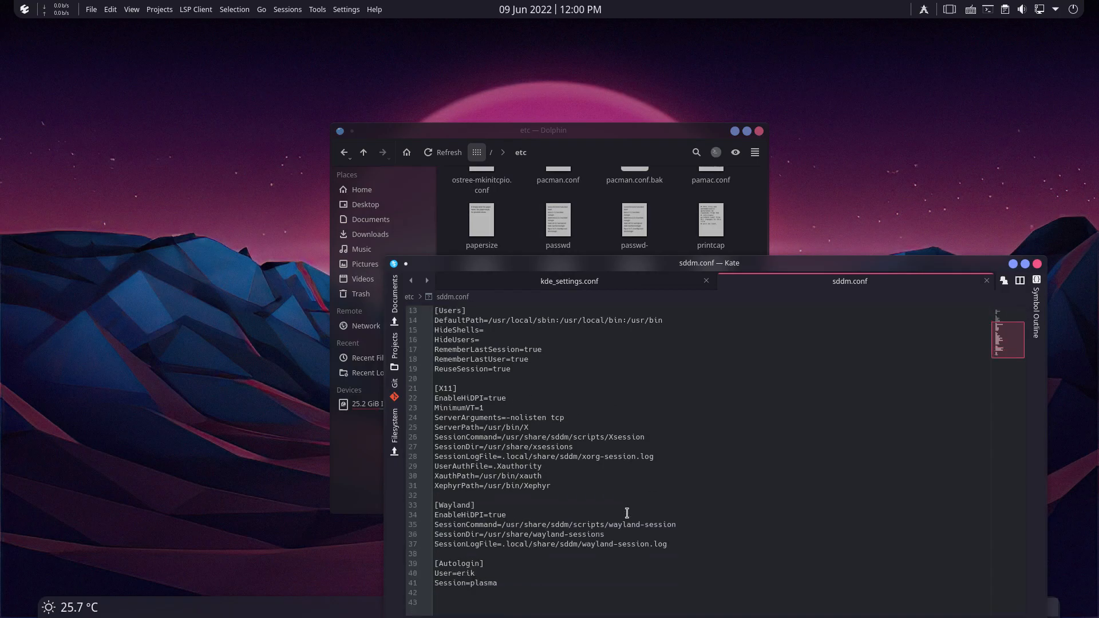
{"action": "left_click_drag", "start_coordinate": [505, 586], "coordinate": [435, 564]}
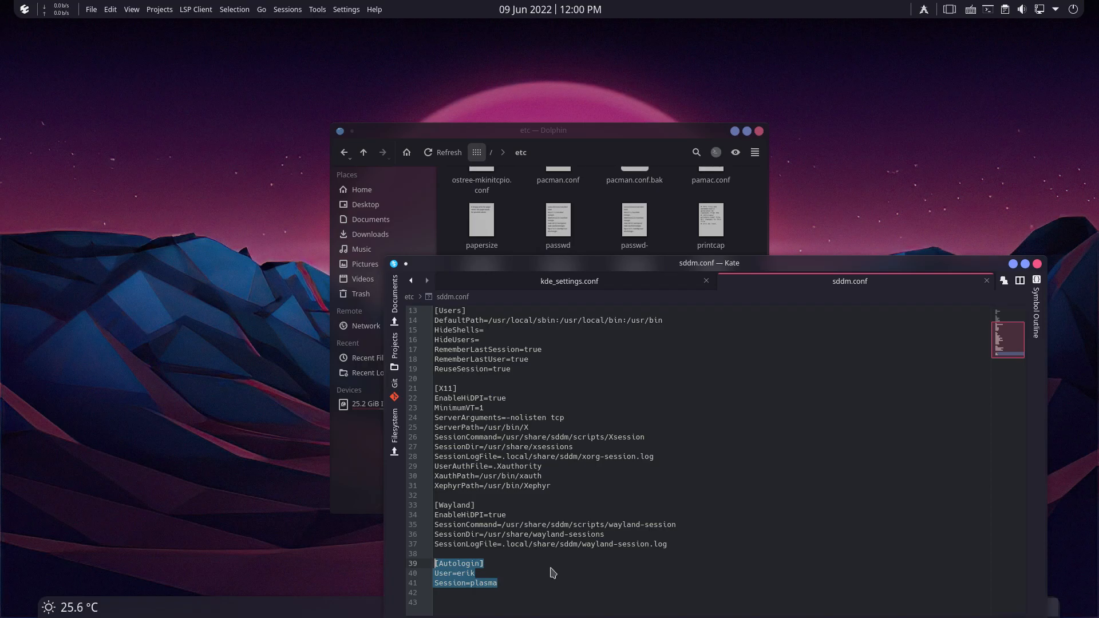
Compare kde_settings.conf with sddm.conf and reselect the autologin lines at the end of sddm.conf
{"action": "left_click_drag", "start_coordinate": [652, 264], "coordinate": [410, 113]}
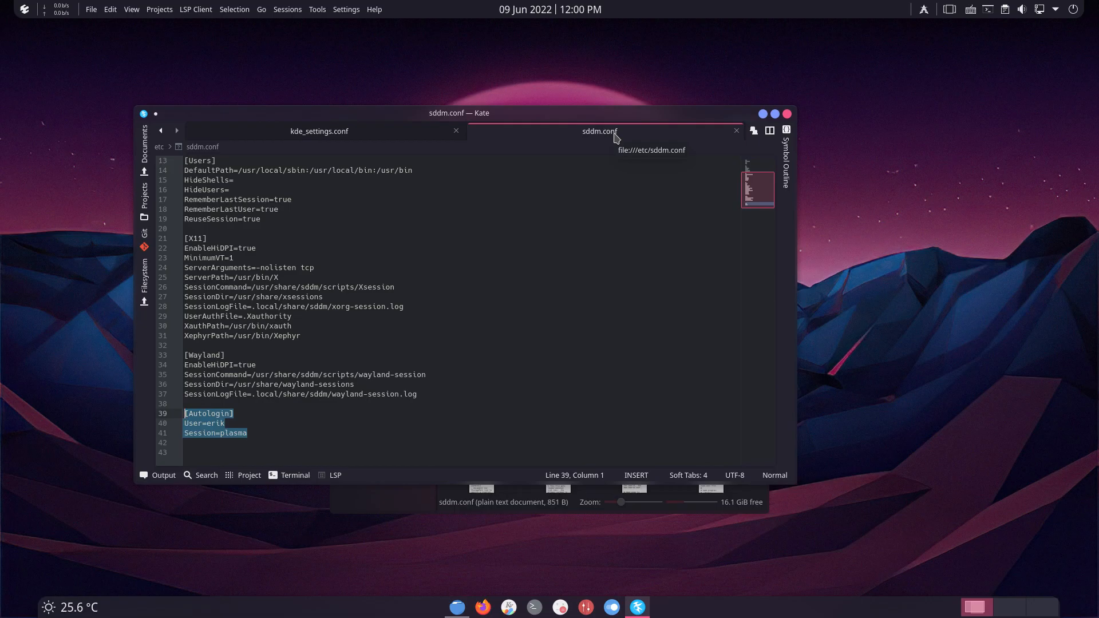
{"action": "left_click", "coordinate": [355, 134]}
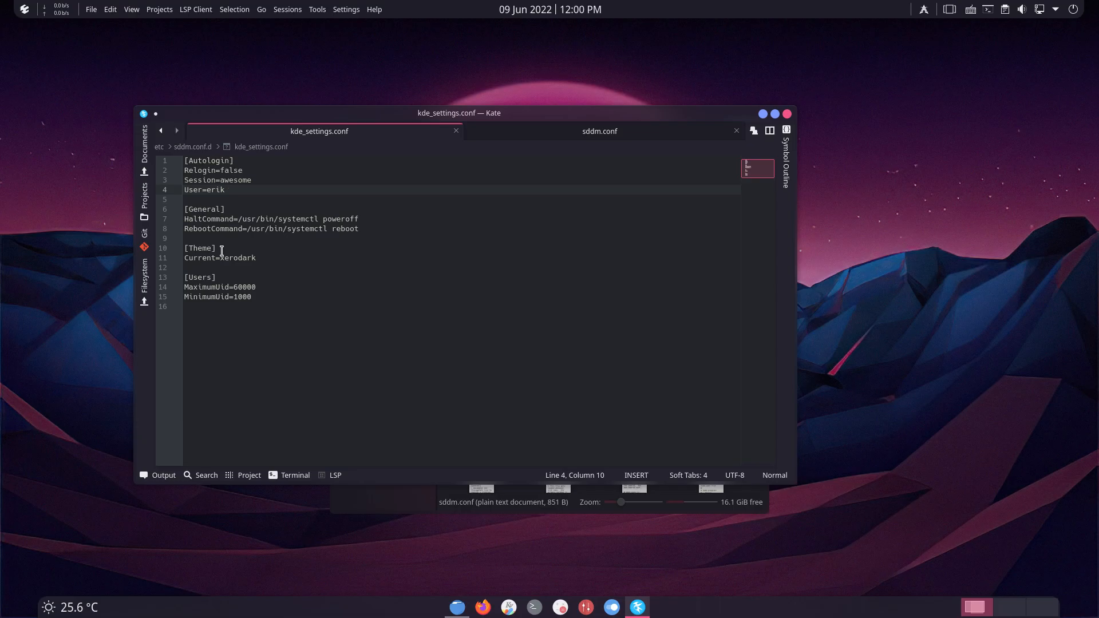
{"action": "left_click", "coordinate": [607, 136]}
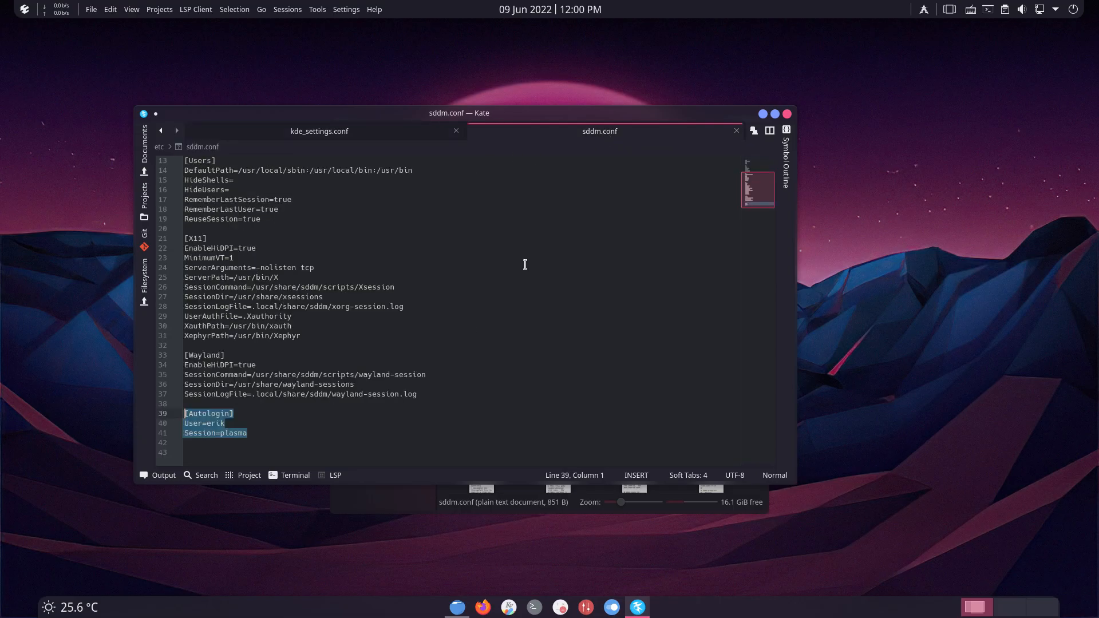
{"action": "left_click_drag", "start_coordinate": [249, 433], "coordinate": [184, 408]}
Delete the [Autologin] block from sddm.conf and save it, authenticating with the root password
{"action": "key", "text": "BackSpace"}
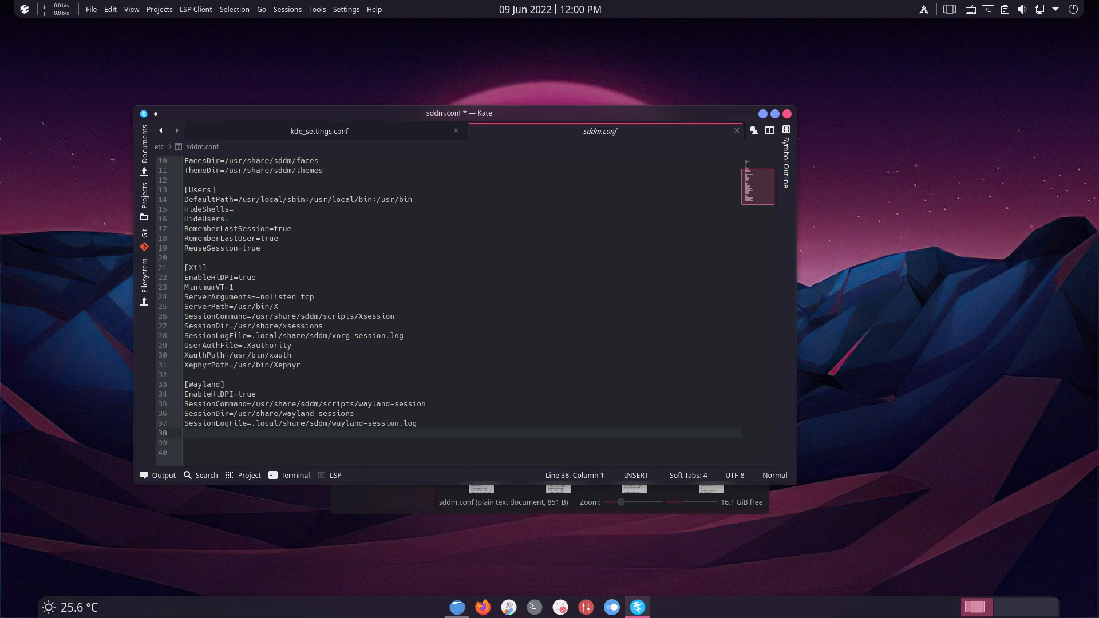
{"action": "key", "text": "ctrl+s"}
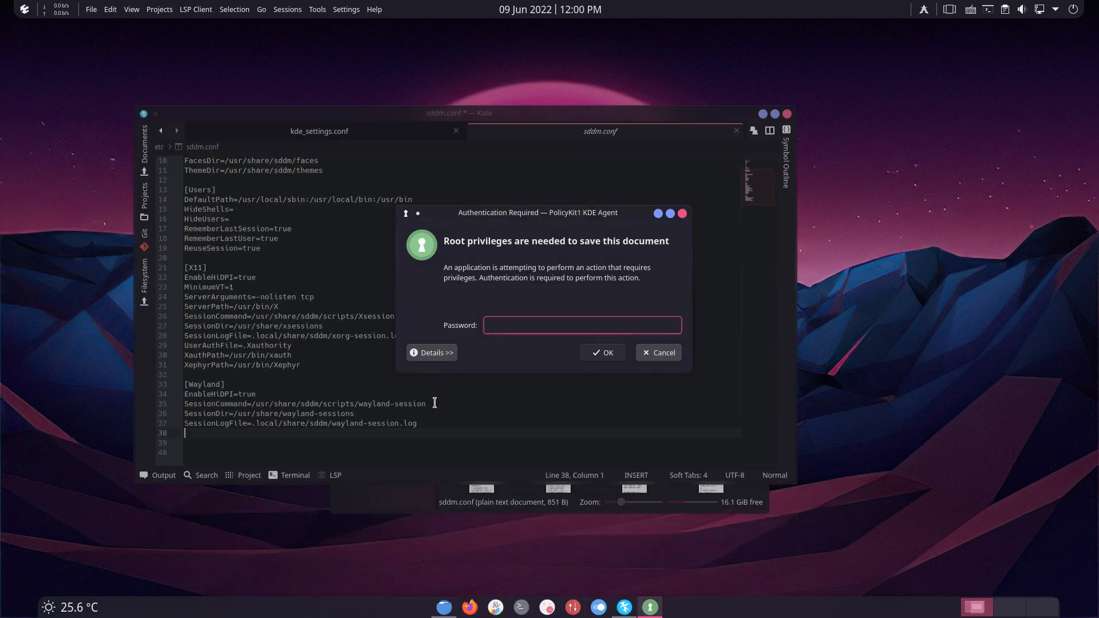
{"action": "type", "text": "****"}
{"action": "key", "text": "Return"}
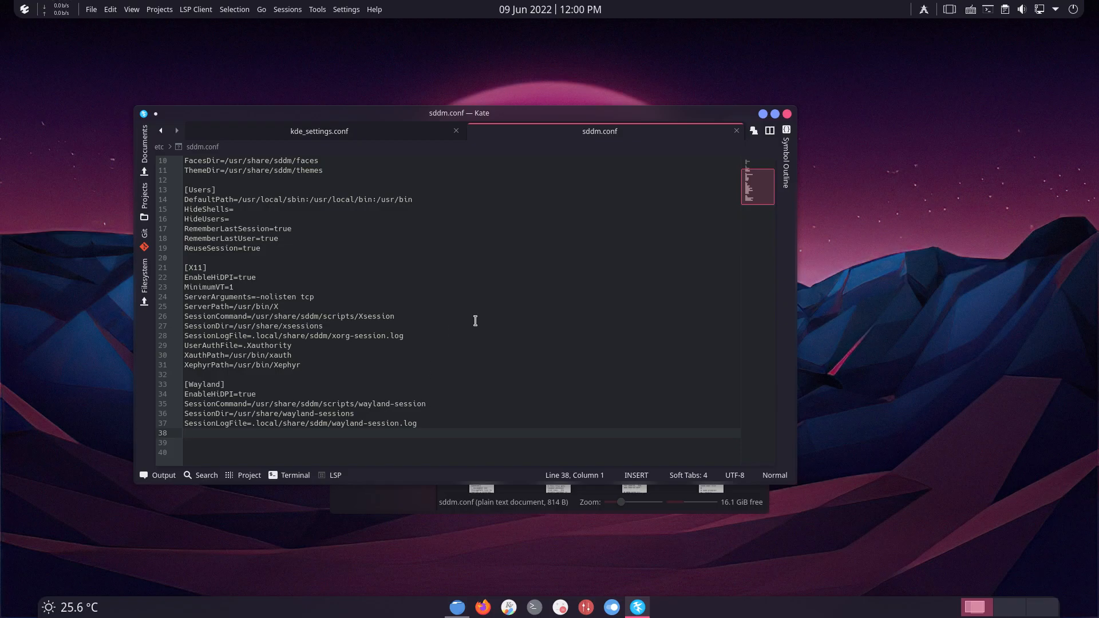
Compare against kde_settings.conf, then close Kate
{"action": "left_click", "coordinate": [328, 135]}
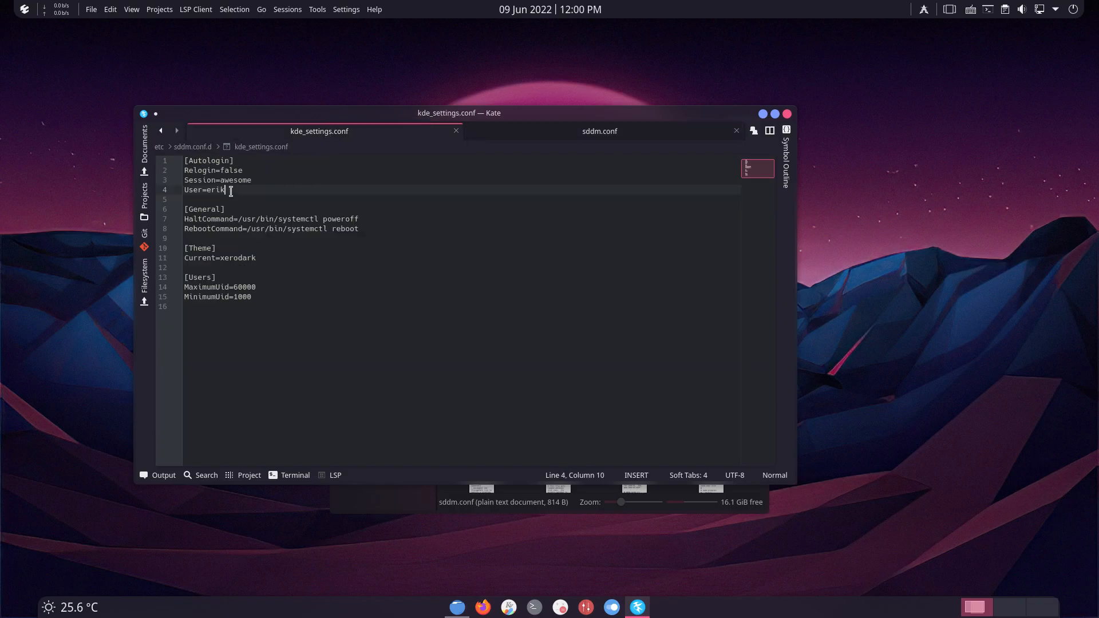
{"action": "left_click", "coordinate": [583, 134]}
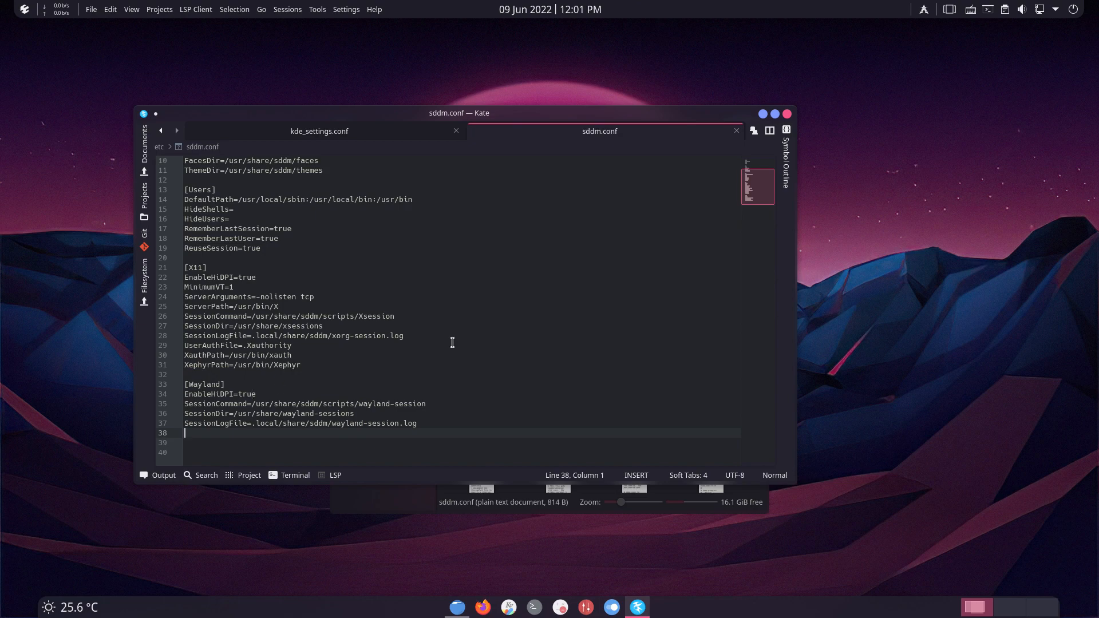
{"action": "left_click", "coordinate": [788, 116]}
Restart the computer from the application launcher's Power / Session menu and confirm
{"action": "left_click", "coordinate": [26, 12]}
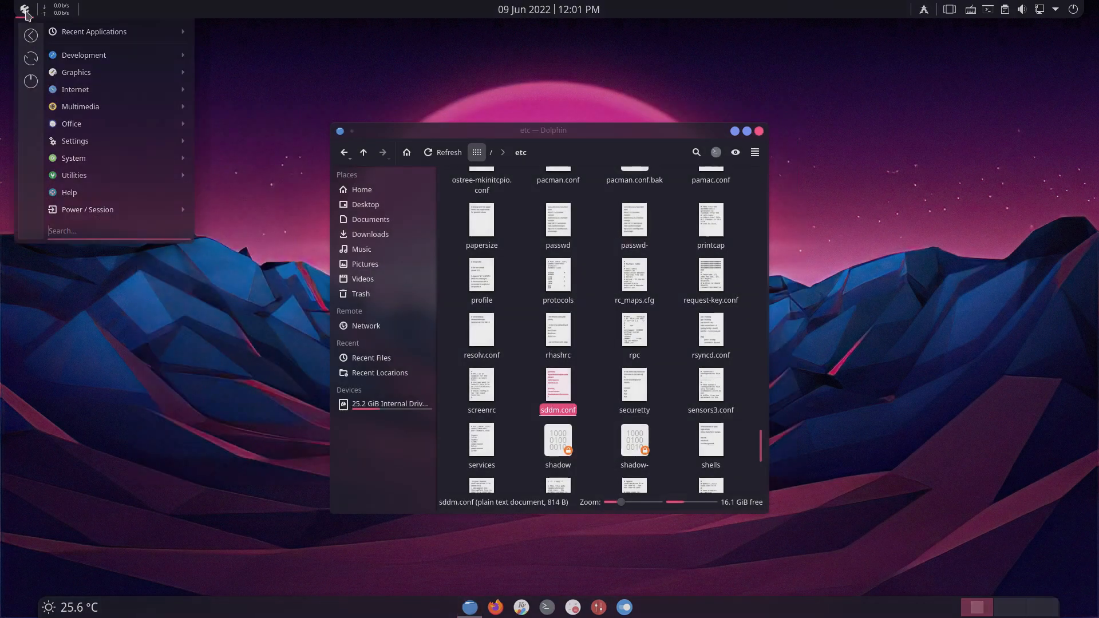
{"action": "mouse_move", "coordinate": [86, 213]}
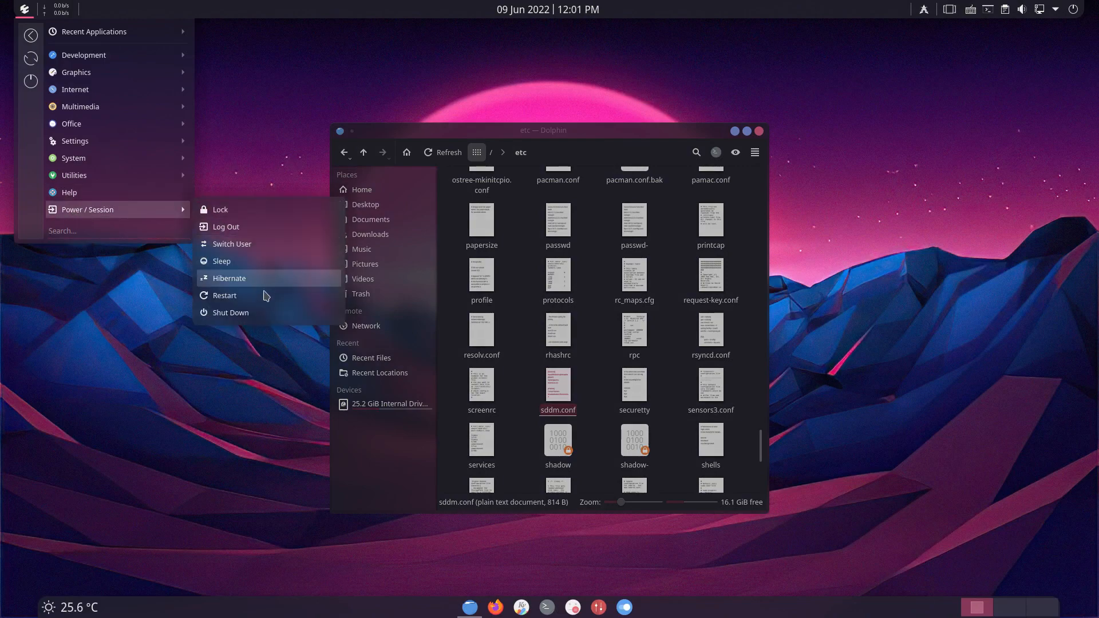
{"action": "left_click", "coordinate": [264, 297]}
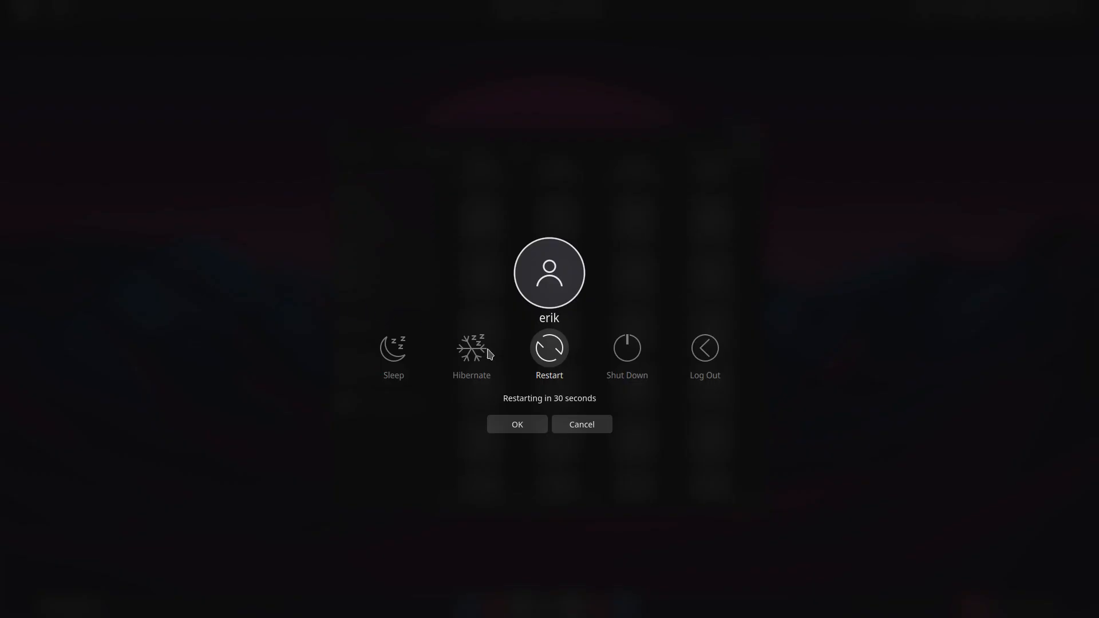
{"action": "left_click", "coordinate": [549, 353]}
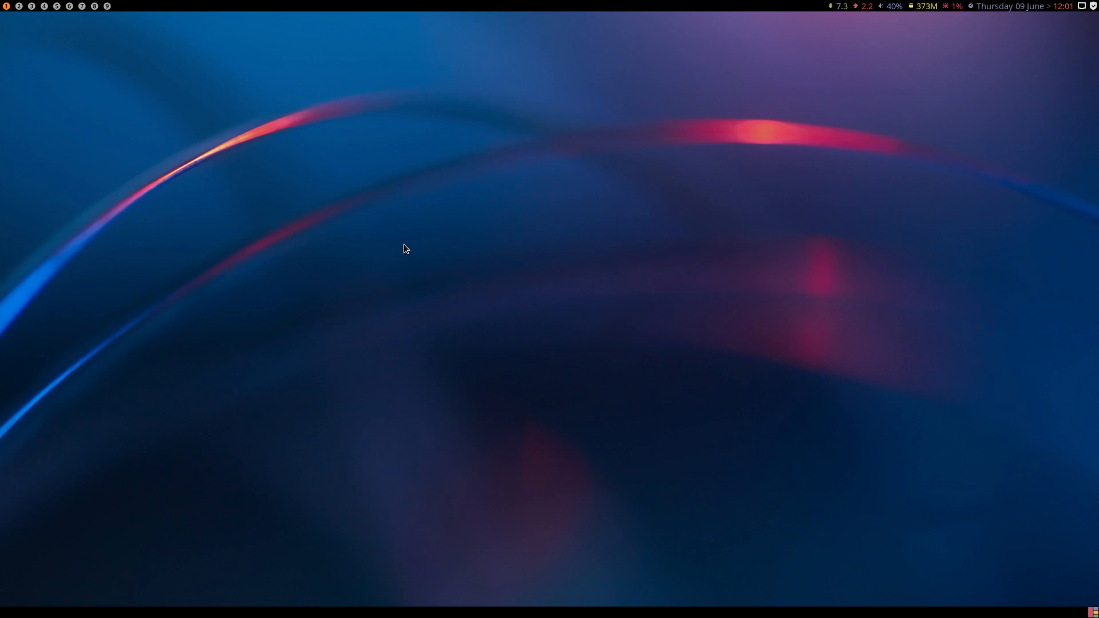
Launch archlinux-tweak-tool from a terminal, authenticating with the password
{"action": "key", "text": "super+Return"}
{"action": "type", "text": "archlinux-tweak-tool"}
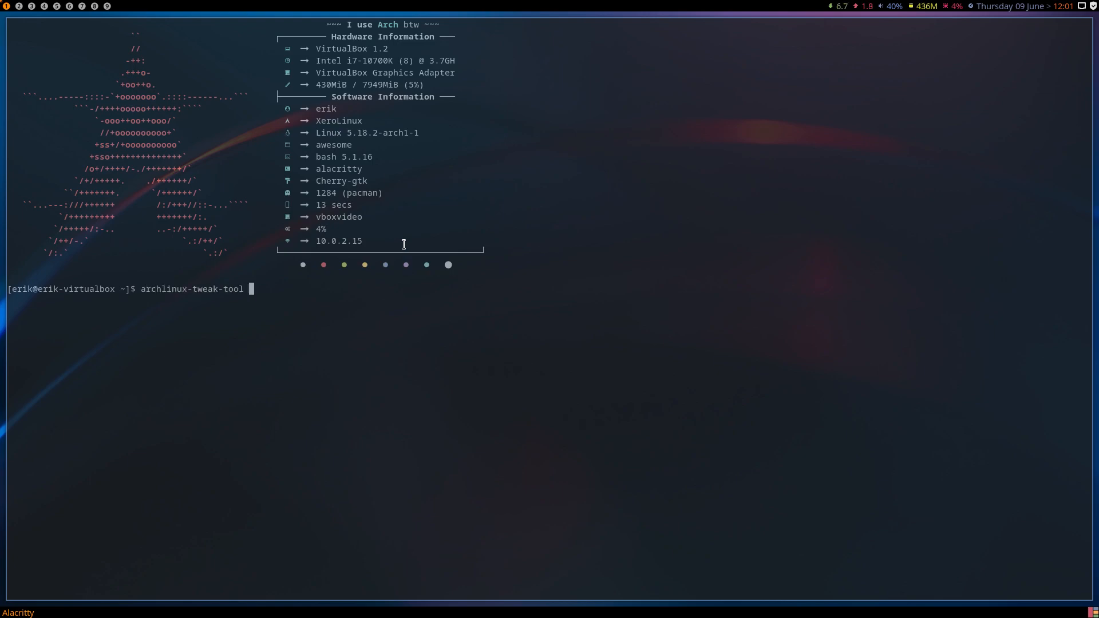
{"action": "key", "text": "Return"}
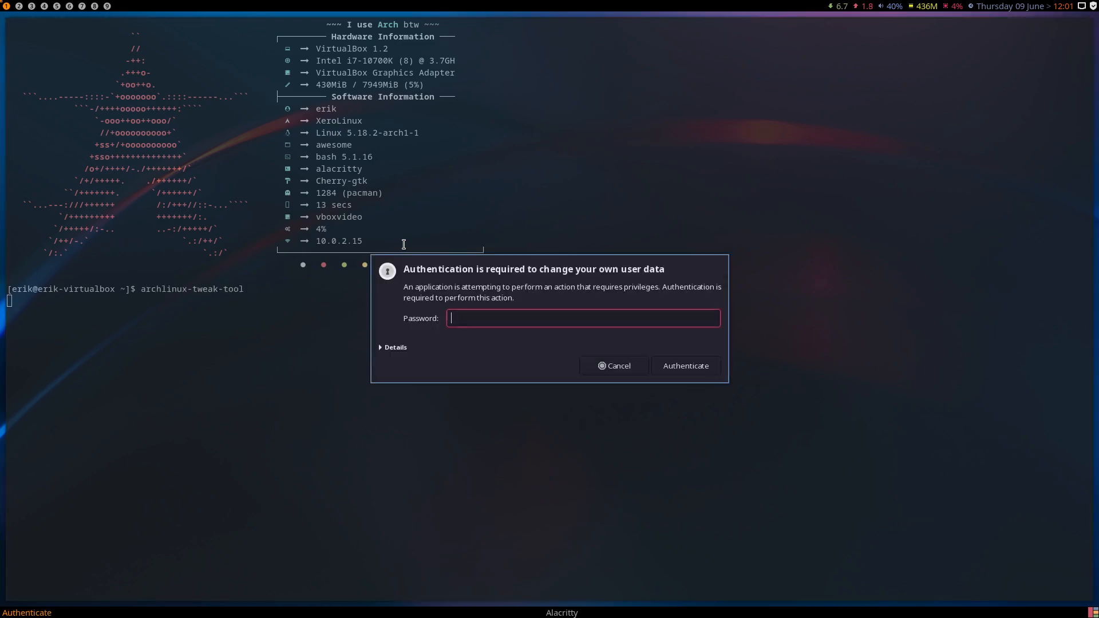
{"action": "type", "text": "****"}
{"action": "key", "text": "Return"}
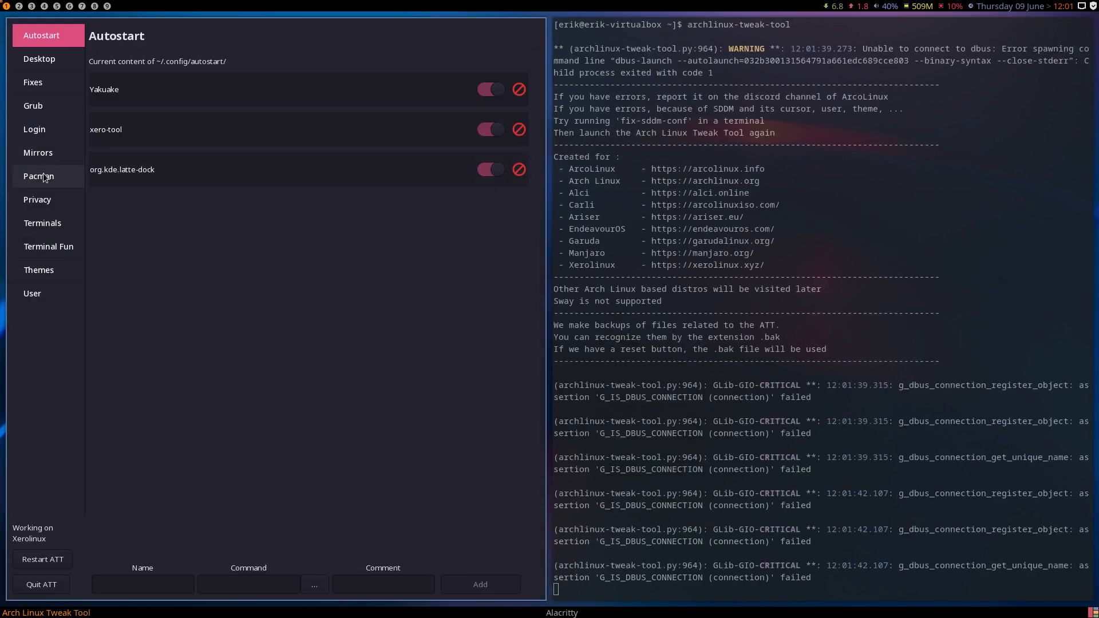
Open the LIGHTDM tab on the tweak tool's Login page
{"action": "left_click", "coordinate": [46, 131]}
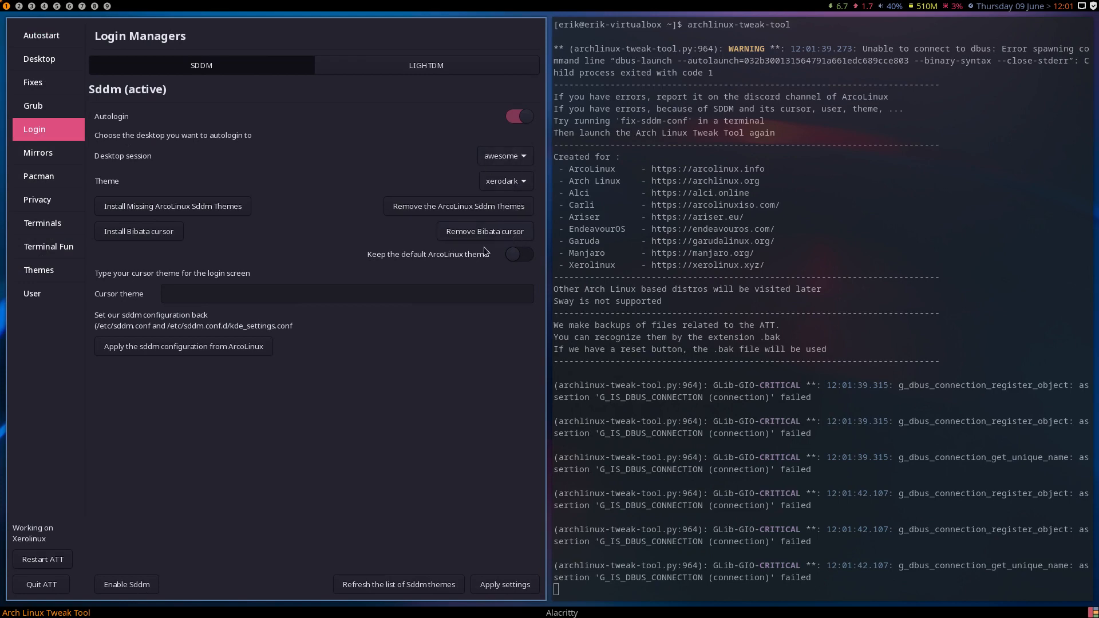
{"action": "left_click", "coordinate": [438, 68]}
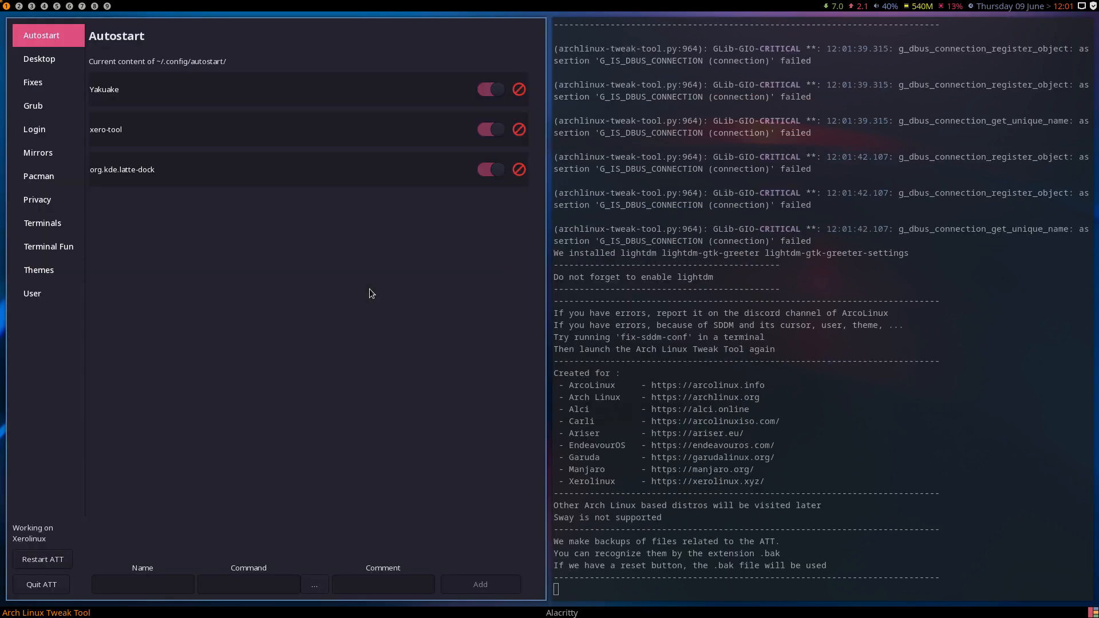
{"action": "left_click", "coordinate": [36, 129]}
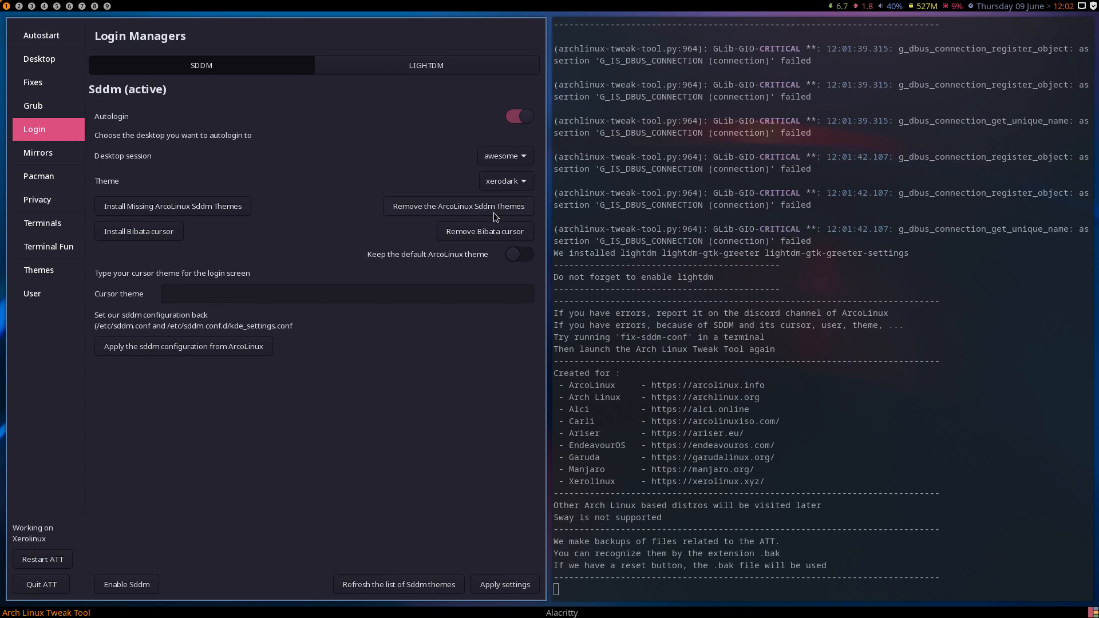
{"action": "left_click", "coordinate": [455, 66]}
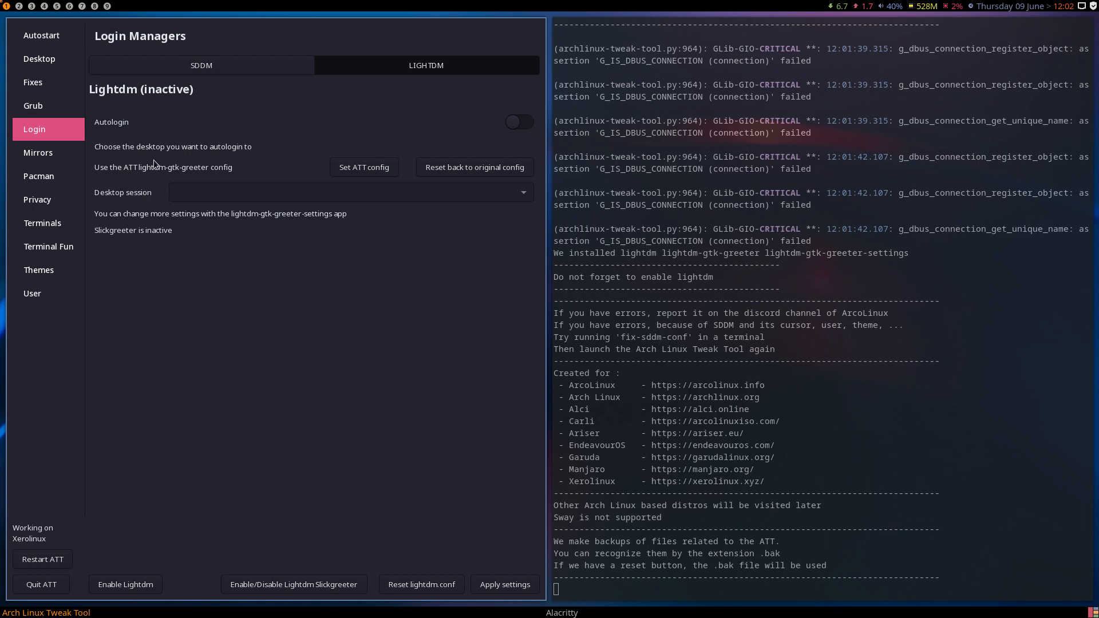
Turn on LightDM autologin with the awesome desktop session and apply the settings
{"action": "left_click", "coordinate": [531, 122]}
{"action": "left_click", "coordinate": [524, 193]}
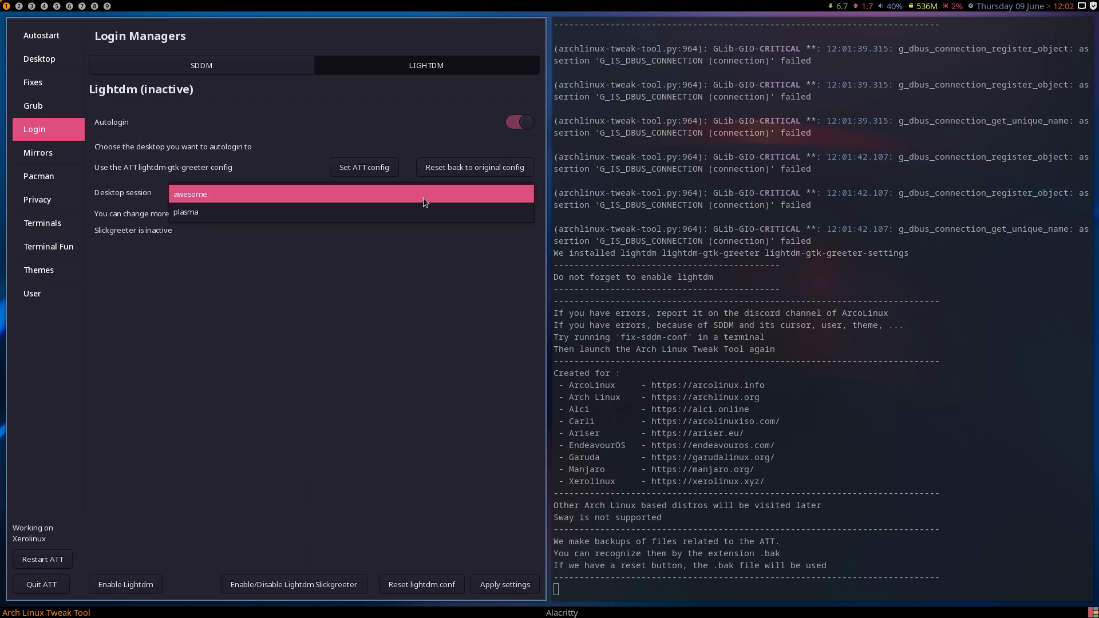
{"action": "left_click", "coordinate": [259, 195]}
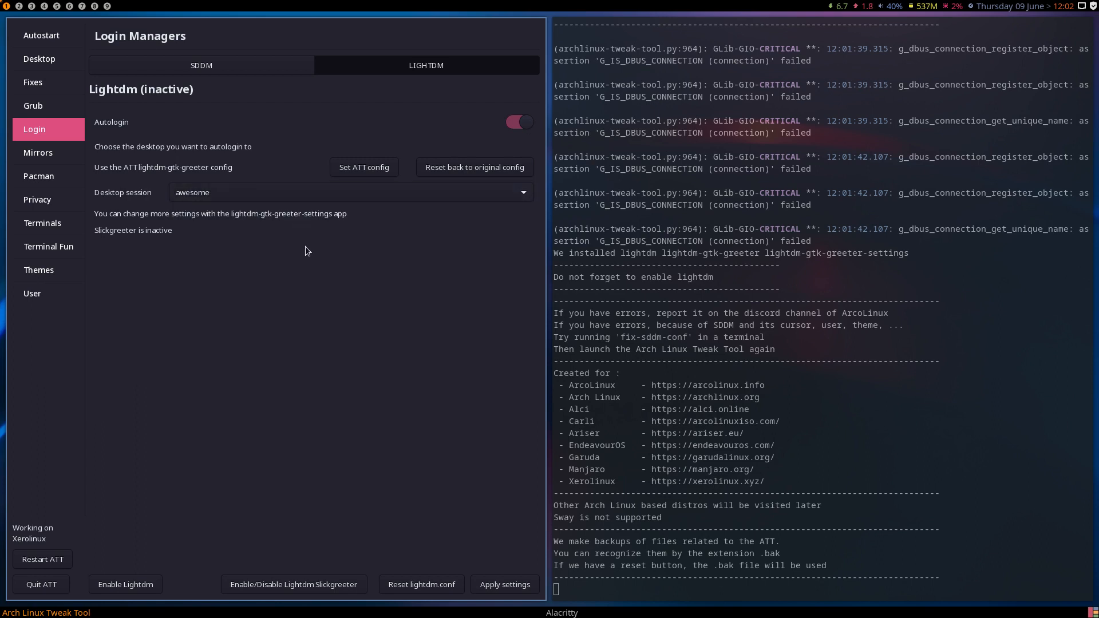
{"action": "left_click", "coordinate": [502, 590]}
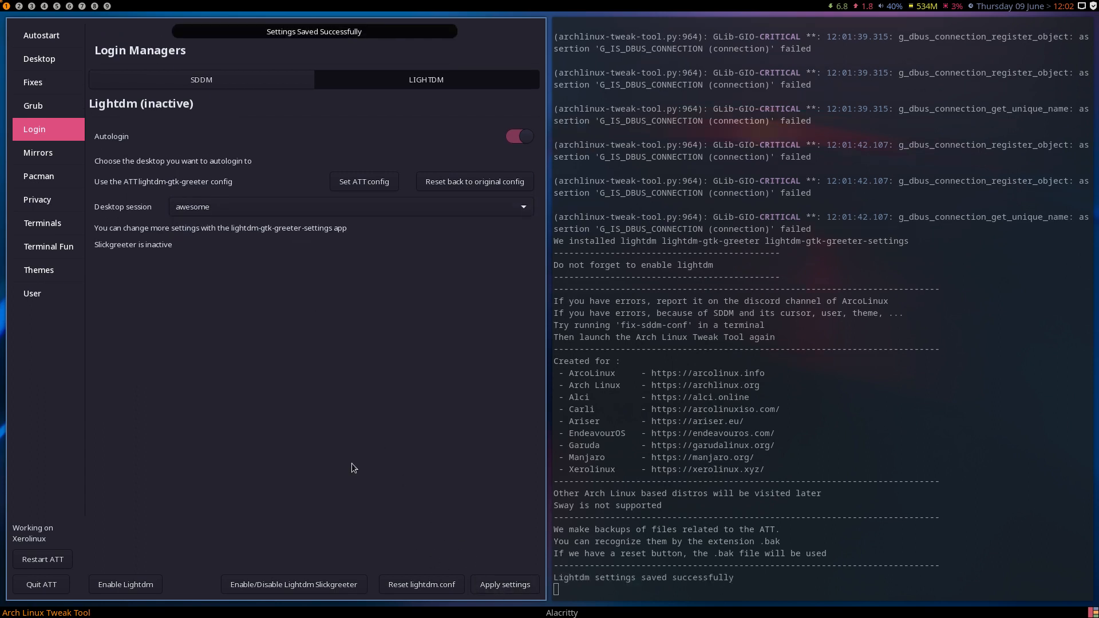
Enable LightDM as the login manager and quit the Arch Linux Tweak Tool
{"action": "left_click", "coordinate": [136, 589]}
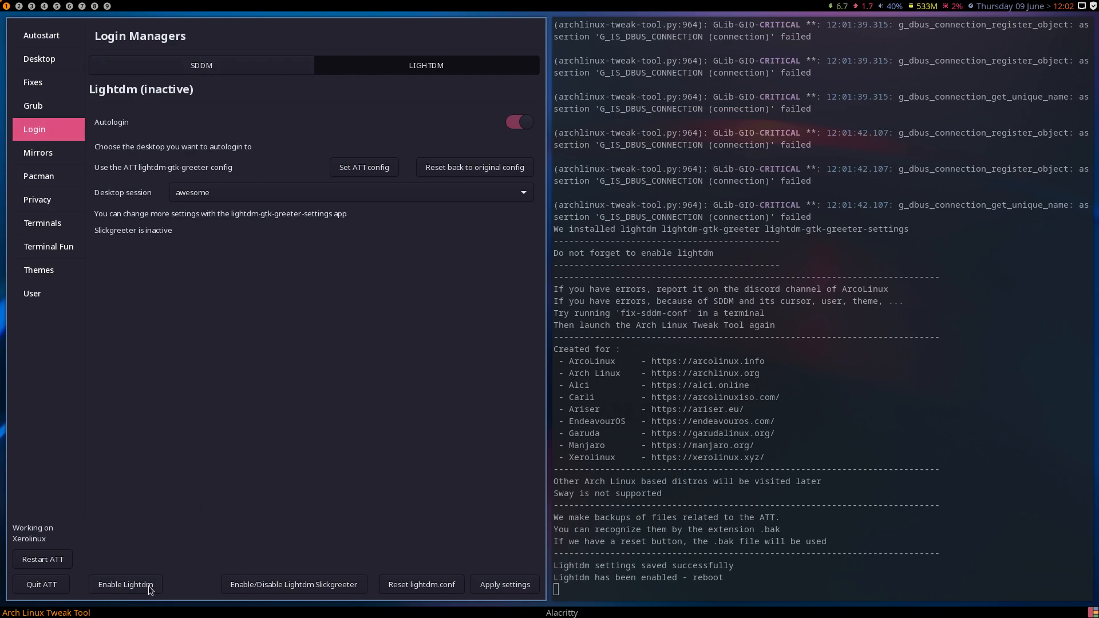
{"action": "left_click", "coordinate": [171, 72]}
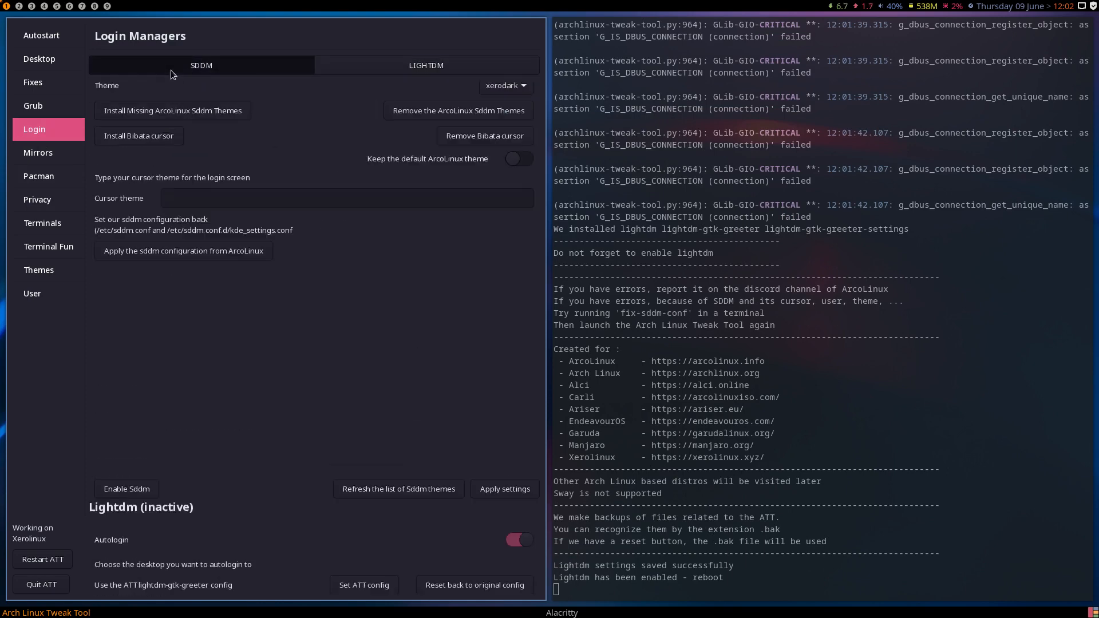
{"action": "left_click", "coordinate": [405, 67]}
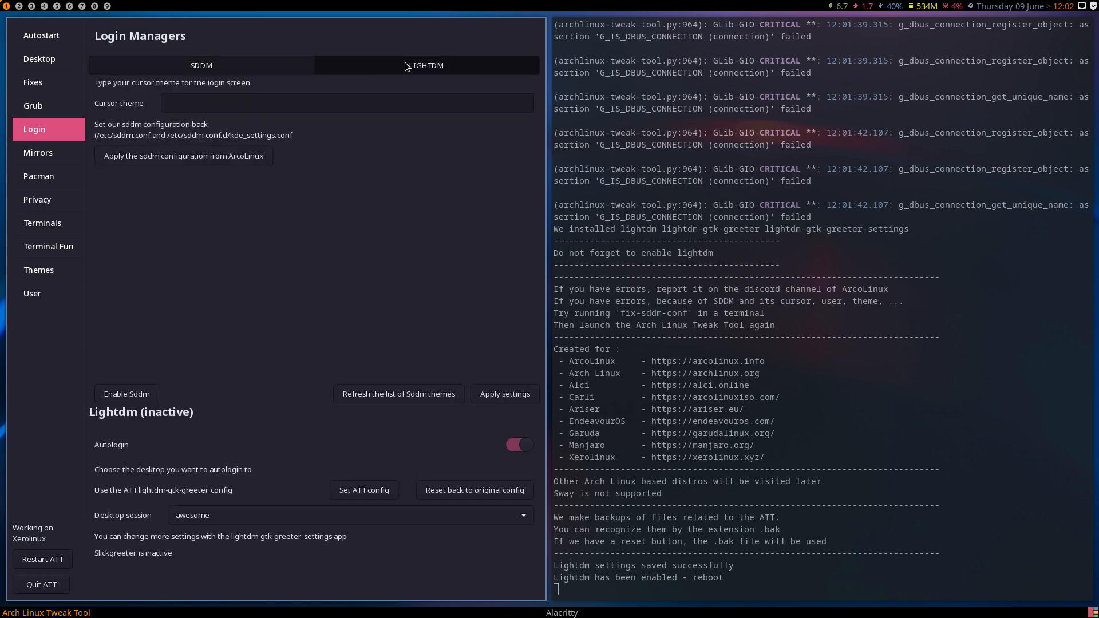
{"action": "left_click", "coordinate": [150, 579]}
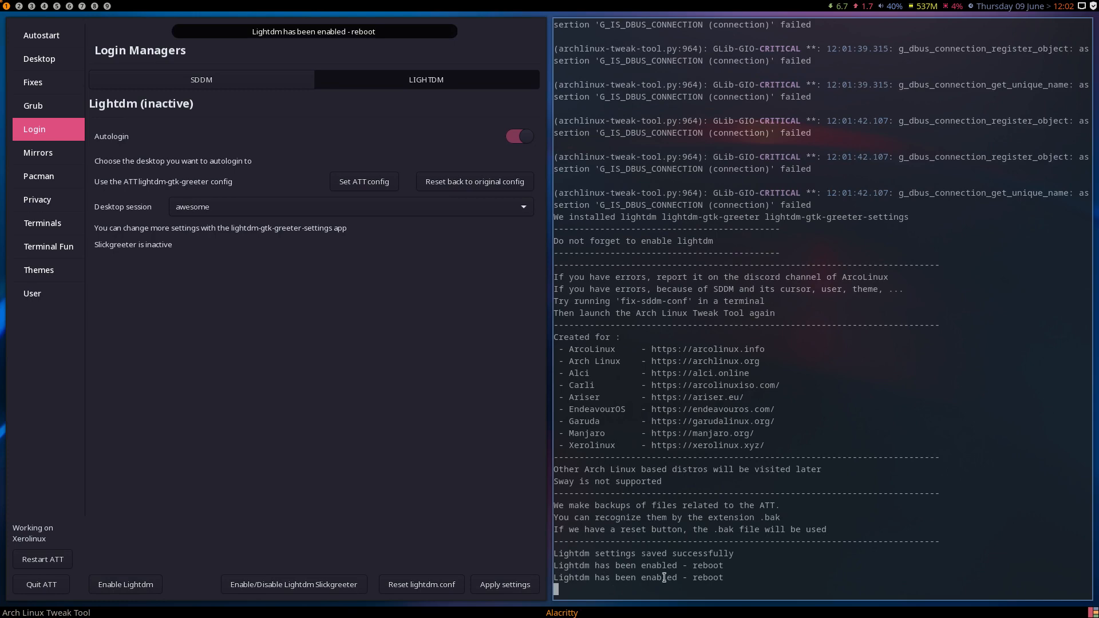
{"action": "left_click", "coordinate": [49, 590]}
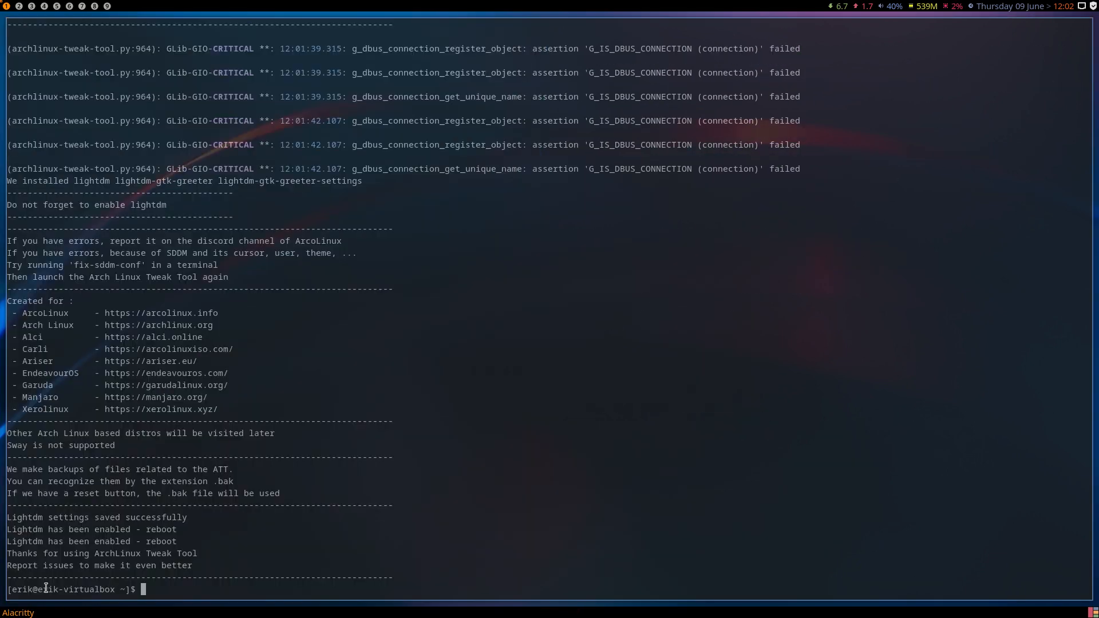
Reboot with the sr alias into awesome, then log out to the LightDM greeter
{"action": "type", "text": "sr"}
{"action": "key", "text": "Return"}
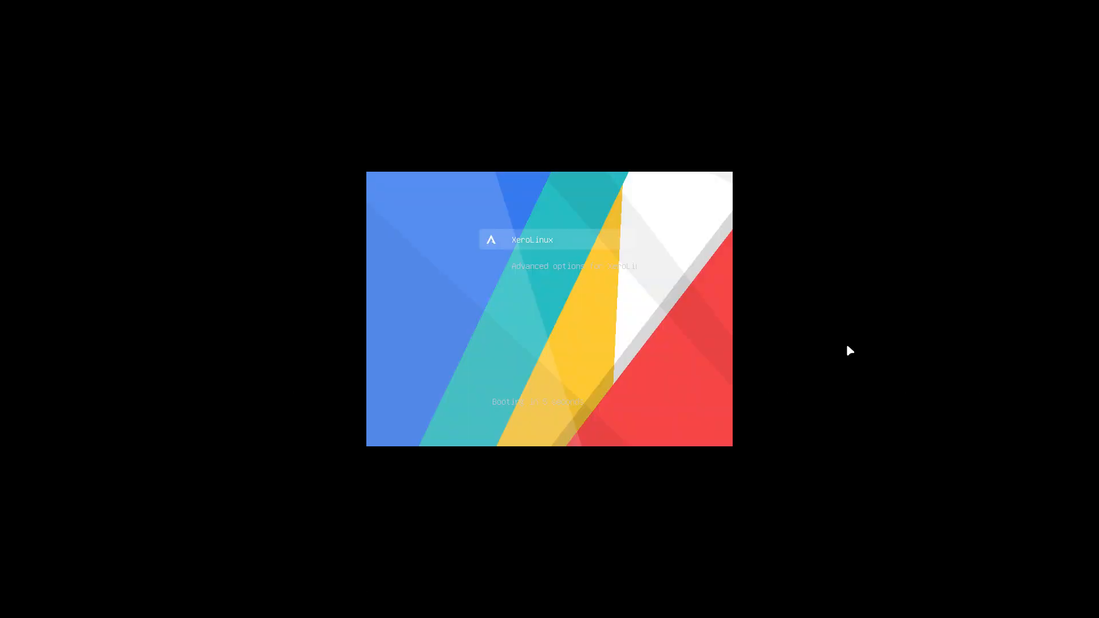
{"action": "key", "text": "Return"}
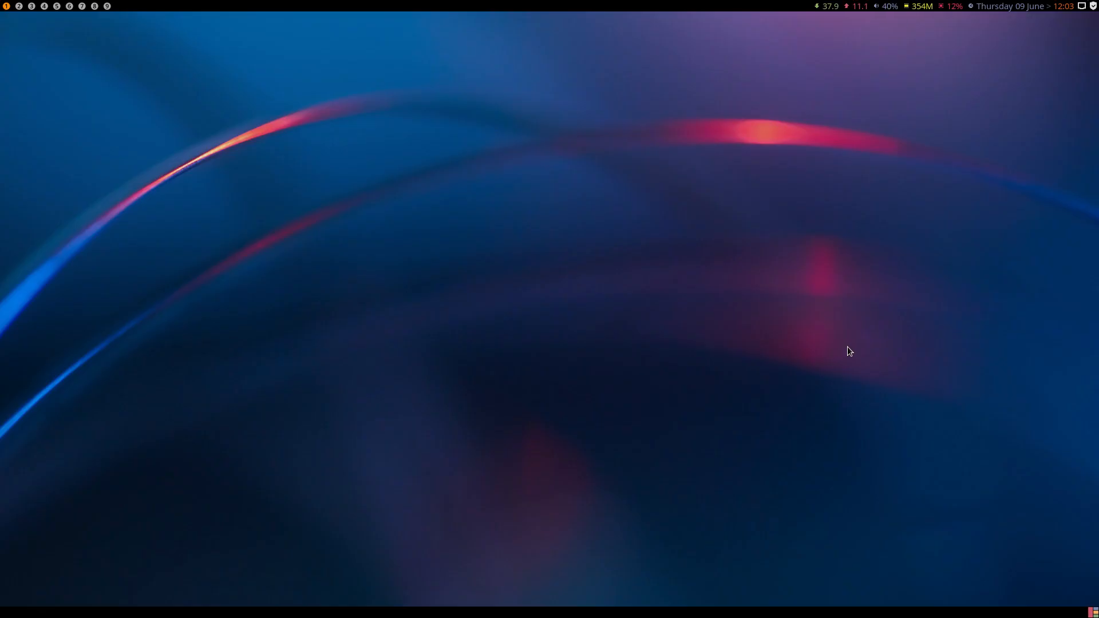
{"action": "key", "text": "super+x"}
{"action": "key", "text": "s"}
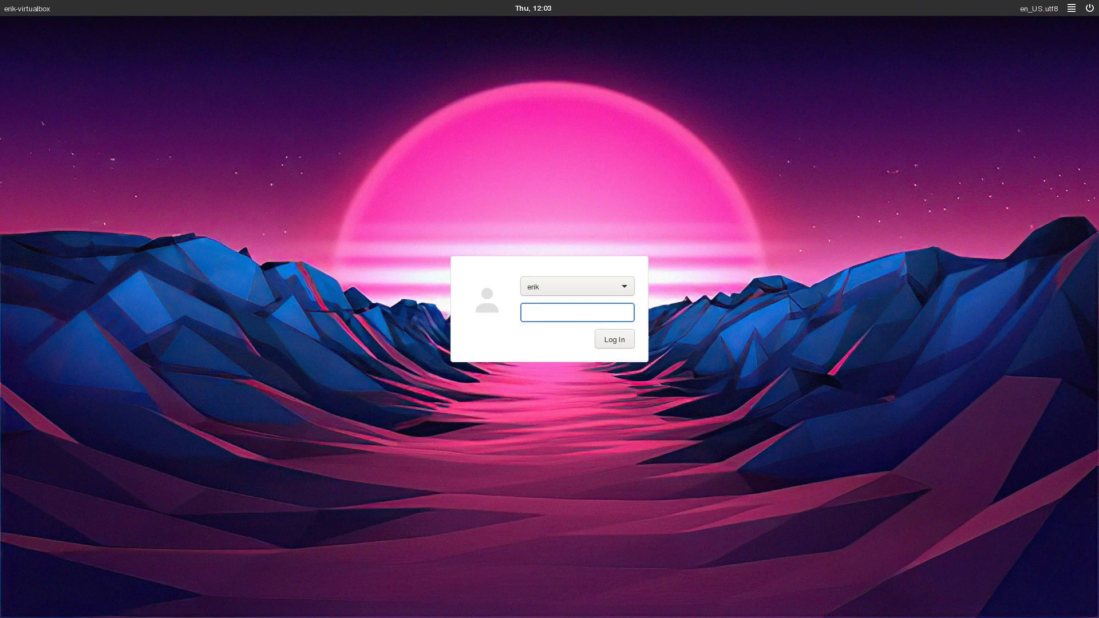
Check the session list, then log into Plasma with the user's password
{"action": "left_click", "coordinate": [1071, 9]}
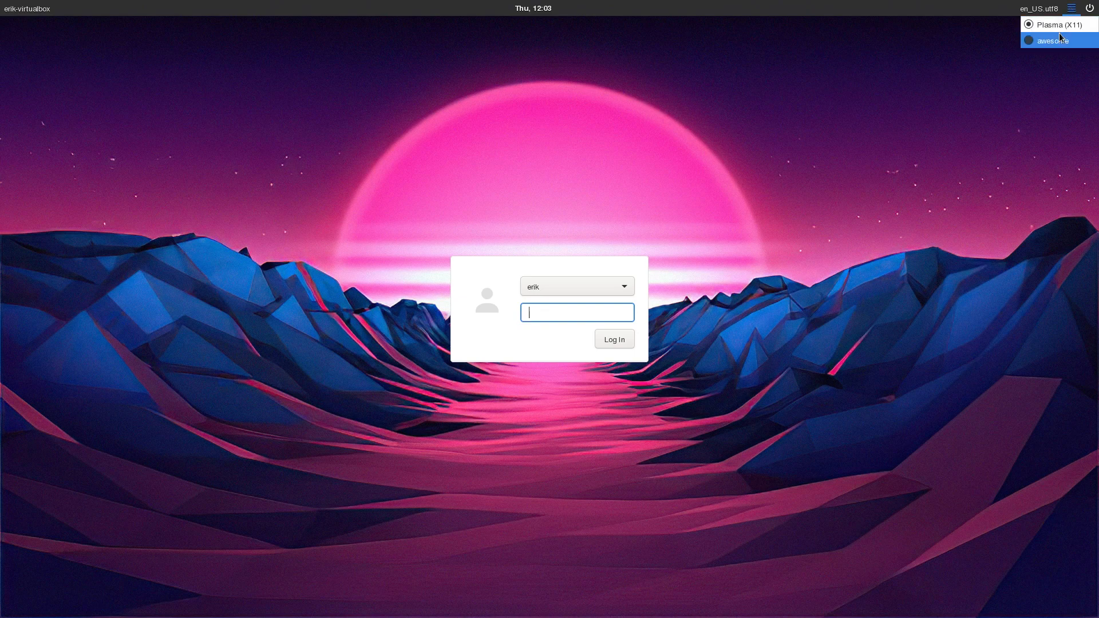
{"action": "left_click", "coordinate": [597, 295]}
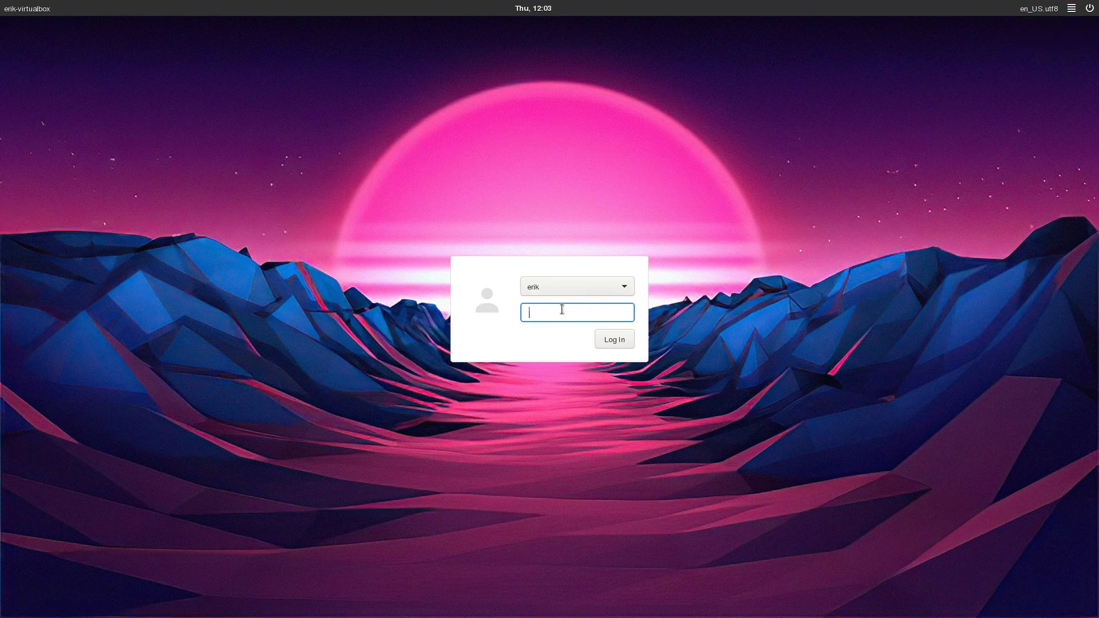
{"action": "left_click", "coordinate": [620, 342]}
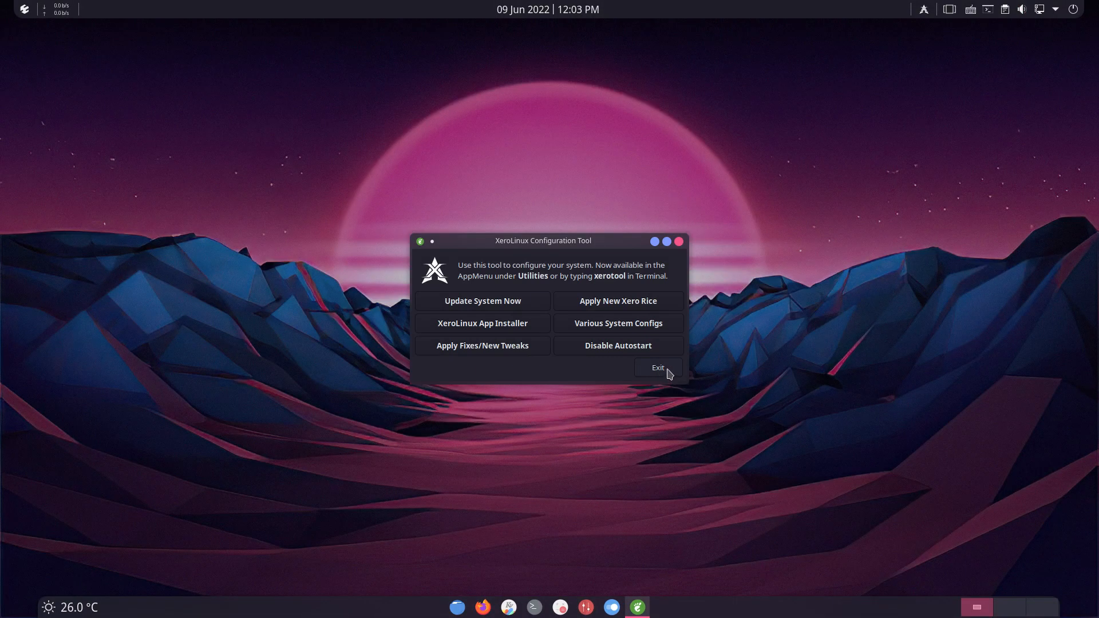
Close the XeroLinux welcome tool and start the archlinux-tweak-tool command in Konsole
{"action": "left_click", "coordinate": [658, 368]}
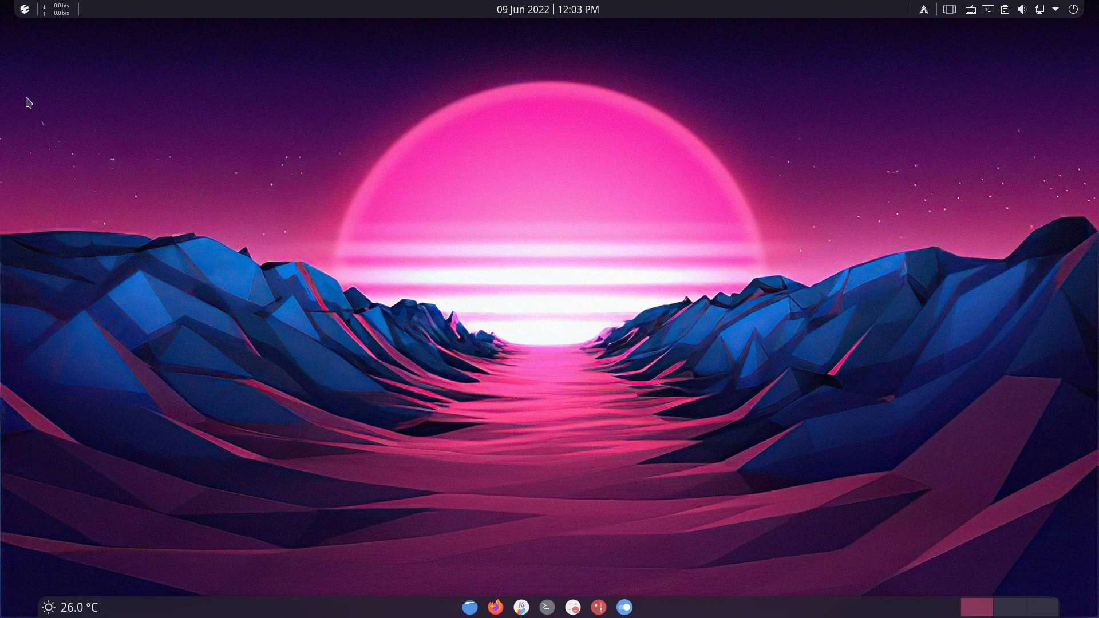
{"action": "left_click", "coordinate": [547, 608]}
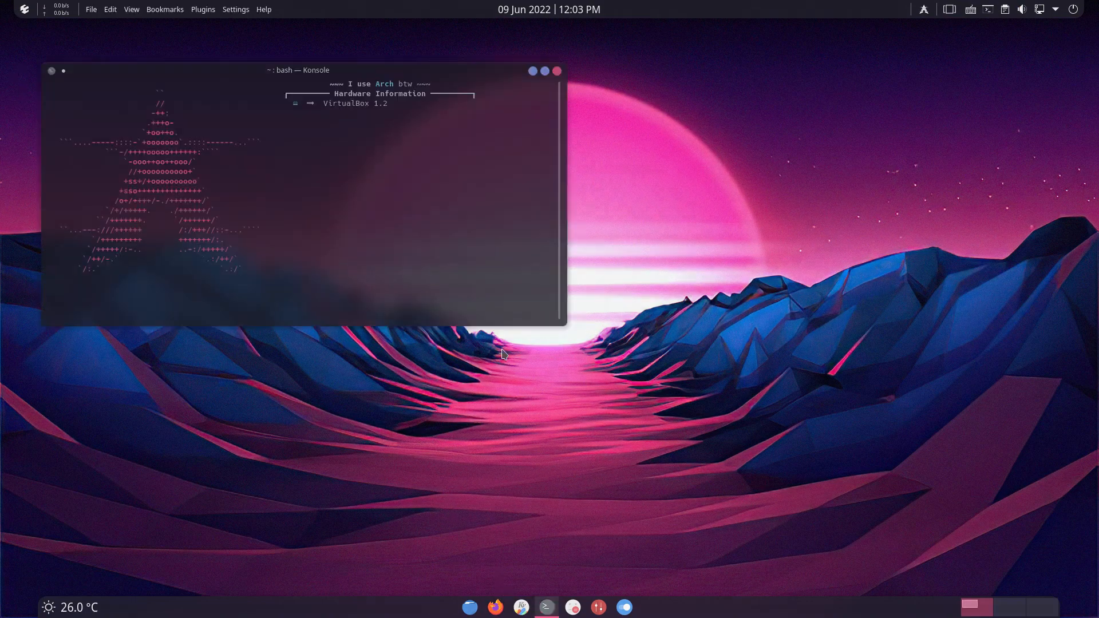
{"action": "type", "text": "archl"}
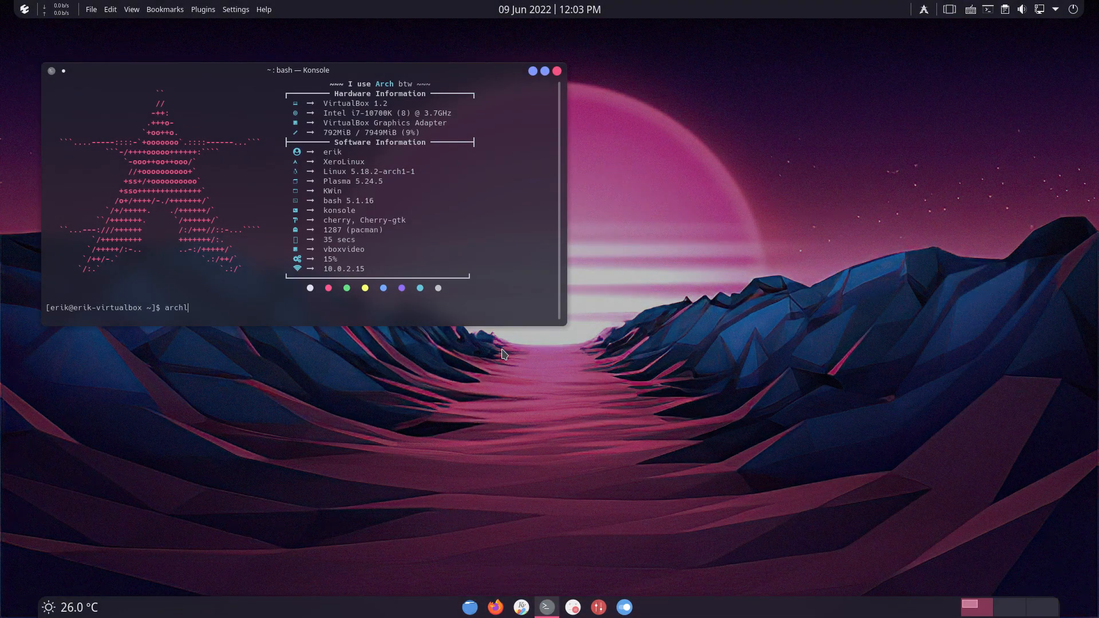
{"action": "key", "text": "Tab"}
Launch archlinux-tweak-tool and authenticate with the administrator password
{"action": "type", "text": "t"}
{"action": "key", "text": "Tab"}
{"action": "key", "text": "Return"}
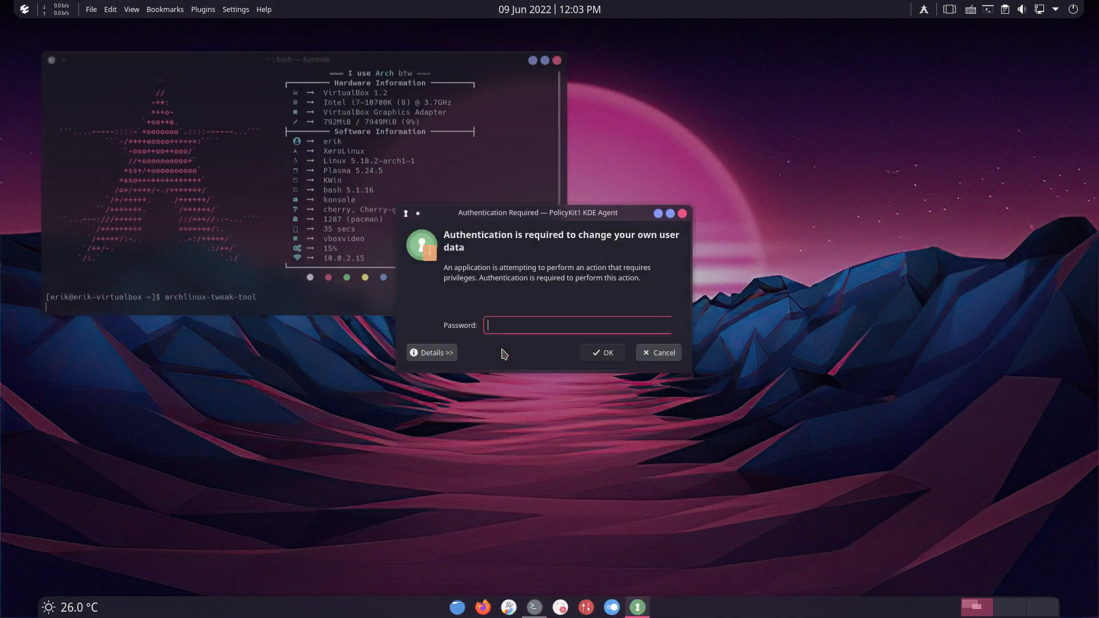
{"action": "key", "text": "Return"}
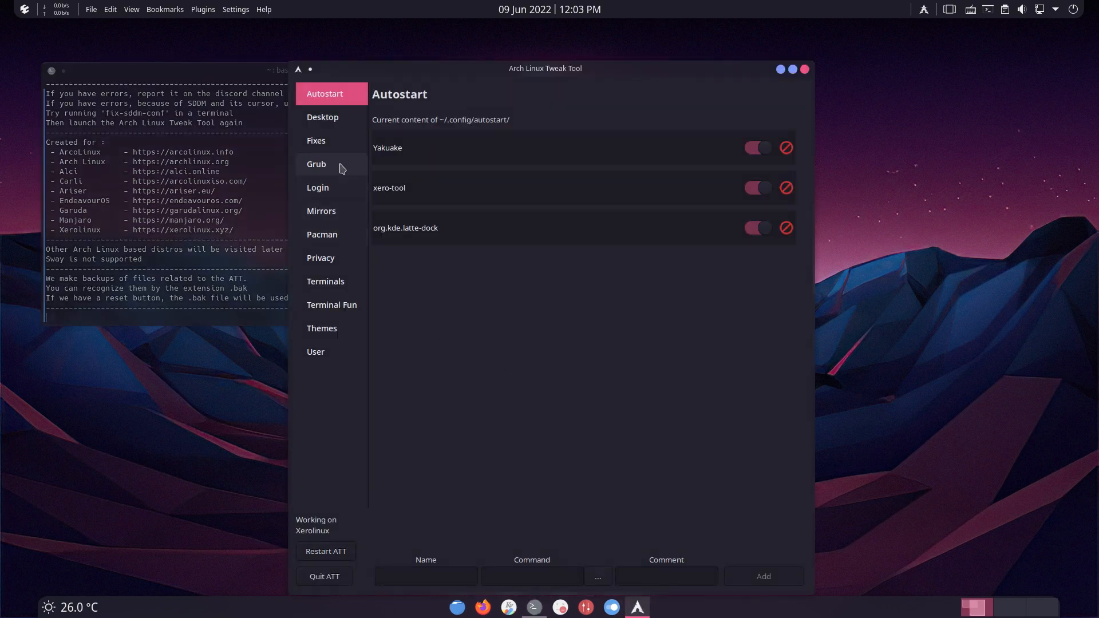
Turn on LightDM autologin under Login > LIGHTDM and apply the settings
{"action": "left_click", "coordinate": [329, 187]}
{"action": "left_click", "coordinate": [704, 122]}
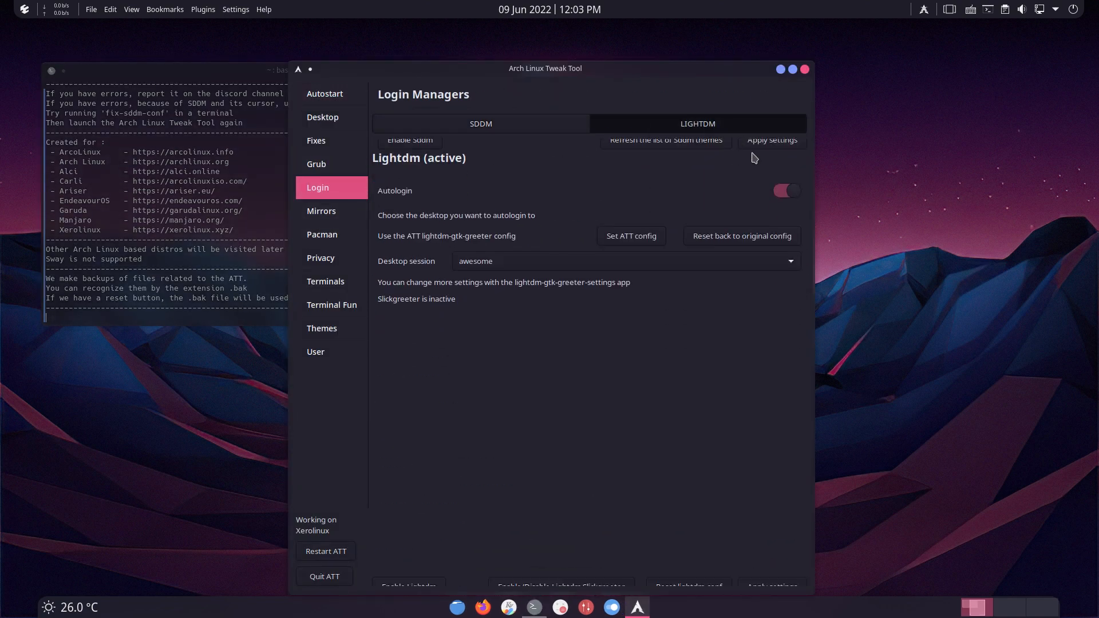
{"action": "left_click", "coordinate": [780, 180]}
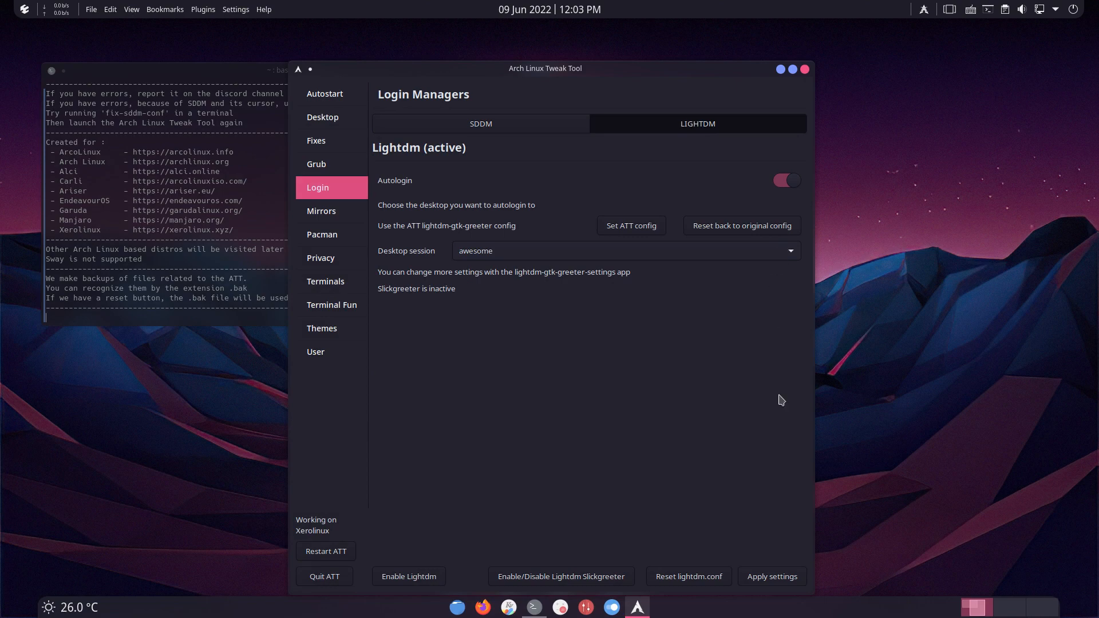
{"action": "left_click", "coordinate": [787, 584]}
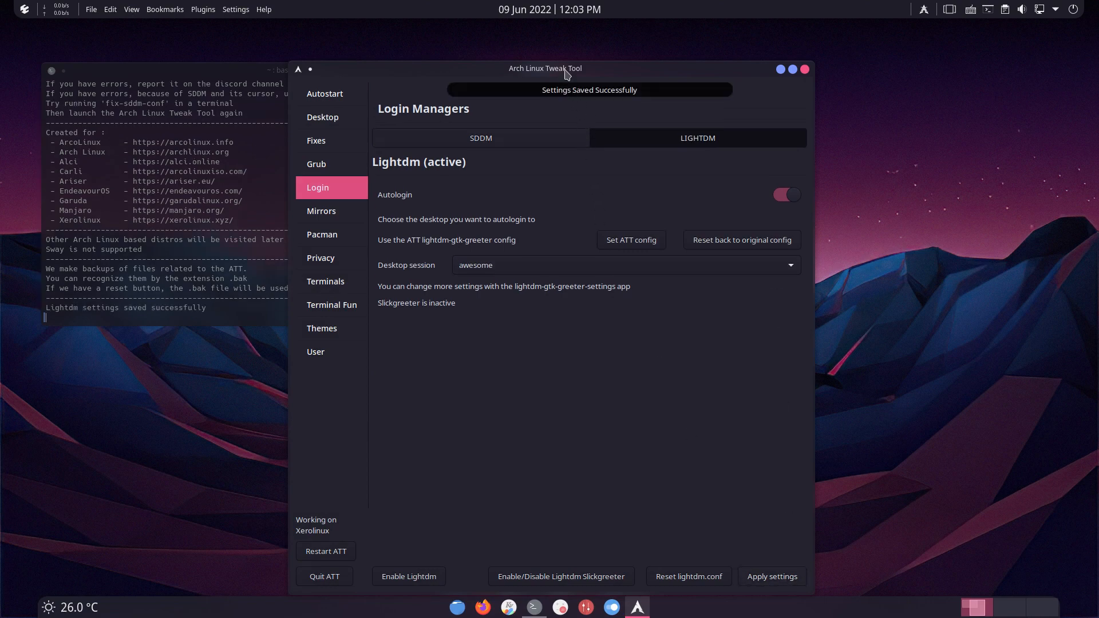
{"action": "left_click_drag", "start_coordinate": [568, 68], "coordinate": [766, 73]}
{"action": "left_click", "coordinate": [458, 606]}
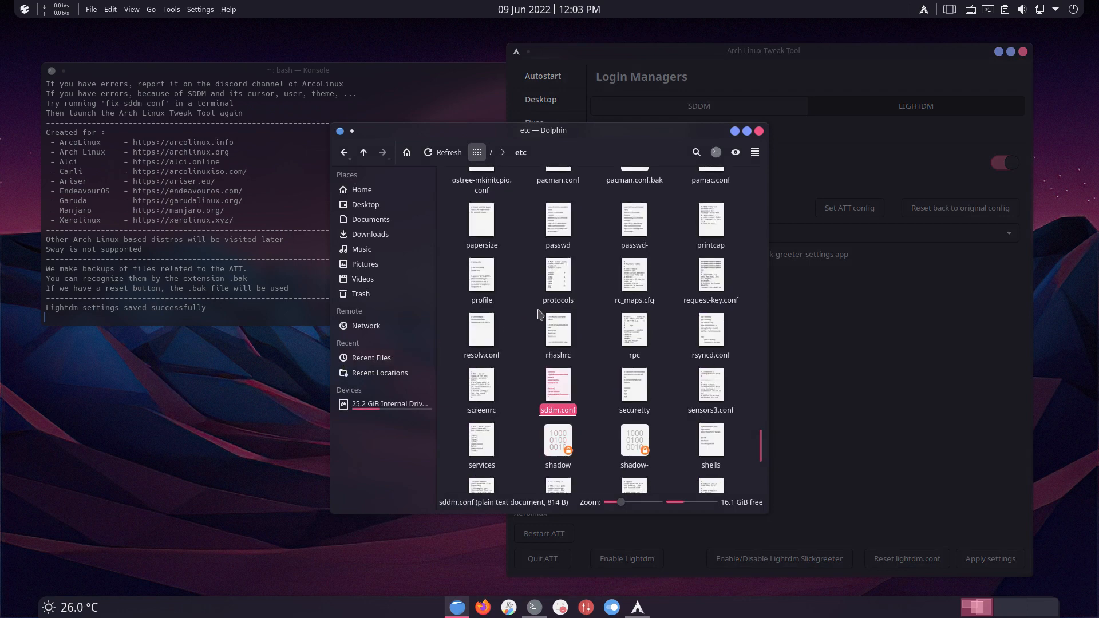
Go from /etc into the lightdm folder and open lightdm.conf
{"action": "left_click", "coordinate": [534, 314]}
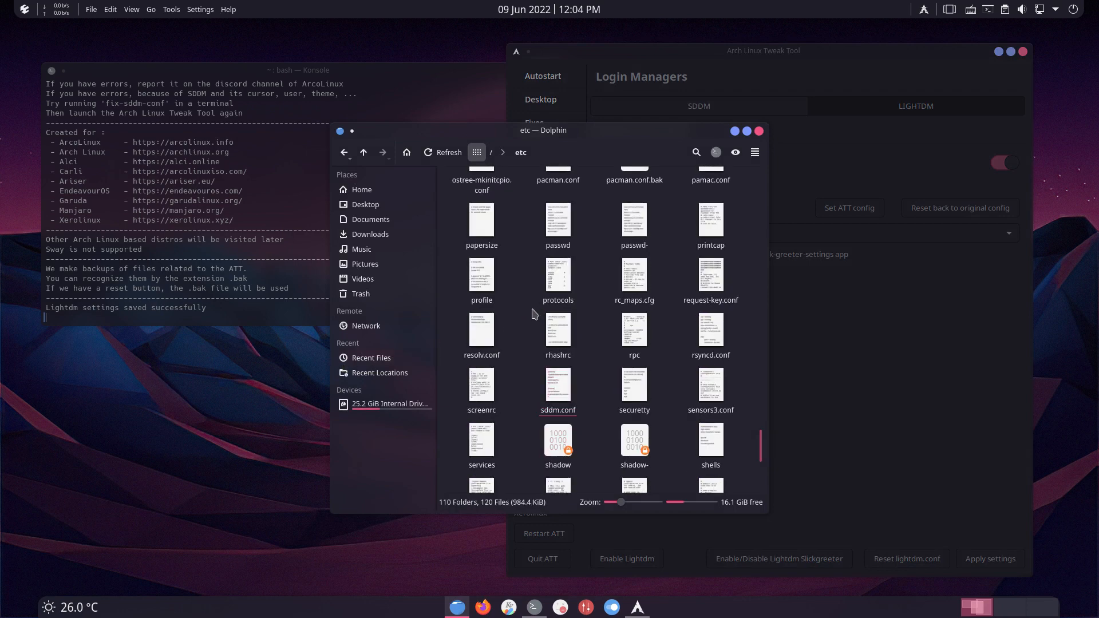
{"action": "scroll", "coordinate": [534, 314], "scroll_direction": "up", "scroll_amount": 10}
{"action": "left_click", "coordinate": [560, 245]}
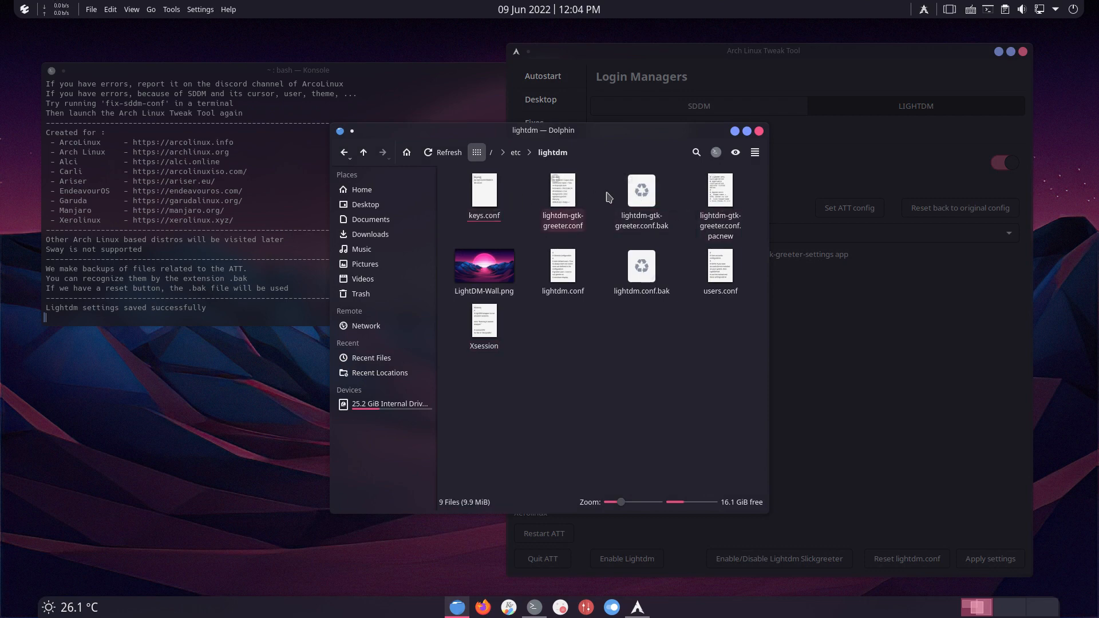
{"action": "mouse_move", "coordinate": [484, 337]}
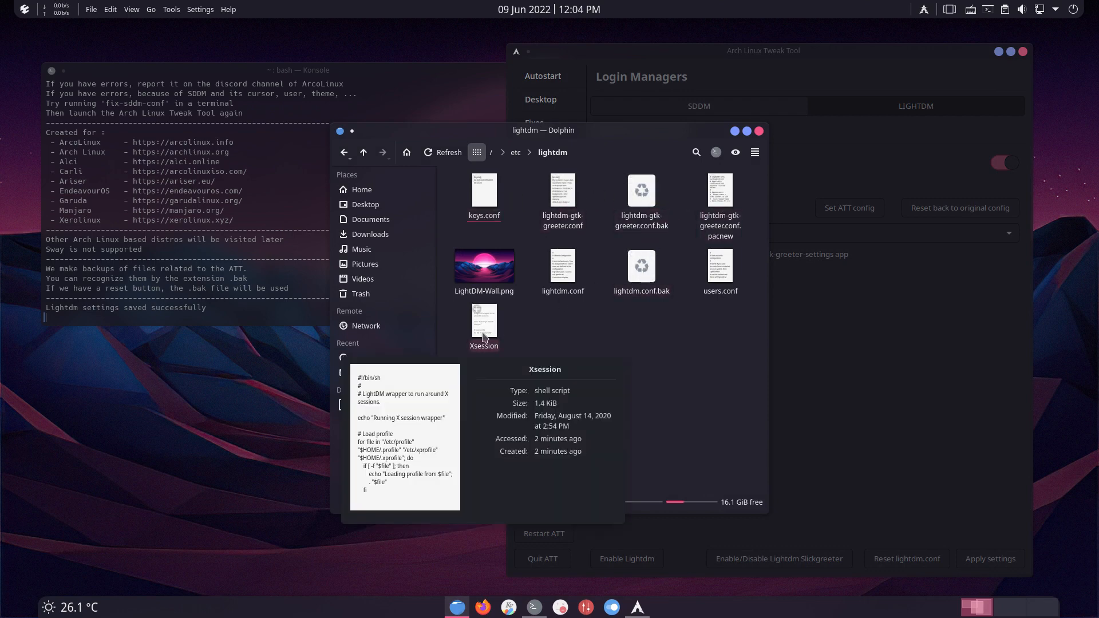
{"action": "mouse_move", "coordinate": [481, 258]}
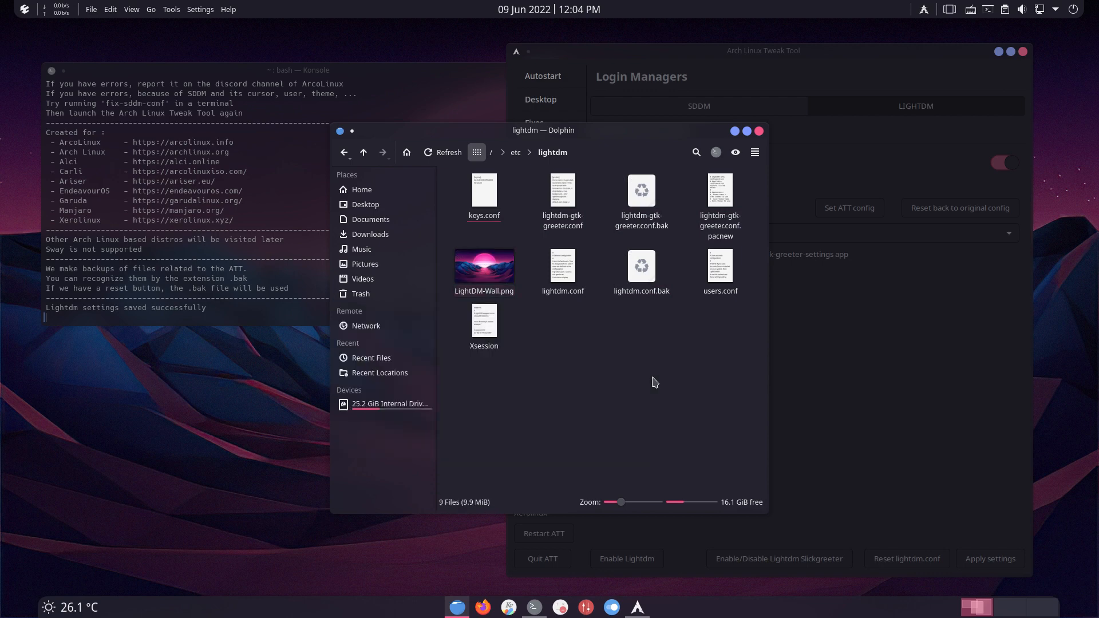
{"action": "double_click", "coordinate": [563, 271]}
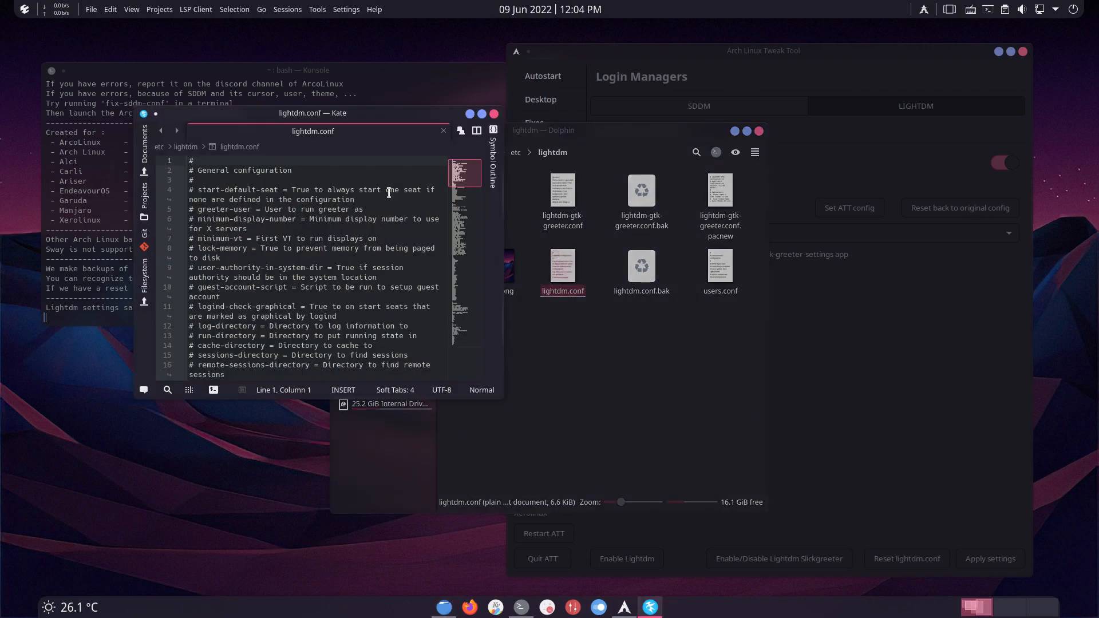
Highlight the autologin-user (line 120) and autologin-session=awesome (line 123) lines in lightdm.conf
{"action": "left_click", "coordinate": [482, 113]}
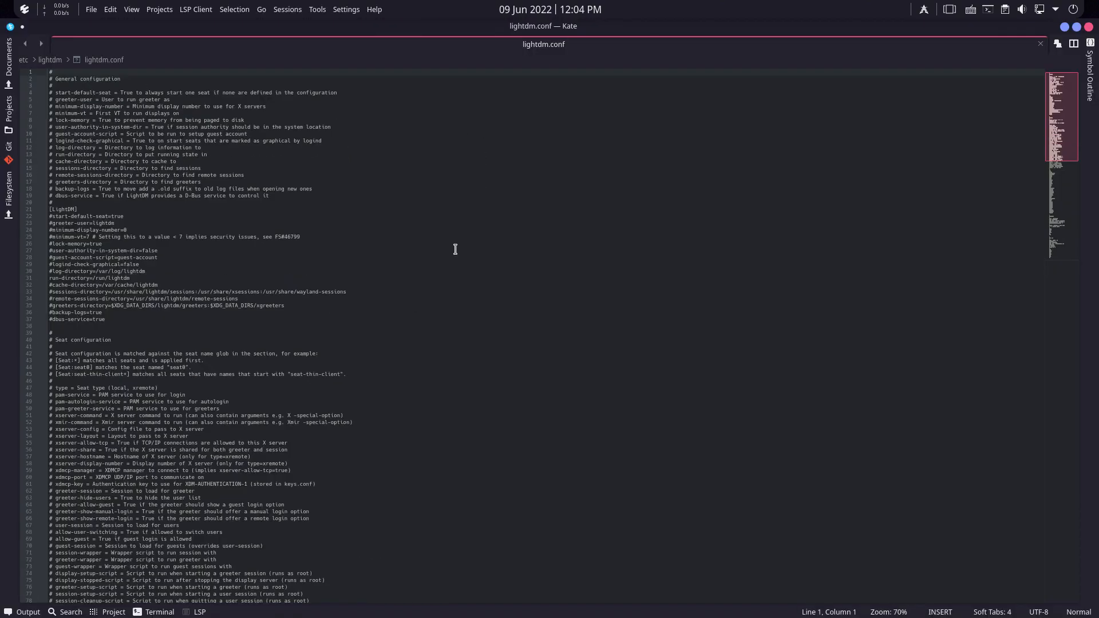
{"action": "scroll", "coordinate": [455, 249], "scroll_direction": "up", "scroll_amount": 4}
{"action": "scroll", "coordinate": [455, 249], "scroll_direction": "down", "scroll_amount": 15}
{"action": "scroll", "coordinate": [455, 249], "scroll_direction": "down", "scroll_amount": 20}
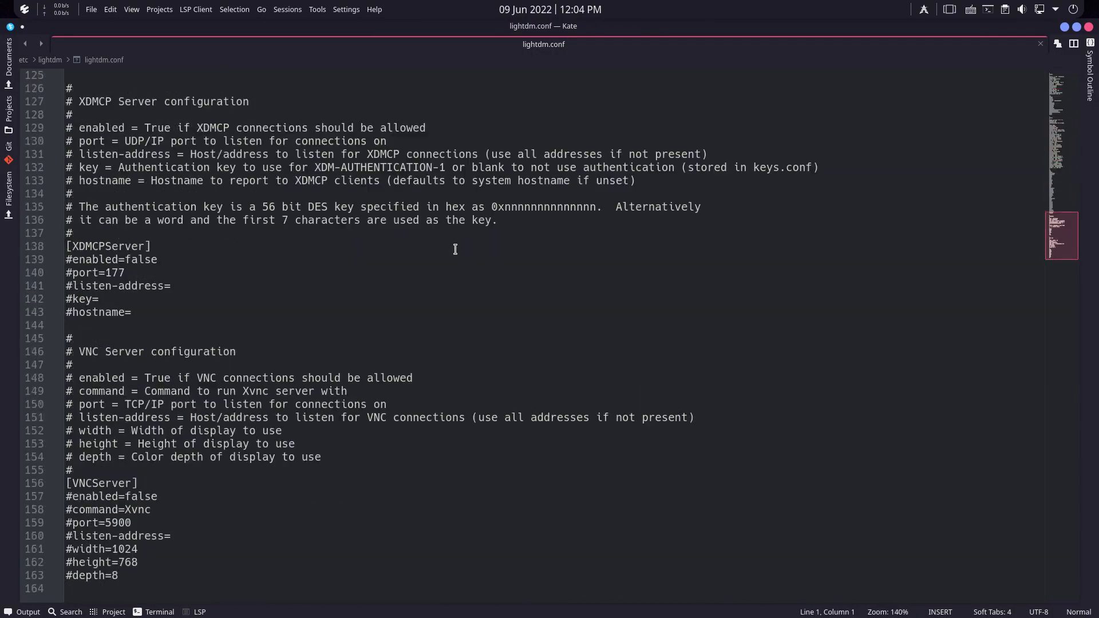
{"action": "scroll", "coordinate": [452, 249], "scroll_direction": "up", "scroll_amount": 5}
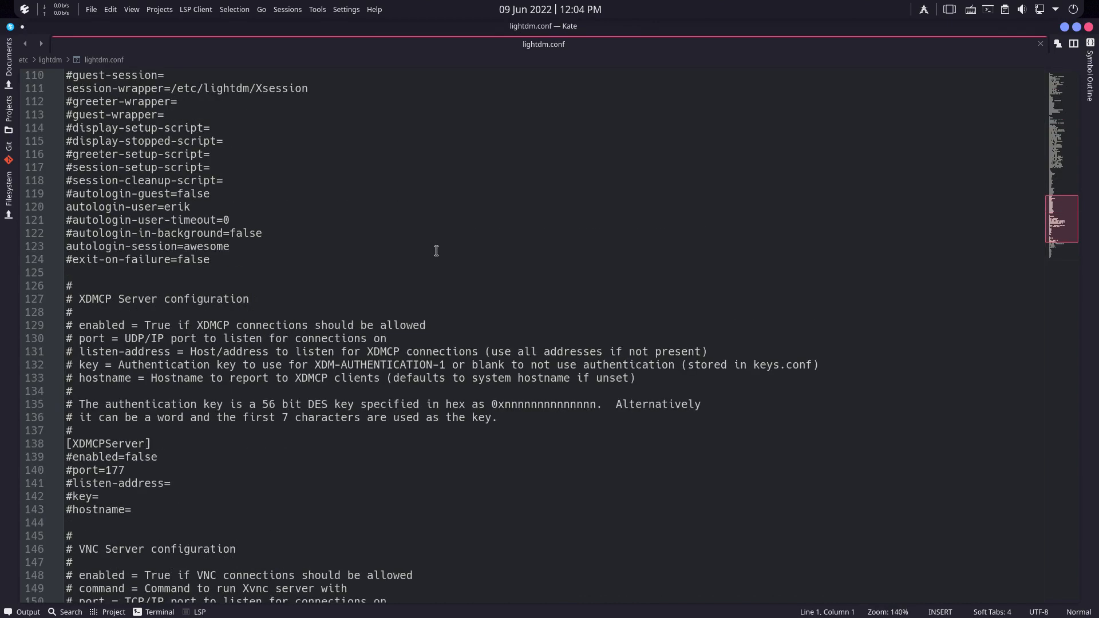
{"action": "left_click_drag", "start_coordinate": [193, 207], "coordinate": [66, 208]}
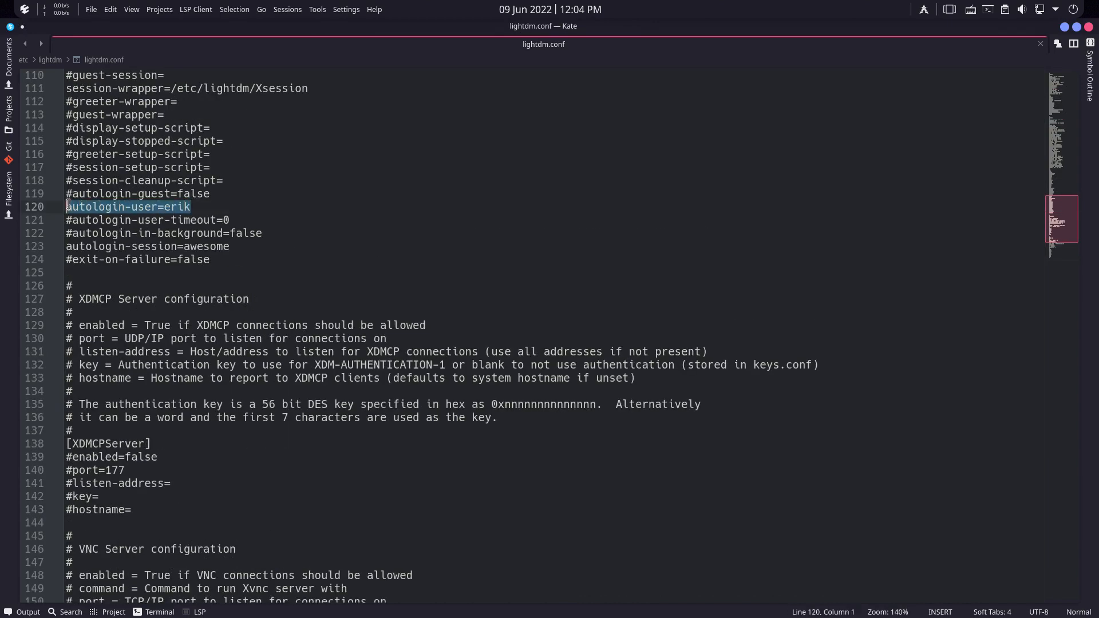
{"action": "left_click_drag", "start_coordinate": [231, 246], "coordinate": [57, 246]}
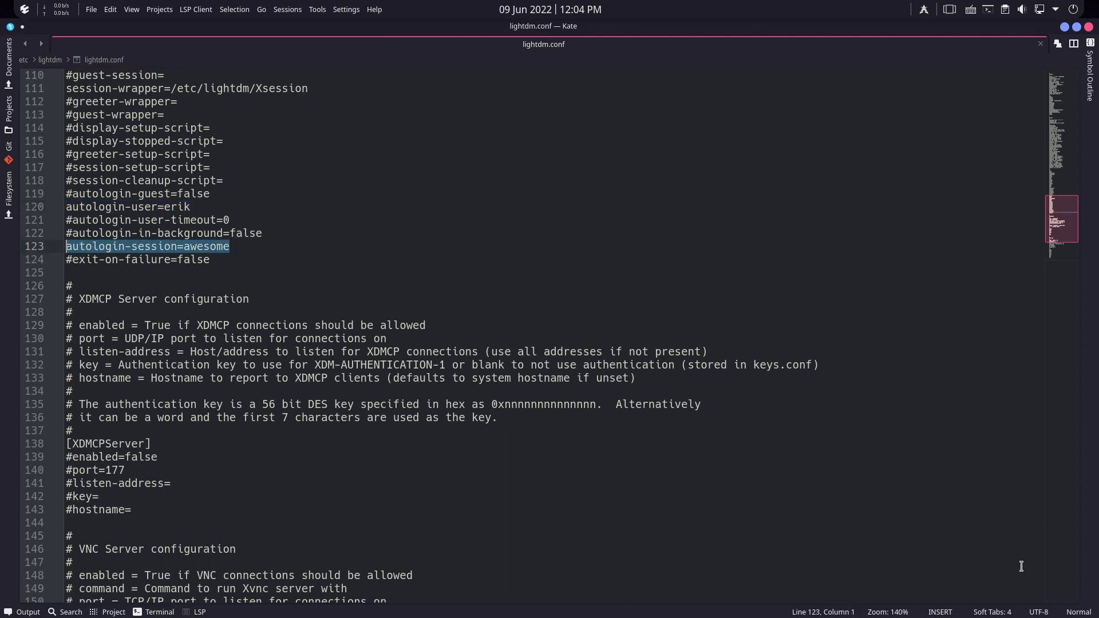
{"action": "mouse_move", "coordinate": [968, 616]}
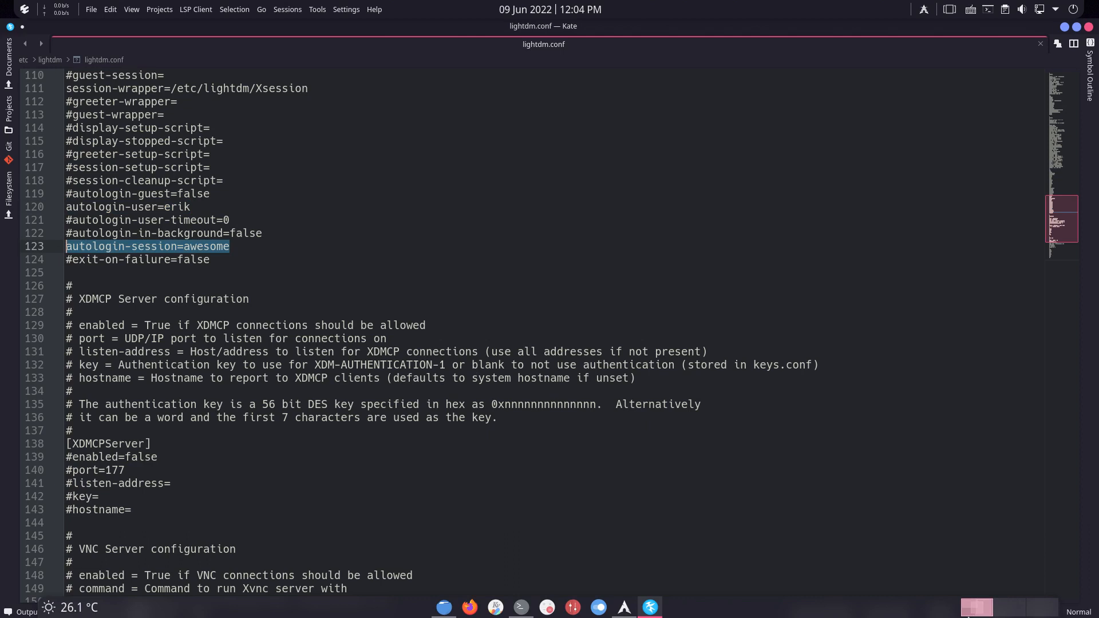
{"action": "left_click", "coordinate": [1032, 543]}
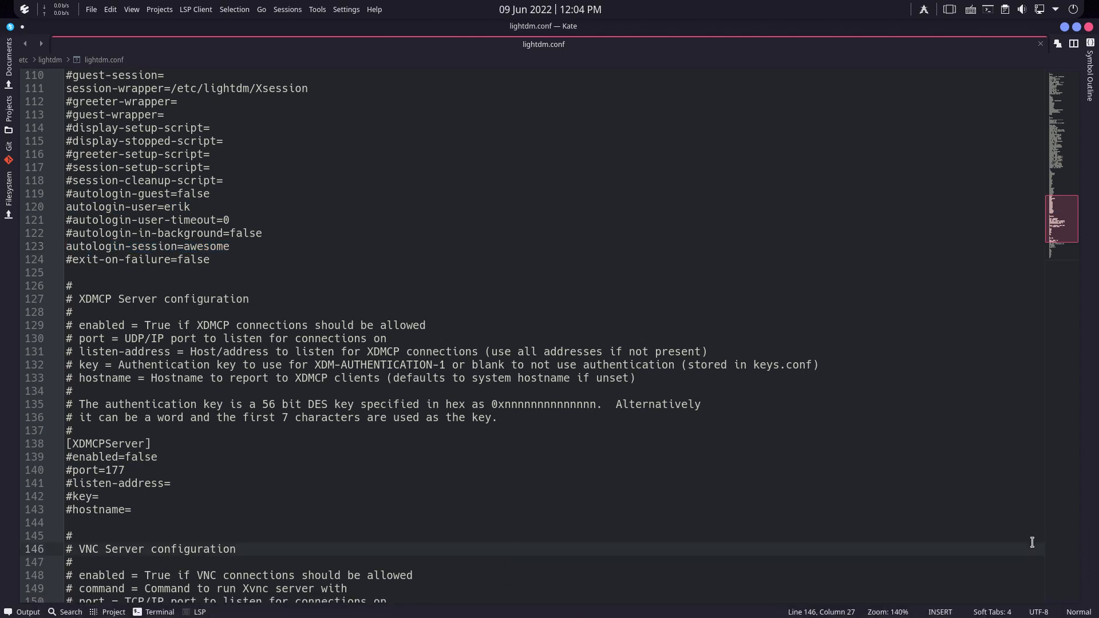
Switch lightdm.conf to Perl syntax highlighting, return to the top, and close Kate
{"action": "left_click", "coordinate": [1080, 612]}
{"action": "type", "text": "perl"}
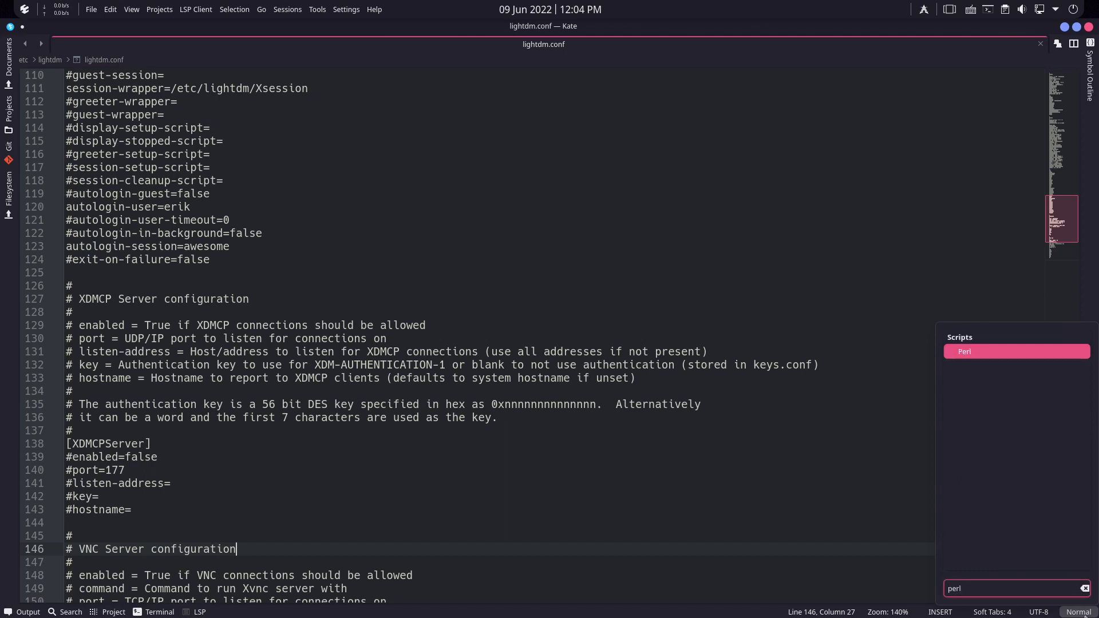
{"action": "key", "text": "Return"}
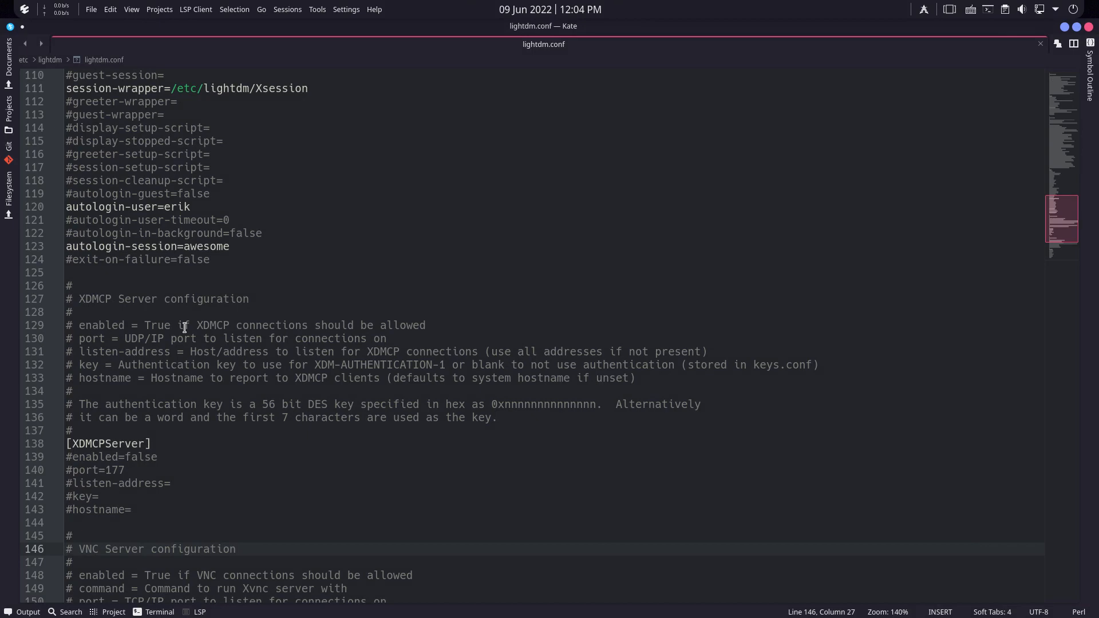
{"action": "scroll", "coordinate": [184, 328], "scroll_direction": "down", "scroll_amount": 5}
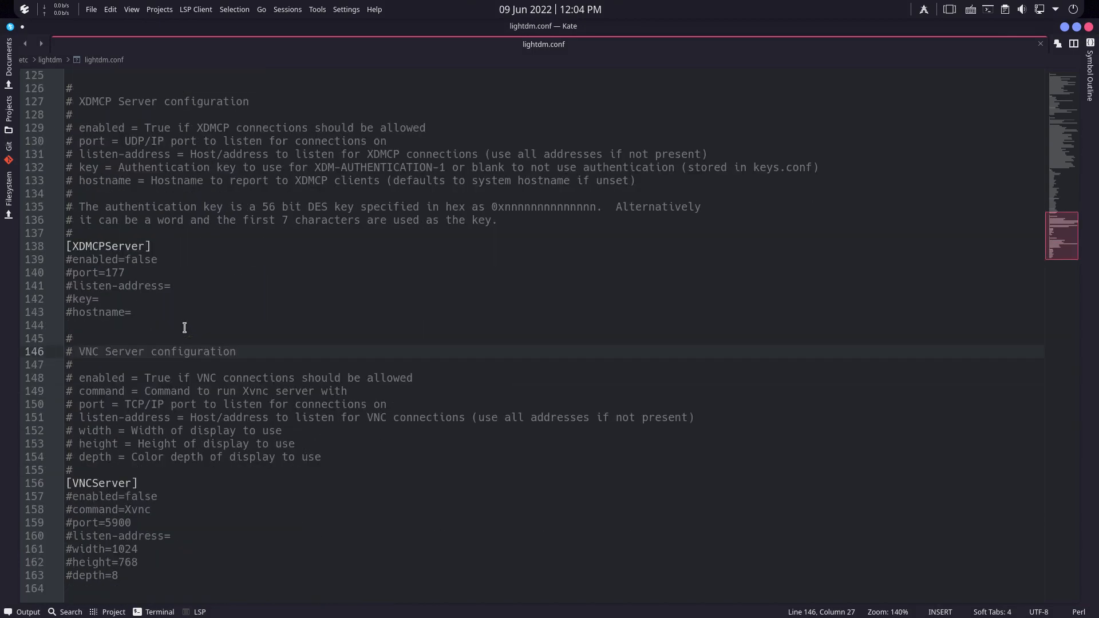
{"action": "scroll", "coordinate": [185, 328], "scroll_direction": "up", "scroll_amount": 7}
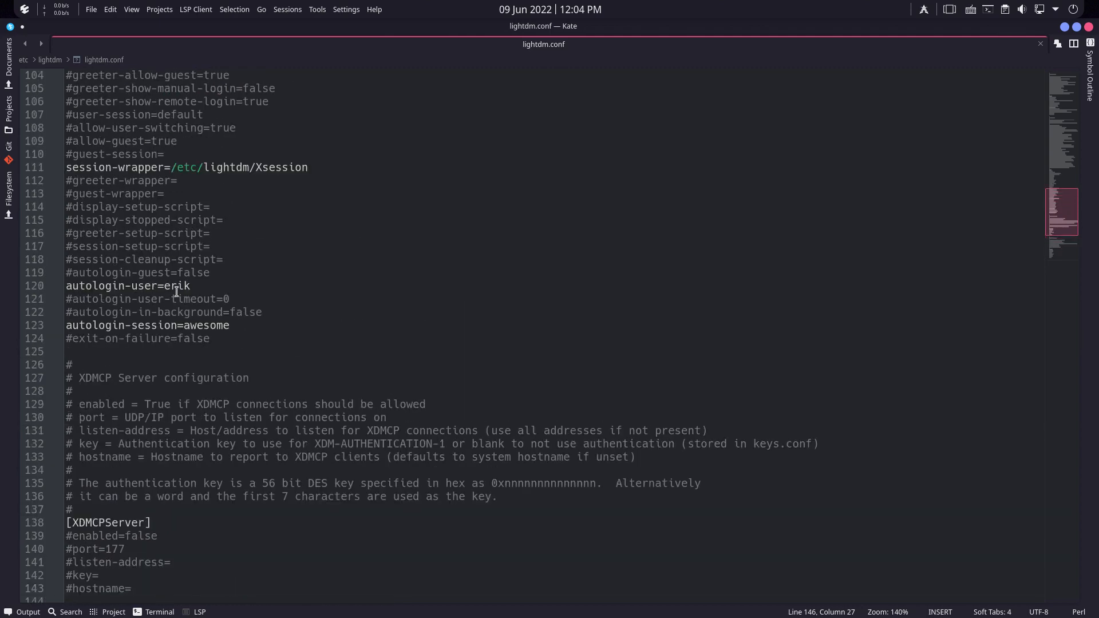
{"action": "scroll", "coordinate": [177, 292], "scroll_direction": "up", "scroll_amount": 4}
{"action": "scroll", "coordinate": [176, 292], "scroll_direction": "up", "scroll_amount": 18}
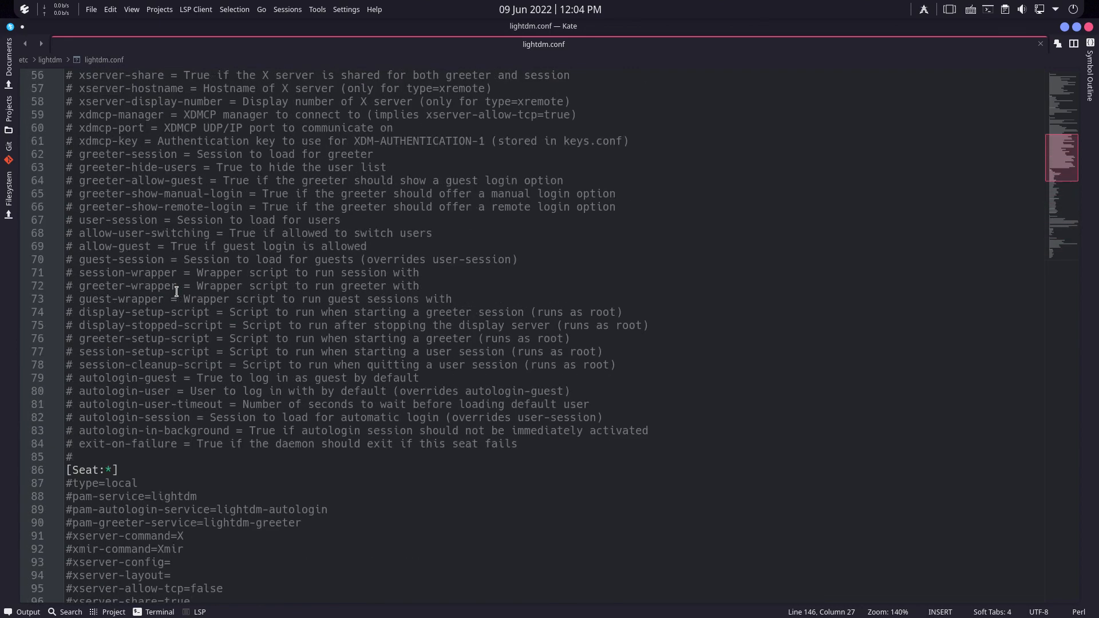
{"action": "scroll", "coordinate": [176, 292], "scroll_direction": "up", "scroll_amount": 6}
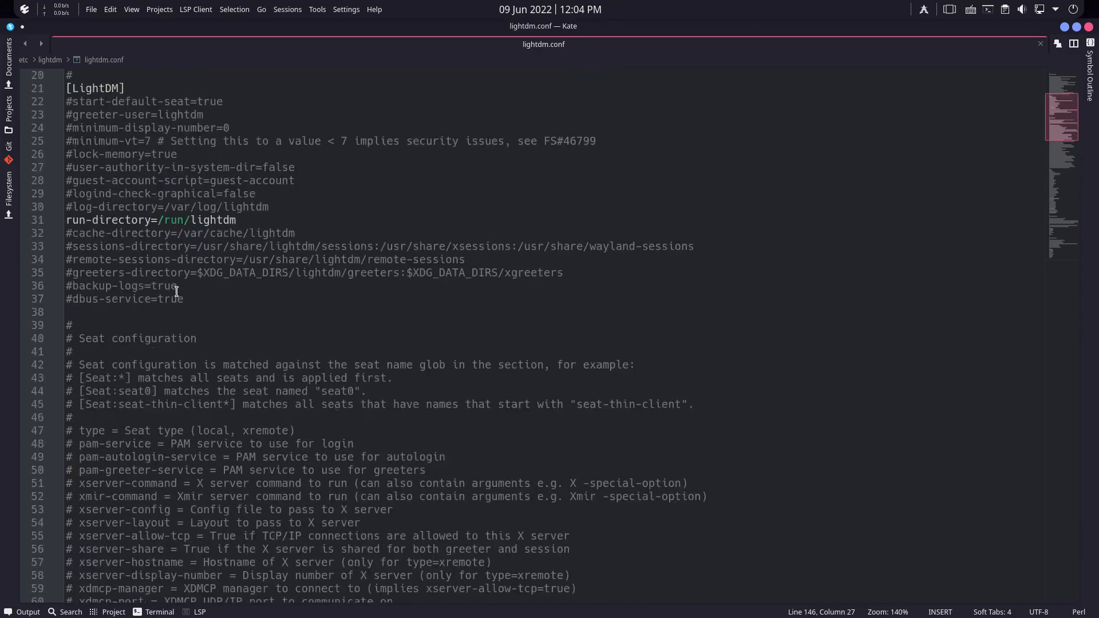
{"action": "left_click", "coordinate": [1088, 26]}
Reboot from the Plasma power menu, then log out of the autologged awesome session
{"action": "left_click", "coordinate": [1073, 9]}
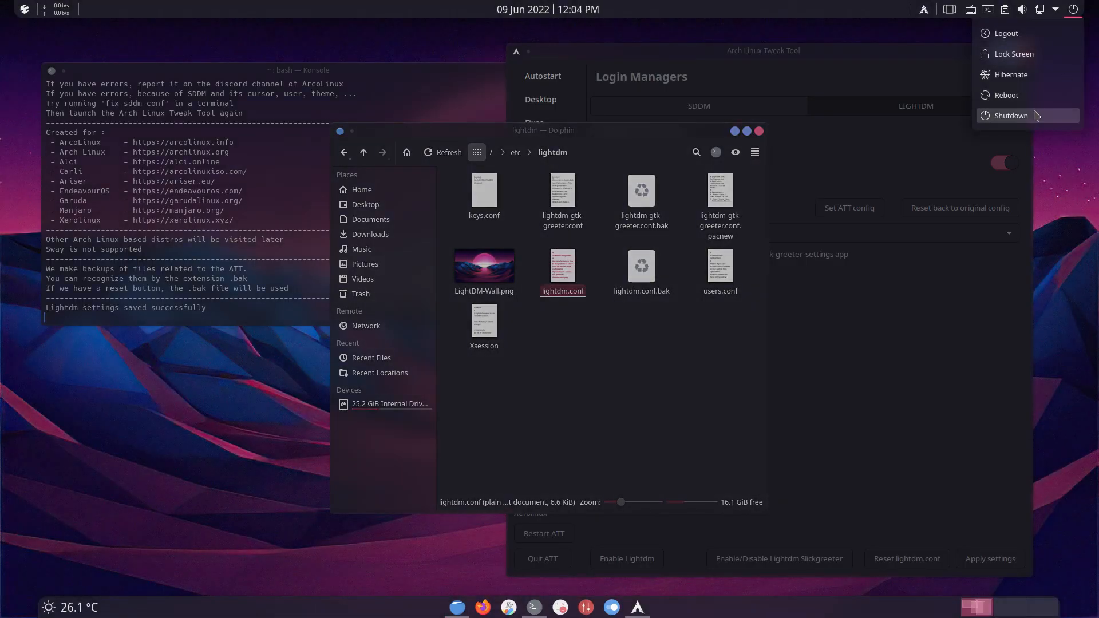
{"action": "left_click", "coordinate": [1007, 95]}
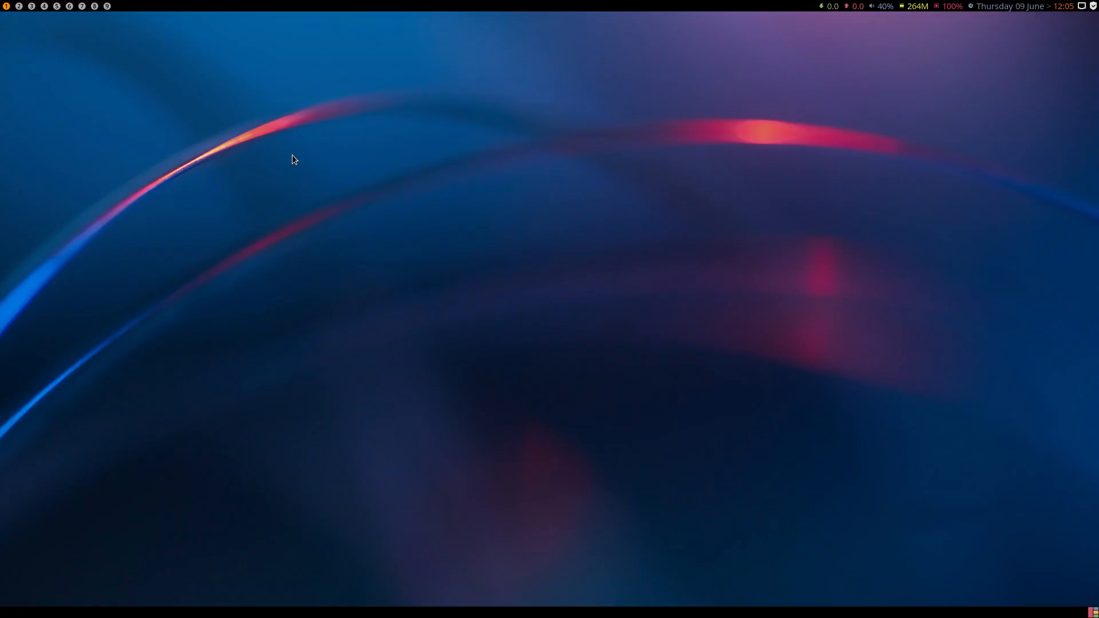
{"action": "key", "text": "super+x"}
{"action": "key", "text": "s"}
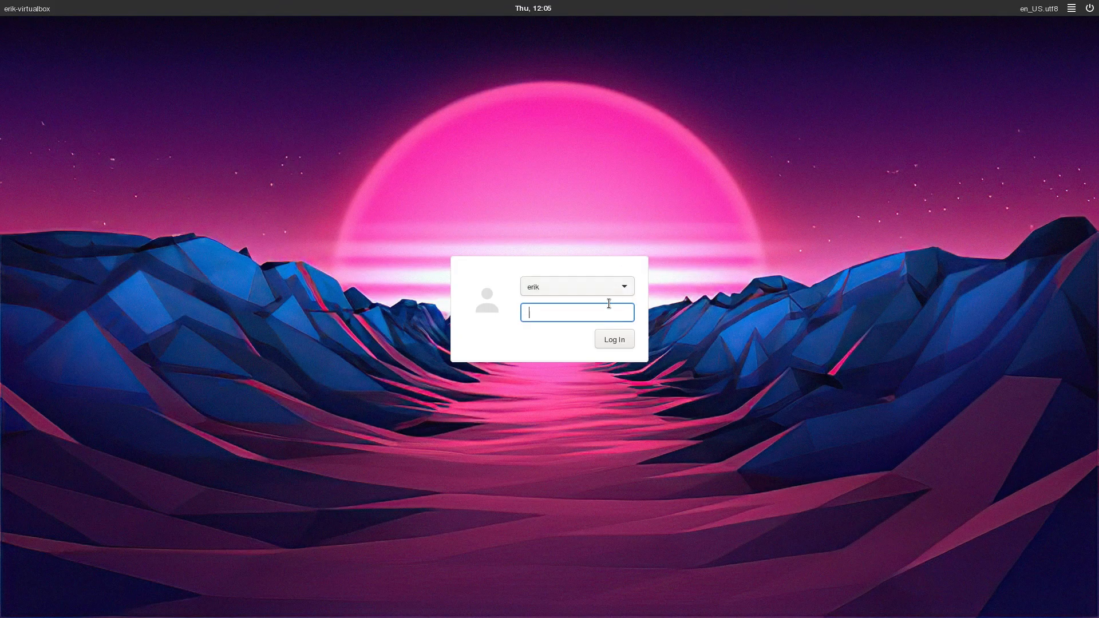
Log into Plasma with the password, close the XeroLinux tool, and log out again
{"action": "key", "text": "Return"}
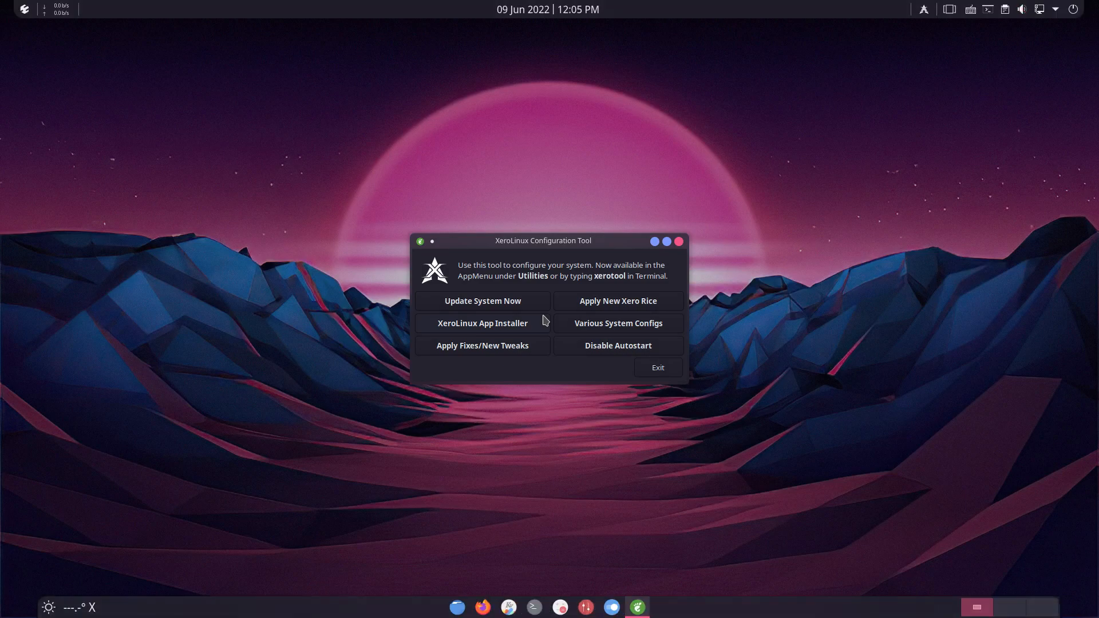
{"action": "left_click", "coordinate": [650, 376]}
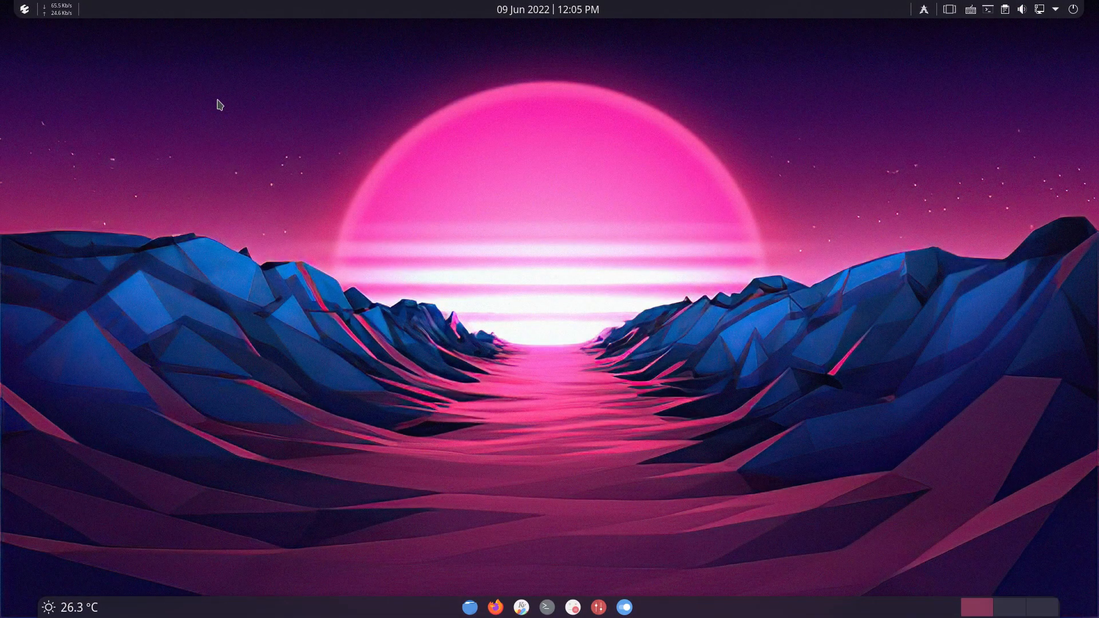
{"action": "left_click", "coordinate": [1074, 11]}
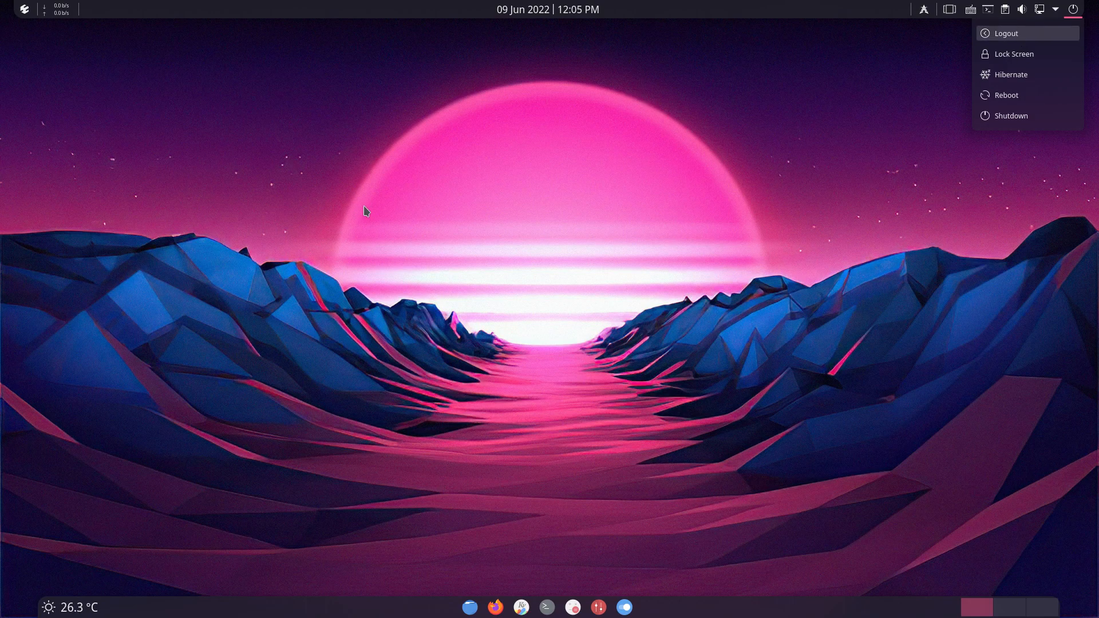
{"action": "key", "text": "Return"}
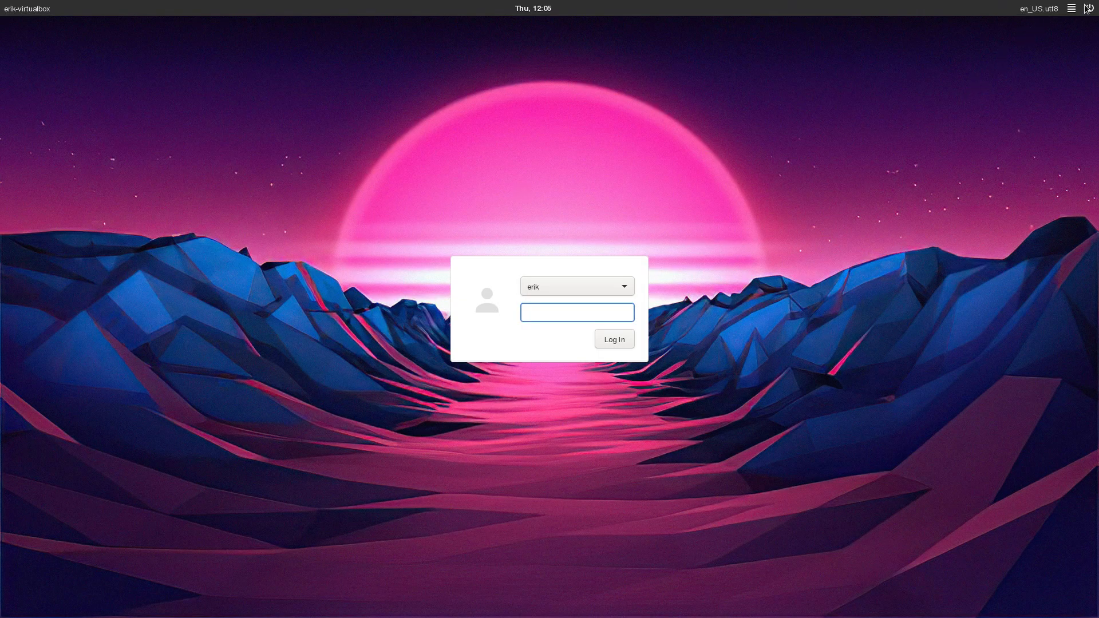
Select and verify the awesome session in the greeter, then log in with the password
{"action": "left_click", "coordinate": [1066, 10]}
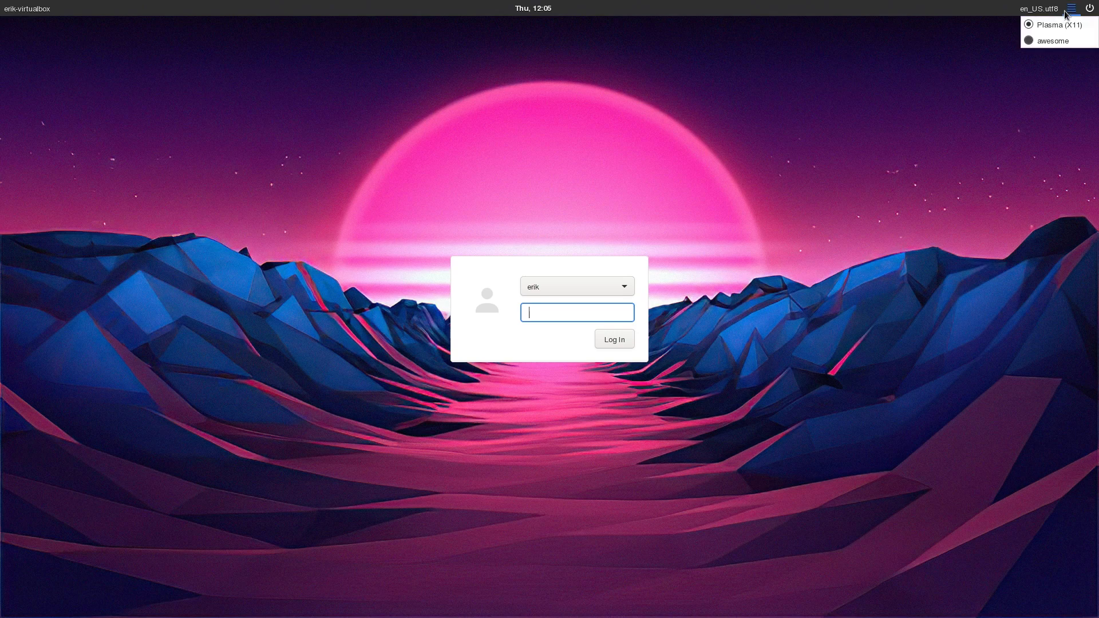
{"action": "left_click", "coordinate": [1063, 42]}
{"action": "left_click", "coordinate": [1072, 9]}
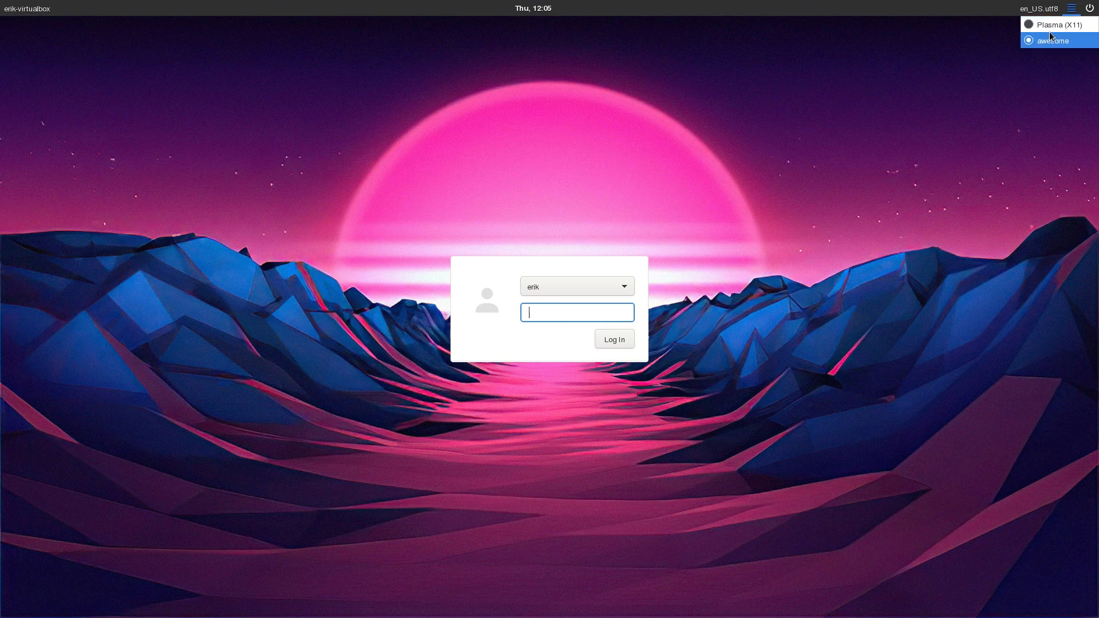
{"action": "key", "text": "Left"}
{"action": "key", "text": "Escape"}
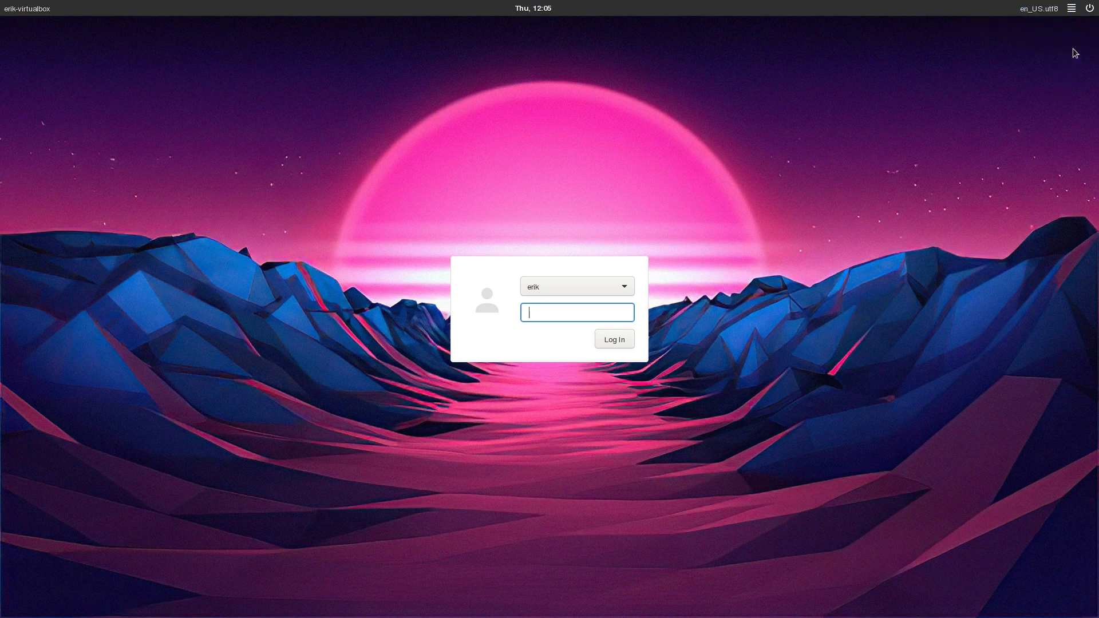
{"action": "left_click", "coordinate": [1073, 9]}
{"action": "key", "text": "Escape"}
{"action": "type", "text": "****"}
{"action": "key", "text": "Return"}
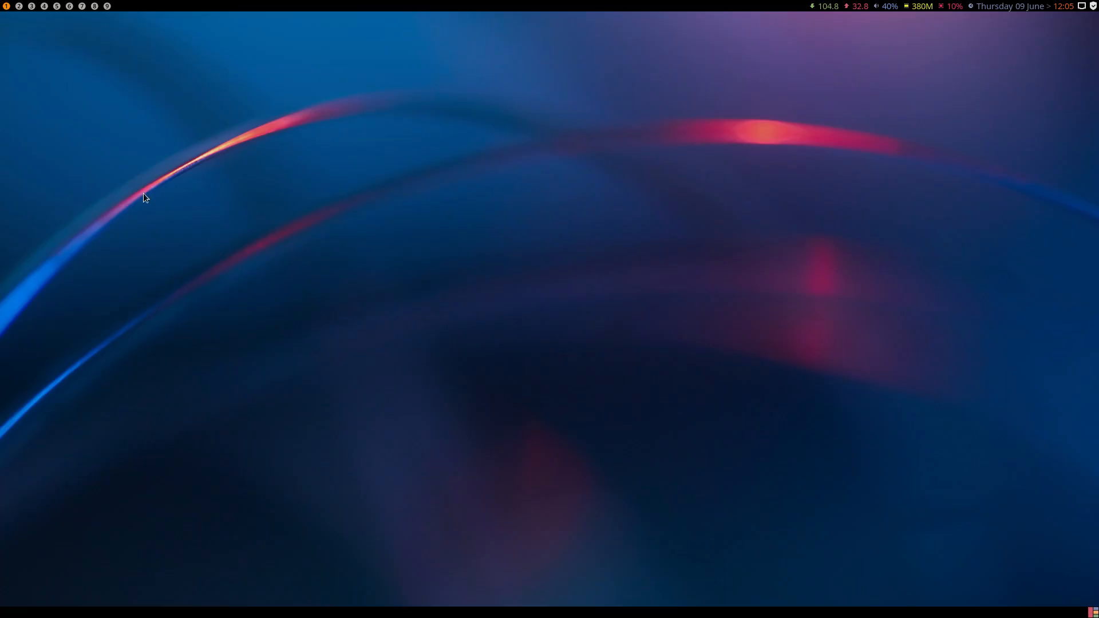
Launch archlinux-tweak-tool from an Alacritty terminal and authenticate with the password
{"action": "key", "text": "super+Return"}
{"action": "type", "text": "archlinux-"}
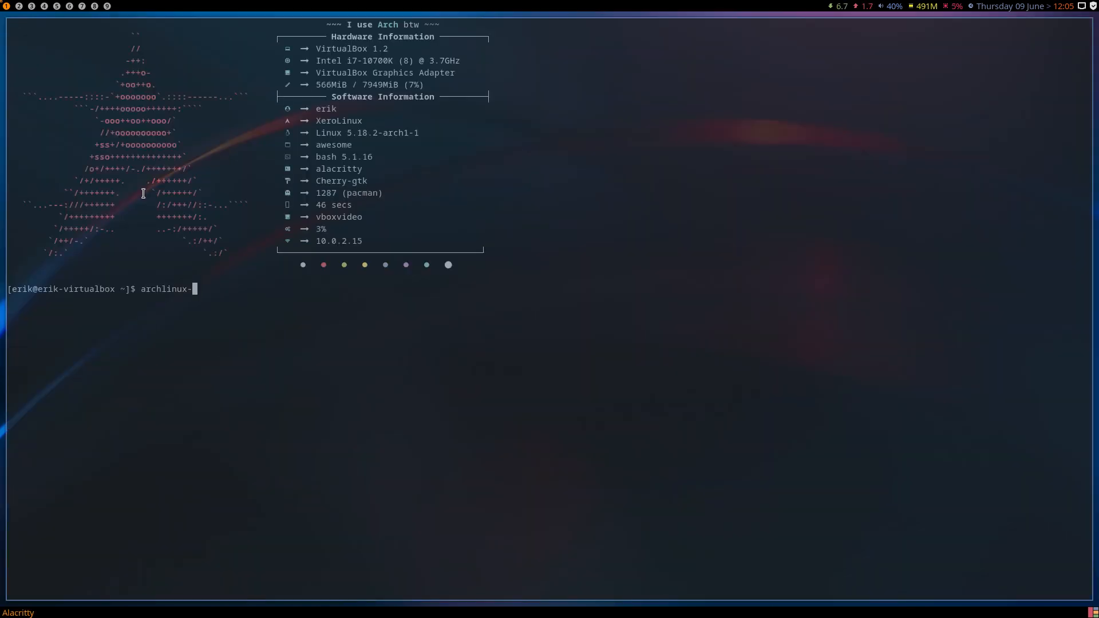
{"action": "type", "text": "tweak-tool"}
{"action": "key", "text": "Return"}
{"action": "type", "text": "****"}
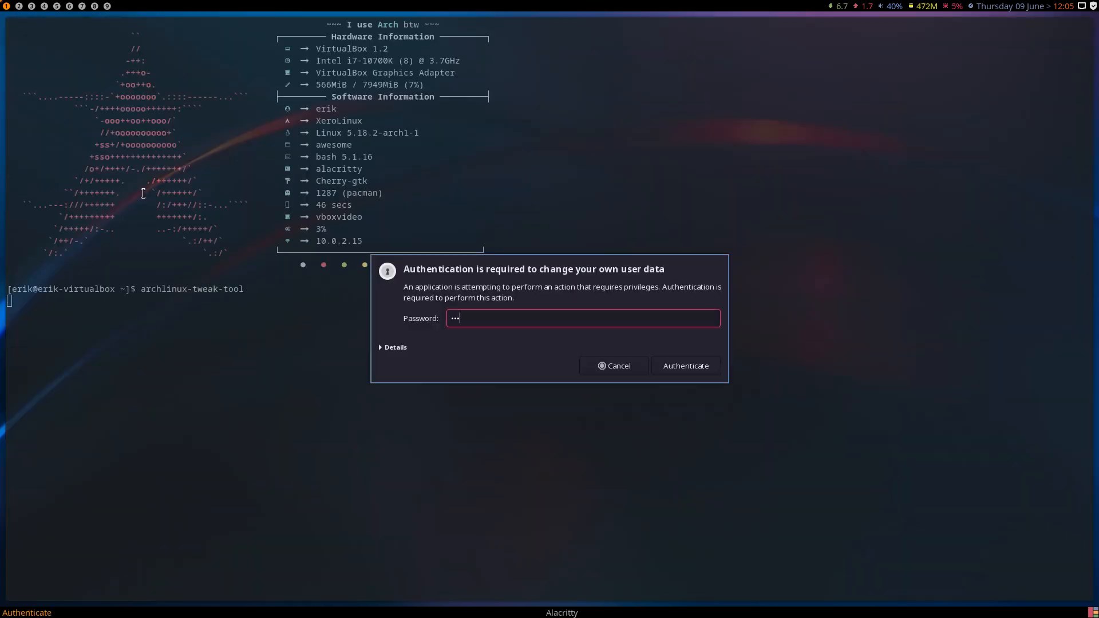
{"action": "key", "text": "Return"}
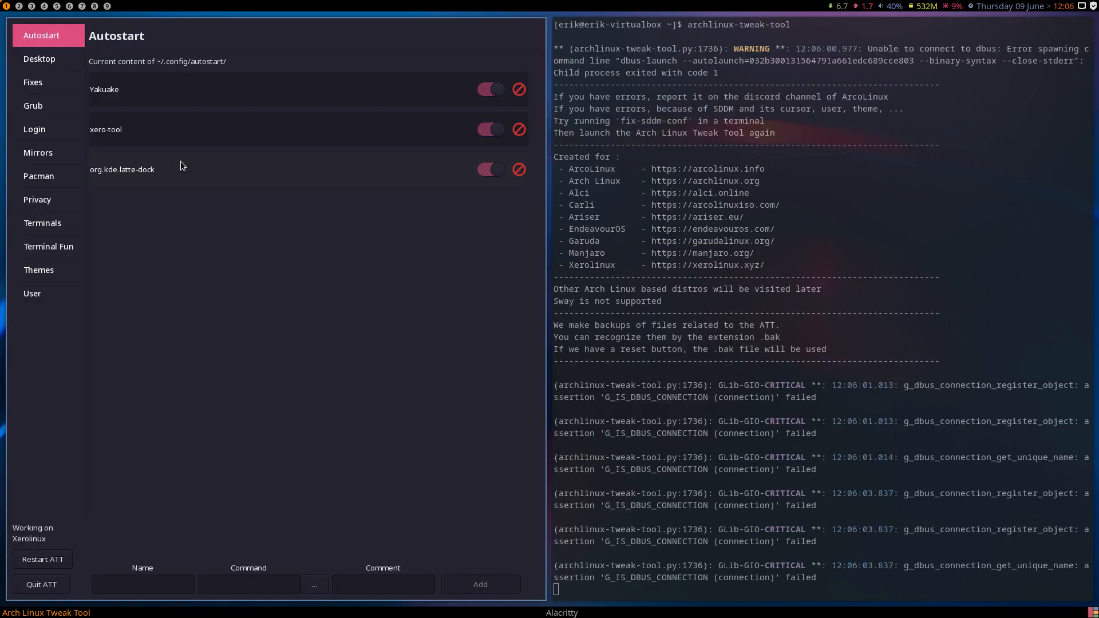
Open Login > LIGHTDM to show LightDM active with autologin into awesome
{"action": "left_click", "coordinate": [43, 106]}
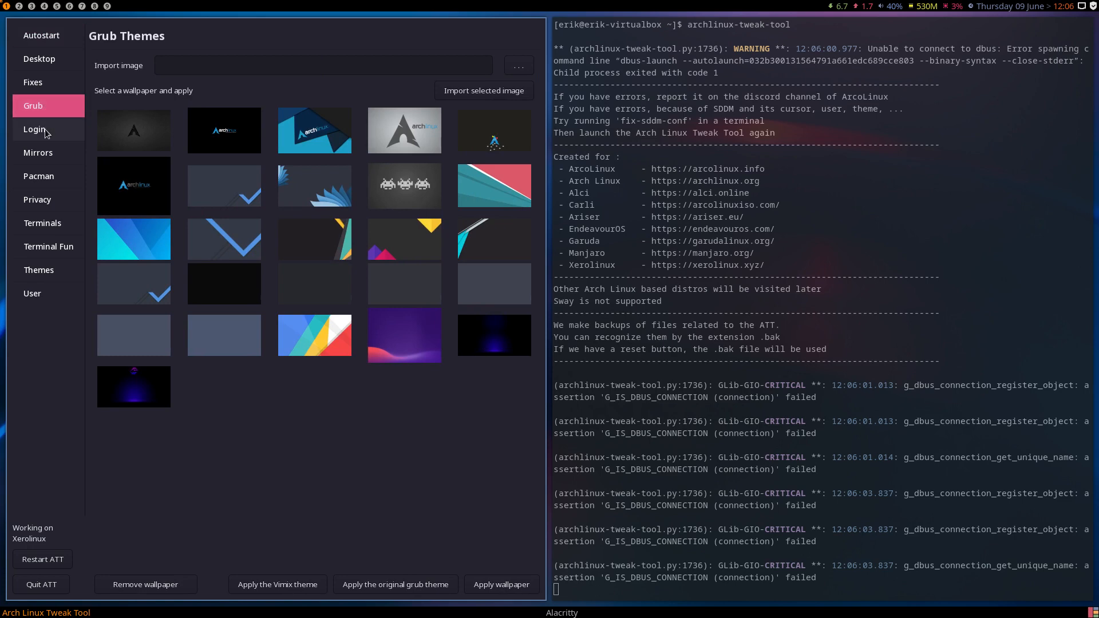
{"action": "left_click", "coordinate": [44, 129]}
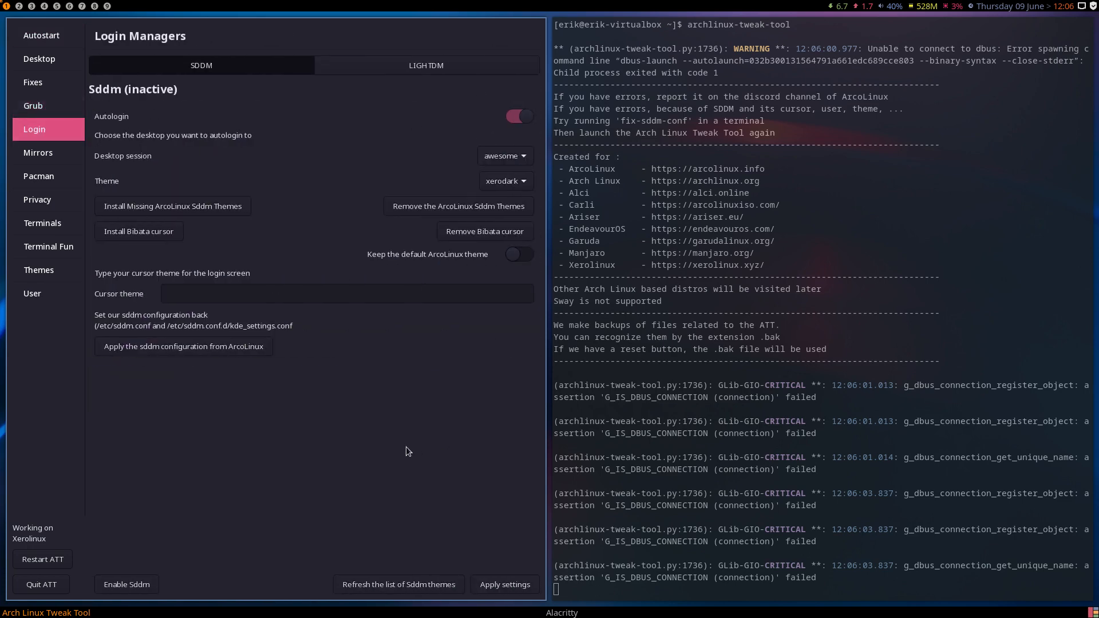
{"action": "left_click", "coordinate": [458, 63]}
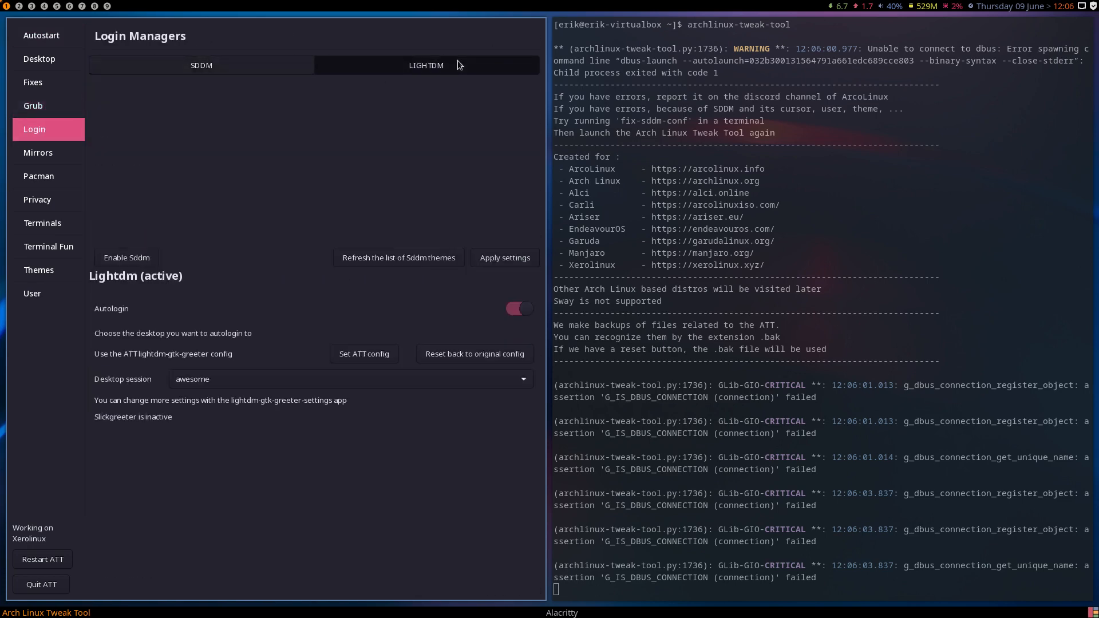
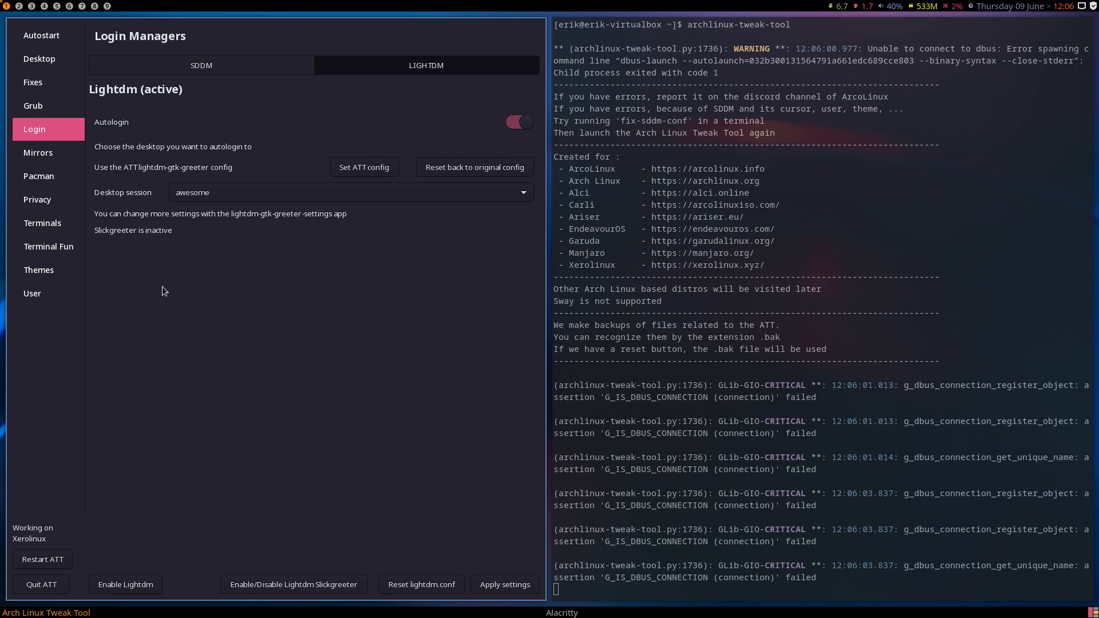
Show the Pacman page with Xerolinux and Chaotics repos enabled, then launch Add/Remove Software
{"action": "left_click", "coordinate": [47, 165]}
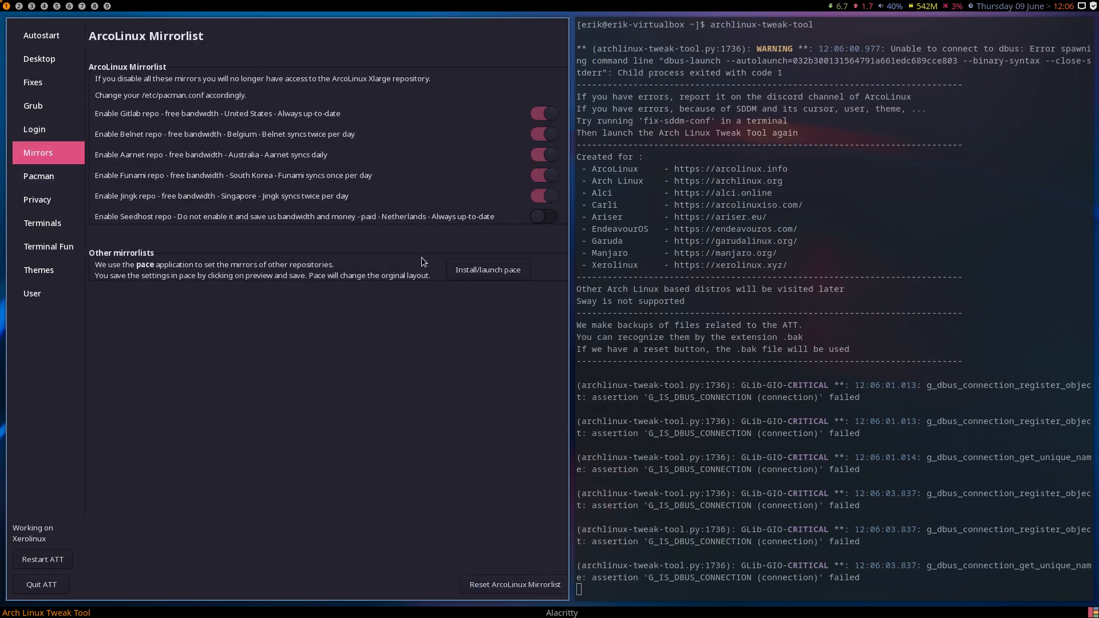
{"action": "left_click", "coordinate": [41, 183]}
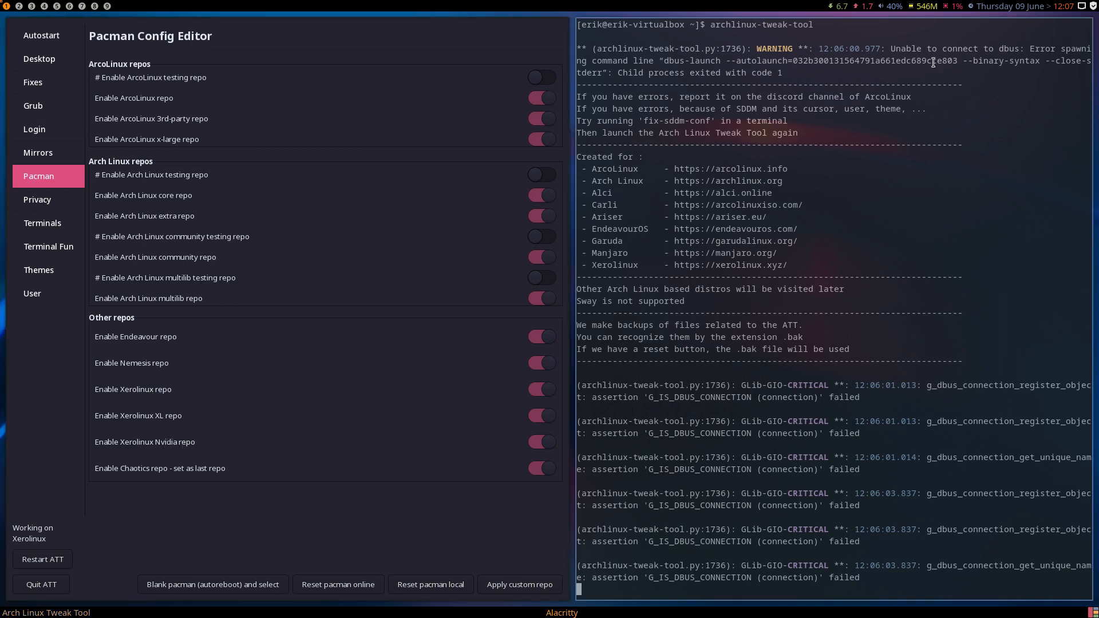
{"action": "left_click", "coordinate": [1093, 9]}
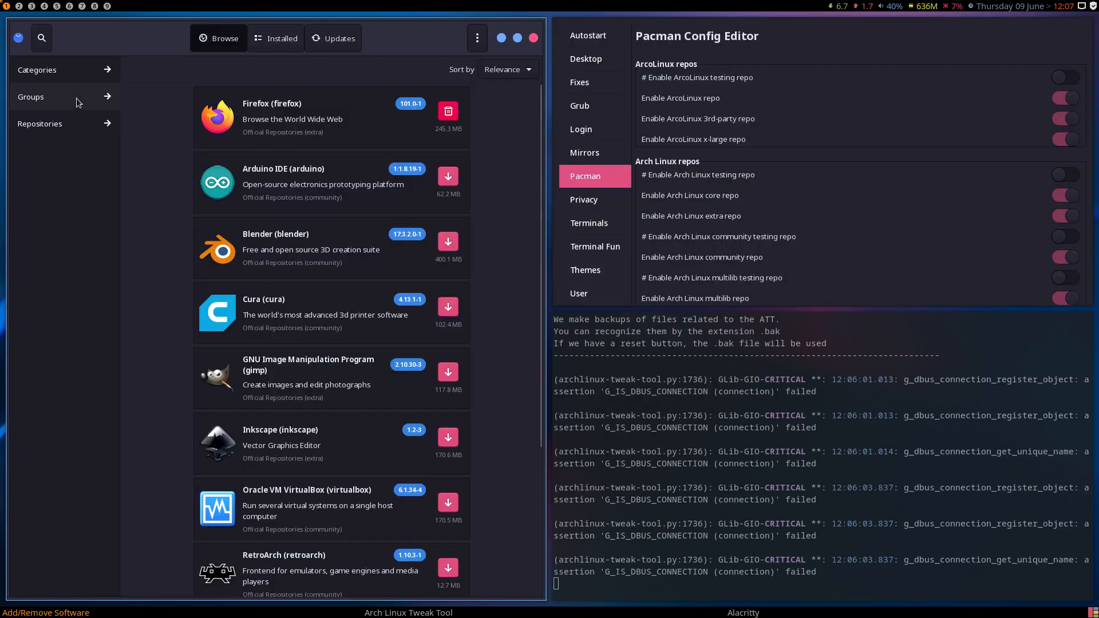
Browse the chaotic-aur, nemesis_repo, arcolinux_repo_xlarge and xerolinux_repo package lists by repository
{"action": "left_click", "coordinate": [49, 123]}
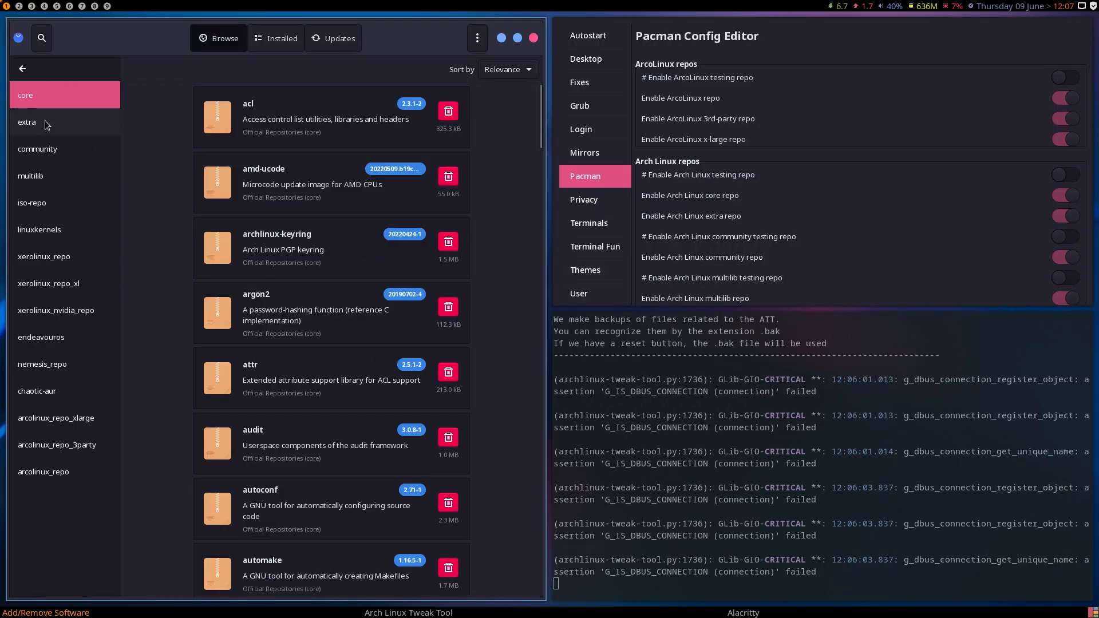
{"action": "left_click", "coordinate": [68, 399]}
{"action": "scroll", "coordinate": [334, 346], "scroll_direction": "down", "scroll_amount": 10}
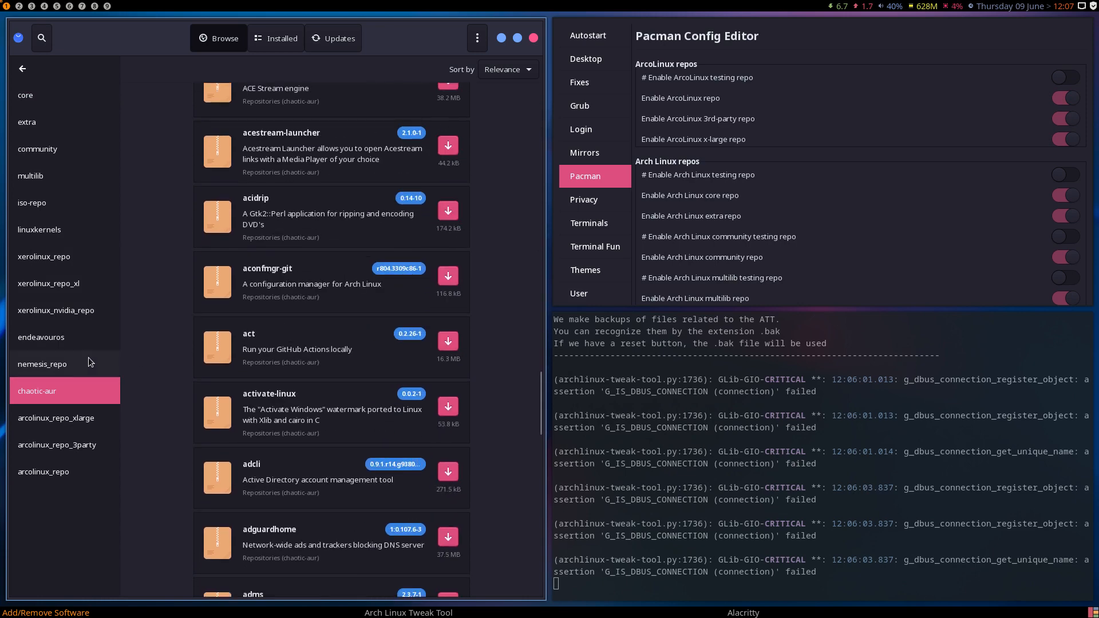
{"action": "left_click", "coordinate": [68, 367]}
{"action": "scroll", "coordinate": [314, 359], "scroll_direction": "down", "scroll_amount": 10}
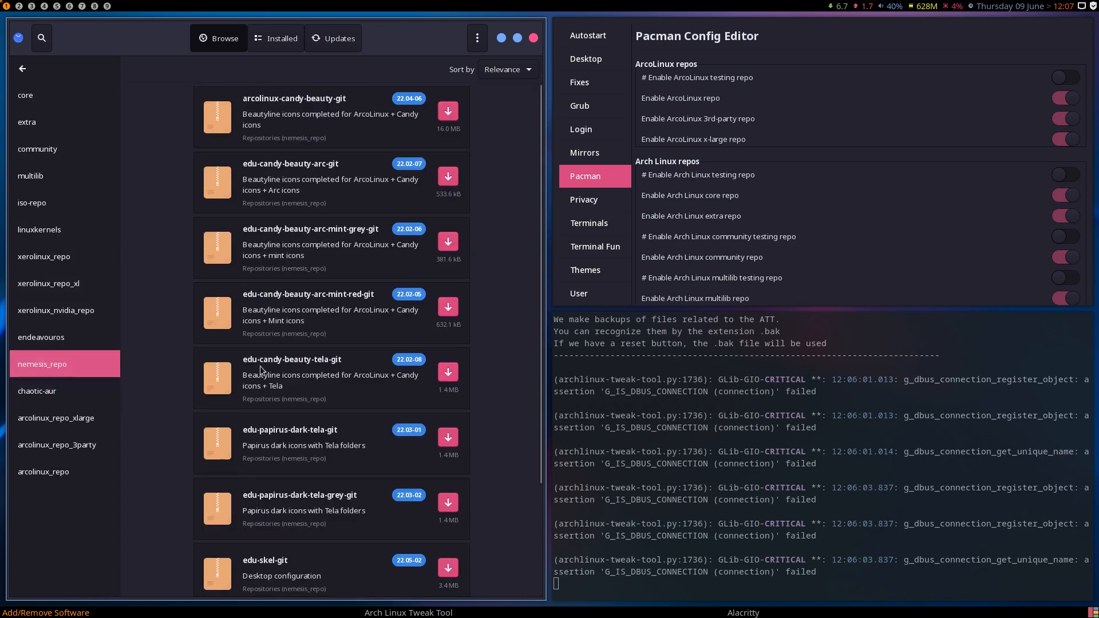
{"action": "left_click", "coordinate": [79, 420]}
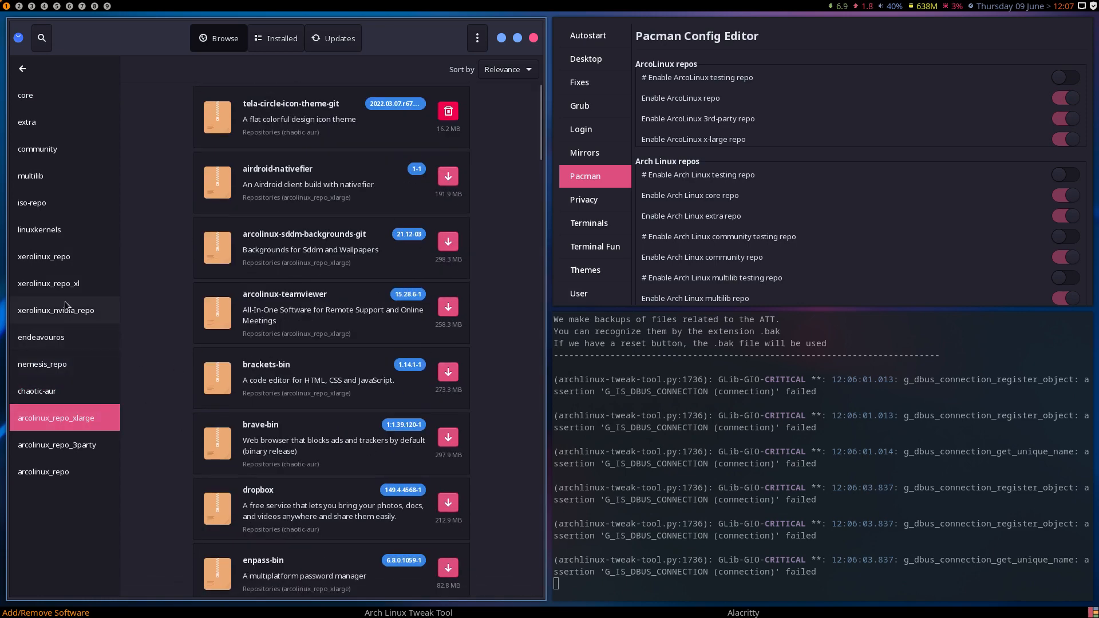
{"action": "left_click", "coordinate": [68, 258]}
{"action": "scroll", "coordinate": [367, 328], "scroll_direction": "down", "scroll_amount": 15}
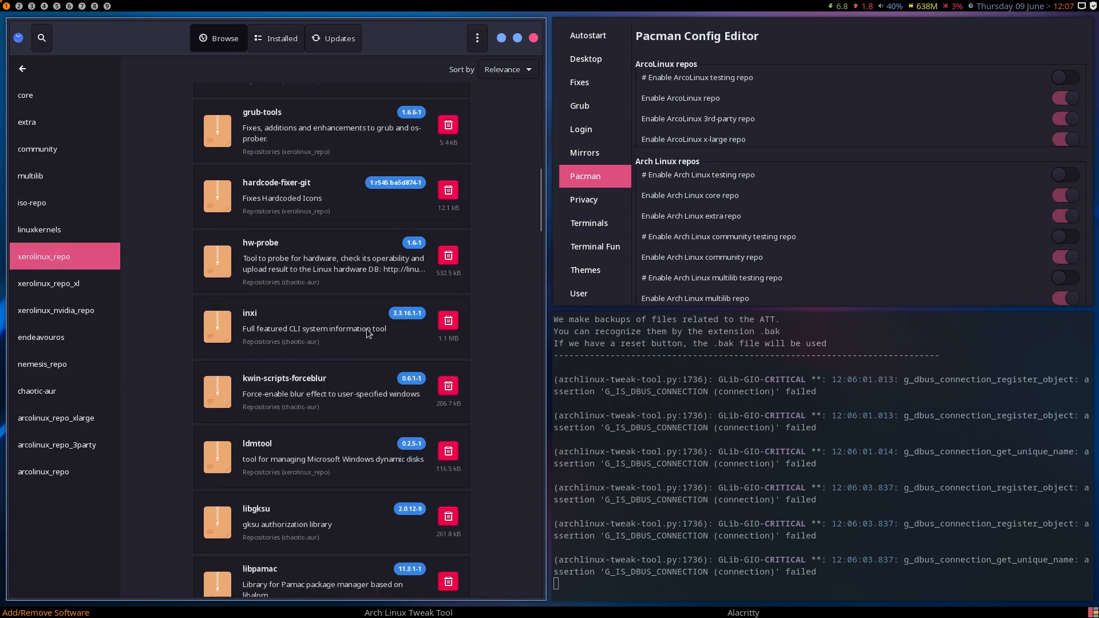
Scroll through the xerolinux_repo_xl and xerolinux_nvidia_repo NVIDIA driver packages, then go back
{"action": "left_click", "coordinate": [80, 285]}
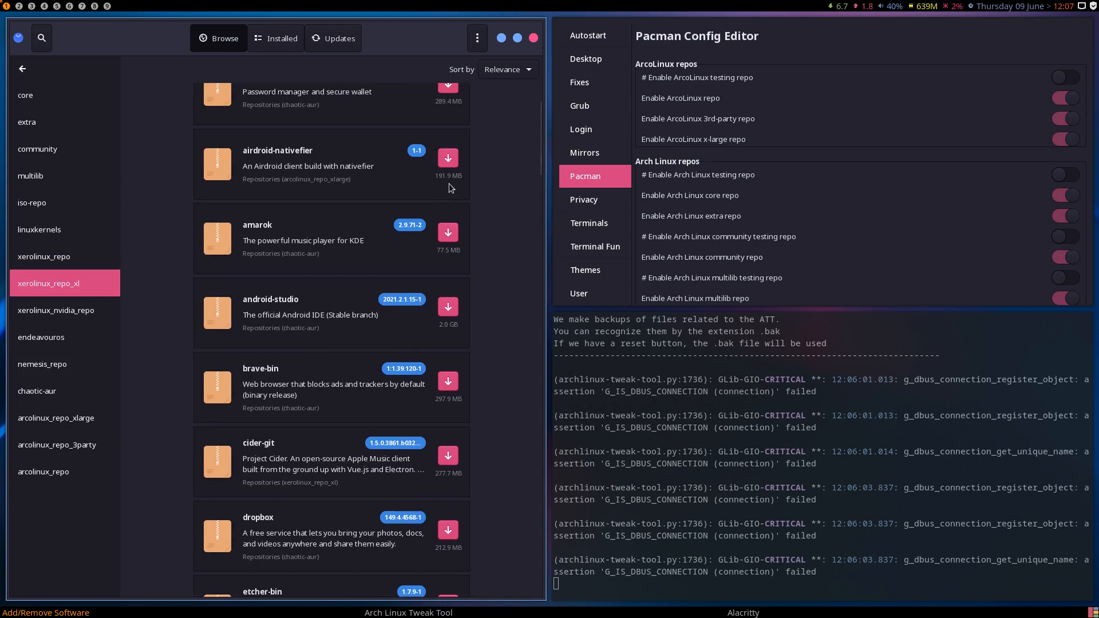
{"action": "scroll", "coordinate": [450, 186], "scroll_direction": "down", "scroll_amount": 5}
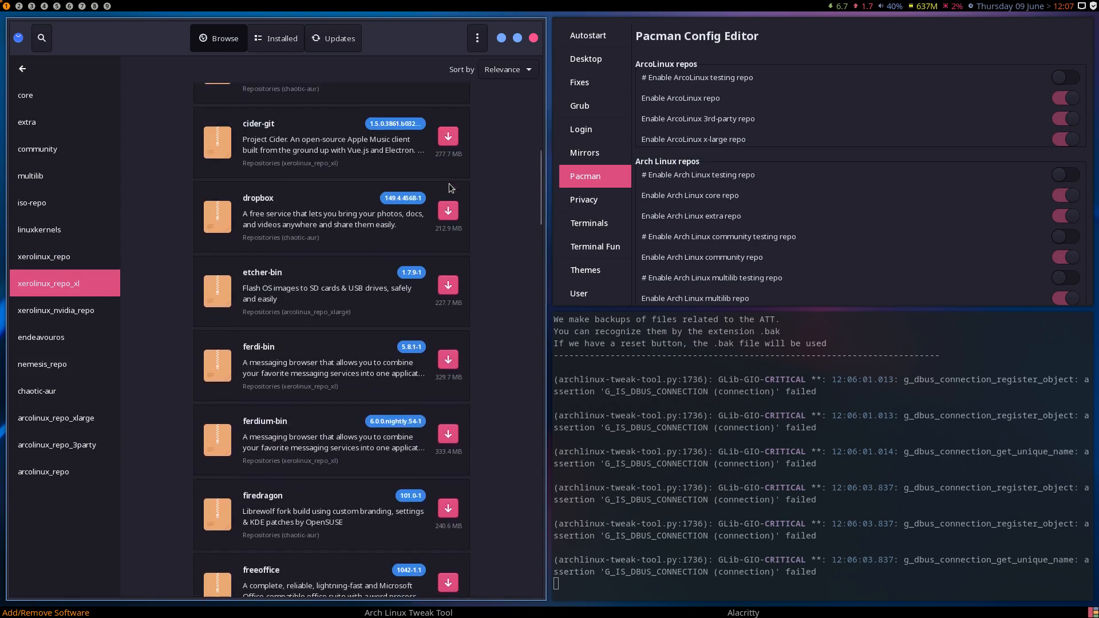
{"action": "scroll", "coordinate": [450, 187], "scroll_direction": "up", "scroll_amount": 3}
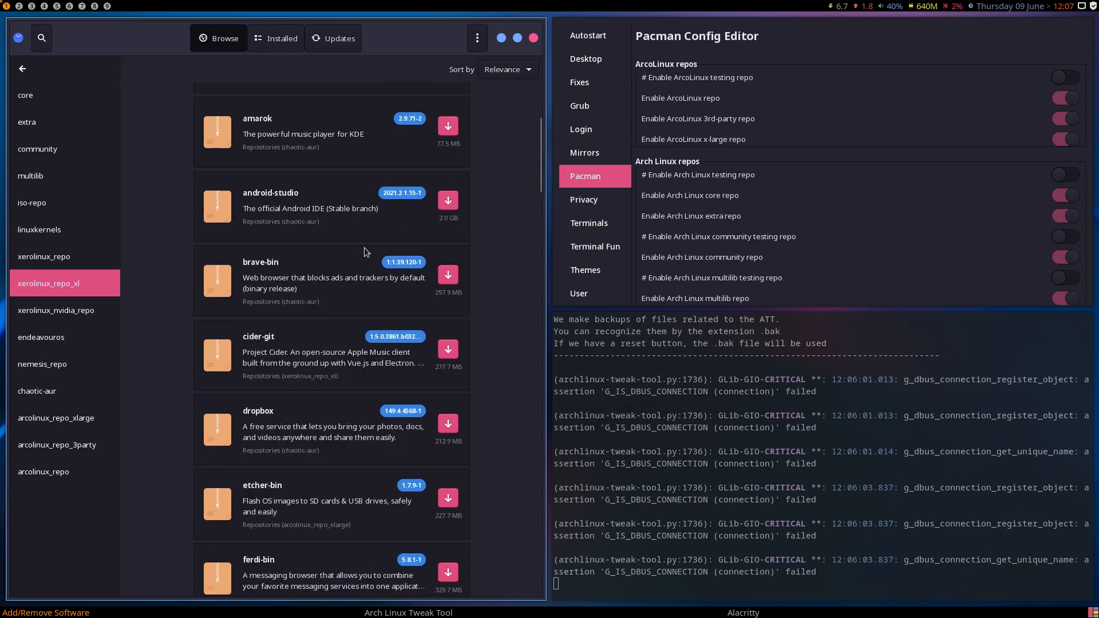
{"action": "left_click", "coordinate": [66, 316]}
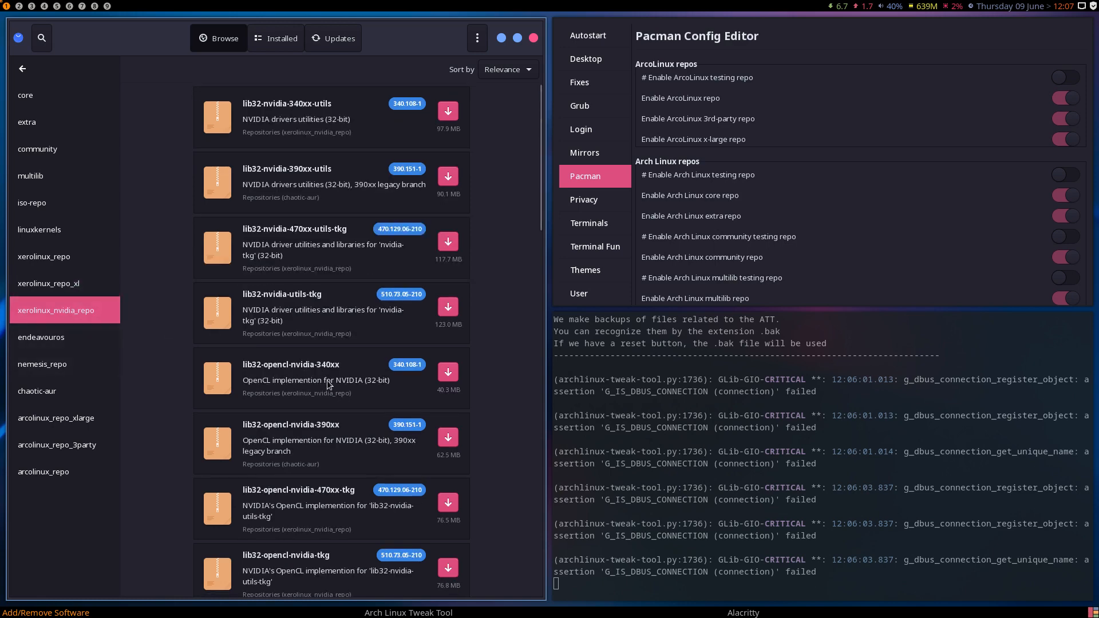
{"action": "scroll", "coordinate": [330, 385], "scroll_direction": "down", "scroll_amount": 3}
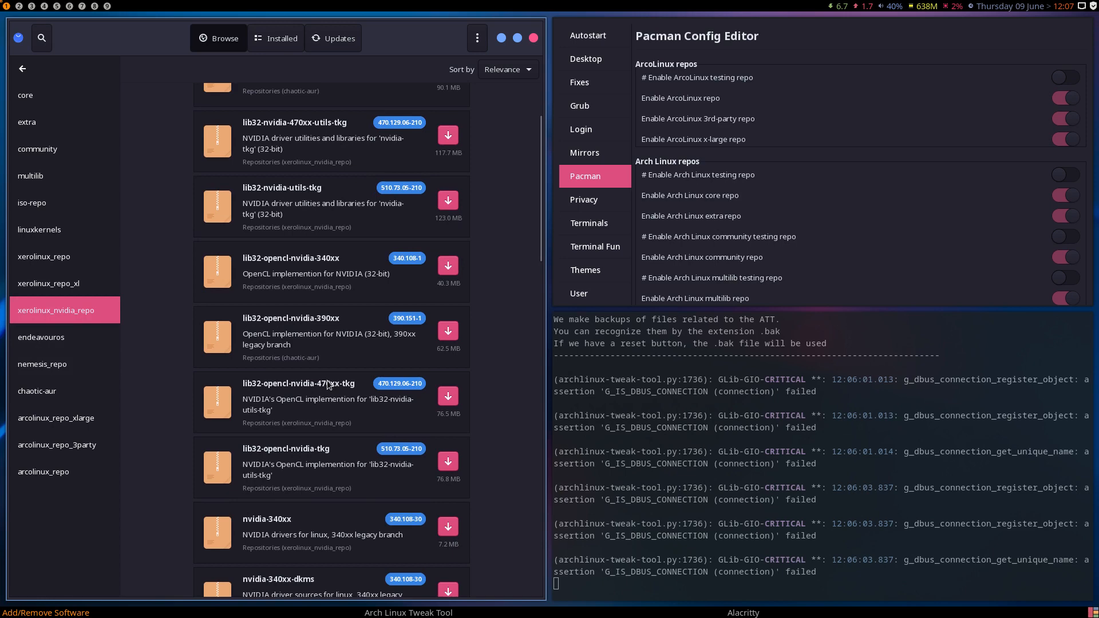
{"action": "scroll", "coordinate": [329, 385], "scroll_direction": "down", "scroll_amount": 3}
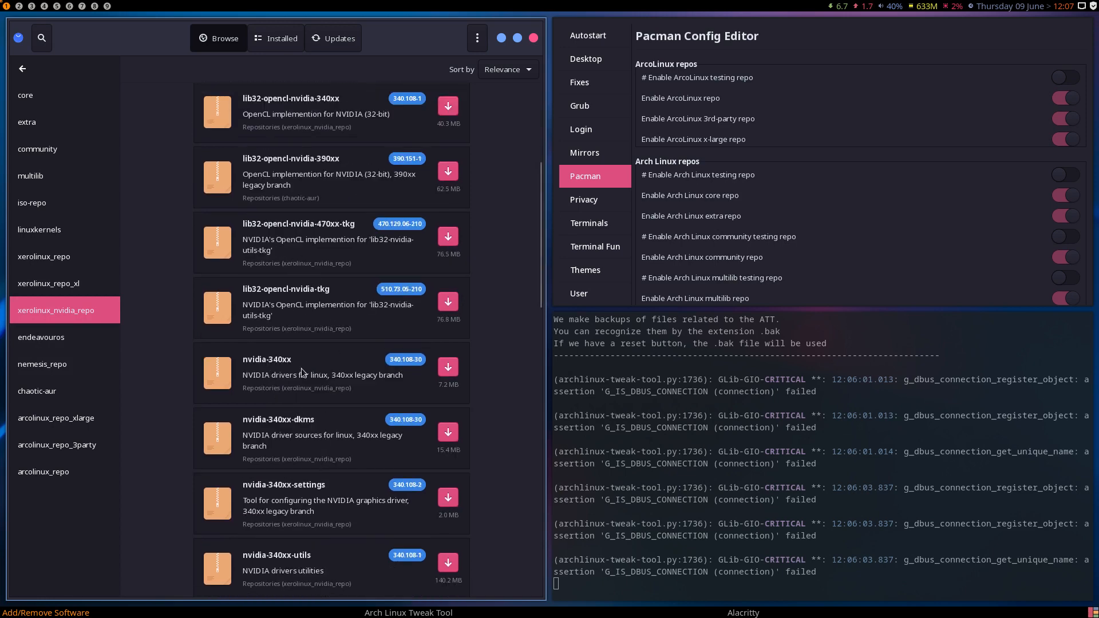
{"action": "scroll", "coordinate": [306, 383], "scroll_direction": "down", "scroll_amount": 5}
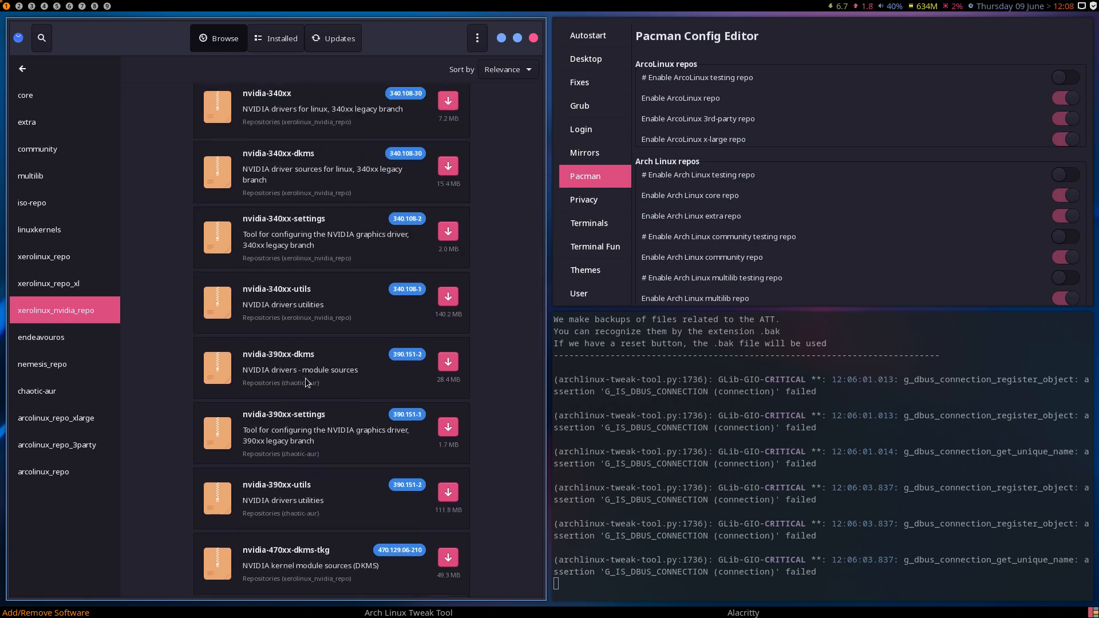
{"action": "scroll", "coordinate": [307, 382], "scroll_direction": "down", "scroll_amount": 4}
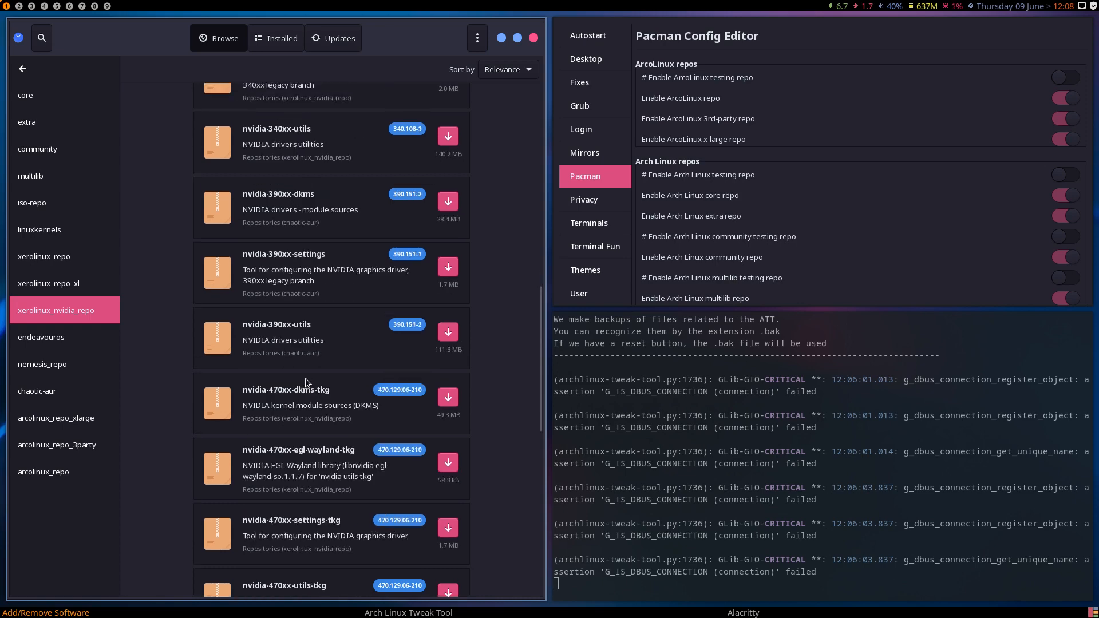
{"action": "scroll", "coordinate": [307, 382], "scroll_direction": "down", "scroll_amount": 4}
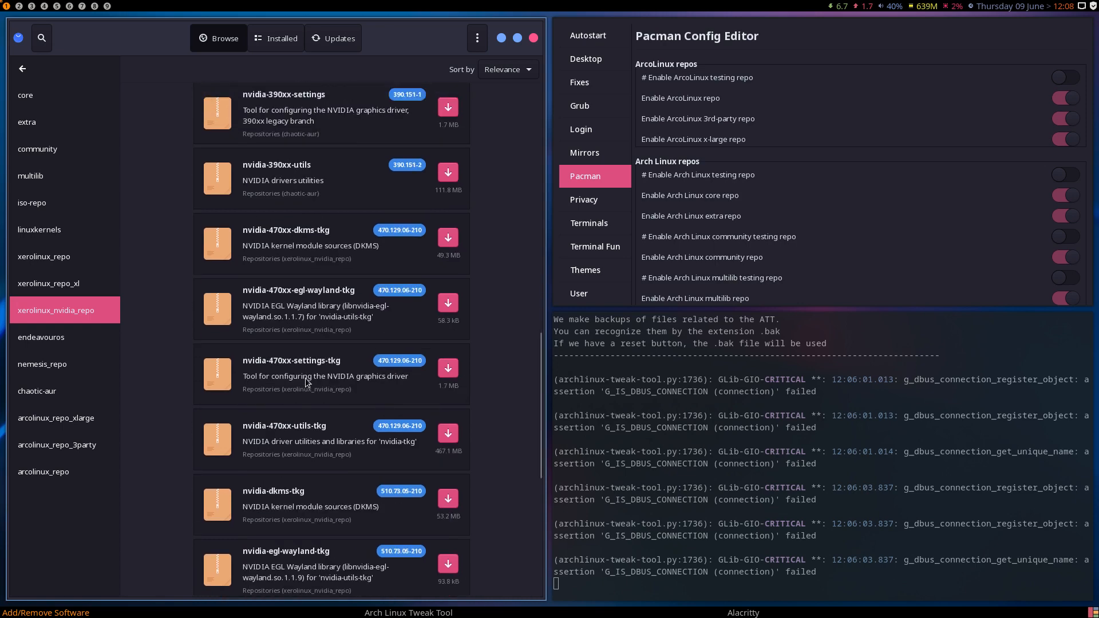
{"action": "scroll", "coordinate": [306, 383], "scroll_direction": "down", "scroll_amount": 5}
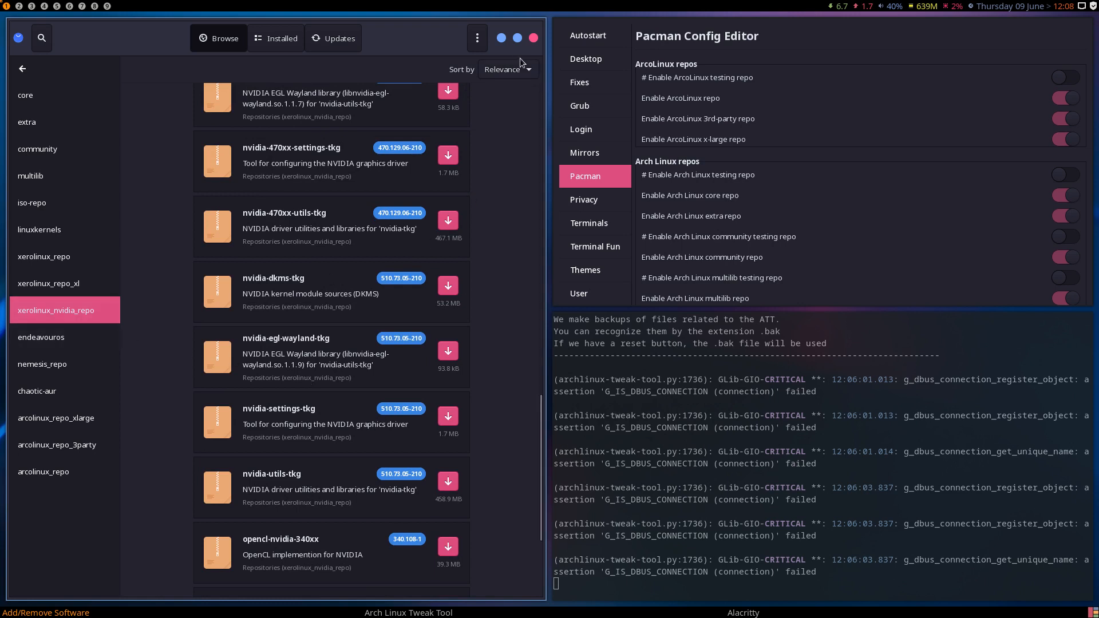
{"action": "left_click", "coordinate": [27, 67]}
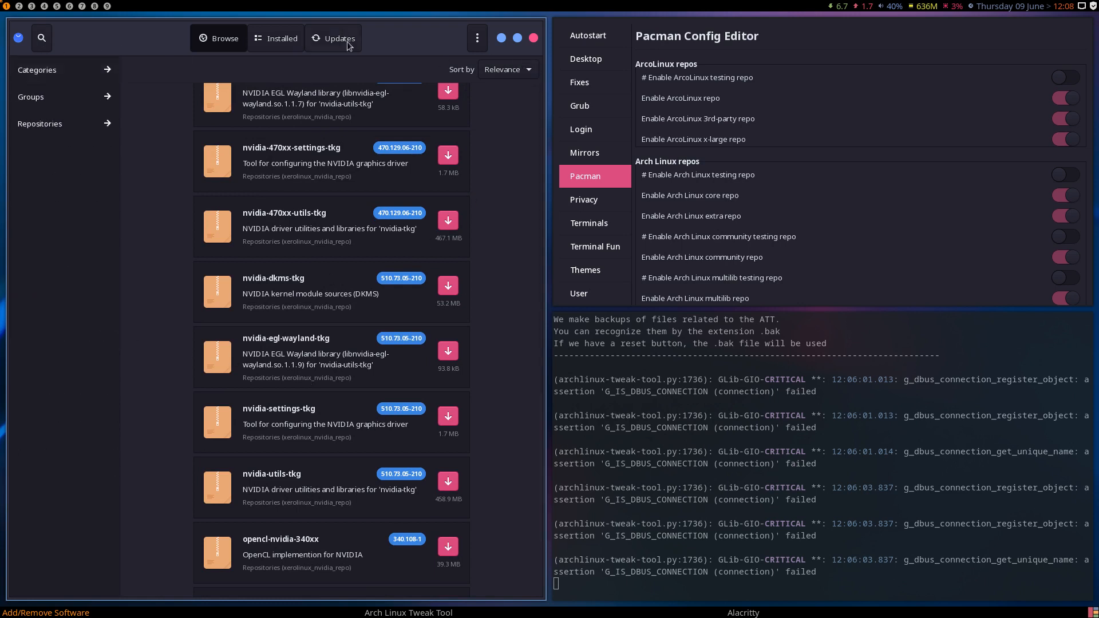
Close Pamac, review the Privacy, Terminals and Terminal Fun pages, and move to workspace 2
{"action": "key", "text": "super+q"}
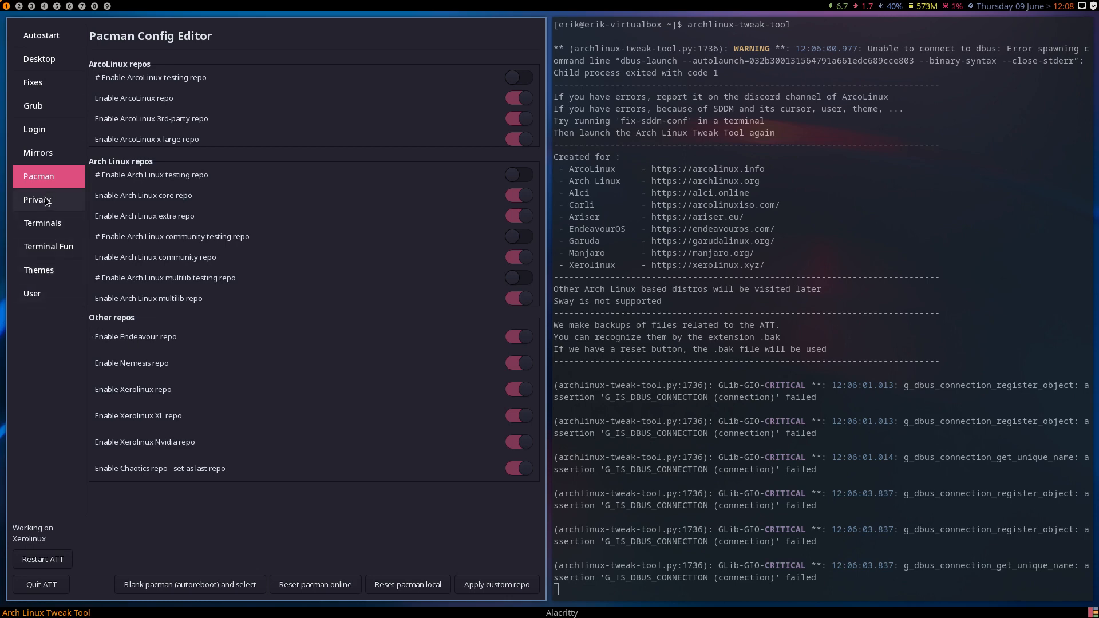
{"action": "left_click", "coordinate": [63, 206]}
{"action": "left_click", "coordinate": [45, 228]}
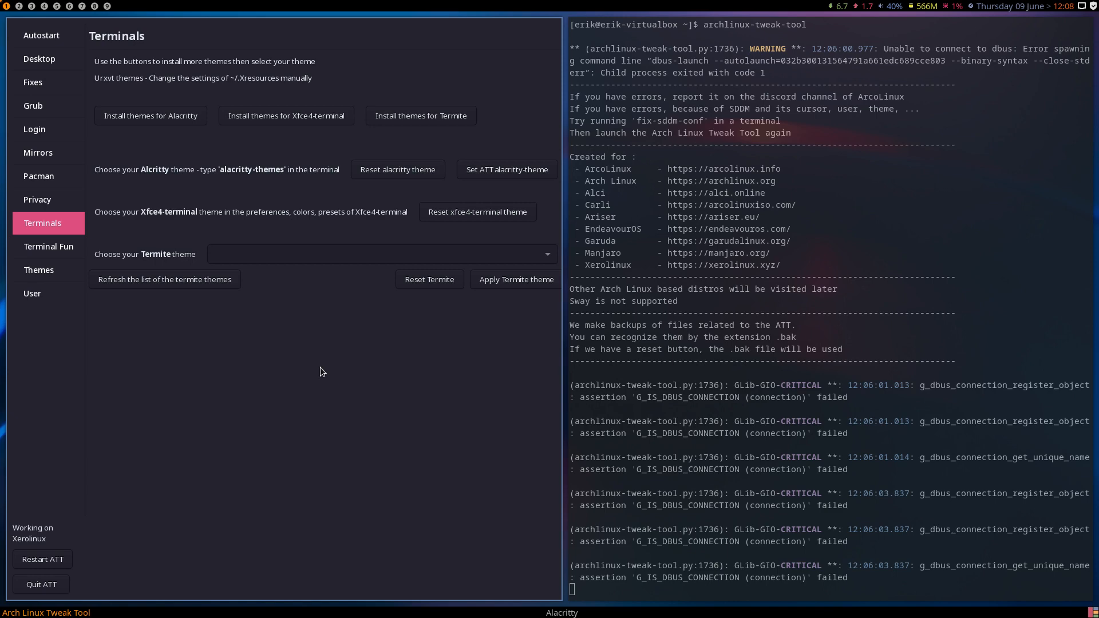
{"action": "left_click", "coordinate": [60, 245]}
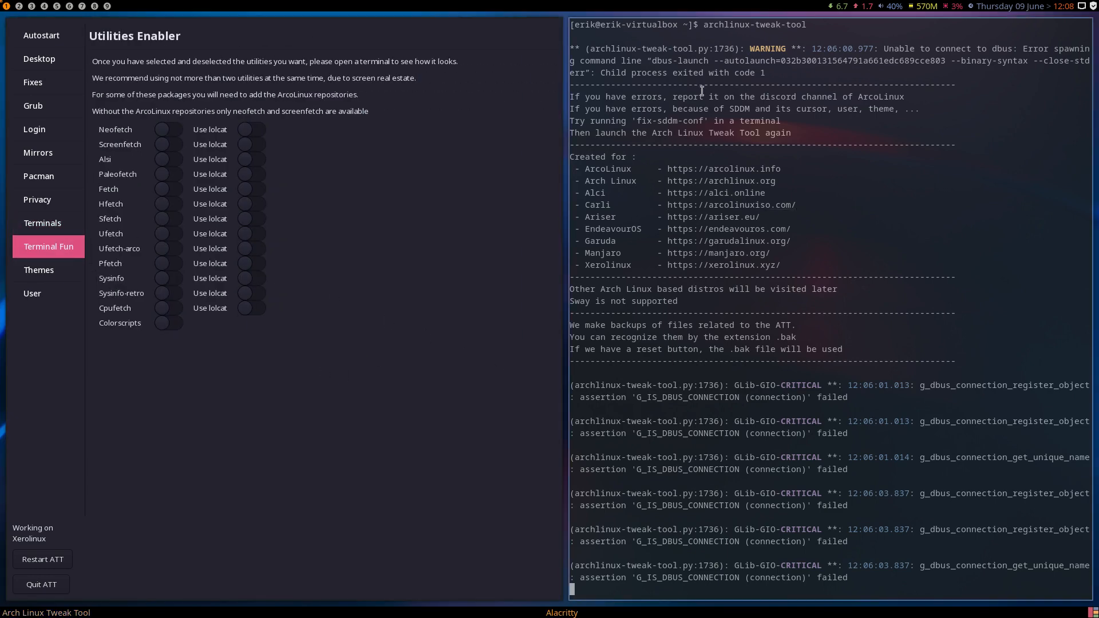
{"action": "left_click", "coordinate": [19, 6]}
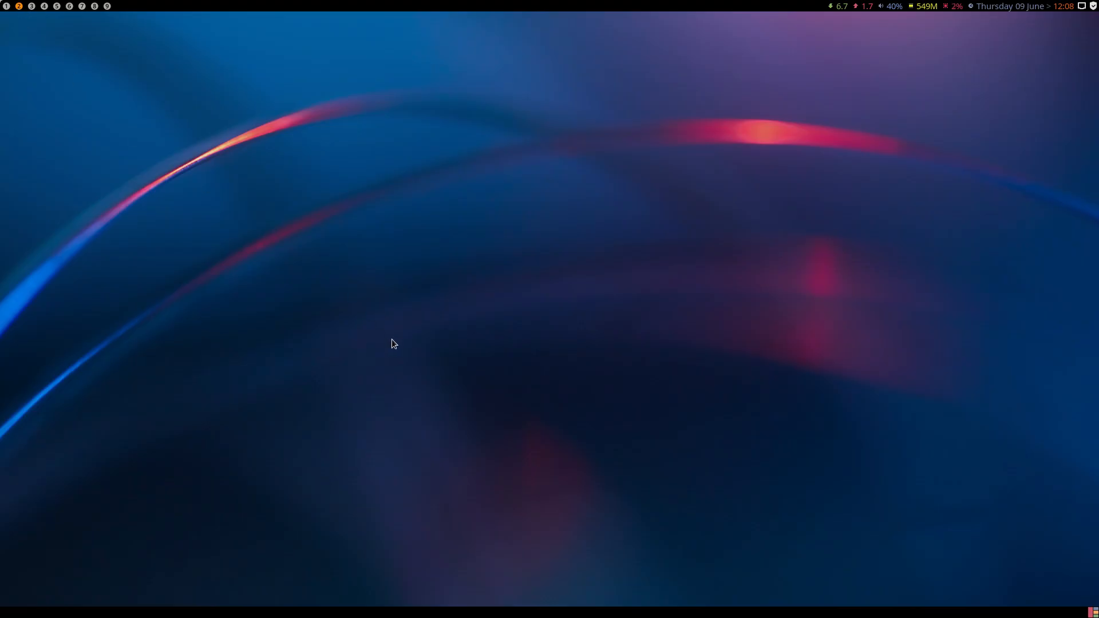
Launch Thunar from a terminal, show hidden files with Ctrl+H, and open .bashrc in Kate
{"action": "key", "text": "super+Return"}
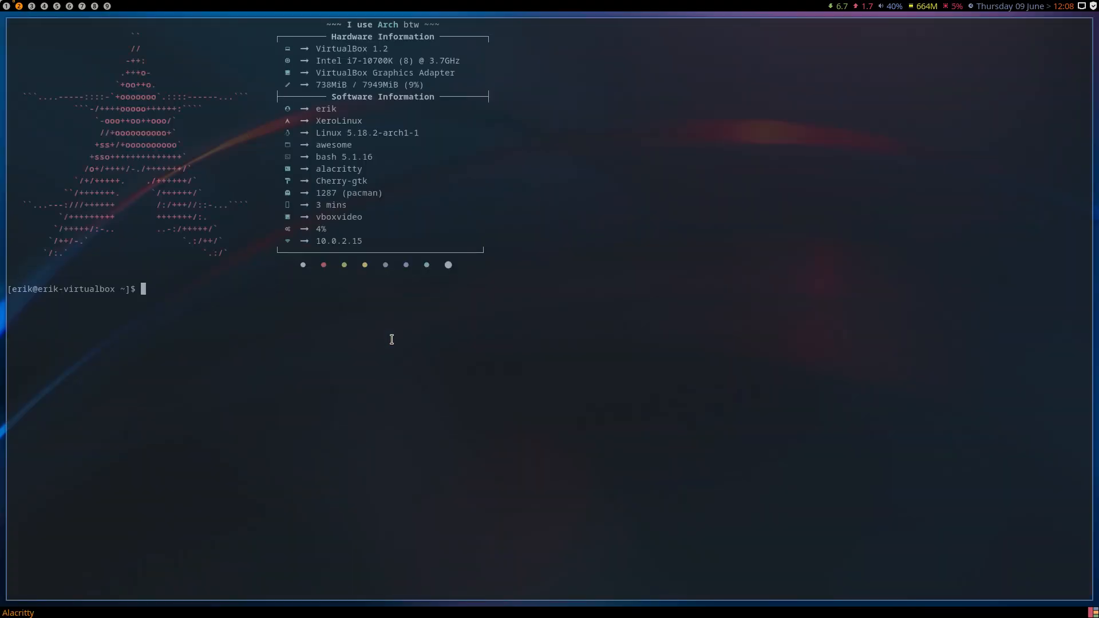
{"action": "double_click", "coordinate": [358, 168]}
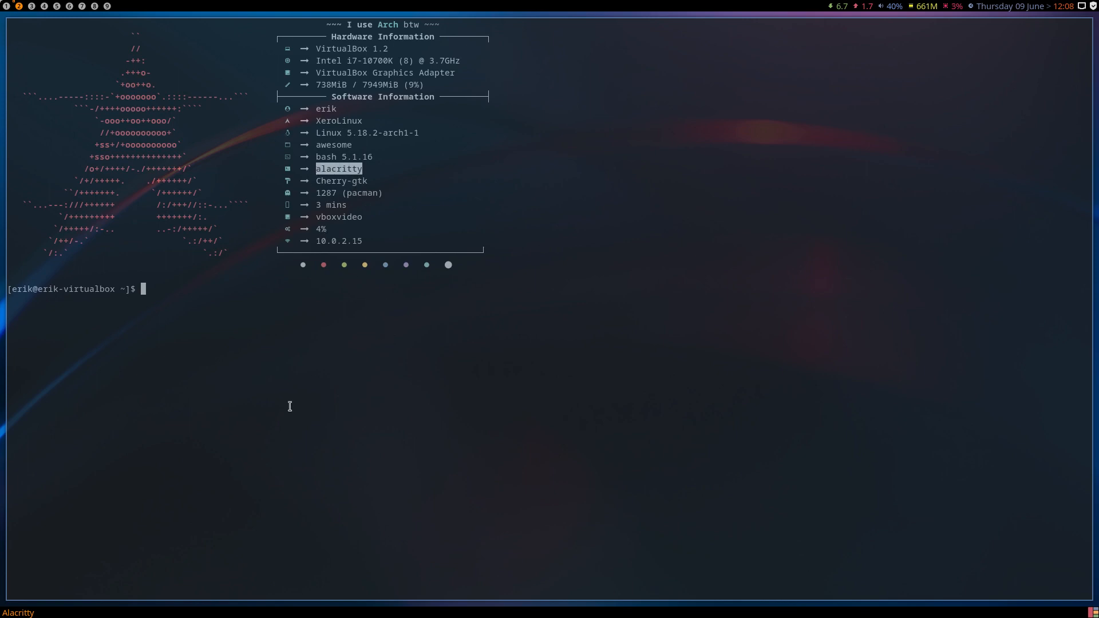
{"action": "type", "text": "sudo"}
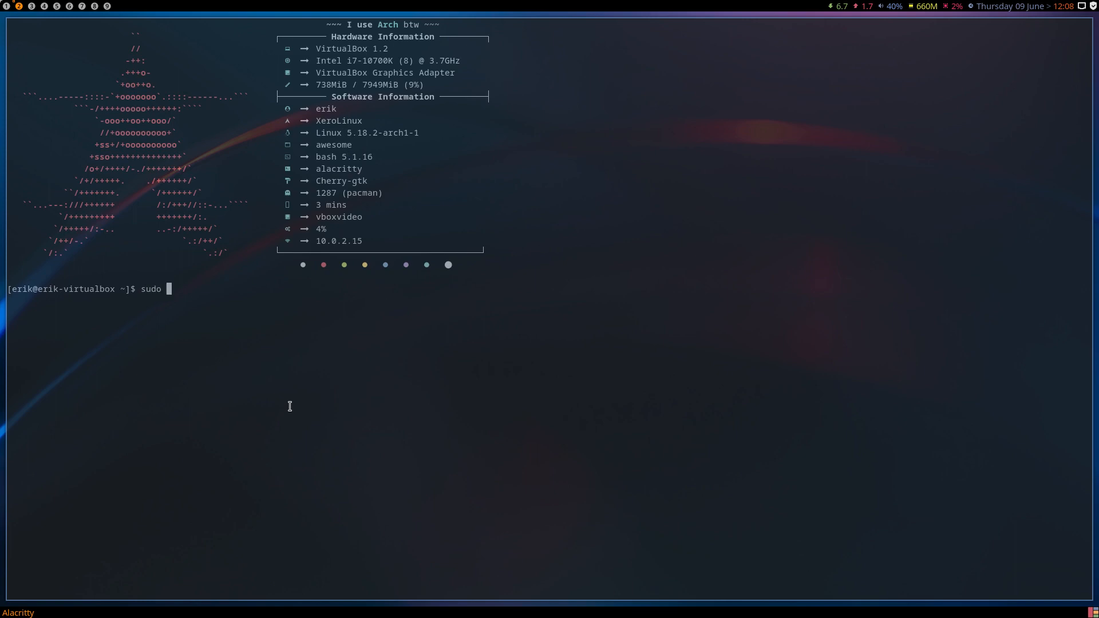
{"action": "key", "text": "BackSpace"}
{"action": "key", "text": "BackSpace"}
{"action": "key", "text": "BackSpace"}
{"action": "key", "text": "BackSpace"}
{"action": "key", "text": "BackSpace"}
{"action": "key", "text": "super+shift+Return"}
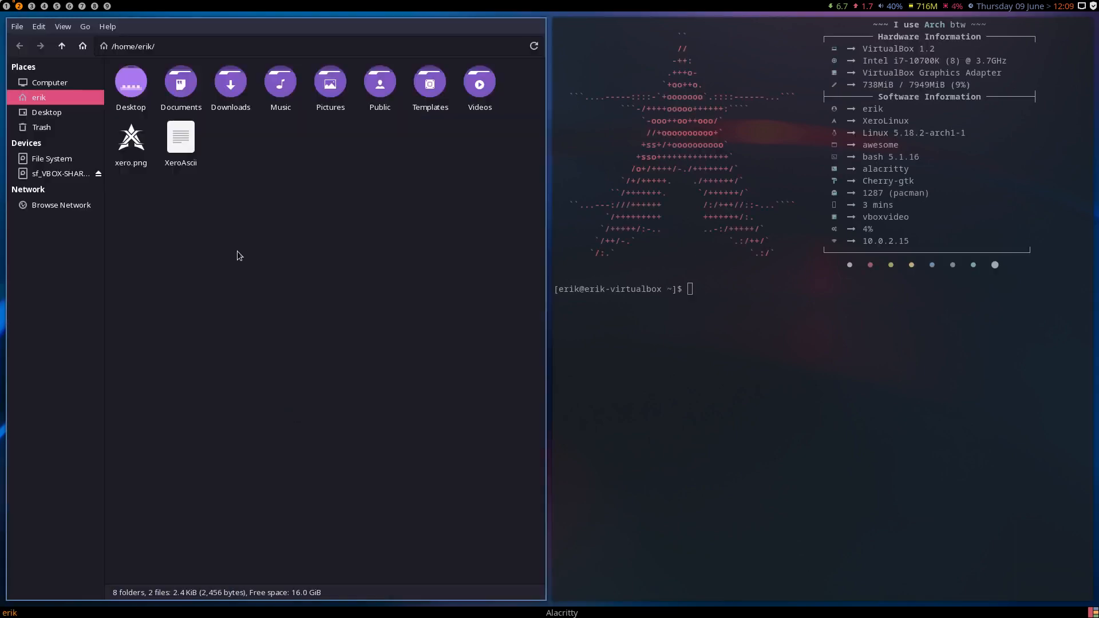
{"action": "key", "text": "ctrl+h"}
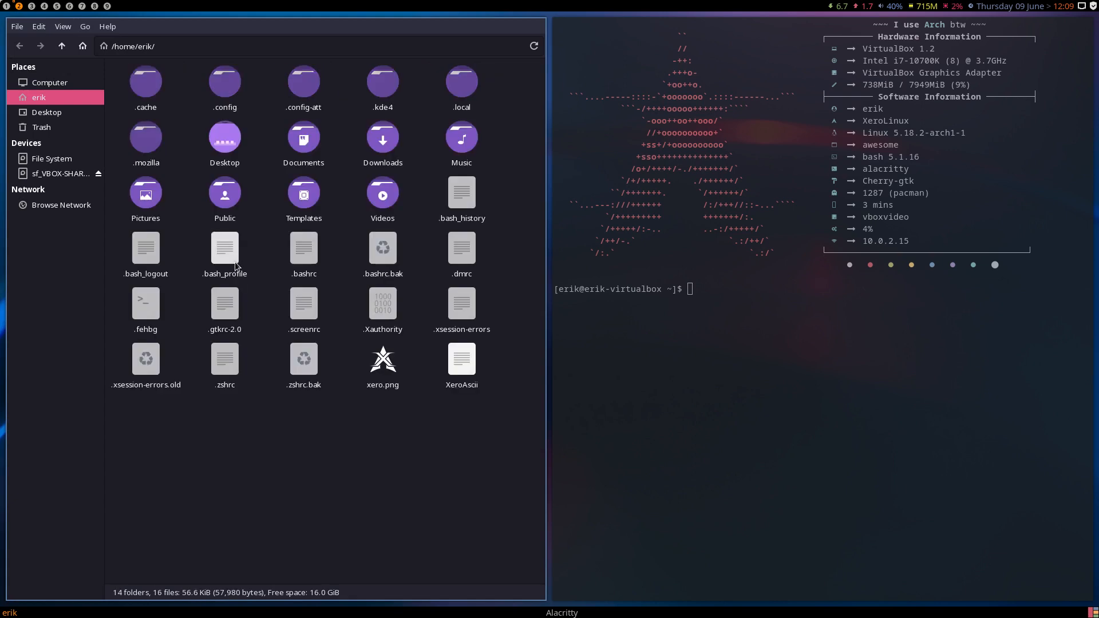
{"action": "left_click_drag", "start_coordinate": [916, 157], "coordinate": [851, 157]}
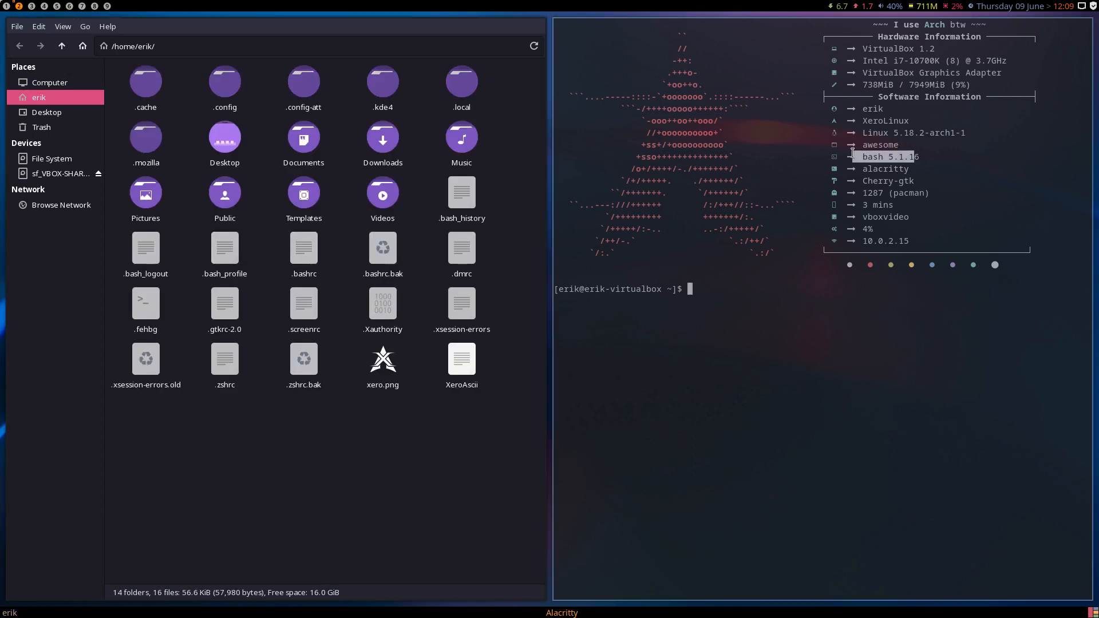
{"action": "double_click", "coordinate": [303, 251]}
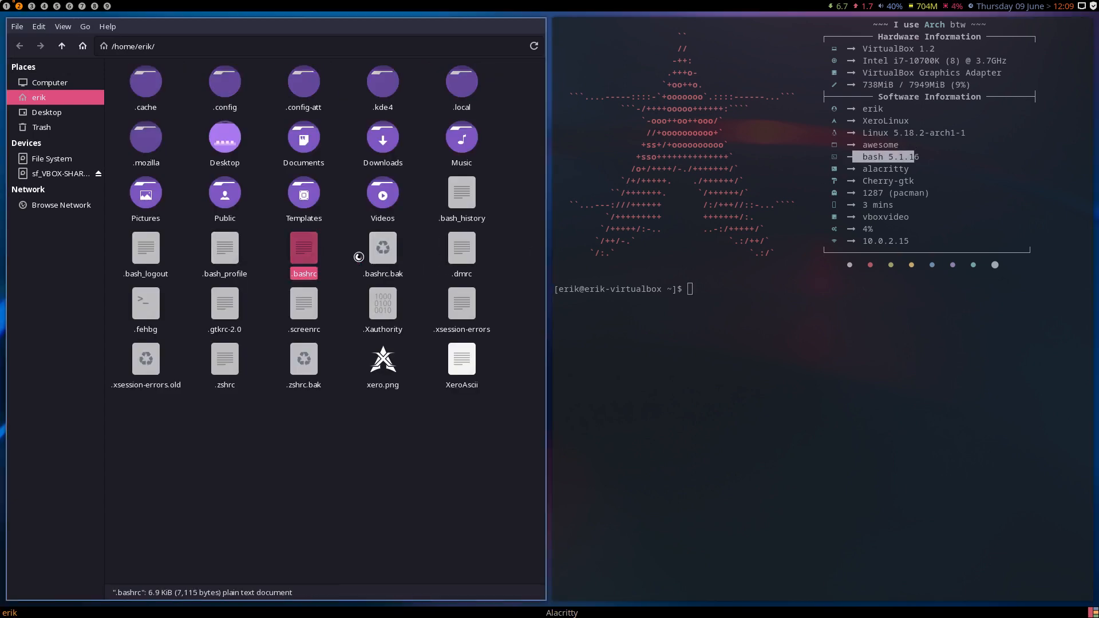
{"action": "scroll", "coordinate": [254, 296], "scroll_direction": "down", "scroll_amount": 20}
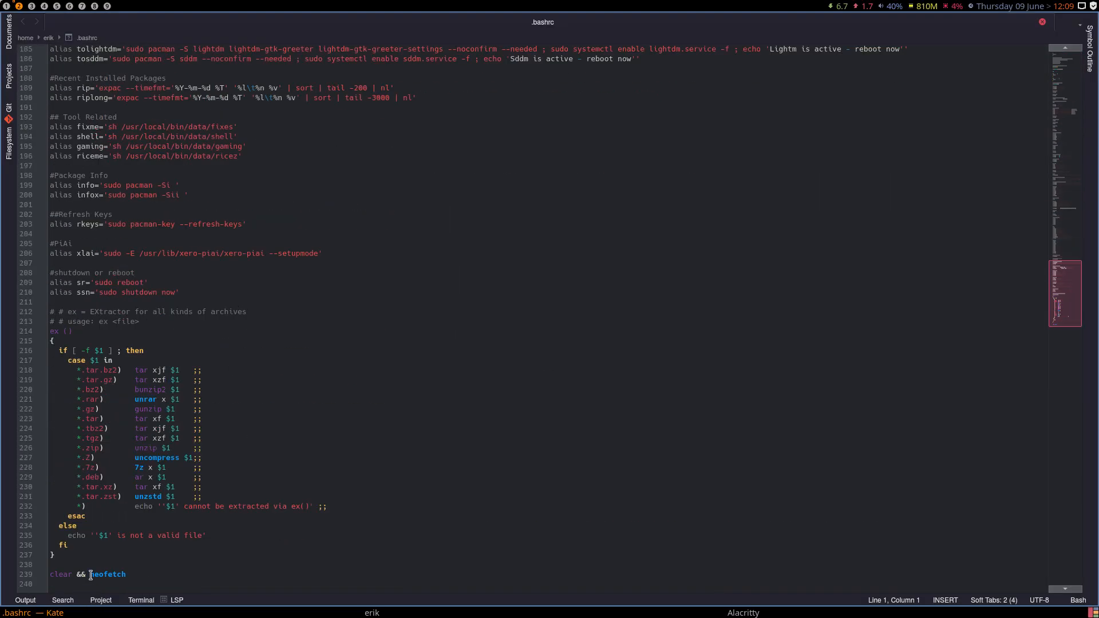
Delete 'clear && ' from line 239 so .bashrc ends with just 'neofetch'
{"action": "left_click", "coordinate": [89, 575]}
{"action": "left_click_drag", "start_coordinate": [90, 574], "coordinate": [40, 578]}
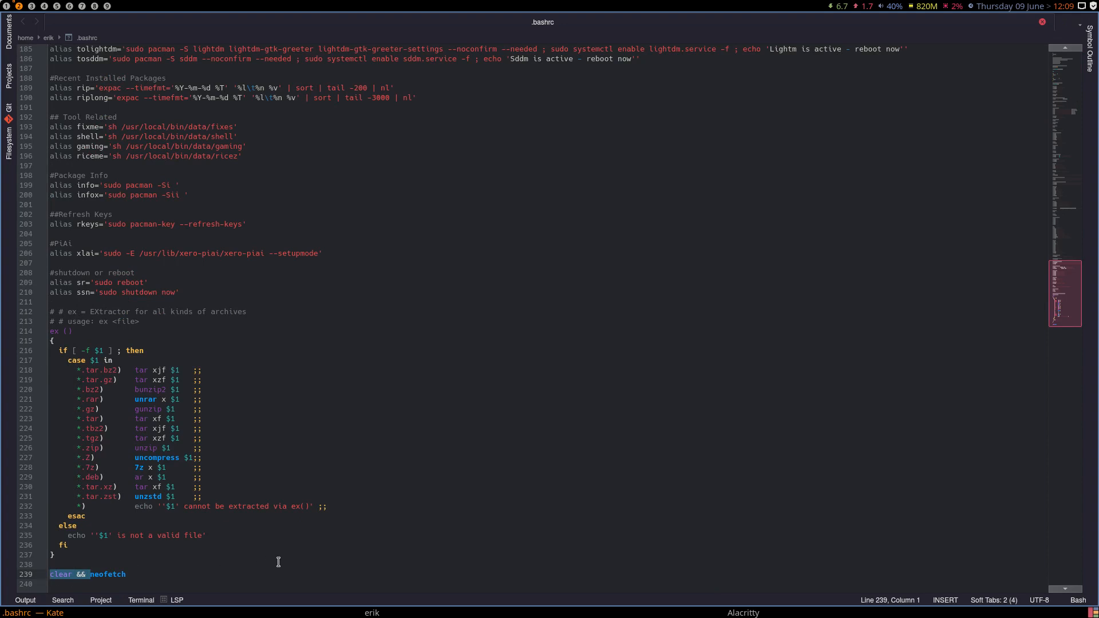
{"action": "key", "text": "BackSpace"}
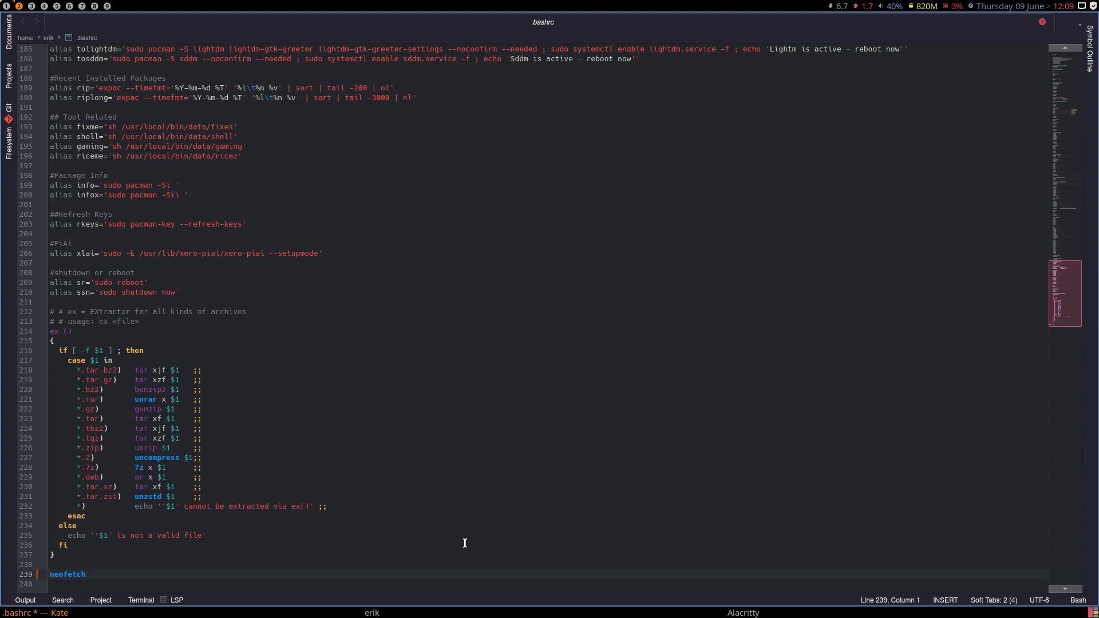
Save .bashrc and close Kate
{"action": "key", "text": "ctrl+s"}
{"action": "left_click", "coordinate": [1042, 23]}
{"action": "key", "text": "ctrl+q"}
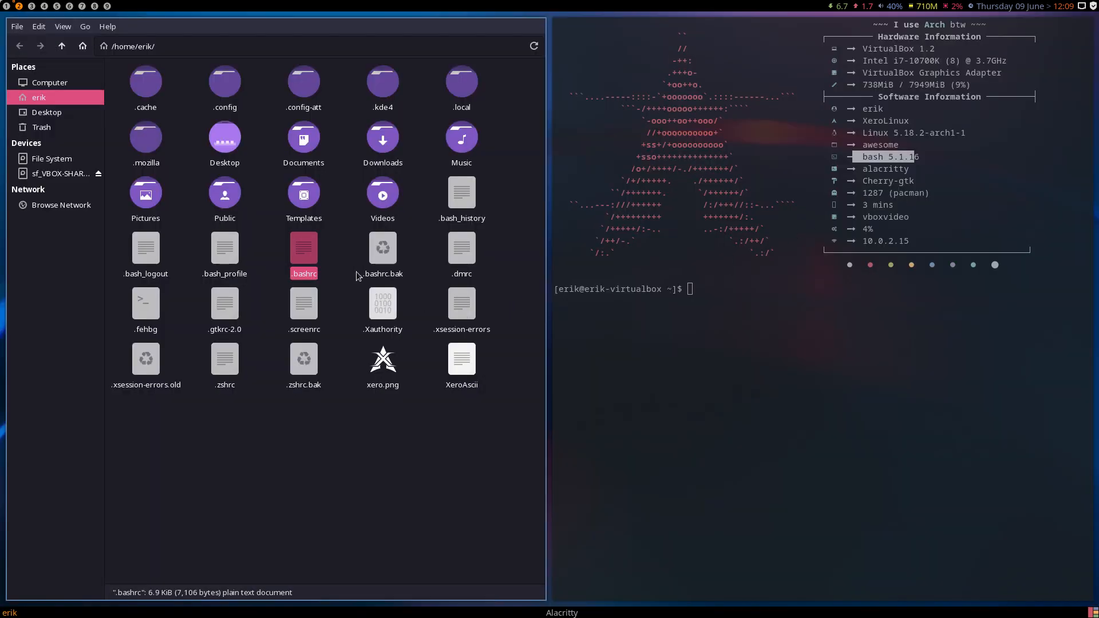
Restart ATT and show Terminal Fun with Neofetch and lolcat enabled, then move to workspace 3
{"action": "left_click", "coordinate": [6, 6]}
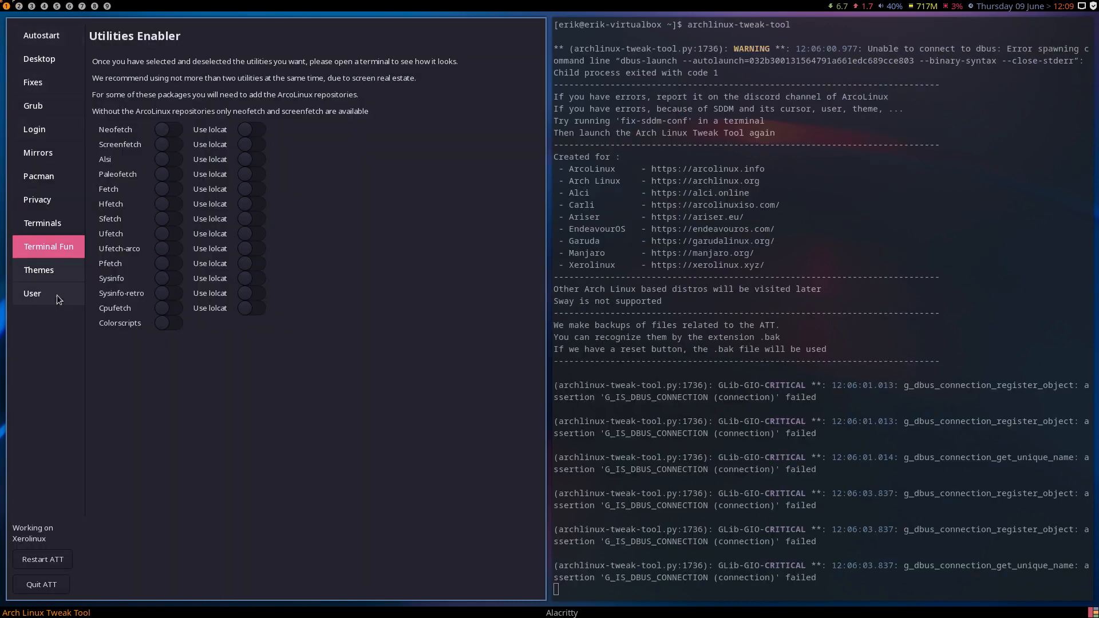
{"action": "left_click", "coordinate": [42, 560]}
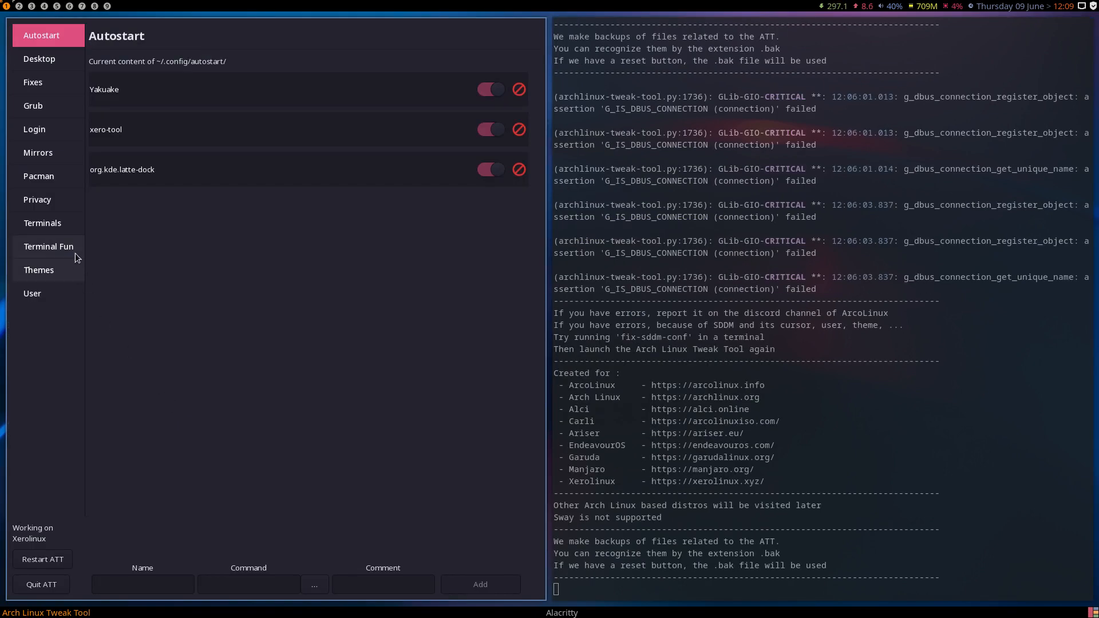
{"action": "left_click", "coordinate": [64, 249]}
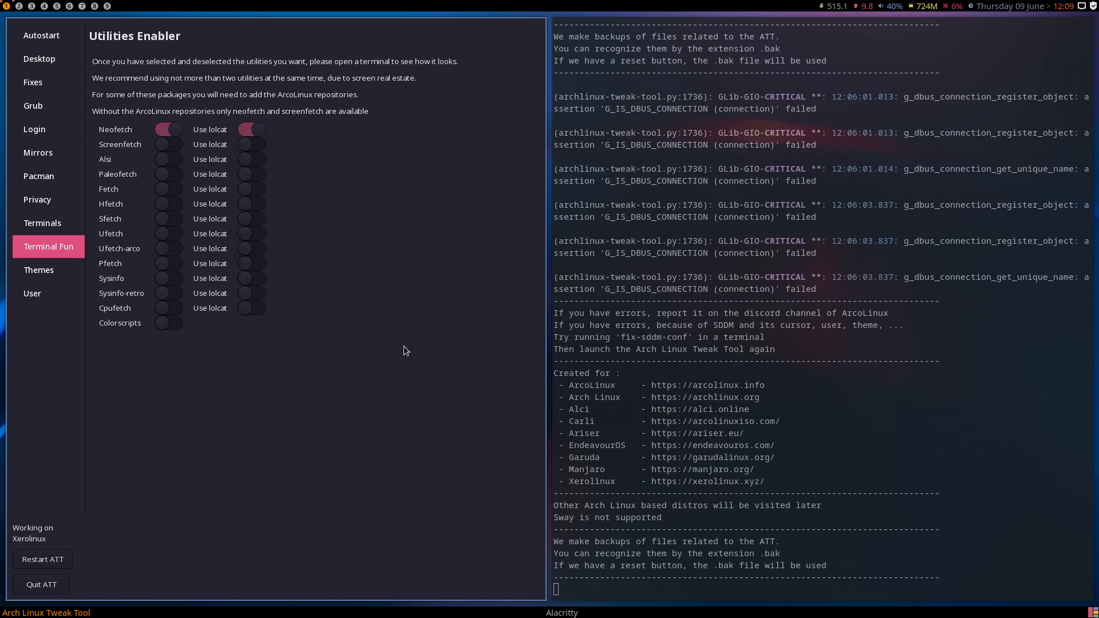
{"action": "left_click", "coordinate": [31, 7]}
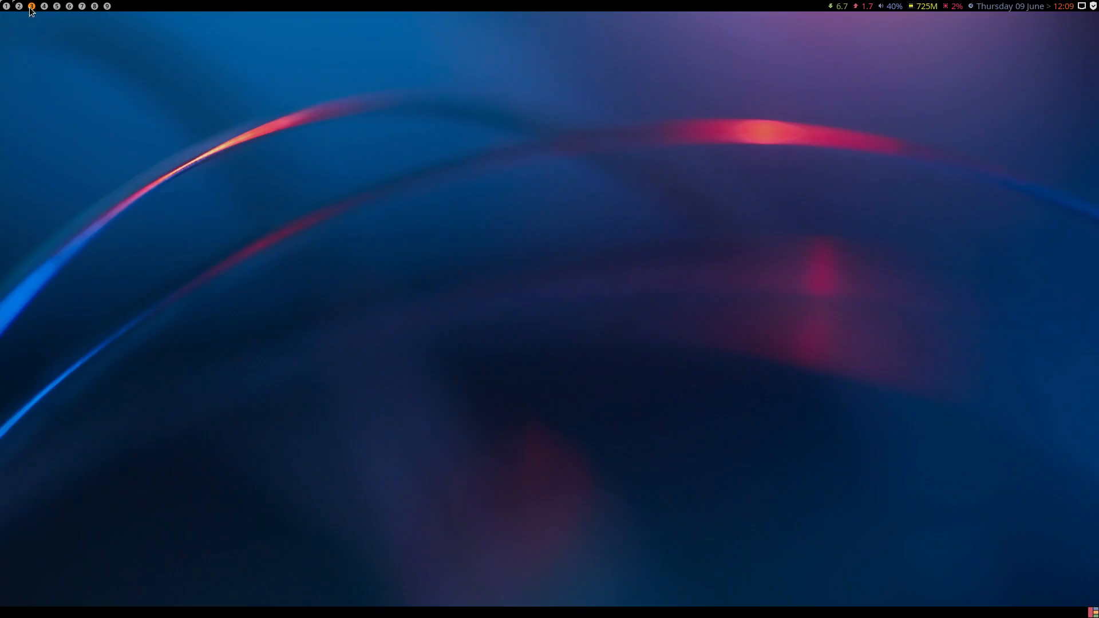
Open a new Alacritty terminal to check the neofetch greeting and its alias errors
{"action": "key", "text": "super+Return"}
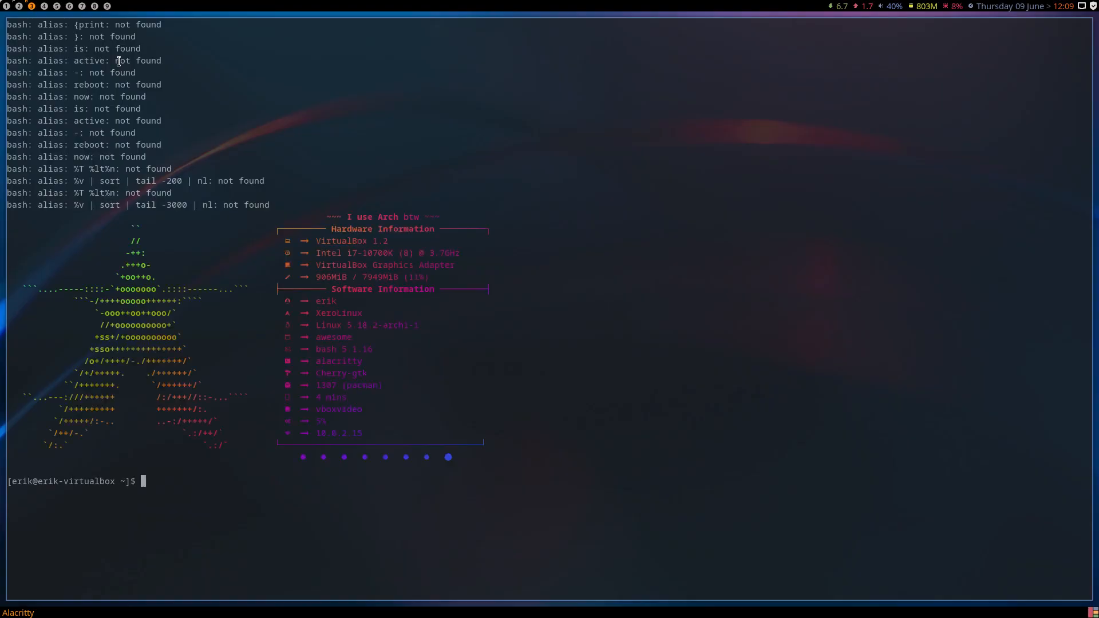
{"action": "left_click_drag", "start_coordinate": [289, 204], "coordinate": [66, 23]}
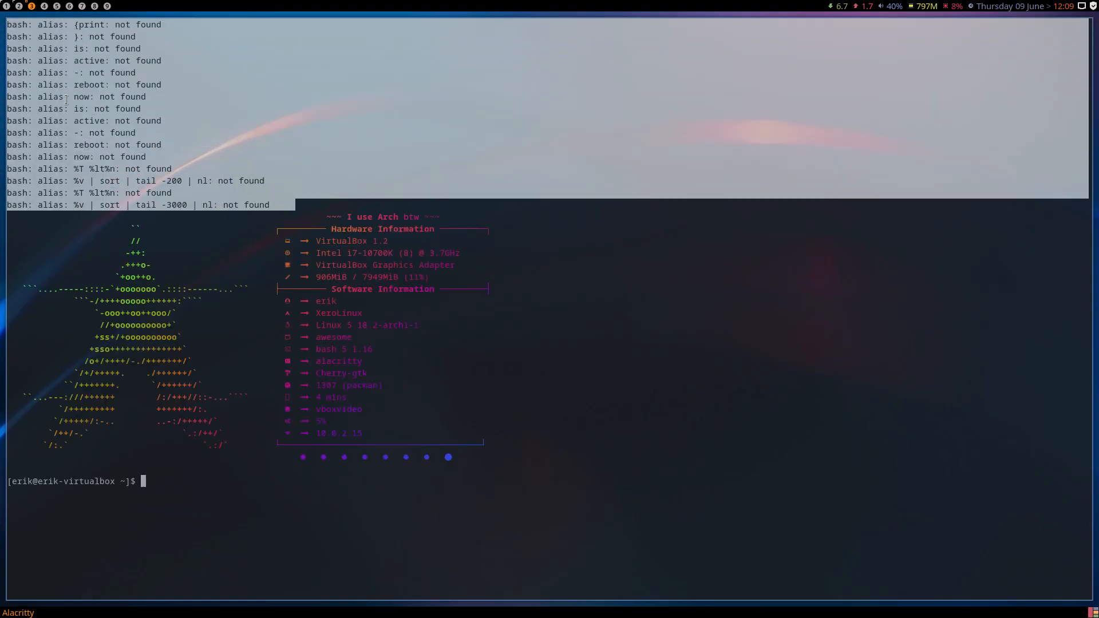
{"action": "left_click", "coordinate": [239, 273]}
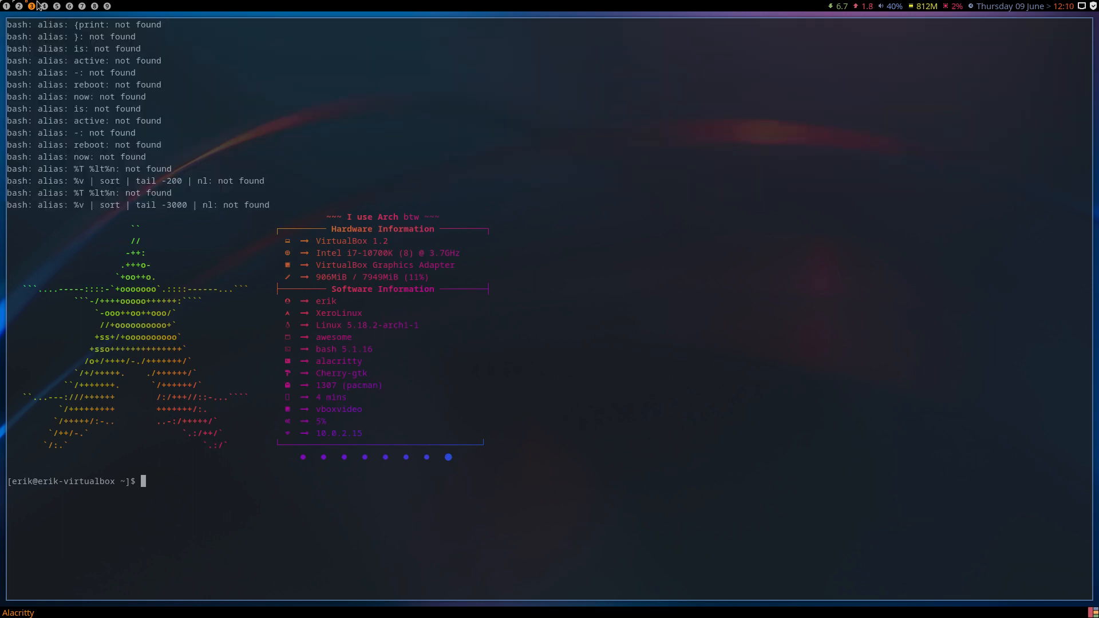
Enable Ufetch with lolcat in ATT and preview its output in a fresh terminal
{"action": "left_click", "coordinate": [18, 6]}
{"action": "left_click", "coordinate": [6, 6]}
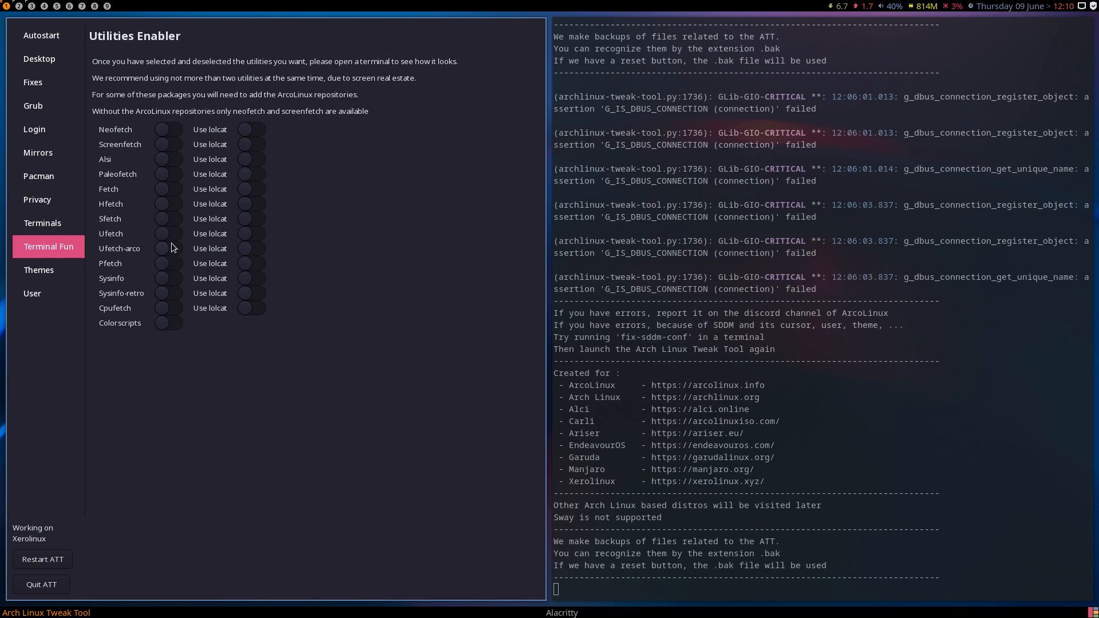
{"action": "left_click", "coordinate": [259, 234]}
{"action": "left_click", "coordinate": [32, 6]}
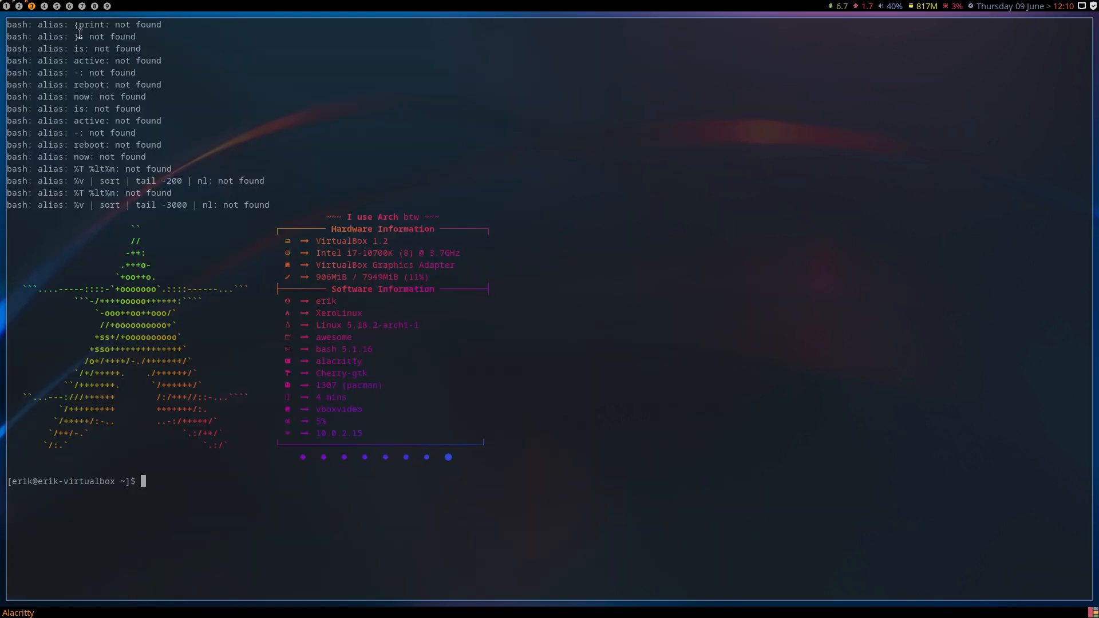
{"action": "key", "text": "super+Return"}
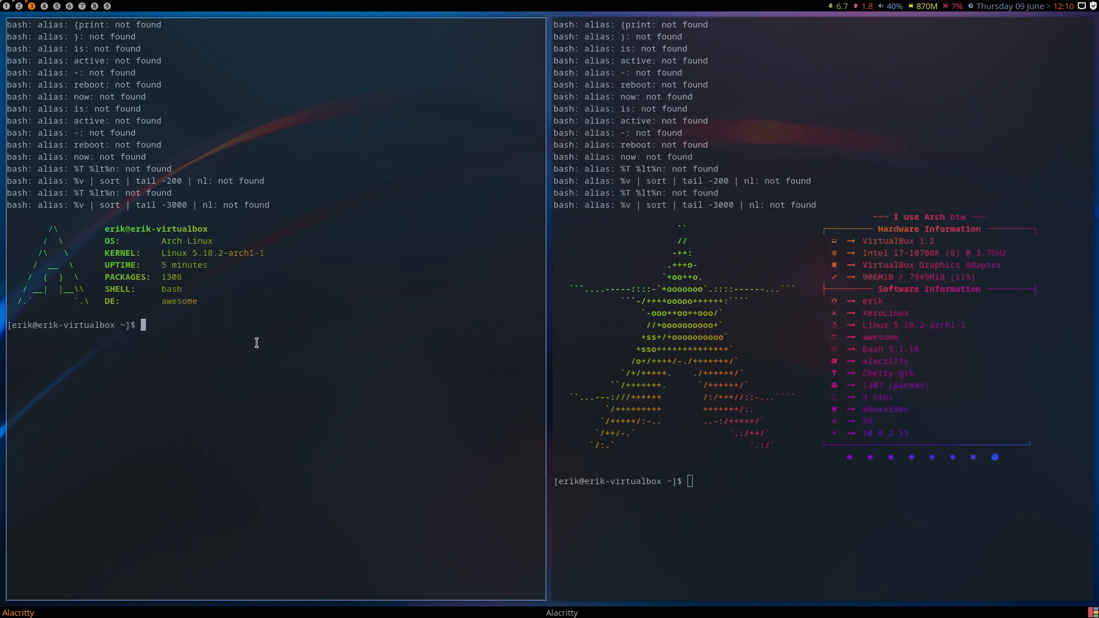
{"action": "left_click", "coordinate": [19, 6]}
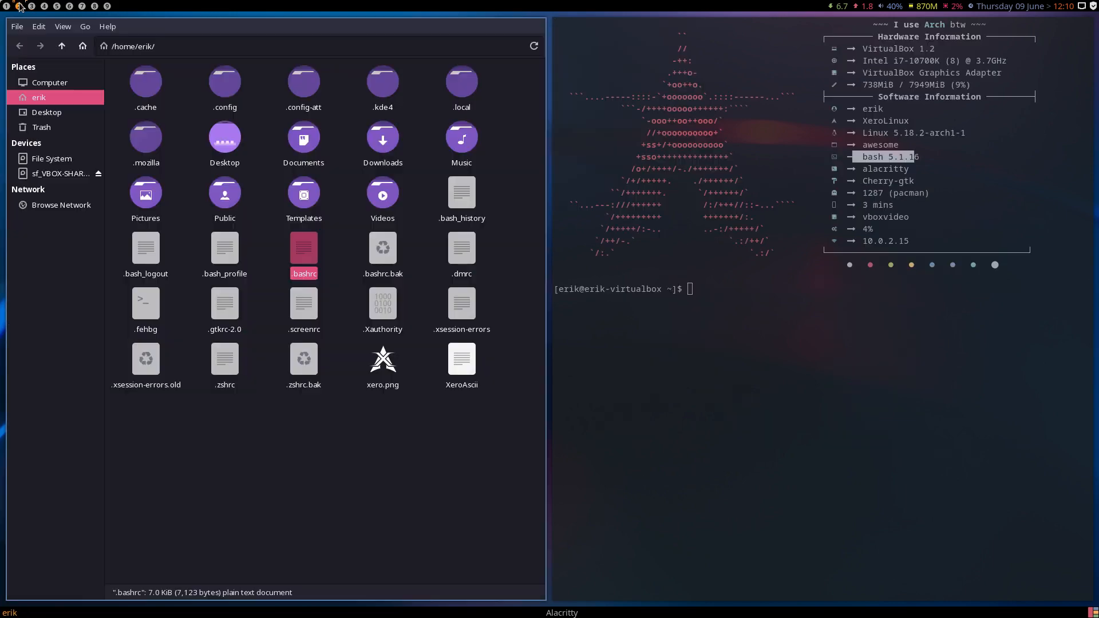
{"action": "left_click", "coordinate": [6, 6]}
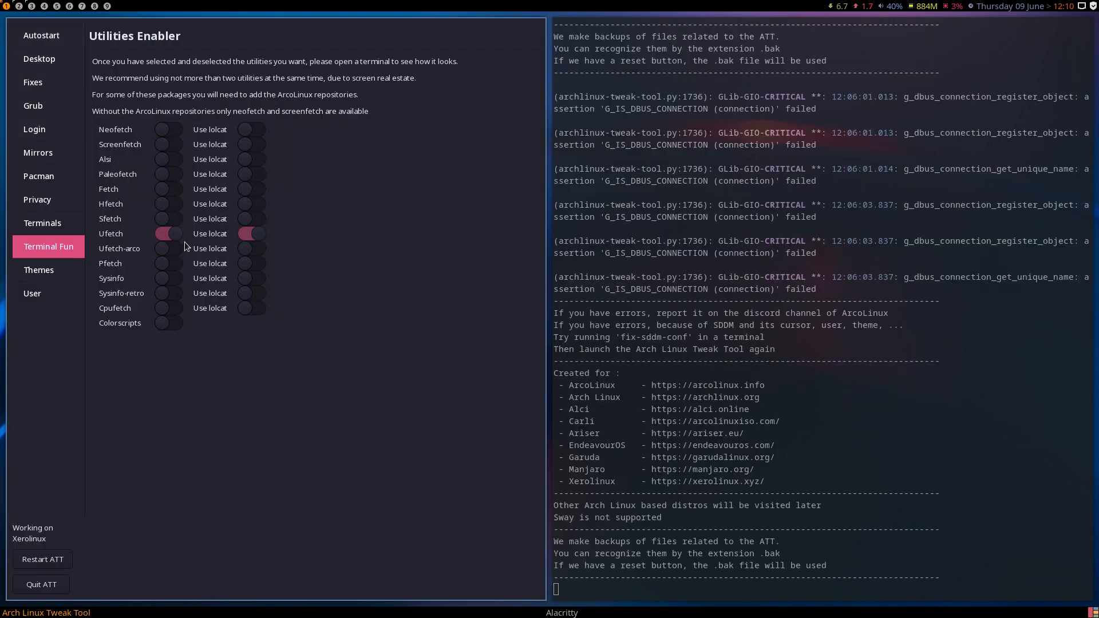
Turn Ufetch off and confirm the terminal greeting in a test terminal
{"action": "left_click", "coordinate": [163, 235]}
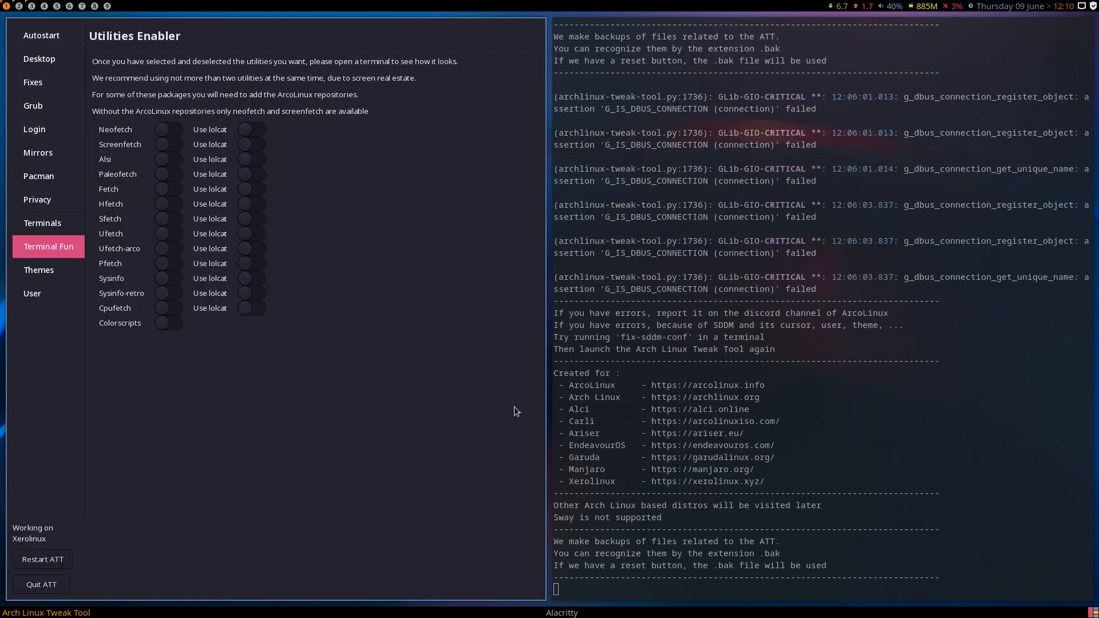
{"action": "key", "text": "super+Return"}
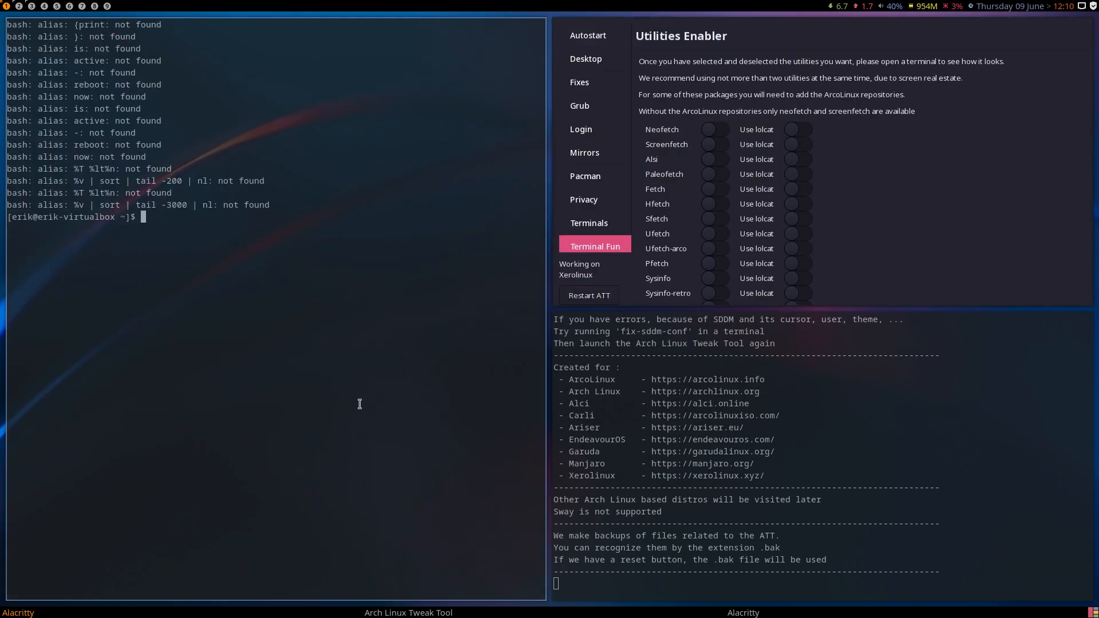
{"action": "key", "text": "super+q"}
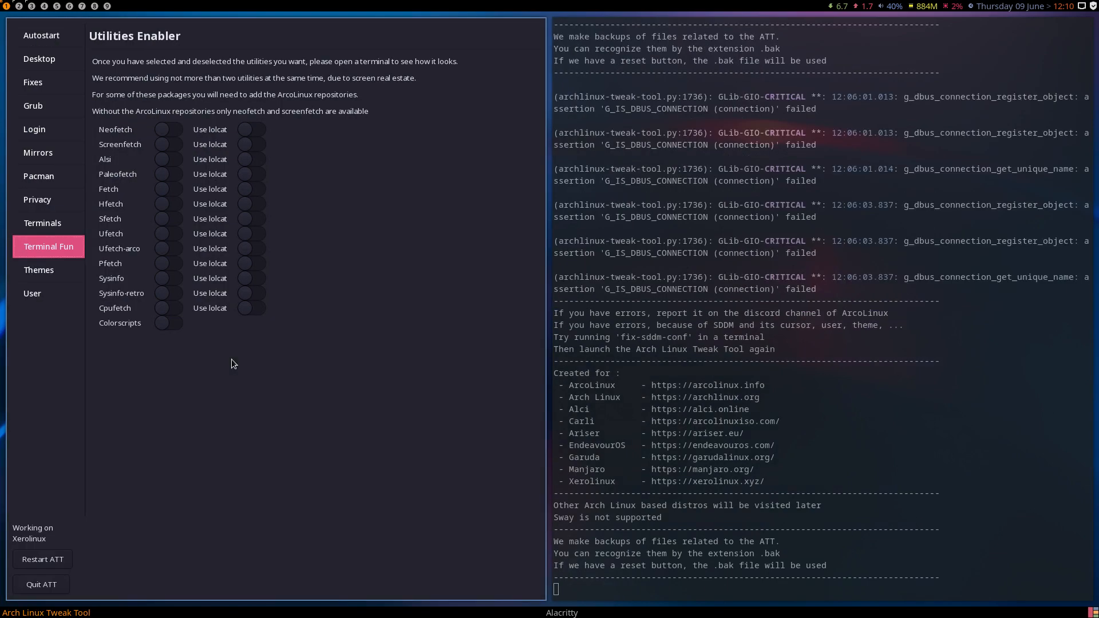
Apply the powerarrow-dark AwesomeWM theme and reload the window manager with Super+Shift+R
{"action": "left_click", "coordinate": [59, 275]}
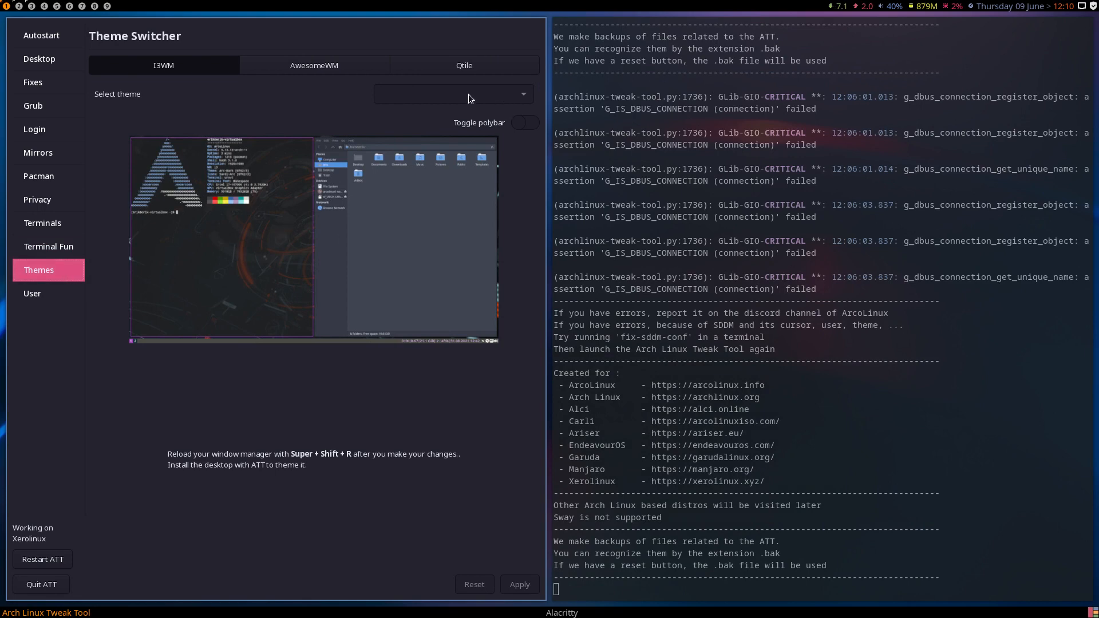
{"action": "left_click", "coordinate": [331, 68]}
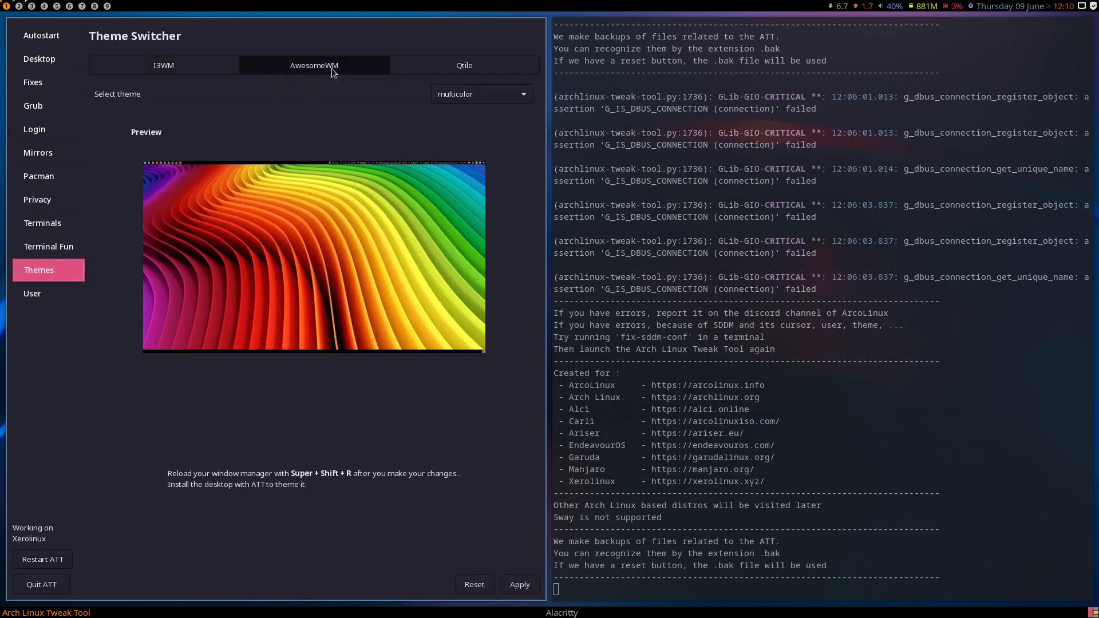
{"action": "left_click", "coordinate": [453, 97]}
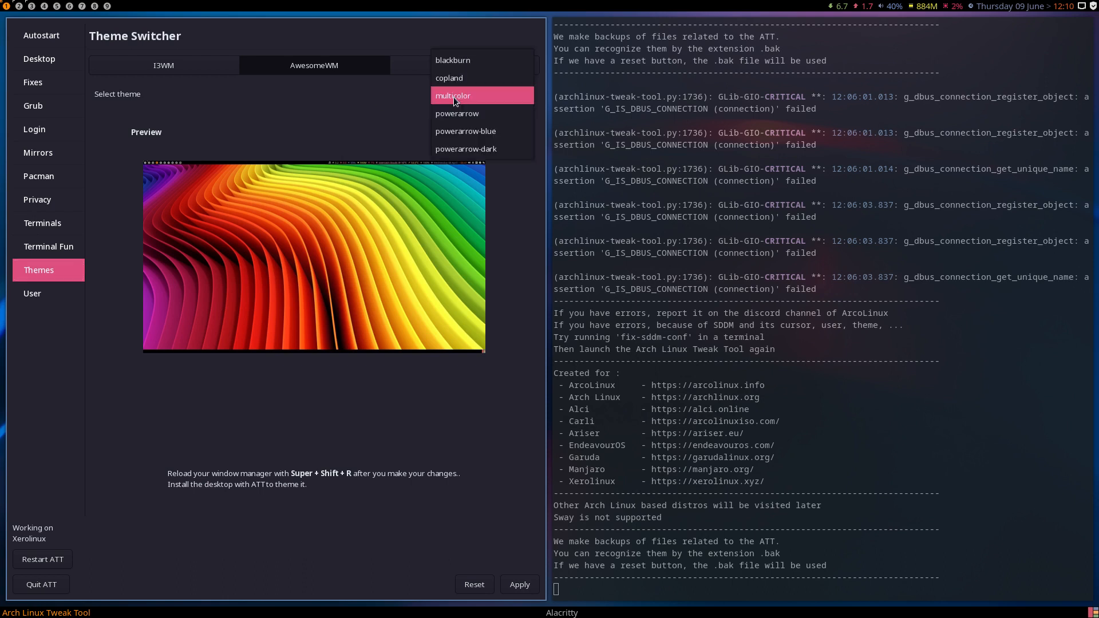
{"action": "left_click", "coordinate": [502, 147]}
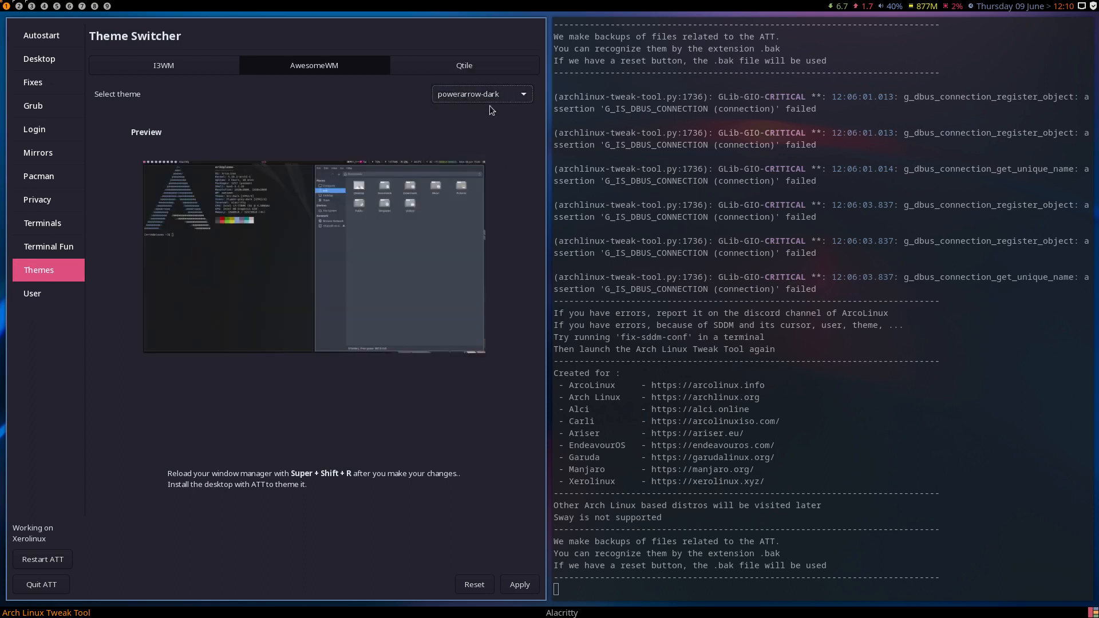
{"action": "left_click", "coordinate": [518, 583]}
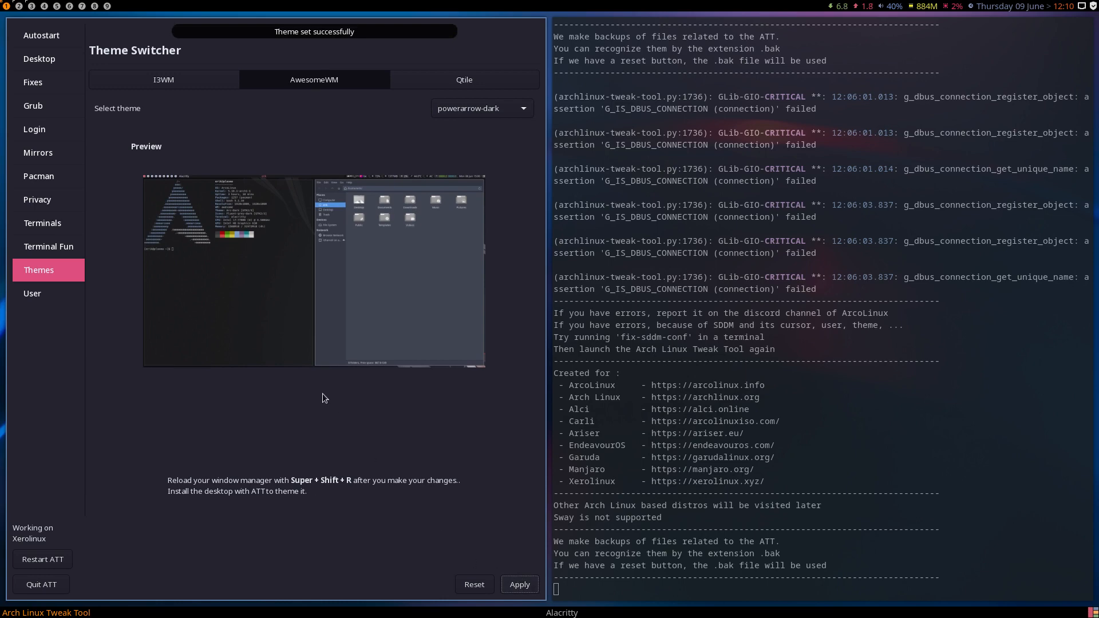
{"action": "key", "text": "super+shift+r"}
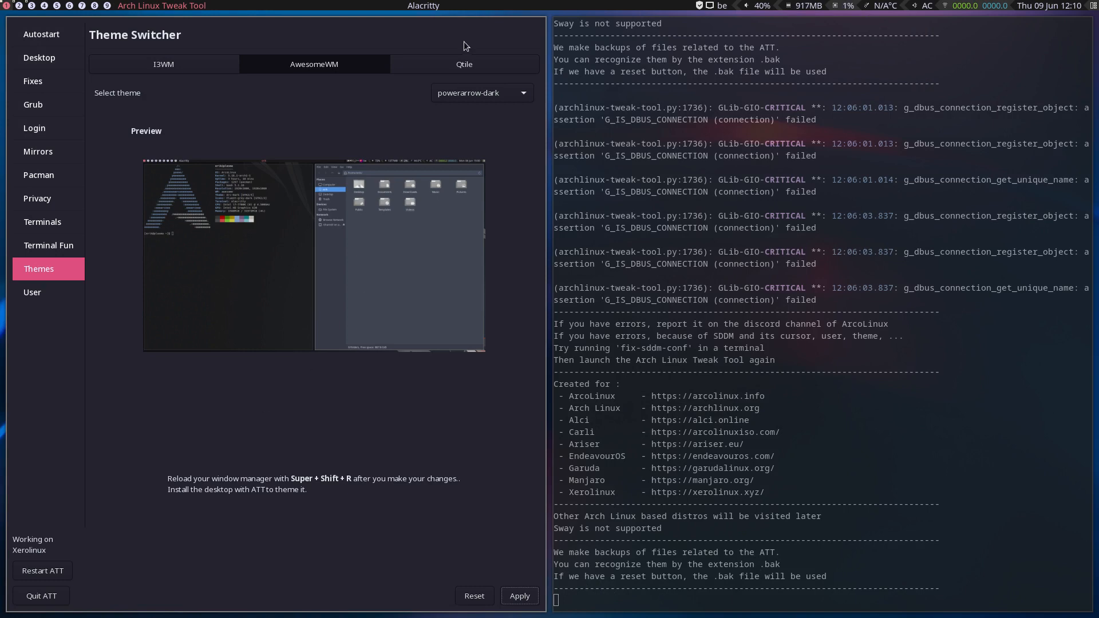
{"action": "left_click", "coordinate": [479, 64]}
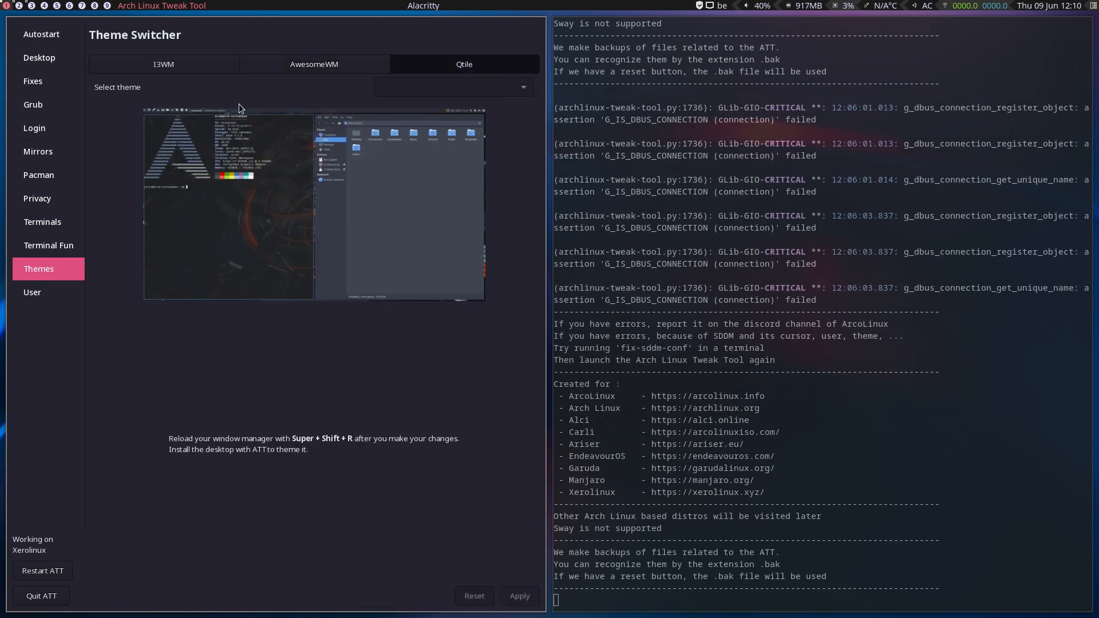
Install the qtile desktop from the Desktop Installer, then quit ATT and close the terminal
{"action": "left_click", "coordinate": [40, 42]}
{"action": "left_click", "coordinate": [57, 63]}
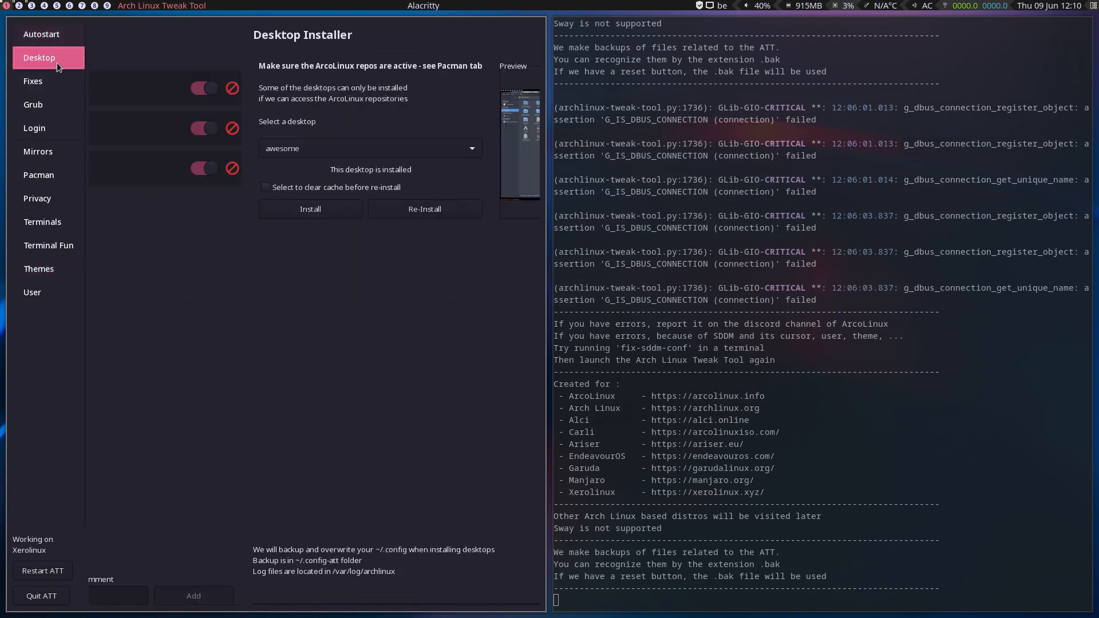
{"action": "left_click", "coordinate": [184, 147]}
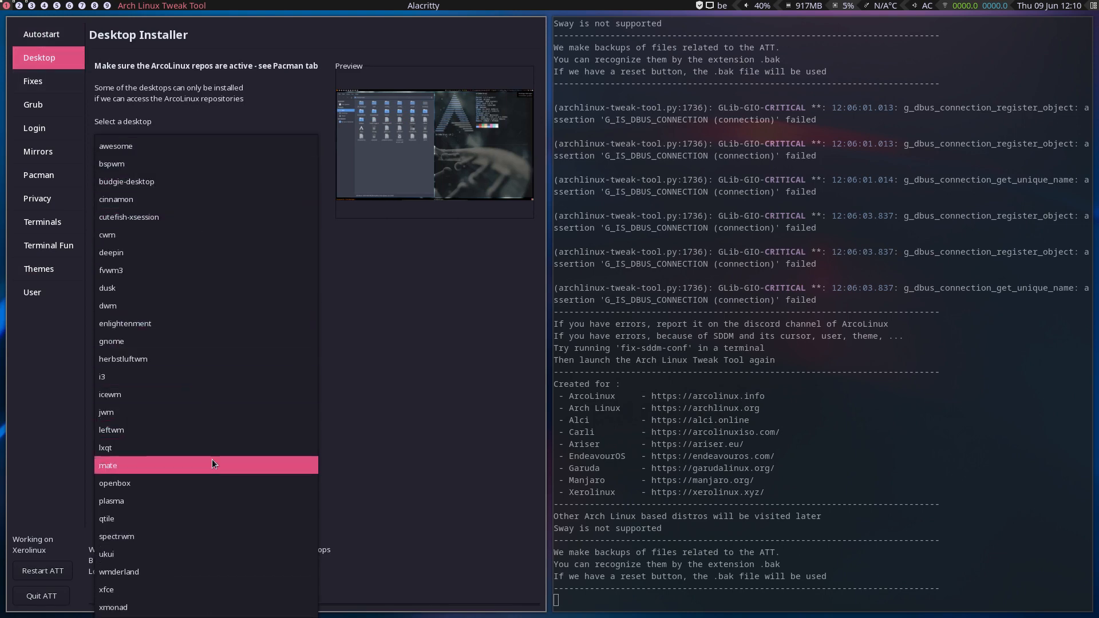
{"action": "left_click", "coordinate": [222, 524]}
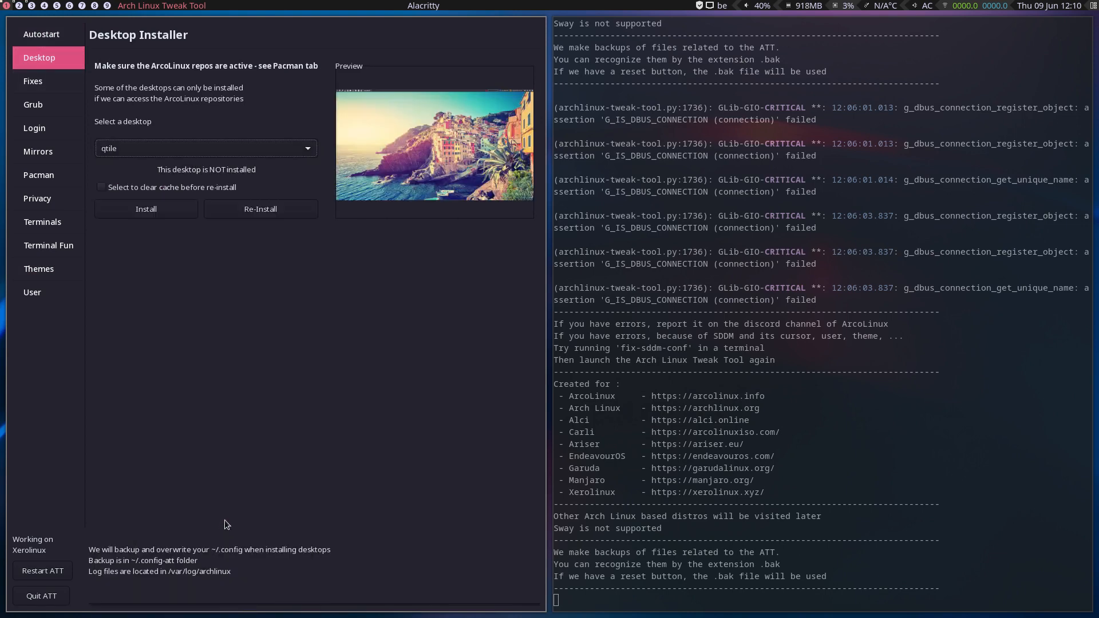
{"action": "left_click", "coordinate": [170, 208]}
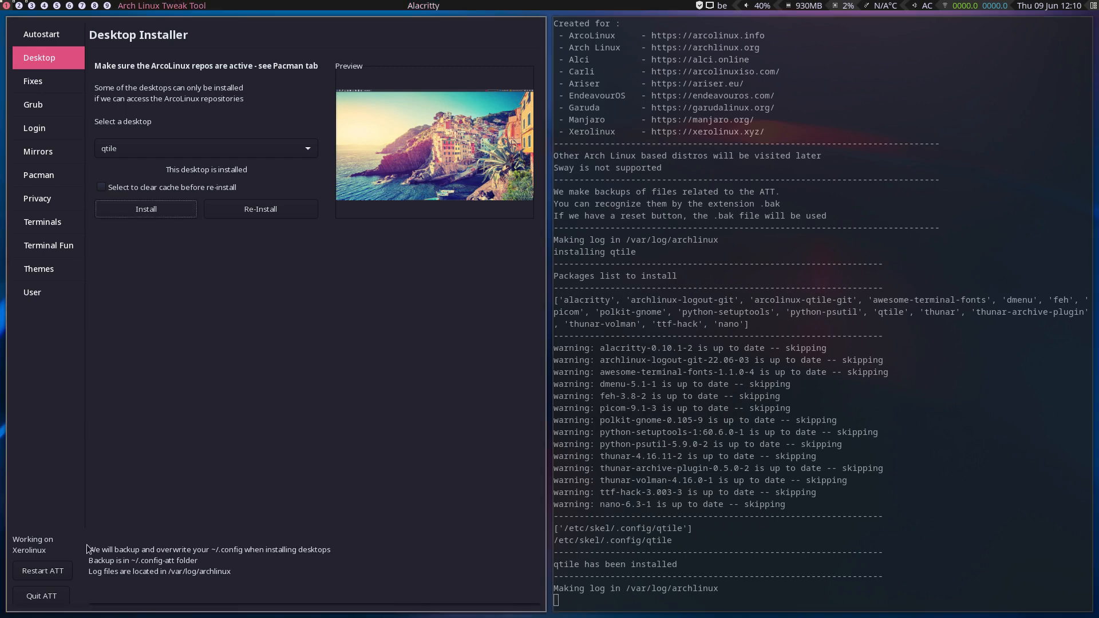
{"action": "left_click", "coordinate": [50, 592]}
{"action": "key", "text": "super+q"}
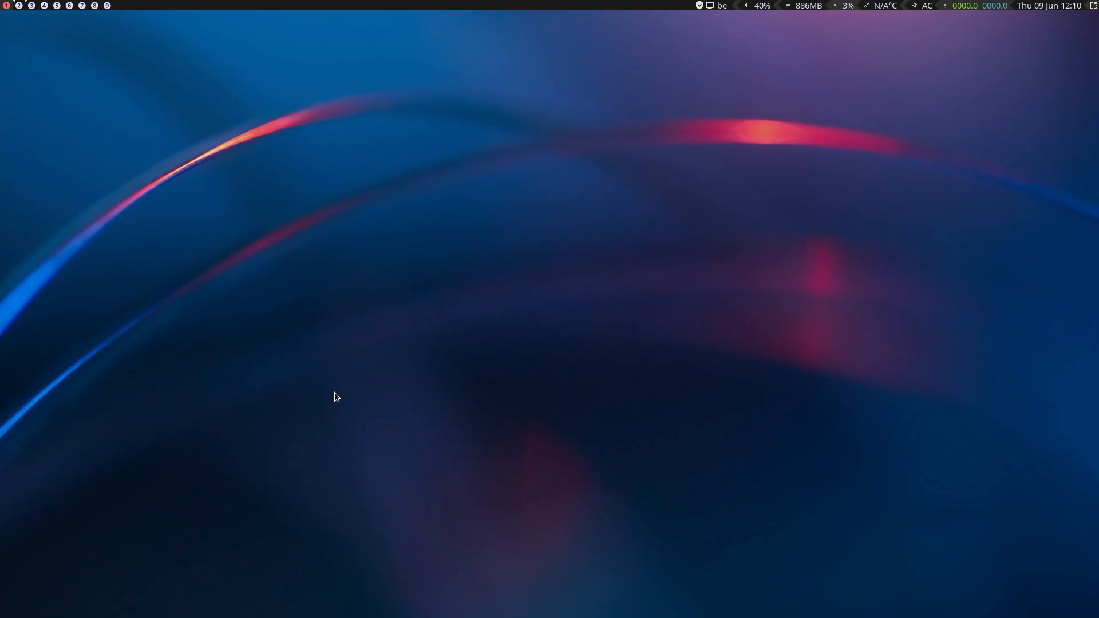
Log out with Super+X then L, and choose the Qtile session in SDDM
{"action": "key", "text": "super+x"}
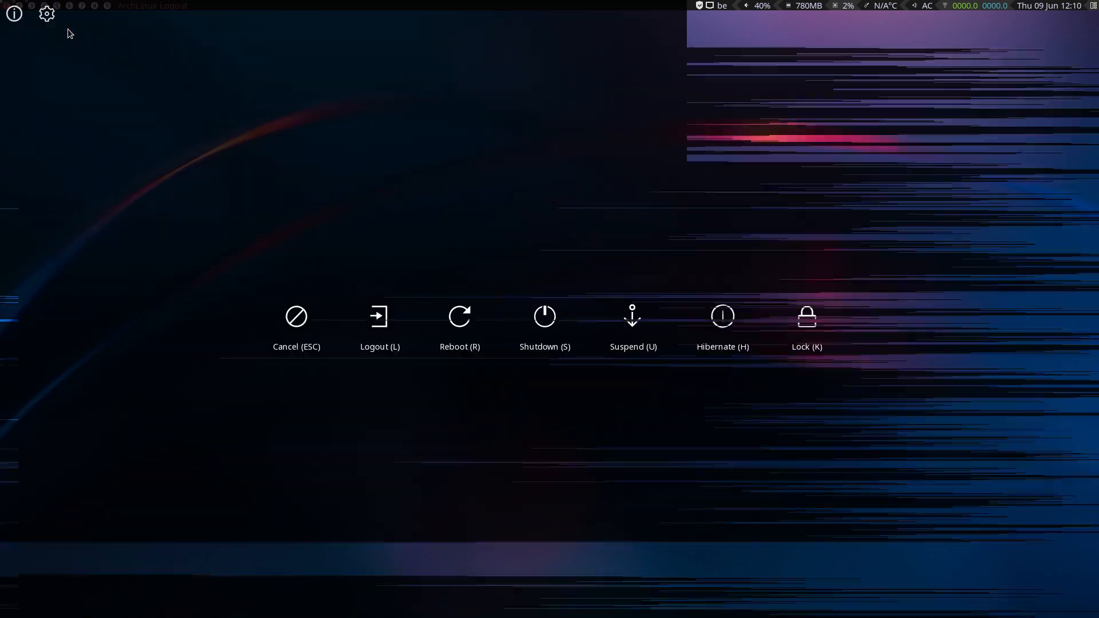
{"action": "key", "text": "l"}
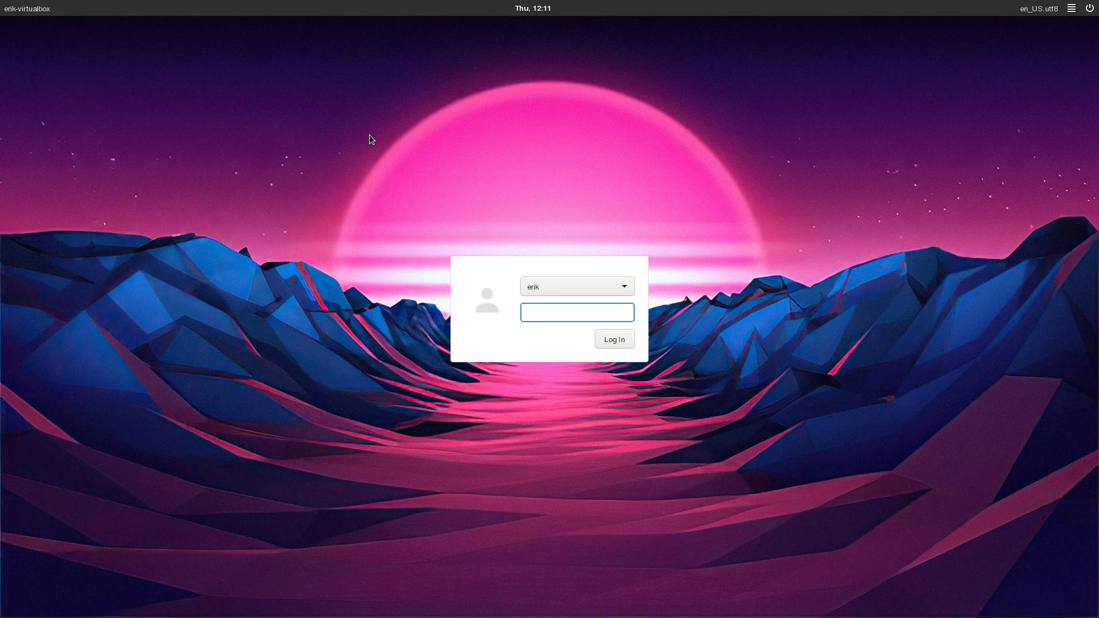
{"action": "left_click", "coordinate": [1071, 9]}
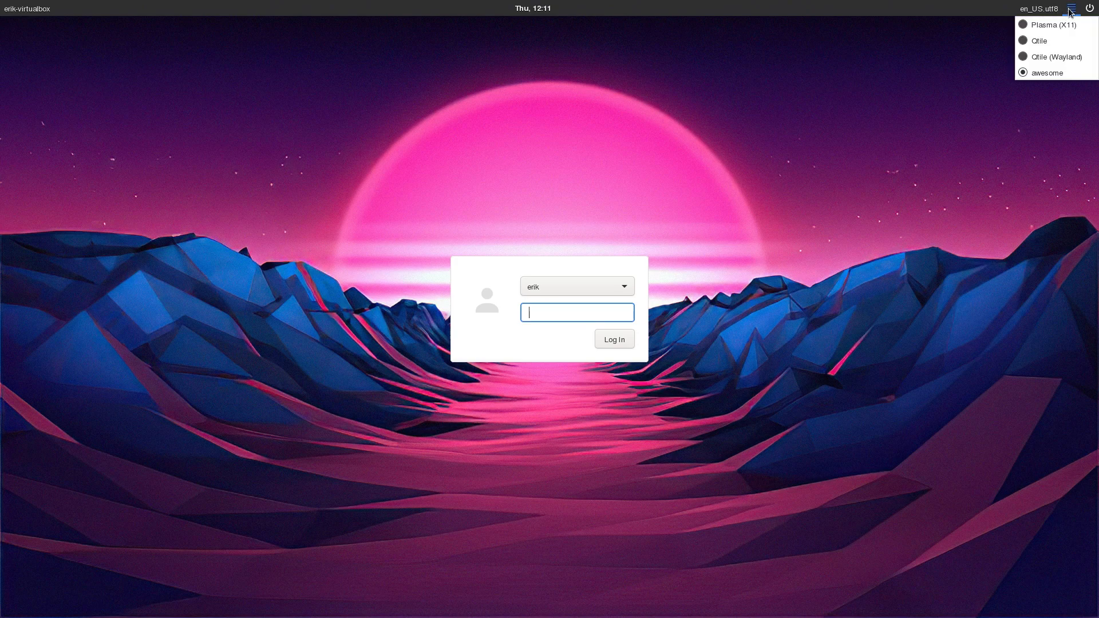
{"action": "left_click", "coordinate": [1064, 41]}
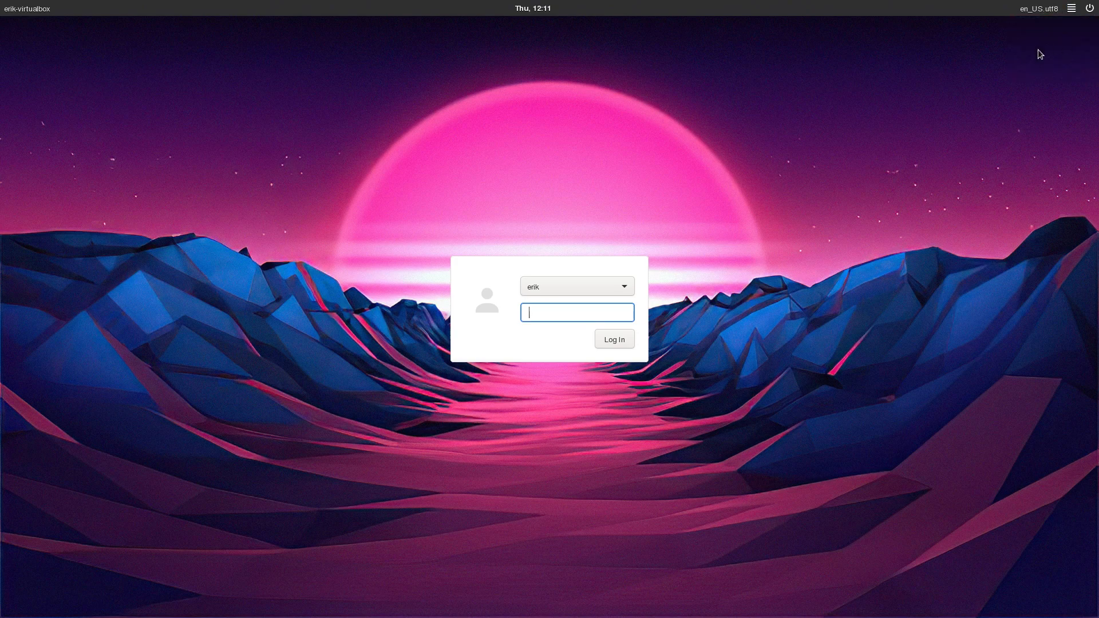
Confirm Qtile as the session and log in with the password
{"action": "left_click", "coordinate": [1071, 10]}
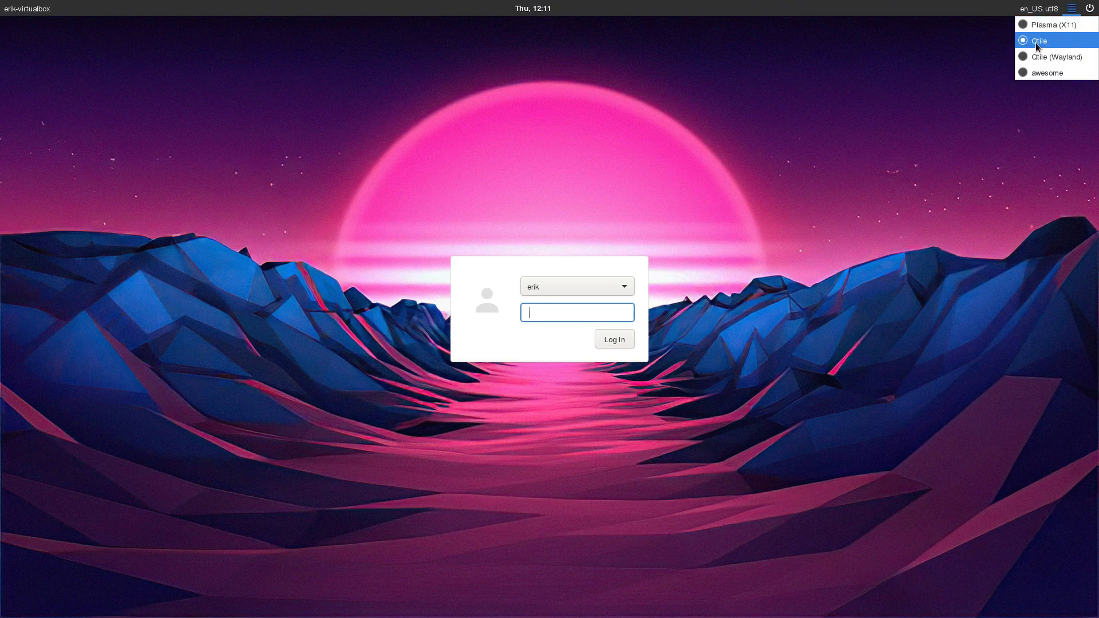
{"action": "left_click", "coordinate": [1038, 46]}
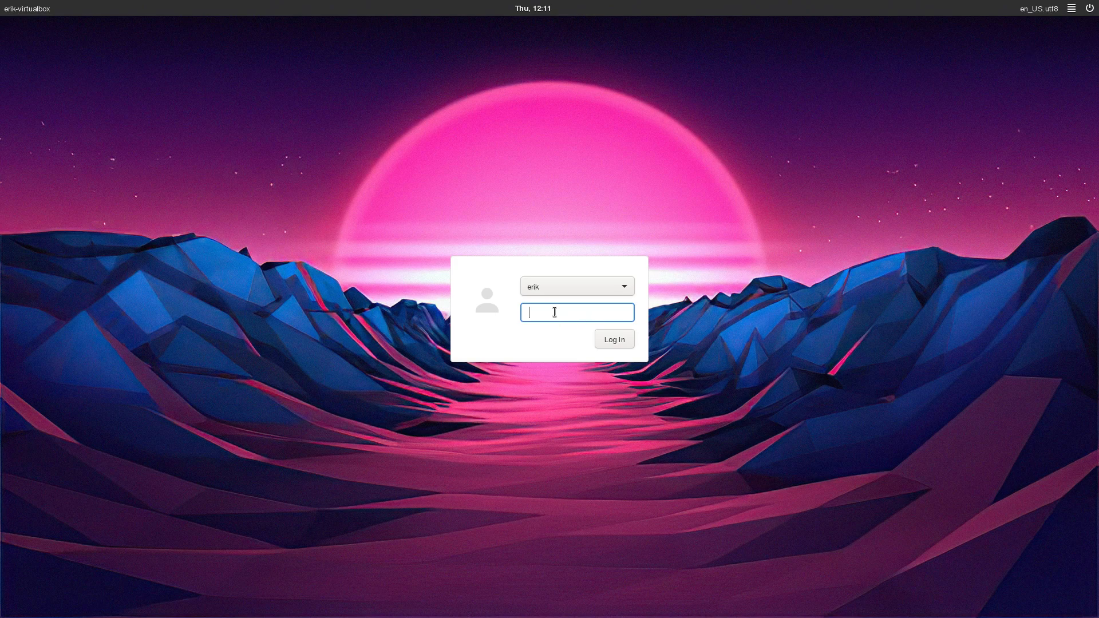
{"action": "type", "text": "••••"}
{"action": "key", "text": "Return"}
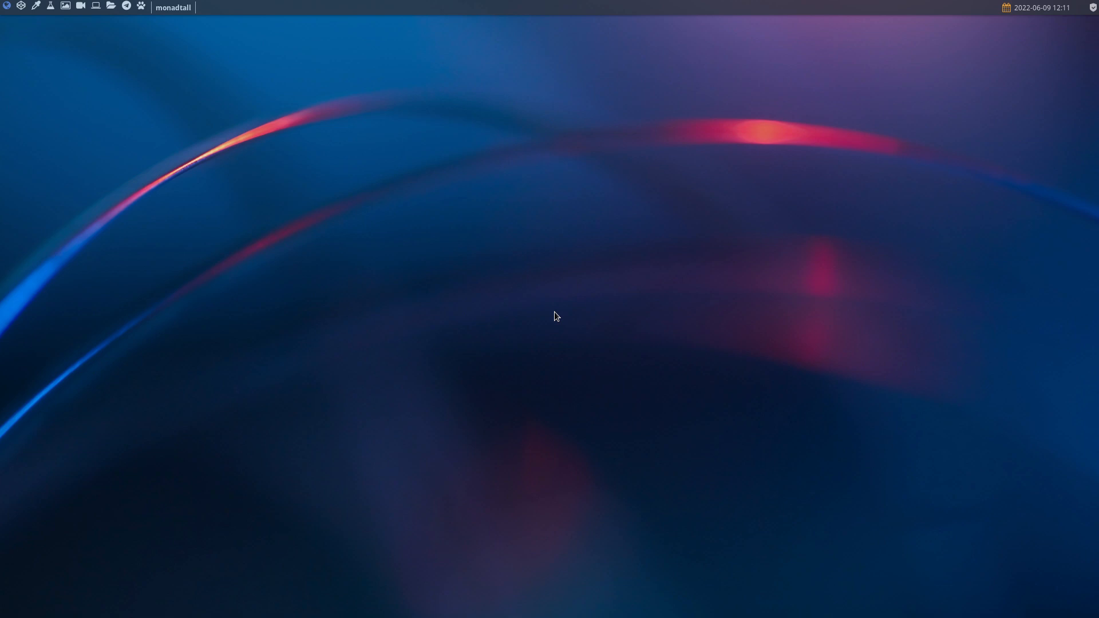
Run neofetch in a new Alacritty terminal and highlight the line showing the qtile window manager
{"action": "key", "text": "super+Return"}
{"action": "type", "text": "neo"}
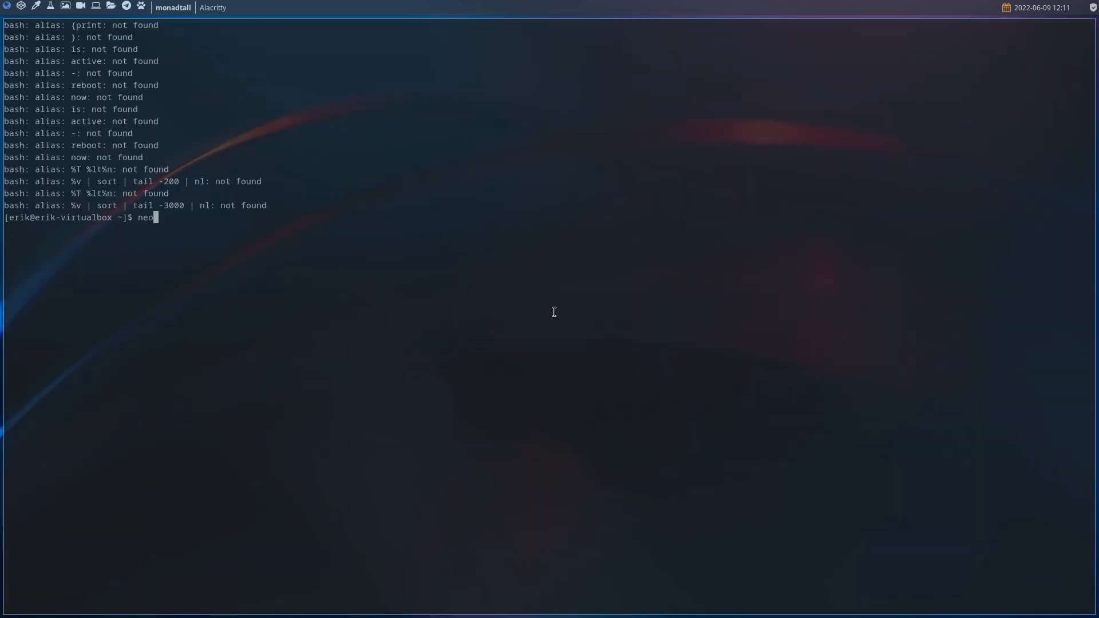
{"action": "type", "text": "fetch"}
{"action": "key", "text": "Return"}
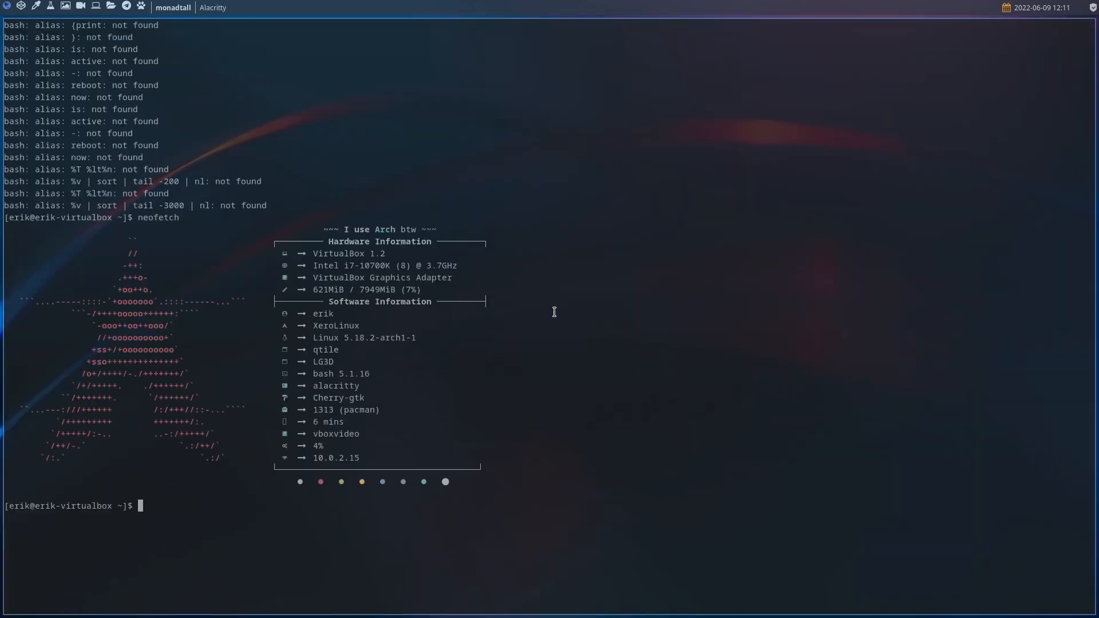
{"action": "left_click_drag", "start_coordinate": [367, 349], "coordinate": [310, 349]}
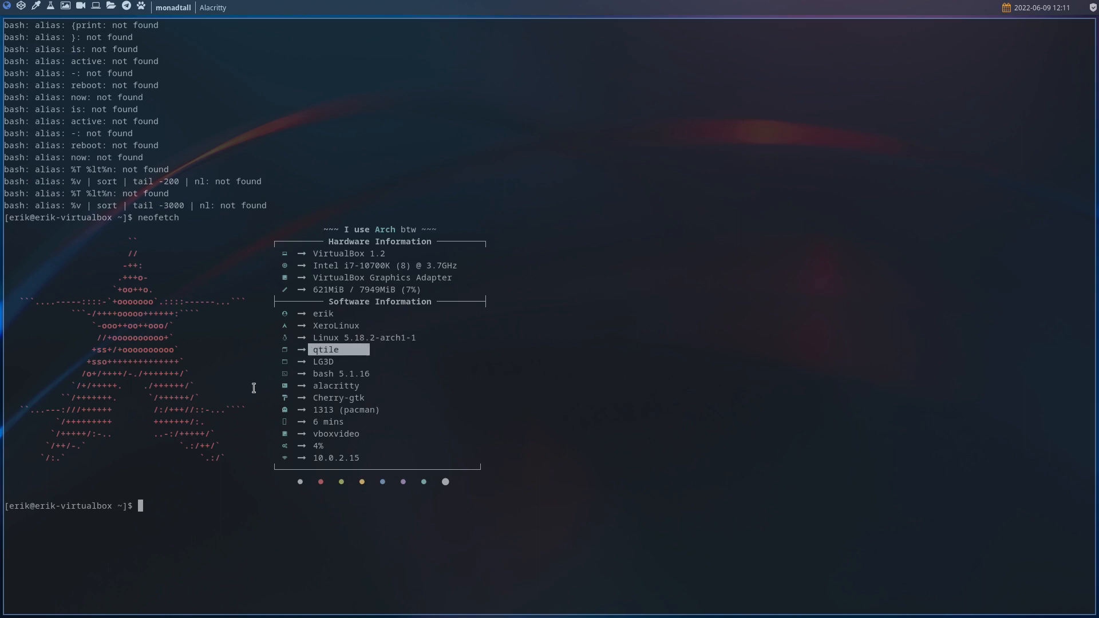
Launch archlinux-tweak-tool and authenticate with the administrator password
{"action": "type", "text": "arcj"}
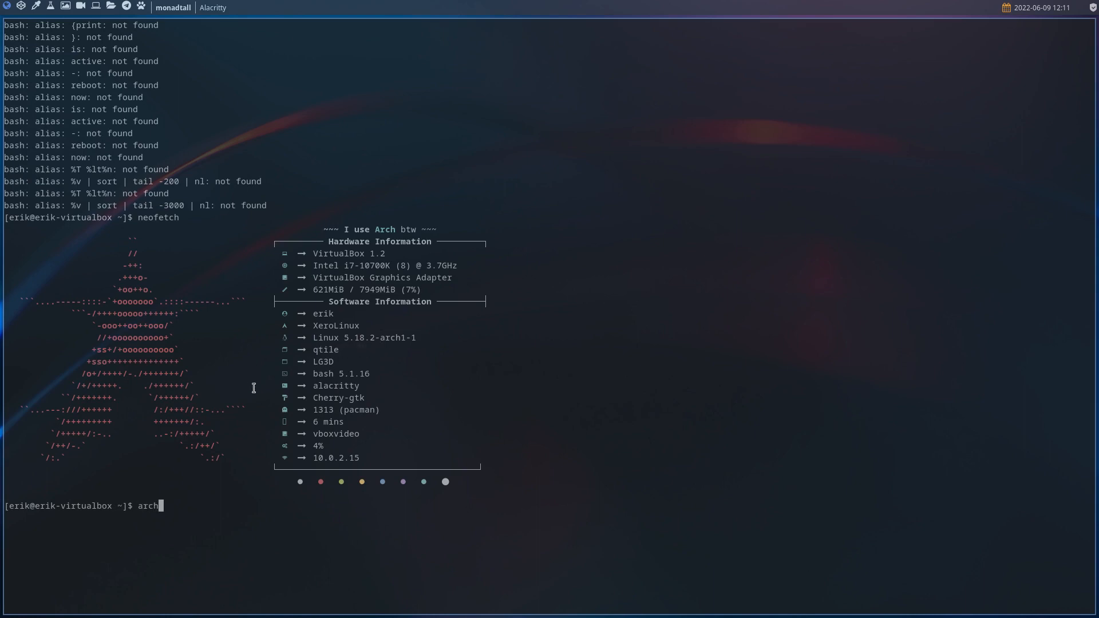
{"action": "type", "text": "linux-tweak-tool"}
{"action": "key", "text": "Return"}
{"action": "type", "text": "••••"}
{"action": "key", "text": "Return"}
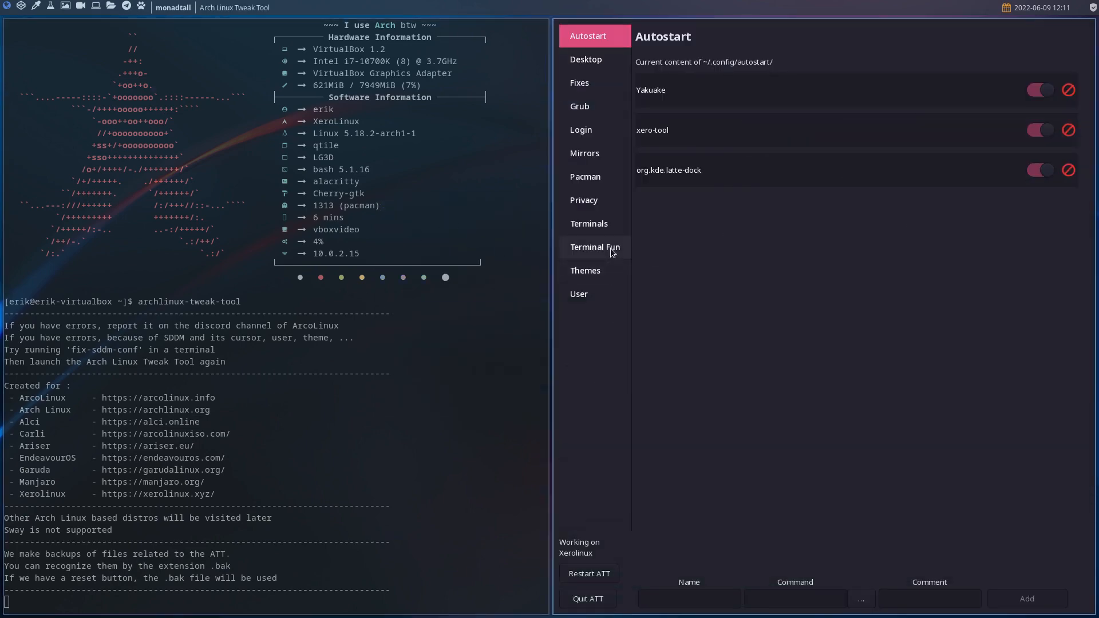
Apply the arcolinux-crimson theme on the Qtile tab of Themes, then reload Qtile with Super+Shift+R
{"action": "left_click", "coordinate": [609, 268]}
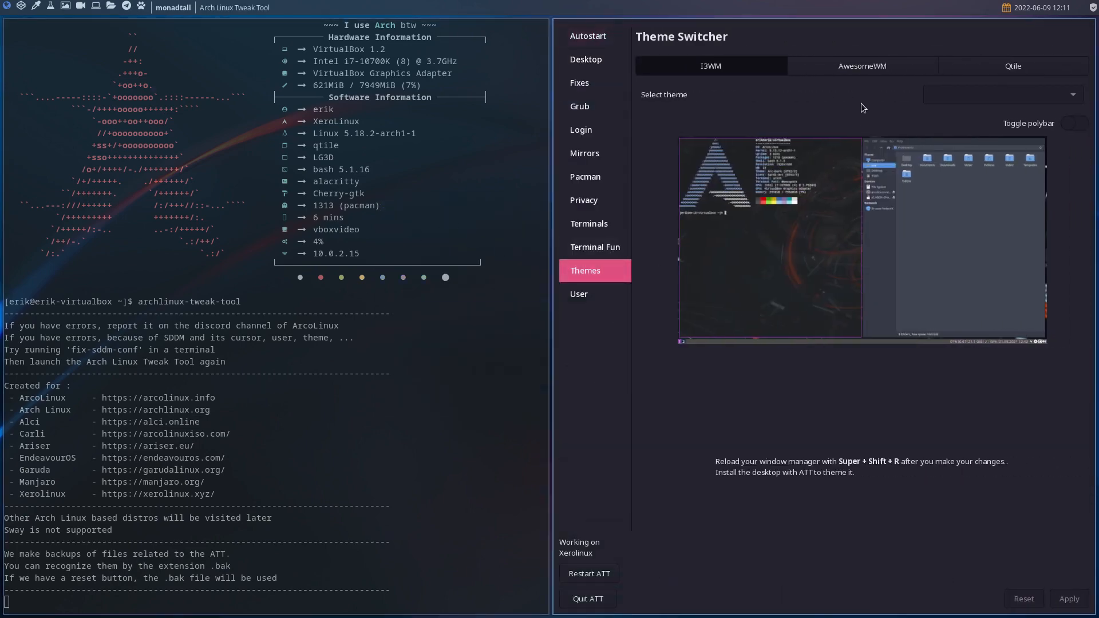
{"action": "left_click", "coordinate": [980, 65]}
{"action": "left_click", "coordinate": [1001, 87]}
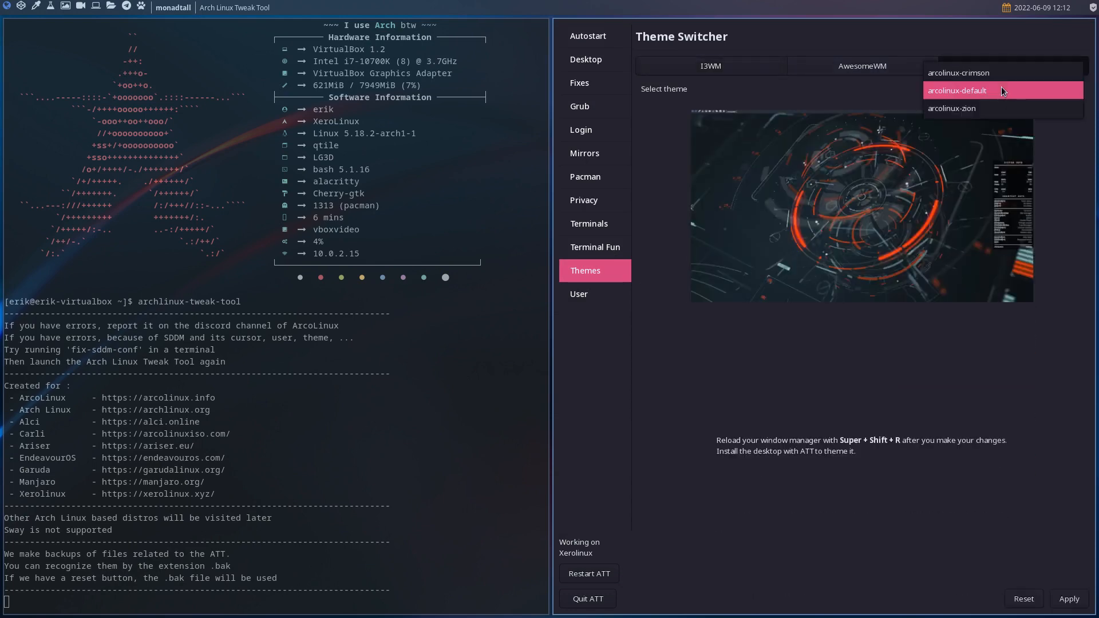
{"action": "left_click", "coordinate": [988, 72]}
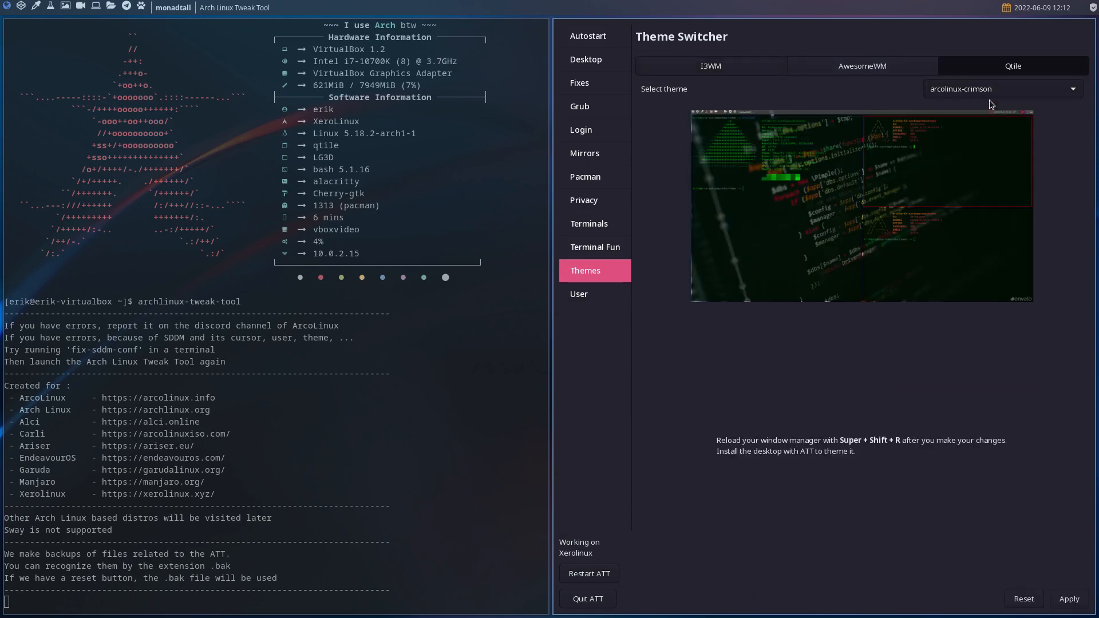
{"action": "left_click", "coordinate": [1070, 600]}
{"action": "key", "text": "super+shift+r"}
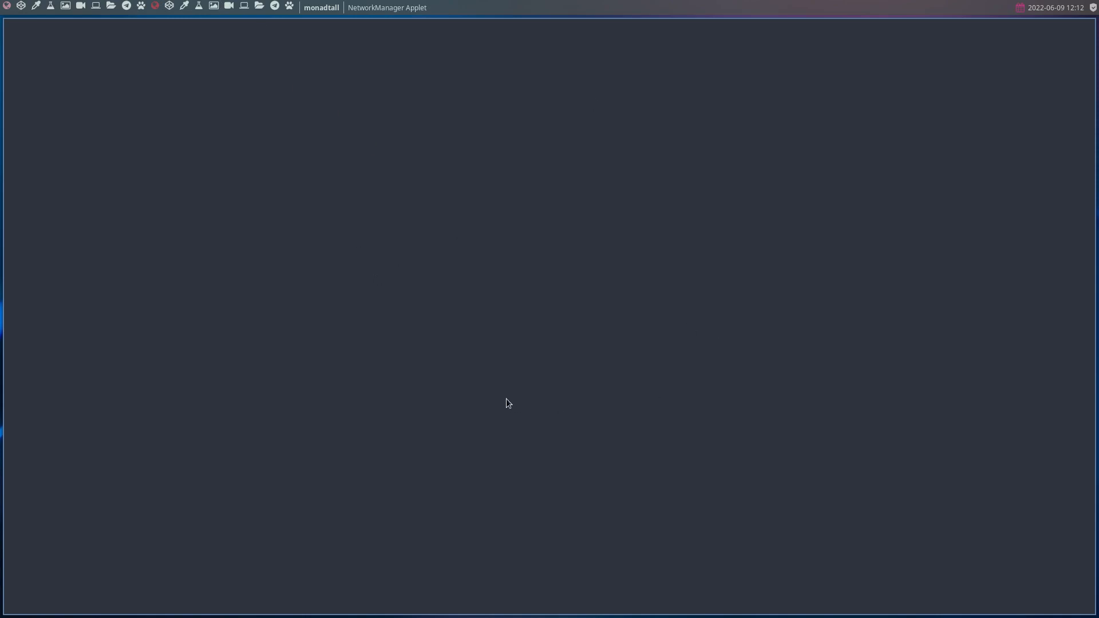
Log out from the Super+X overlay and sign back in at the greeter with the account password
{"action": "key", "text": "super+x"}
{"action": "key", "text": "k"}
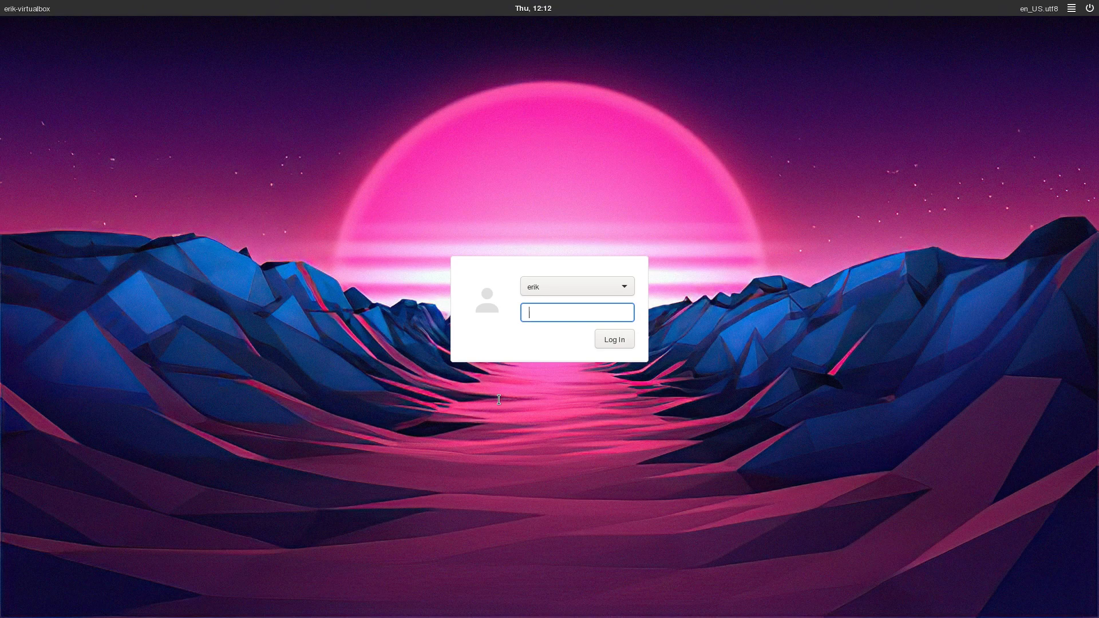
{"action": "key", "text": "Return"}
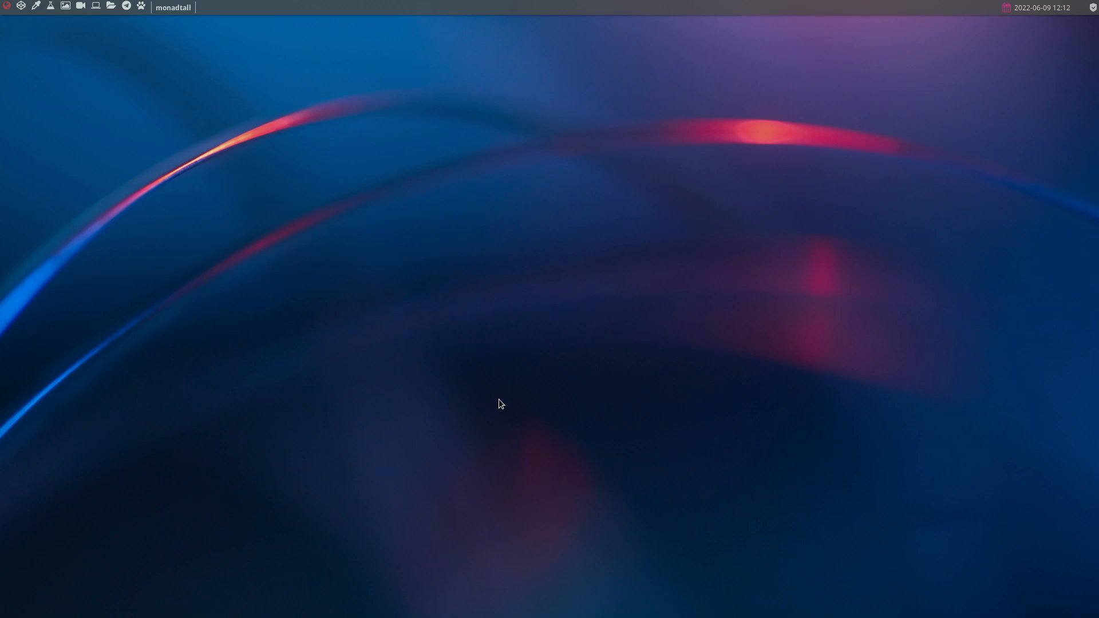
Start archlinux-tweak-tool in a new terminal, authenticate, and remove the leftover lock file
{"action": "key", "text": "super+Return"}
{"action": "type", "text": "arcjm"}
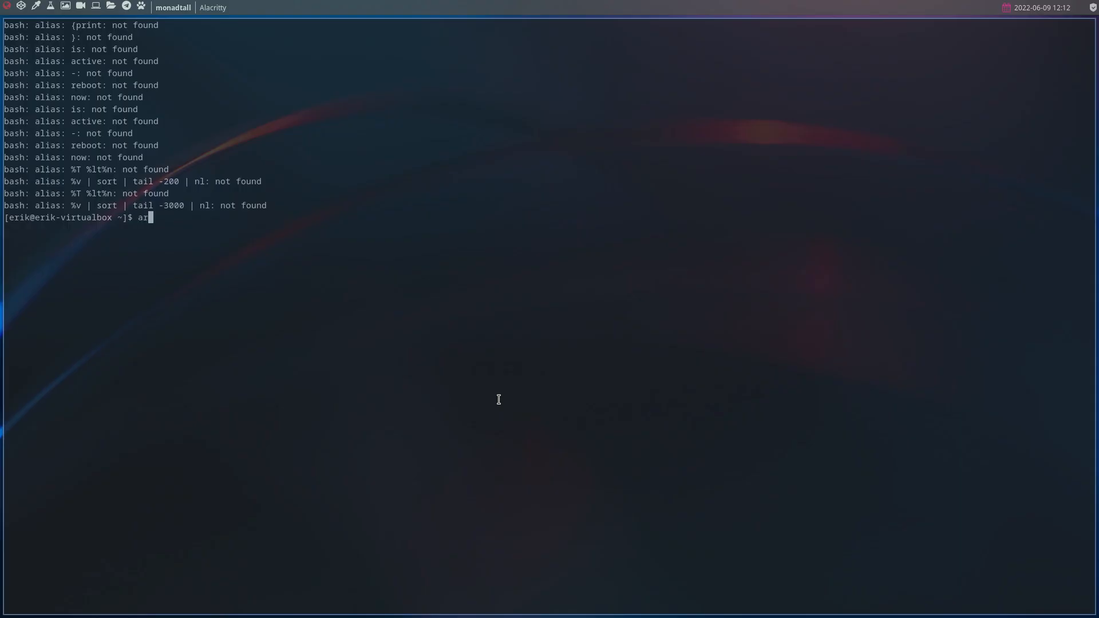
{"action": "key", "text": "BackSpace"}
{"action": "key", "text": "BackSpace"}
{"action": "type", "text": "hlinux-tweak-tool"}
{"action": "key", "text": "Return"}
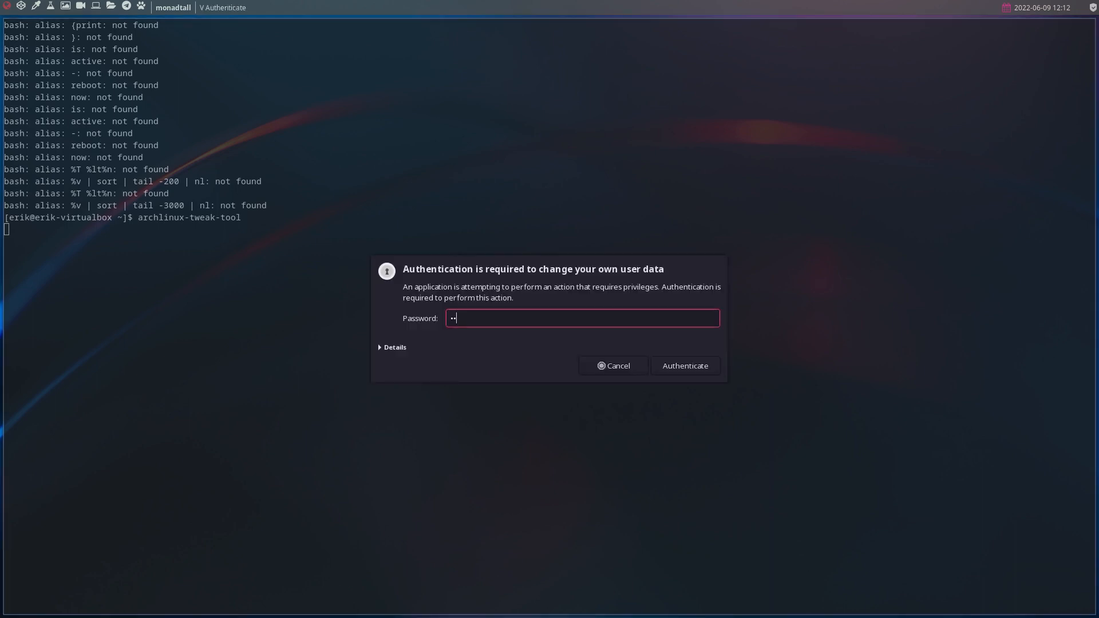
{"action": "key", "text": "Return"}
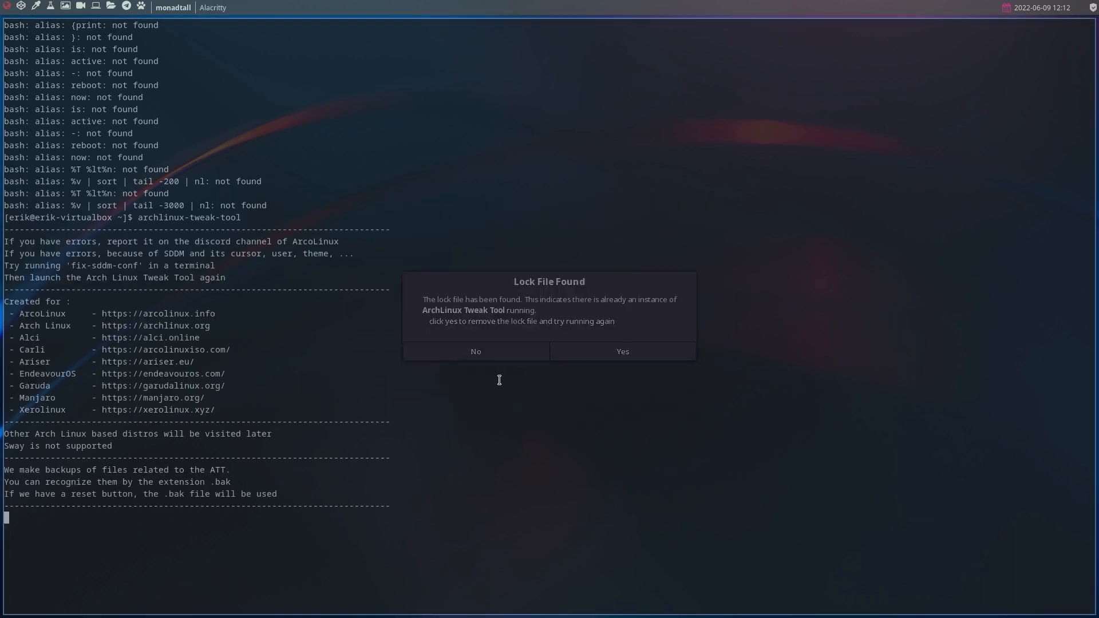
{"action": "left_click", "coordinate": [627, 355]}
Rerun the tweak tool, authenticate again, and go to the User page to create a new user
{"action": "key", "text": "Up"}
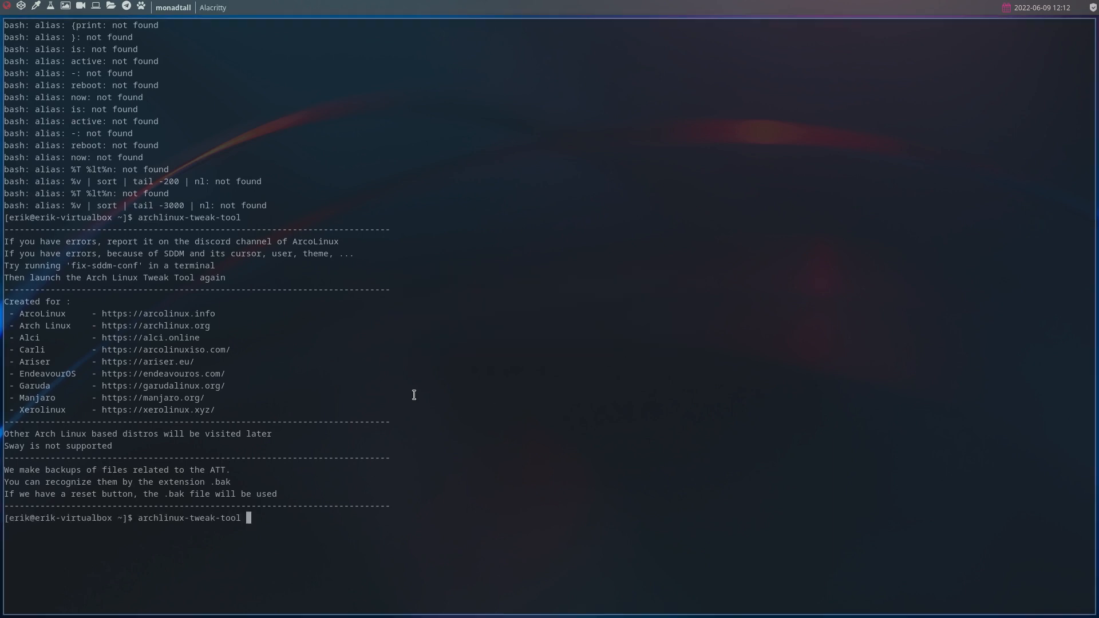
{"action": "key", "text": "Return"}
{"action": "type", "text": "****"}
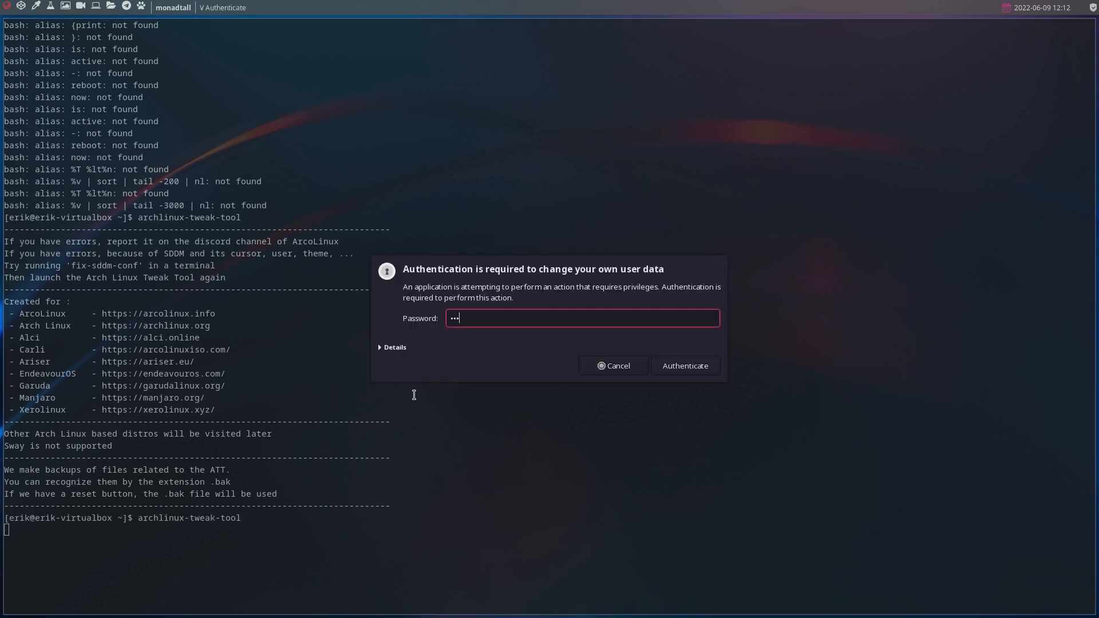
{"action": "key", "text": "Return"}
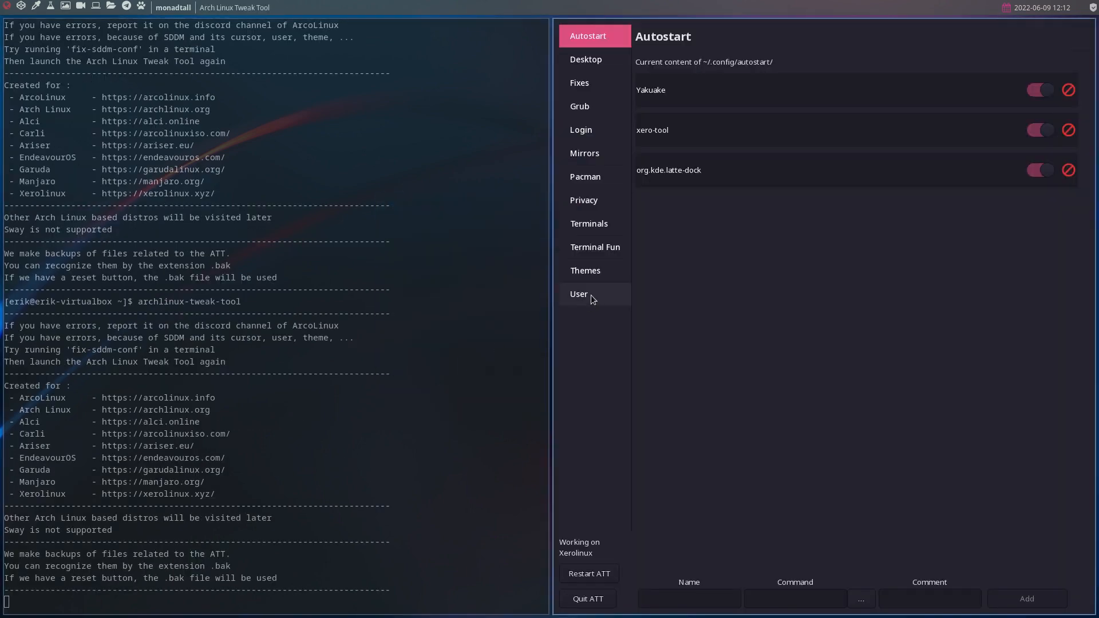
{"action": "left_click", "coordinate": [605, 273]}
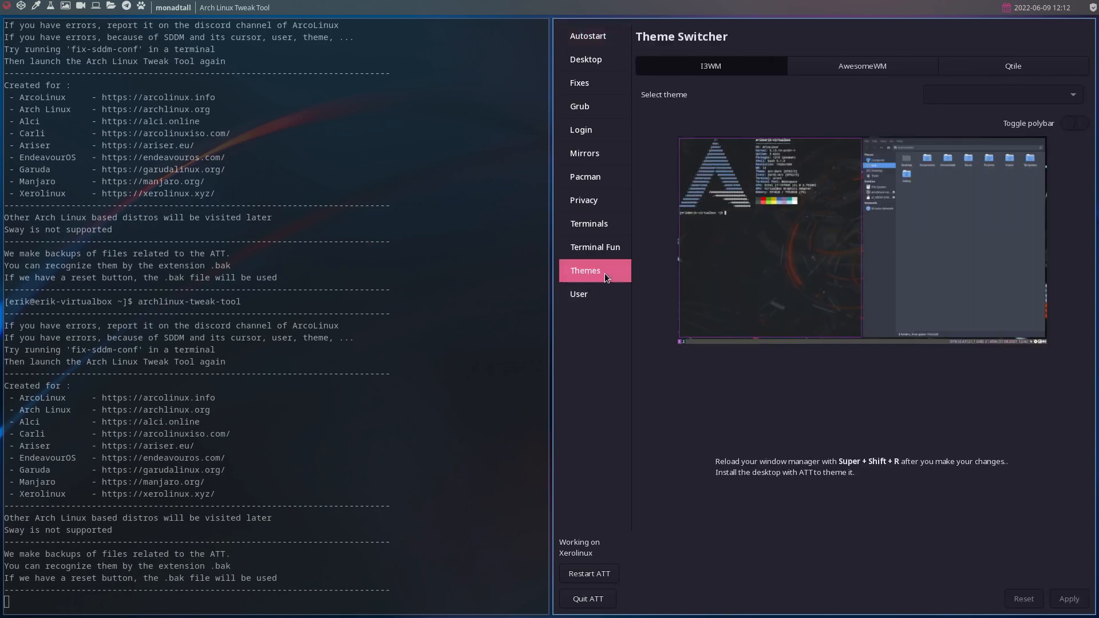
{"action": "left_click", "coordinate": [609, 298]}
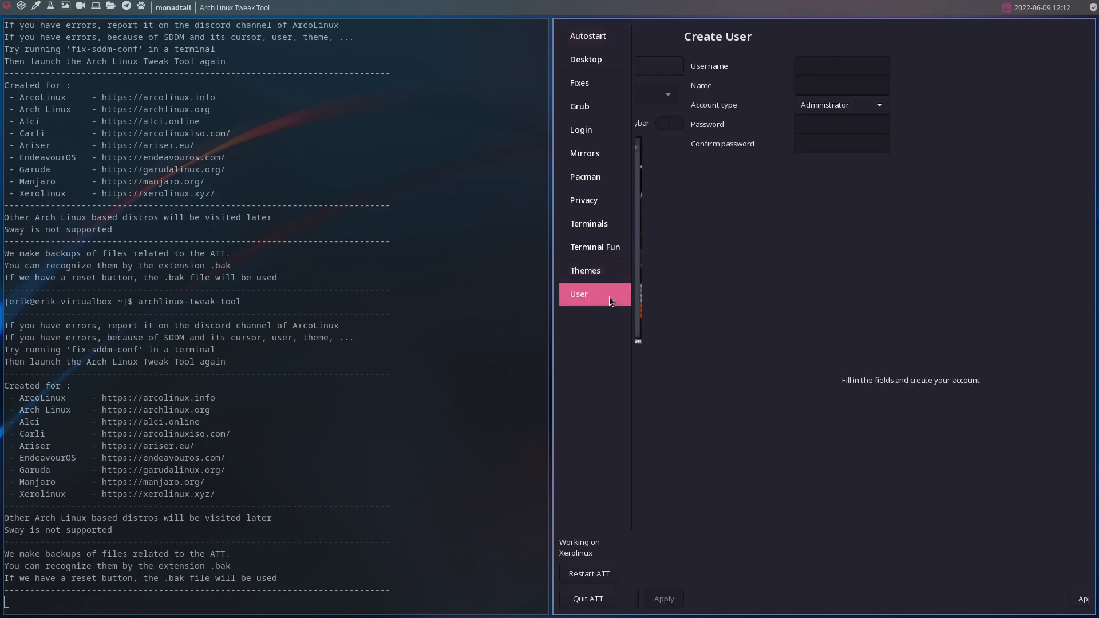
Enter the new account's username, name and password on the Create User page
{"action": "left_click", "coordinate": [775, 57]}
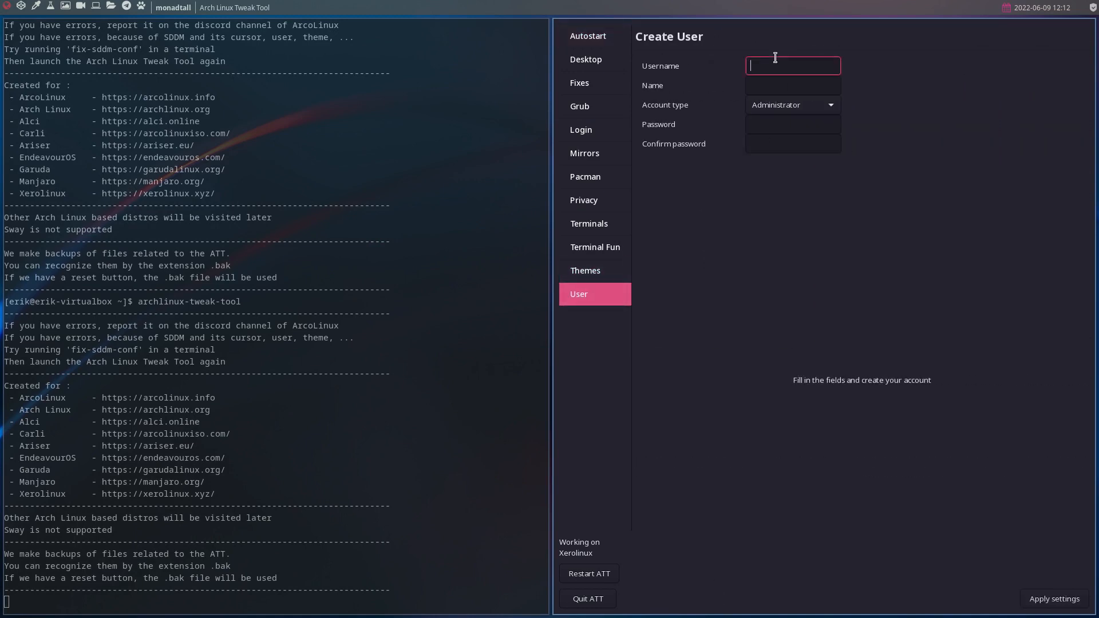
{"action": "key", "text": "Tab"}
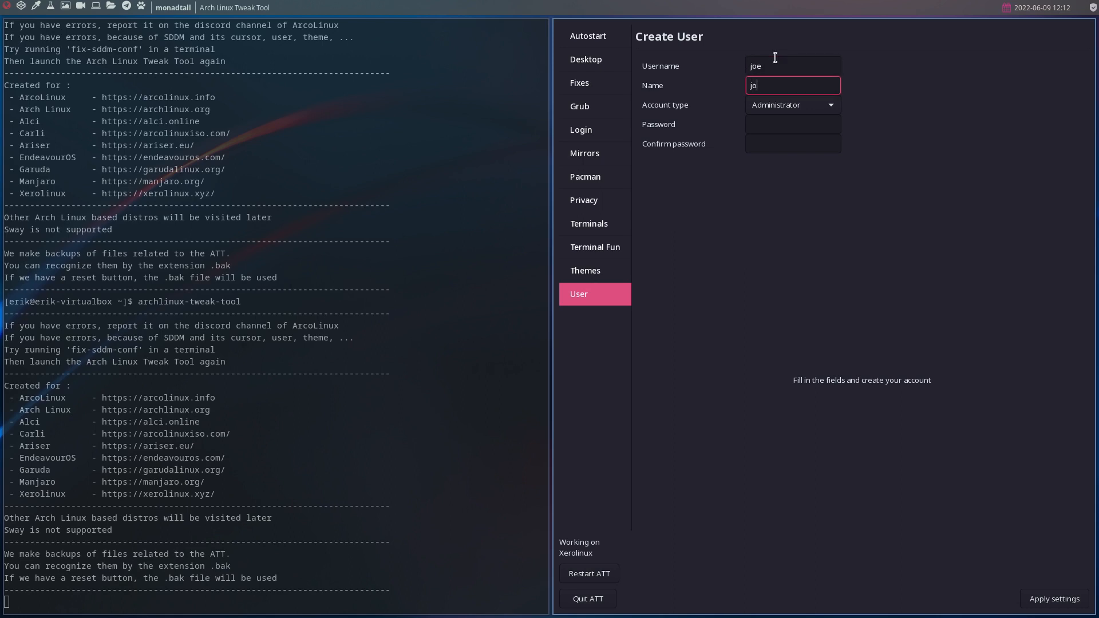
{"action": "key", "text": "Tab"}
{"action": "key", "text": "Tab"}
{"action": "key", "text": "Tab"}
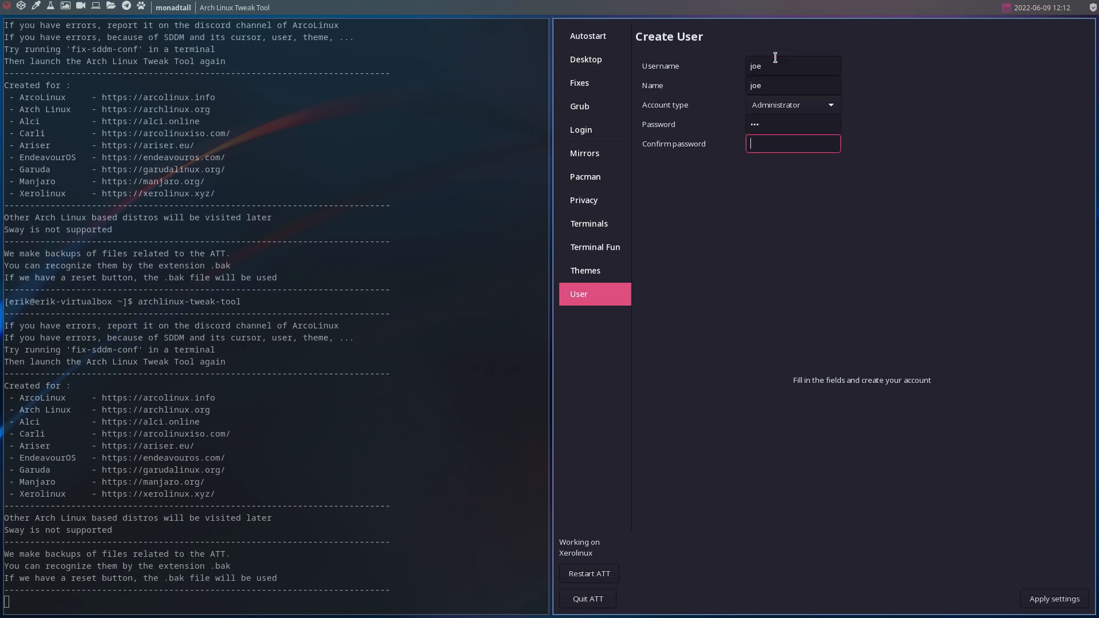
Create the user account, quit the tool, and recall the archlinux-tweak-tool command in Alacritty
{"action": "left_click", "coordinate": [1060, 605]}
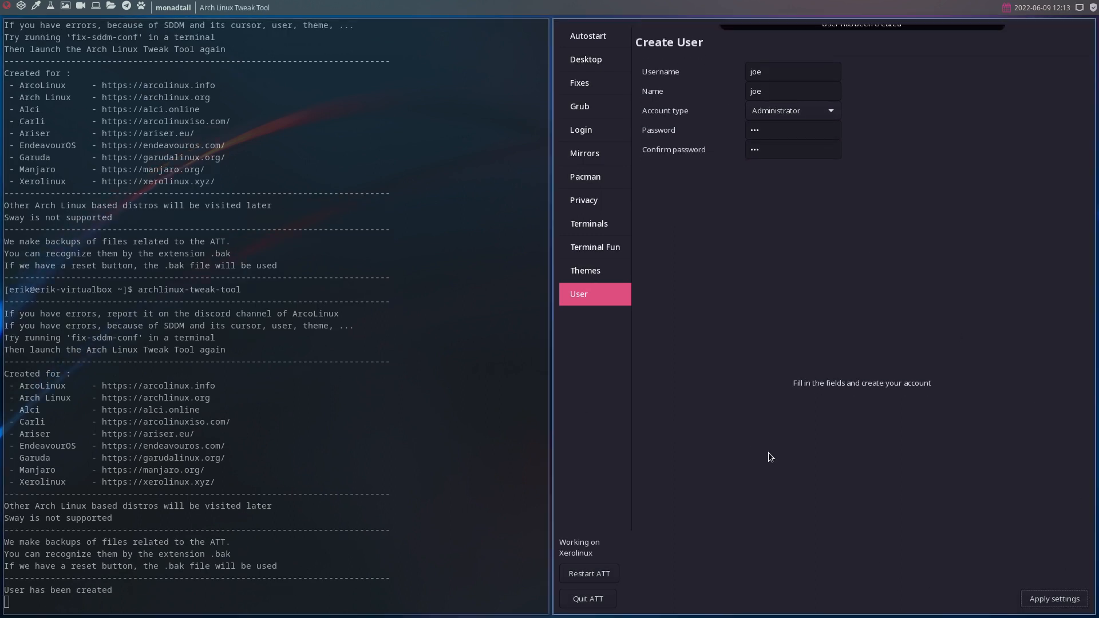
{"action": "key", "text": "super+q"}
{"action": "key", "text": "Up"}
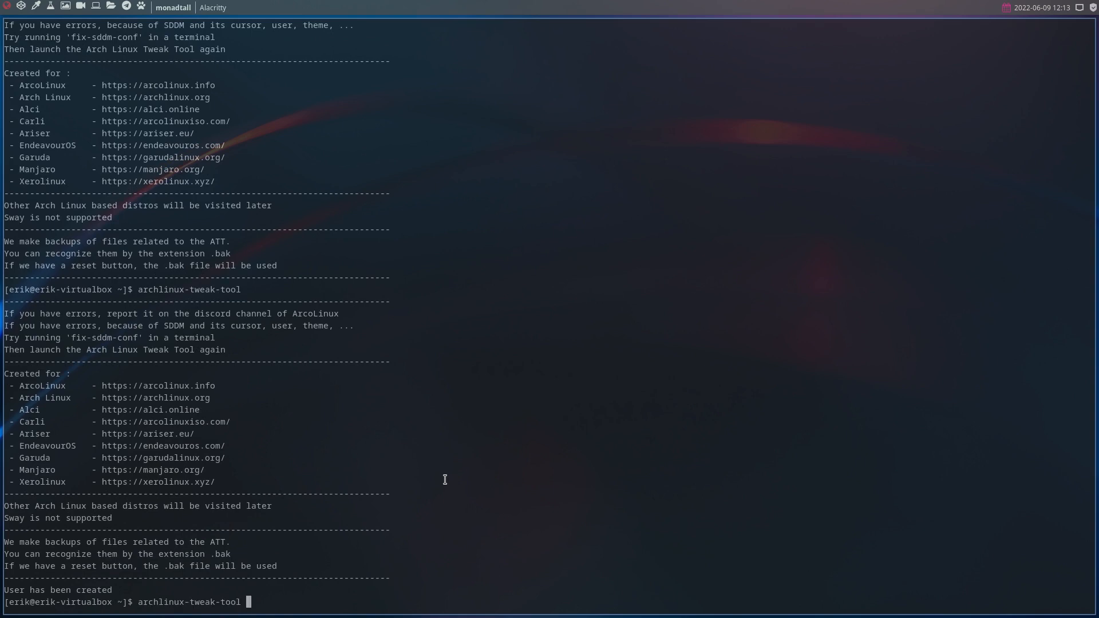
Rerun archlinux-tweak-tool and authenticate in polkit as the newly created user with its password
{"action": "key", "text": "Return"}
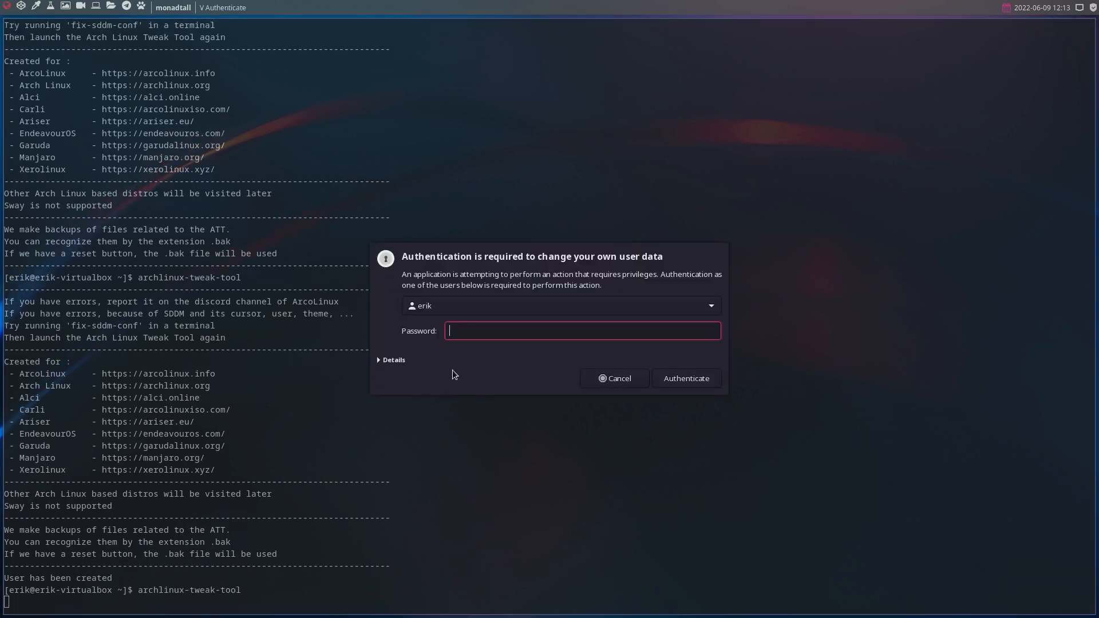
{"action": "left_click", "coordinate": [486, 312]}
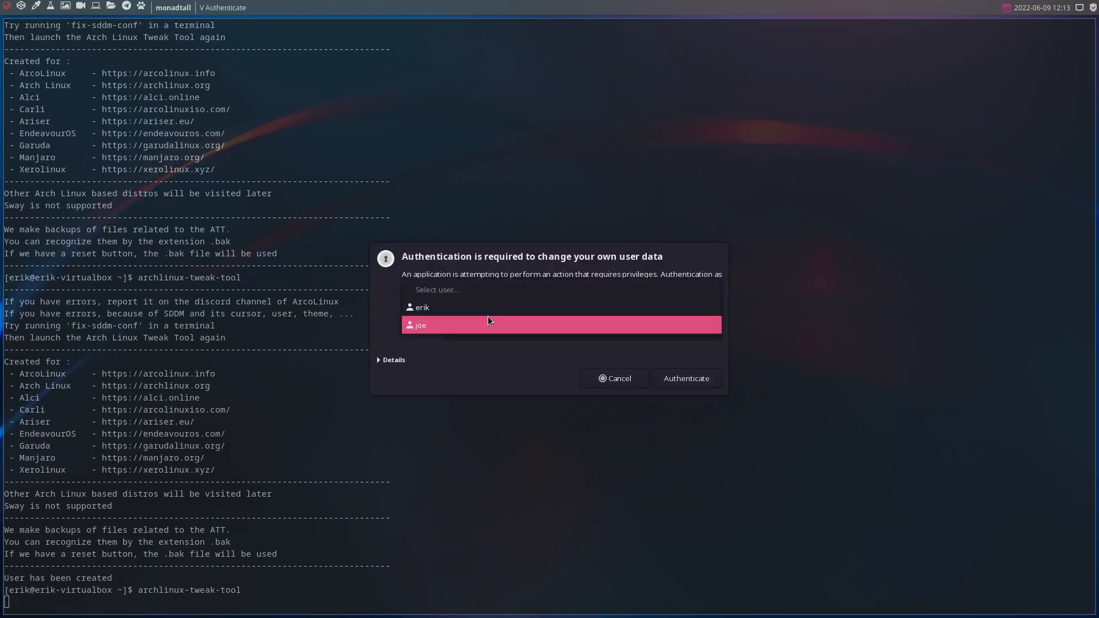
{"action": "left_click", "coordinate": [488, 319]}
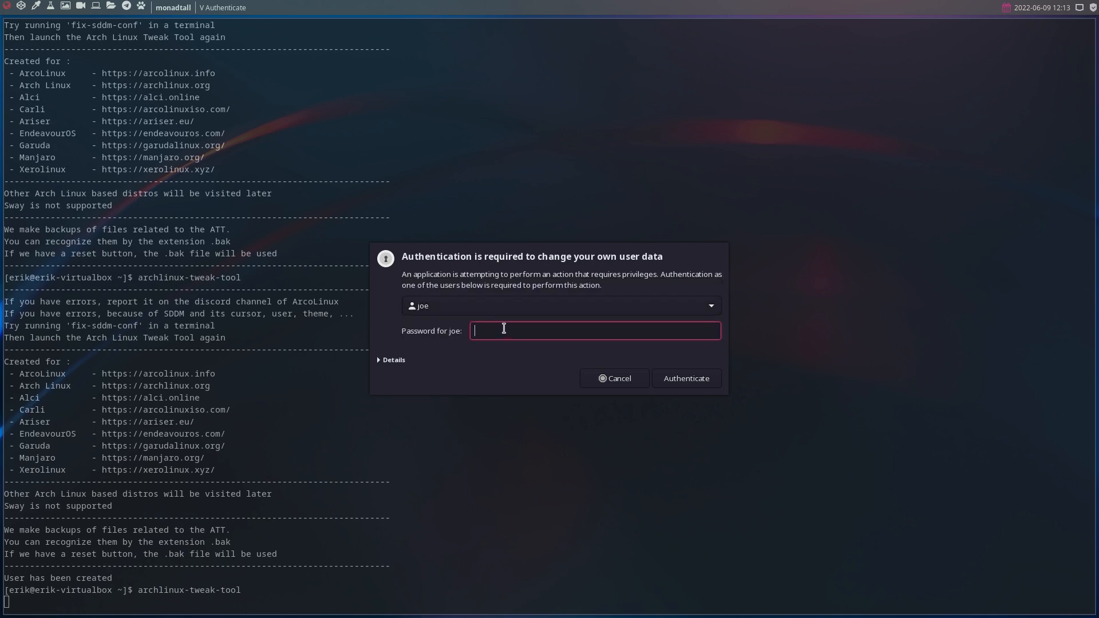
{"action": "key", "text": "Return"}
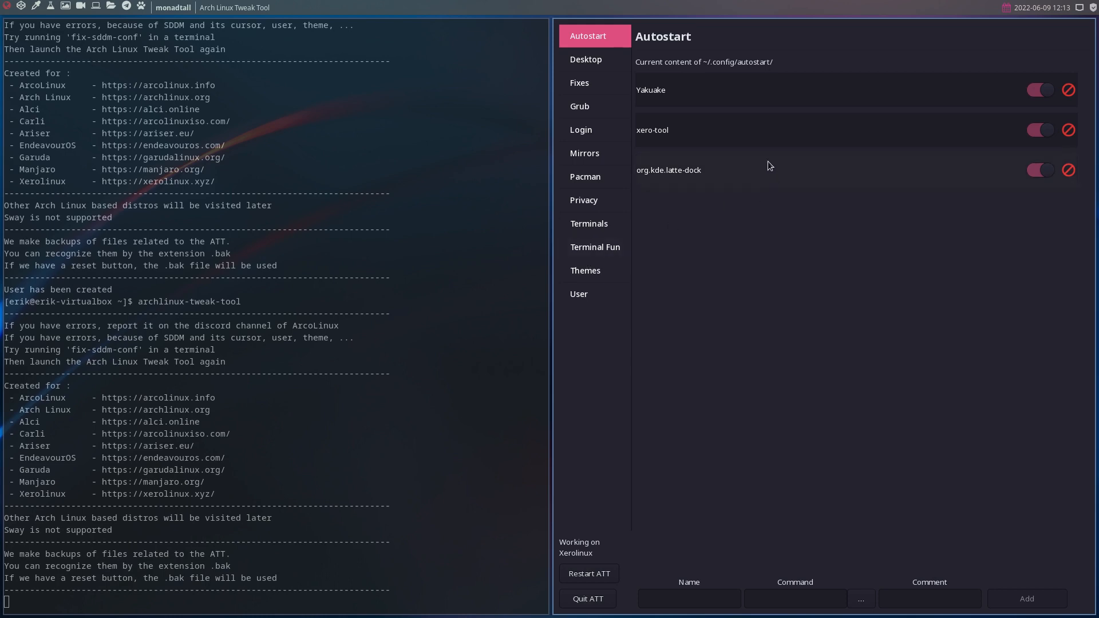
Look through the Desktop, Autostart, Fixes and Grub pages of the tweak tool
{"action": "left_click", "coordinate": [590, 59]}
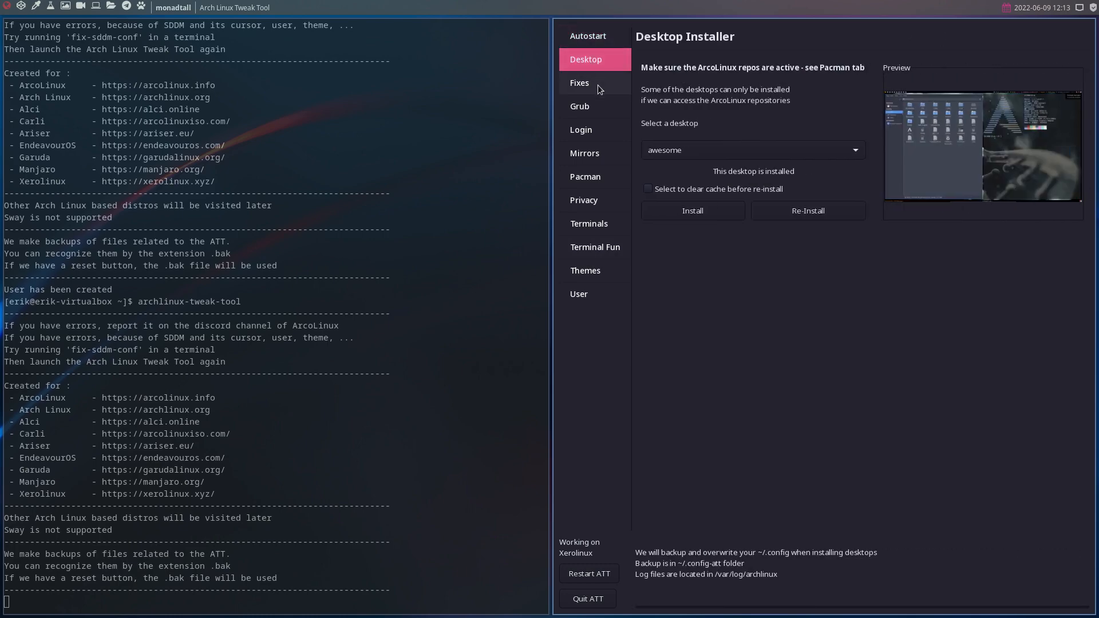
{"action": "left_click", "coordinate": [594, 38]}
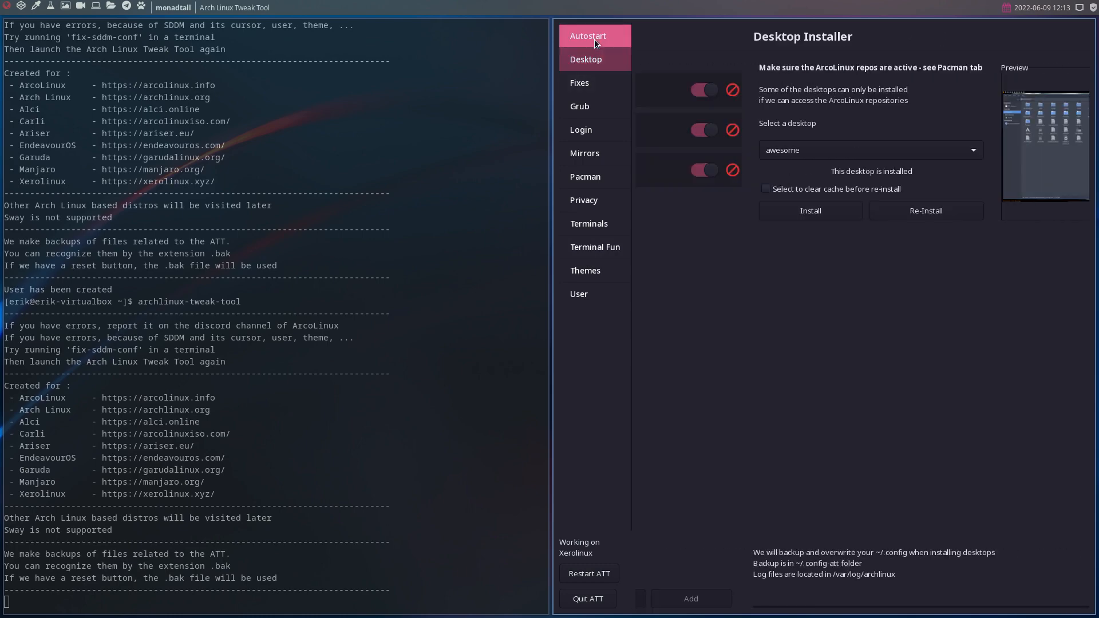
{"action": "left_click", "coordinate": [596, 83]}
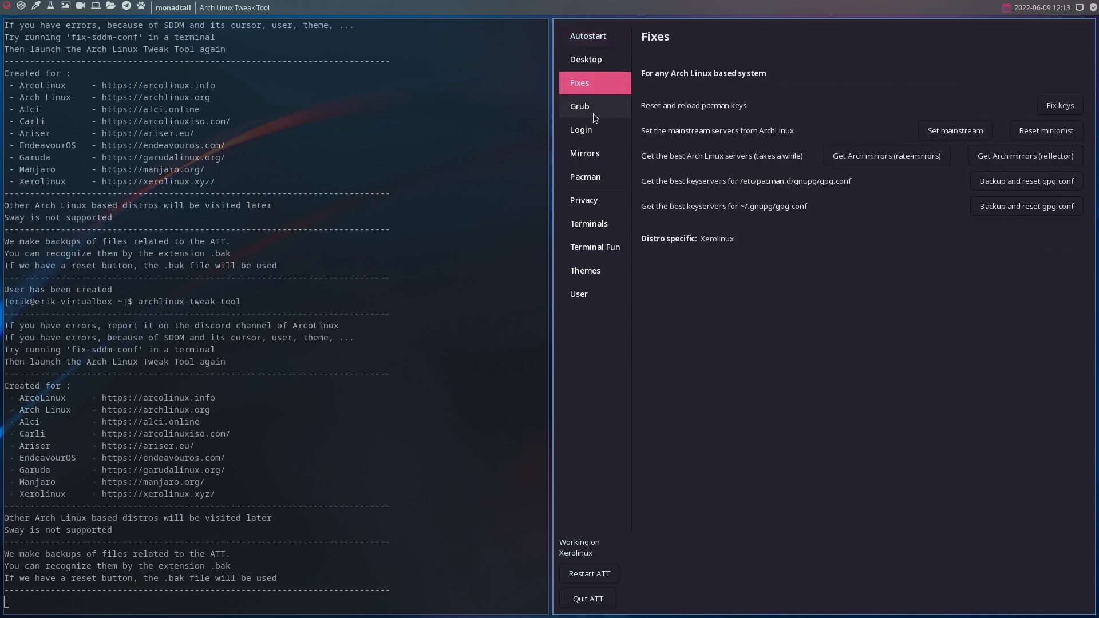
{"action": "left_click", "coordinate": [596, 111]}
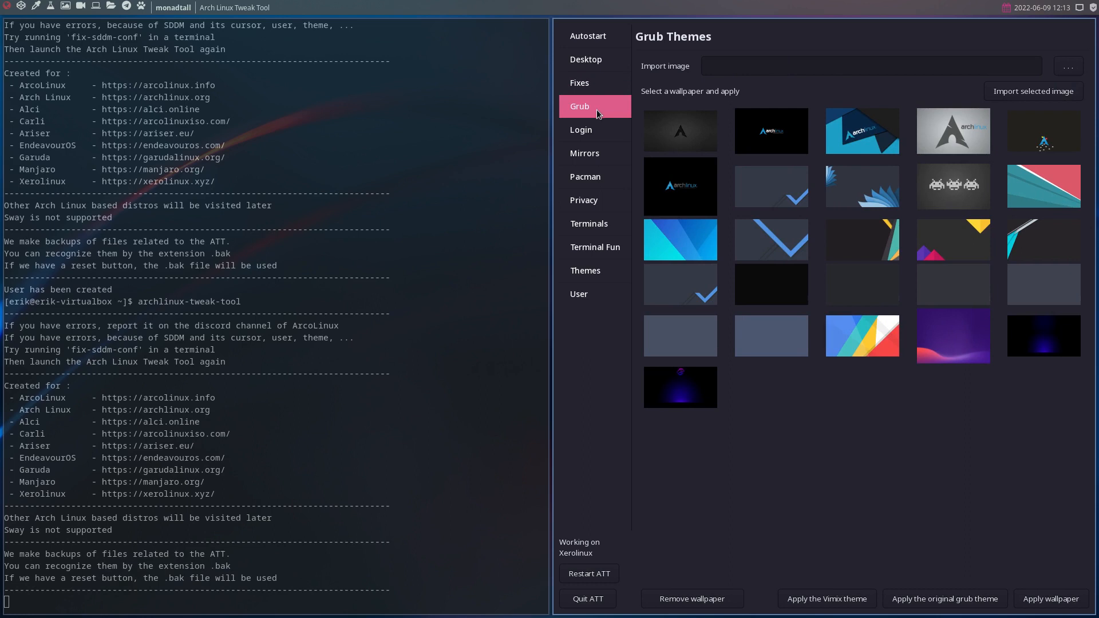
Enable the LightDM Slickgreeter on the Login page's LIGHTDM tab, then quit ATT
{"action": "left_click", "coordinate": [604, 134]}
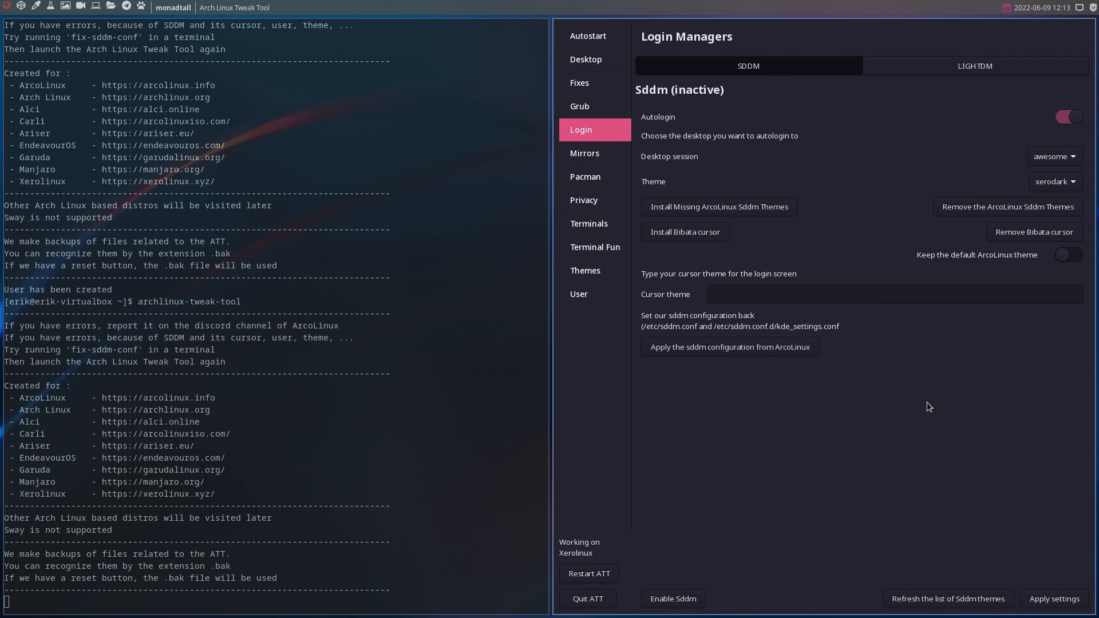
{"action": "left_click", "coordinate": [974, 69]}
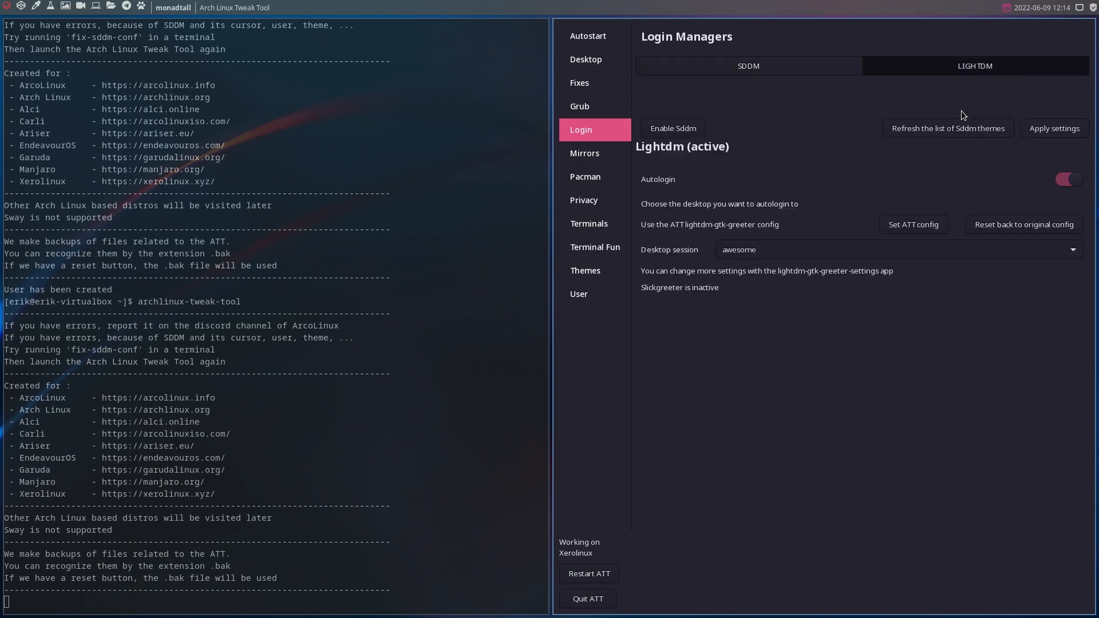
{"action": "left_click", "coordinate": [840, 604]}
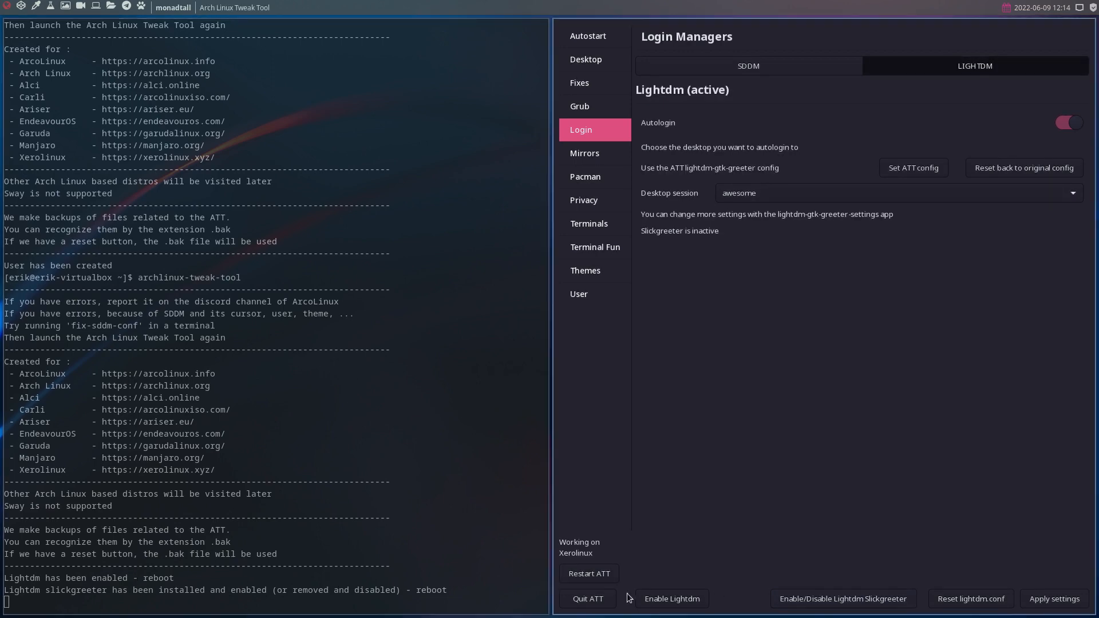
{"action": "left_click", "coordinate": [605, 601]}
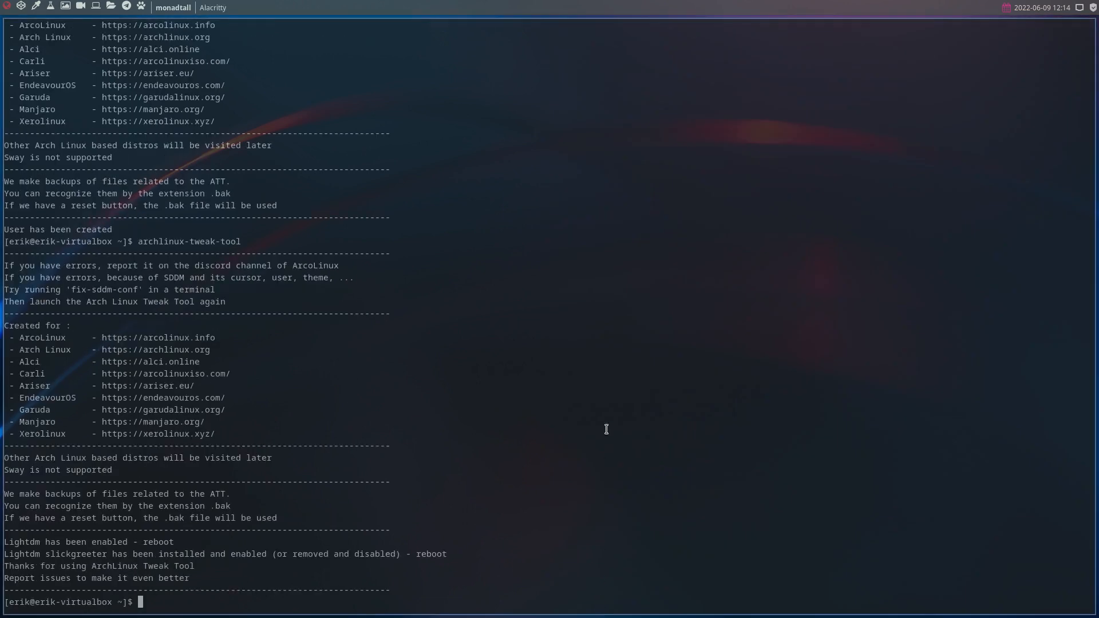
Reboot from the ArchLinux Logout overlay and boot XeroLinux straight from GRUB
{"action": "key", "text": "super+x"}
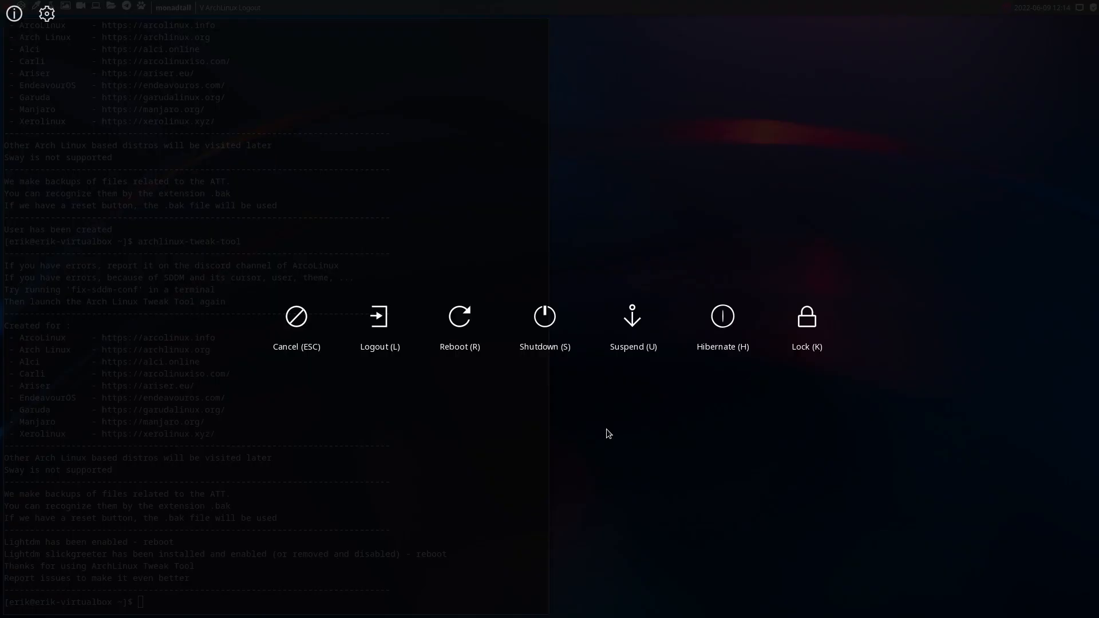
{"action": "key", "text": "r"}
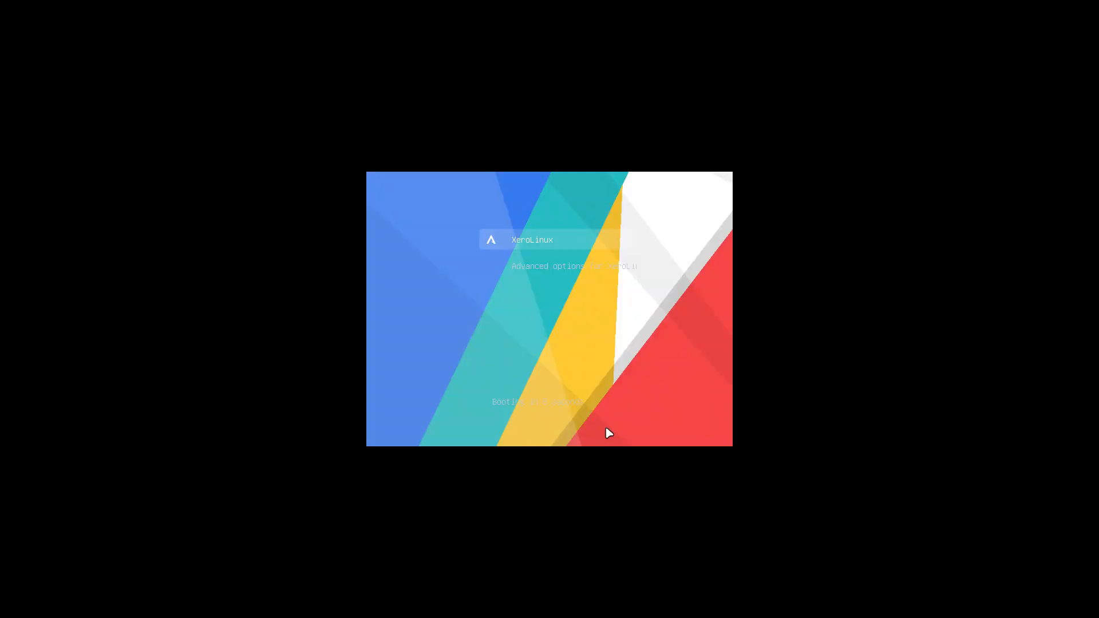
{"action": "key", "text": "Return"}
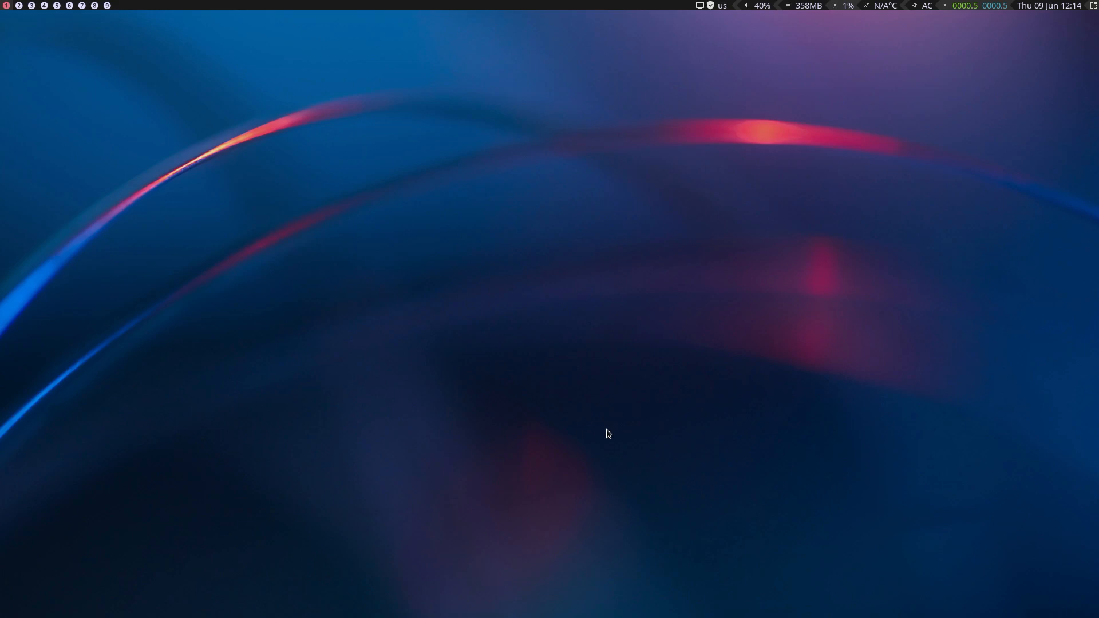
Log out, pick the newly created user in the LightDM greeter, and enter its password
{"action": "key", "text": "super+x"}
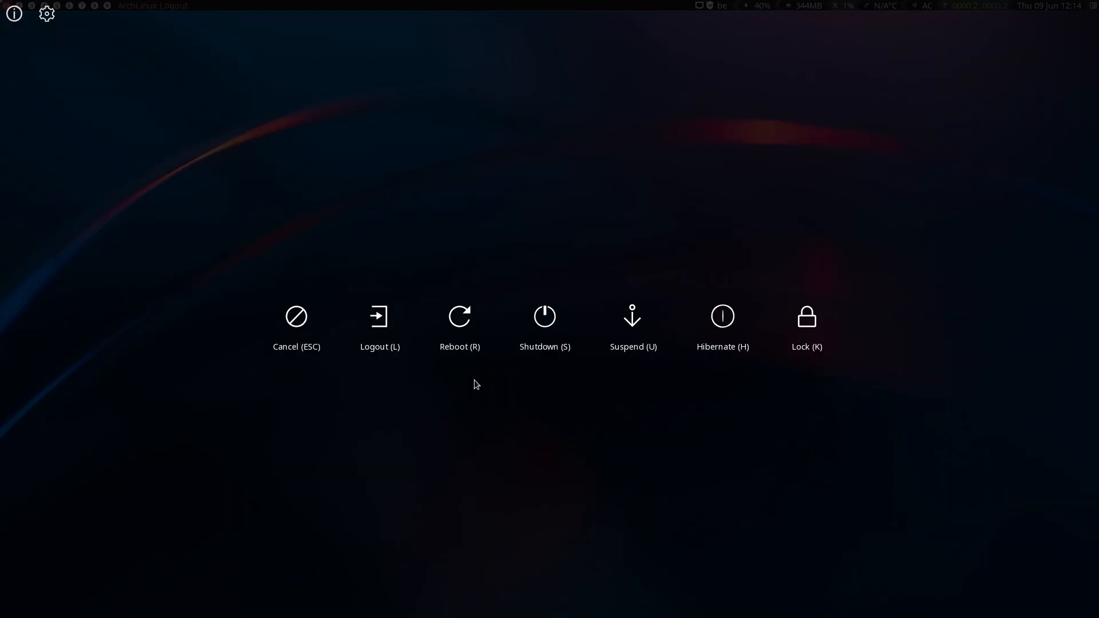
{"action": "key", "text": "l"}
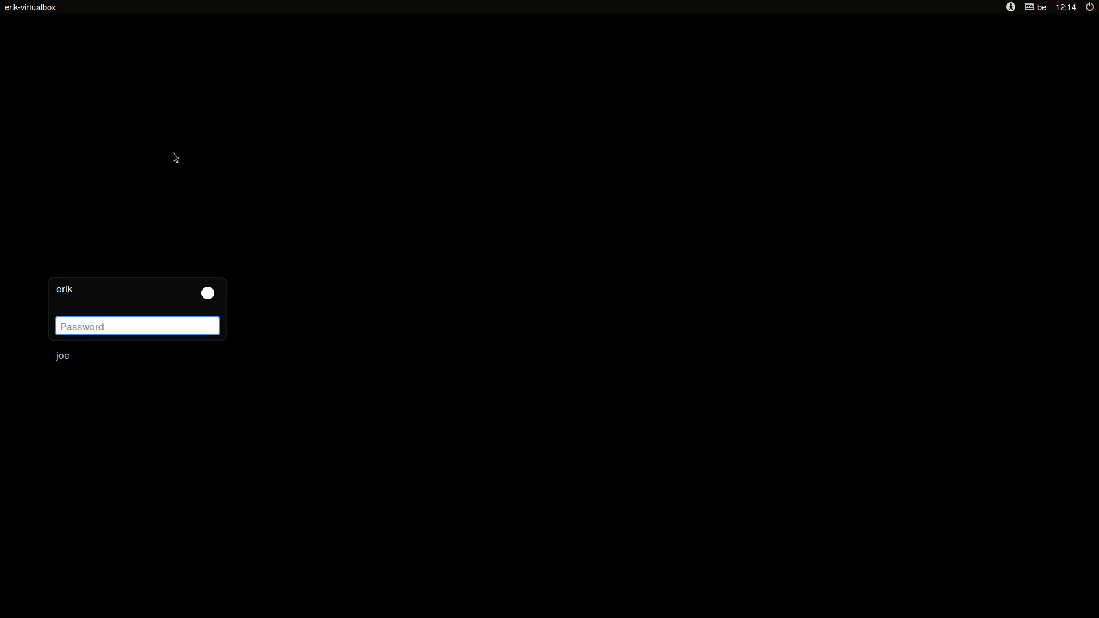
{"action": "left_click", "coordinate": [63, 360]}
{"action": "type", "text": "••••"}
{"action": "key", "text": "Return"}
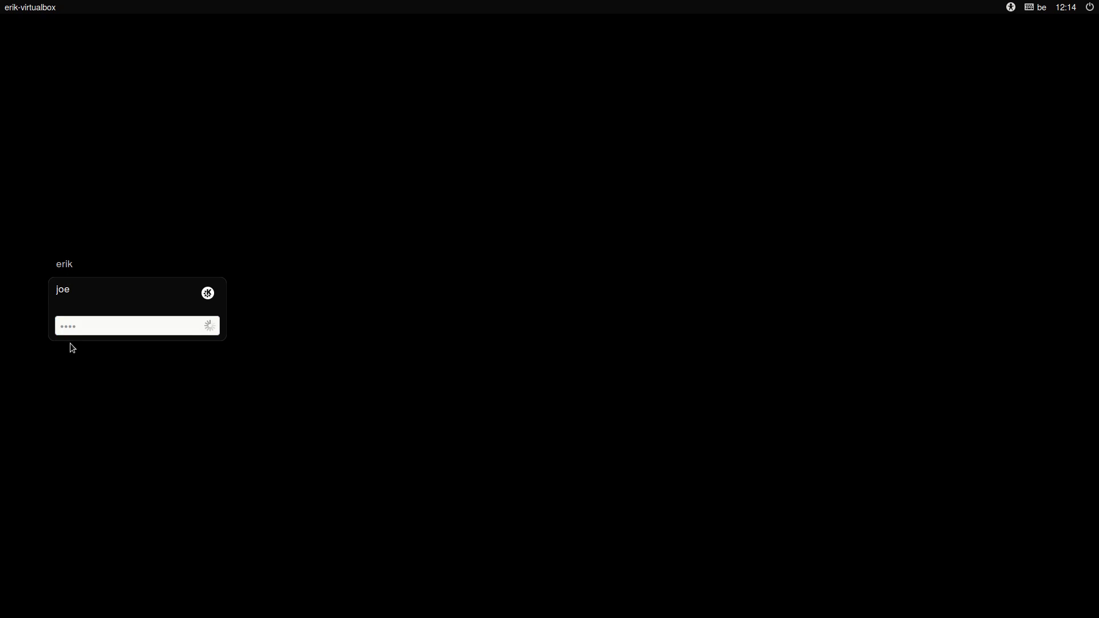
{"action": "type", "text": "•••"}
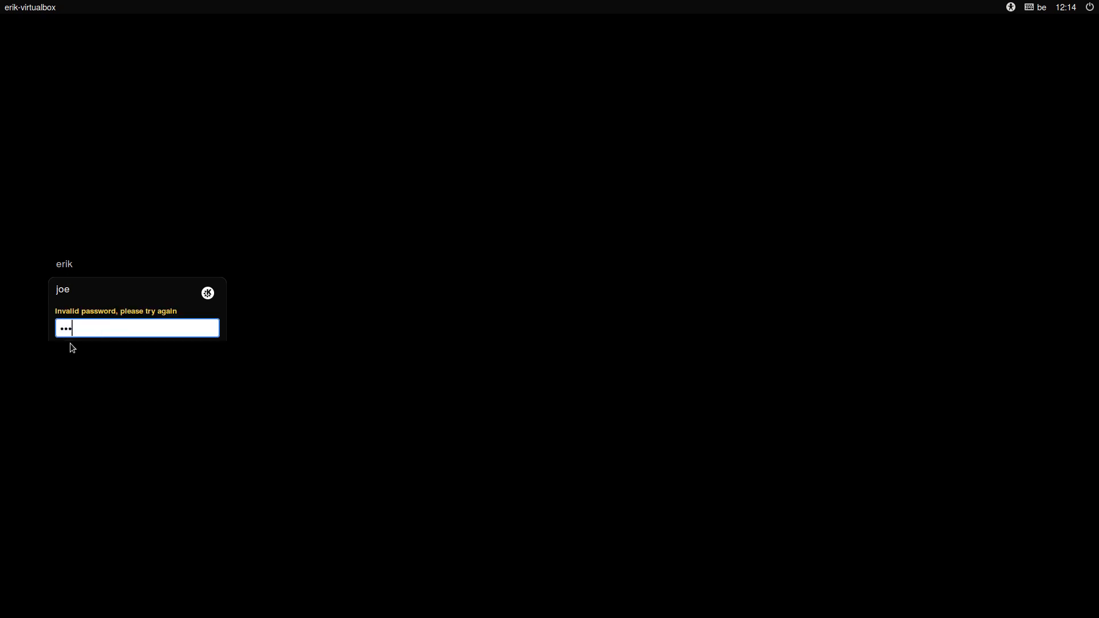
{"action": "key", "text": "Return"}
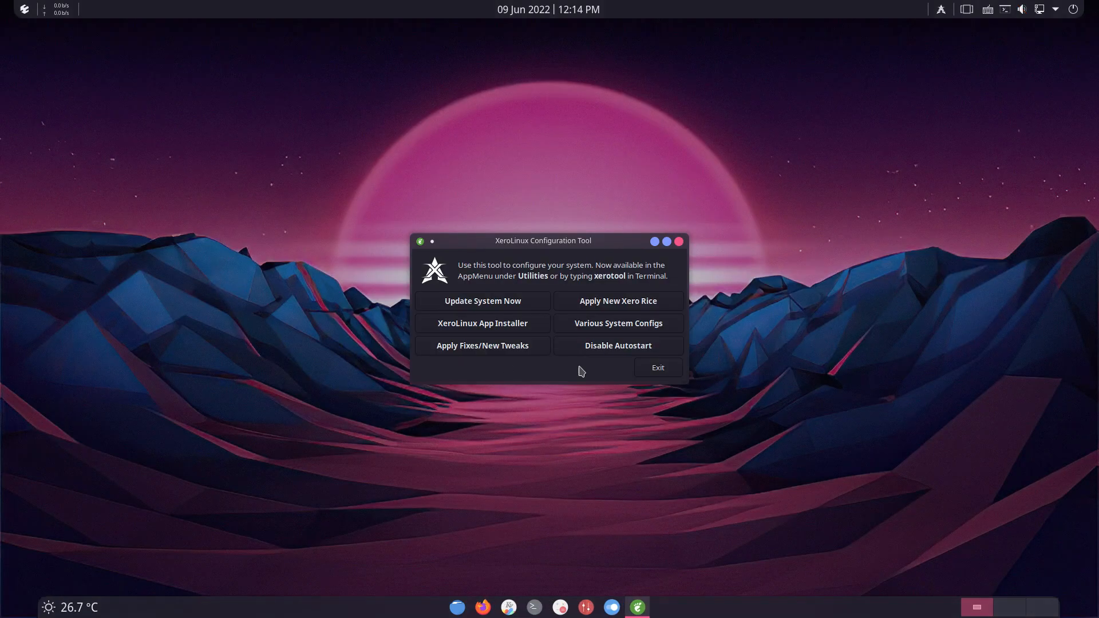
Exit the XeroLinux Configuration Tool and open /home on the internal drive in Dolphin
{"action": "left_click", "coordinate": [663, 372]}
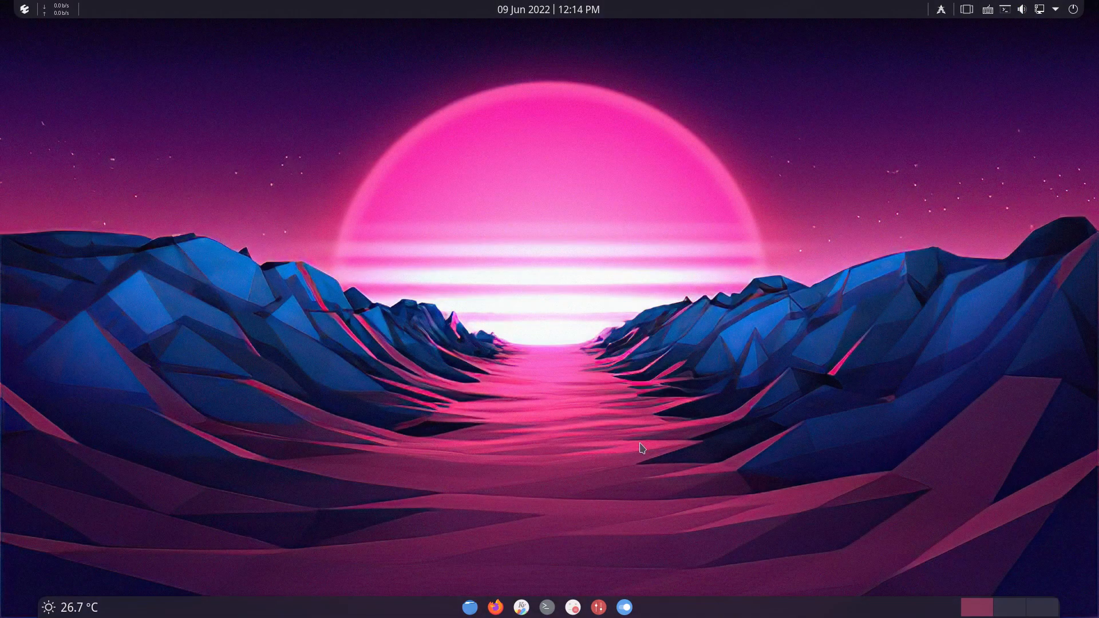
{"action": "left_click", "coordinate": [470, 606]}
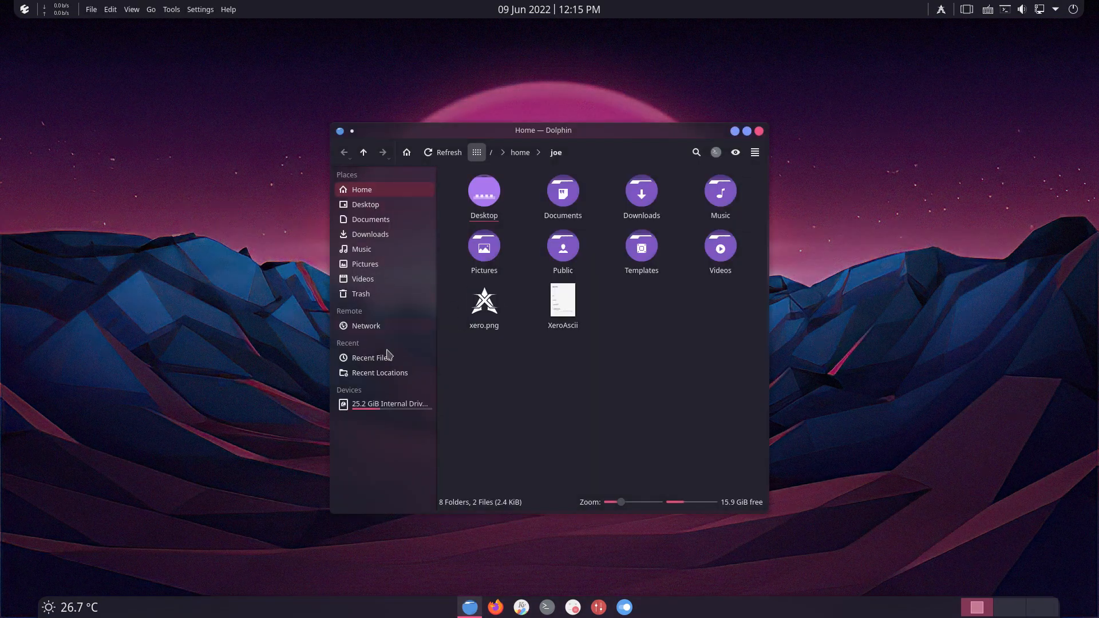
{"action": "left_click", "coordinate": [390, 404]}
{"action": "double_click", "coordinate": [482, 246]}
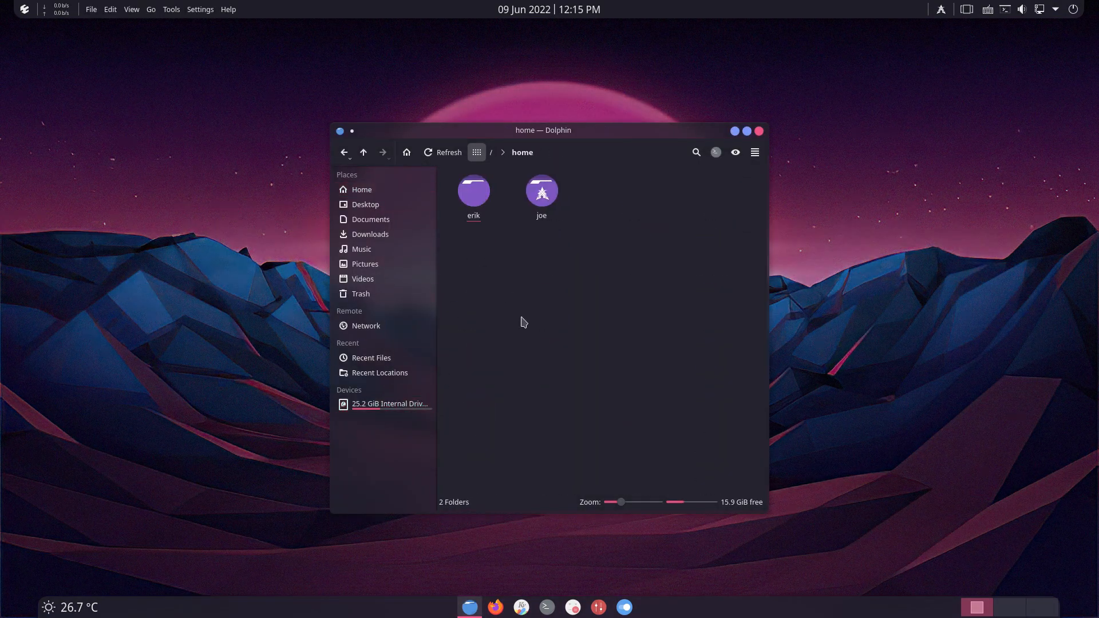
Open the original and the new user's home folders in turn, then close Dolphin
{"action": "left_click", "coordinate": [474, 198]}
{"action": "left_click", "coordinate": [542, 206]}
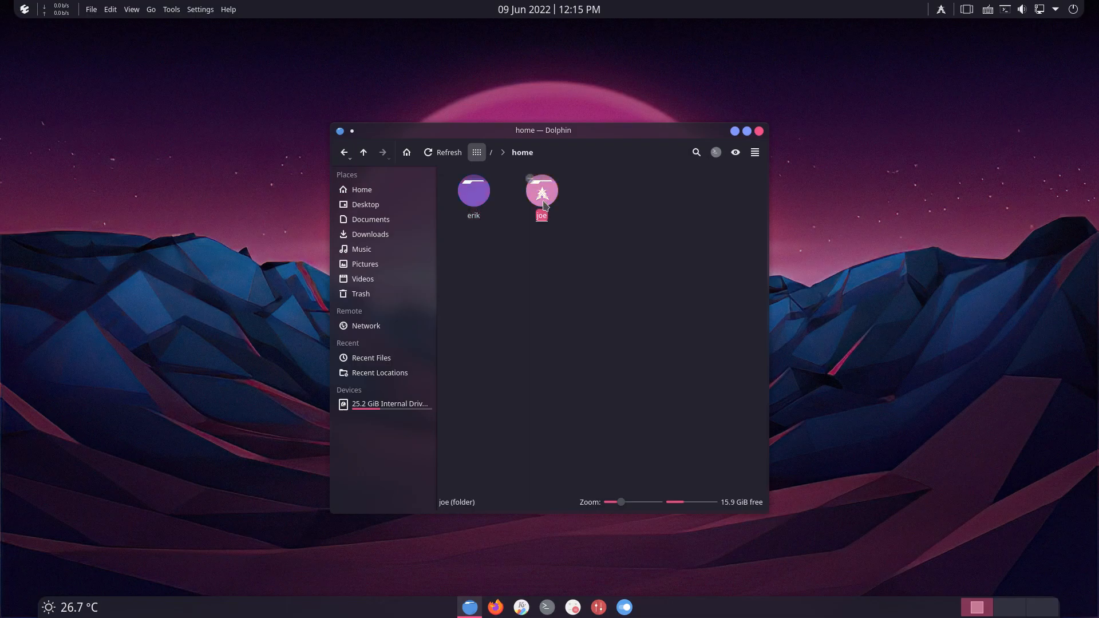
{"action": "double_click", "coordinate": [471, 193]}
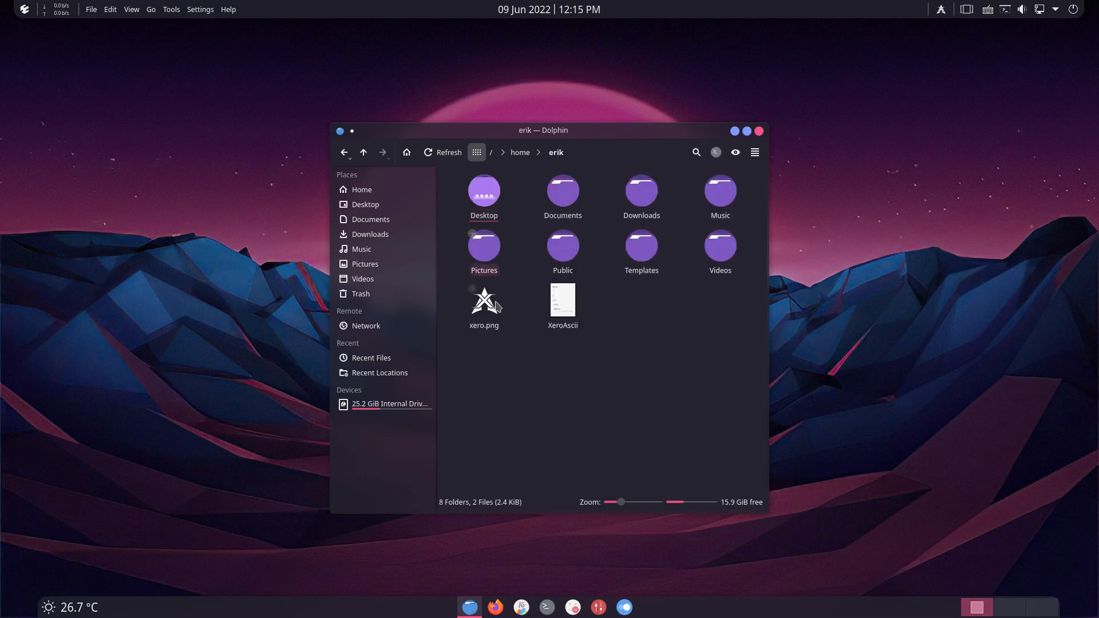
{"action": "left_click", "coordinate": [521, 153]}
{"action": "double_click", "coordinate": [543, 192]}
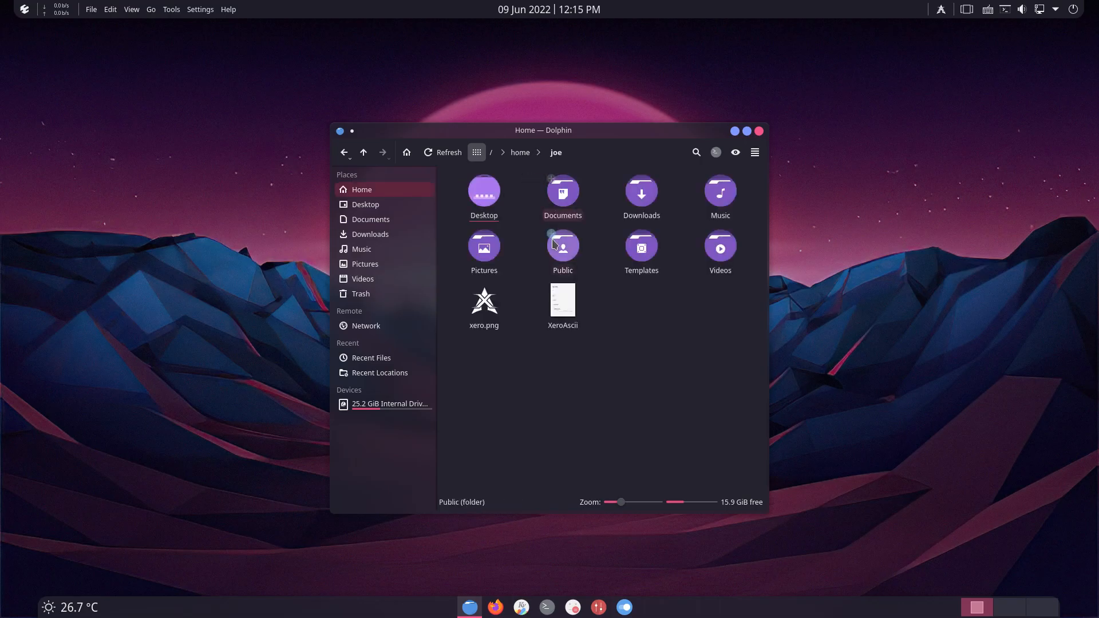
{"action": "left_click", "coordinate": [527, 158]}
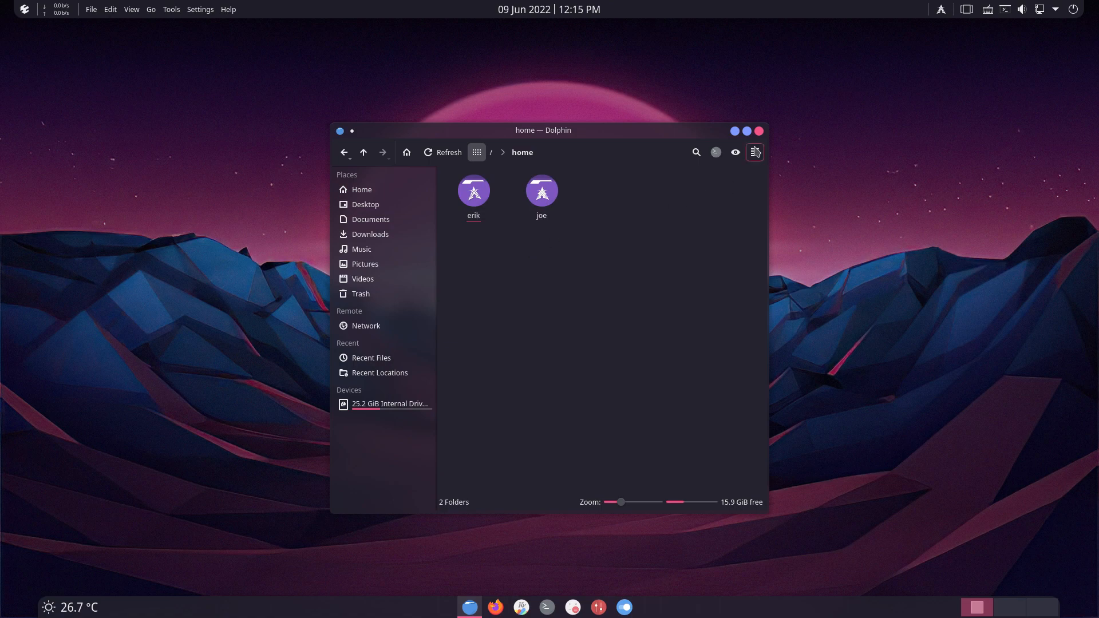
{"action": "left_click", "coordinate": [759, 132]}
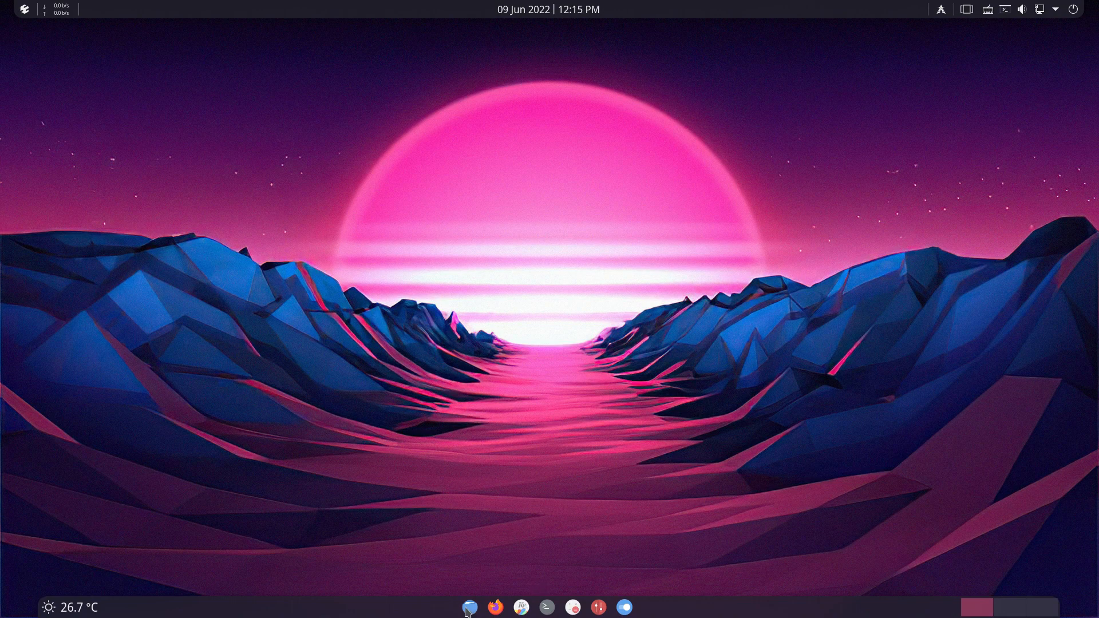
In a new Konsole window, enter the archlinux-tweak-tool command using Tab completion
{"action": "left_click", "coordinate": [547, 607]}
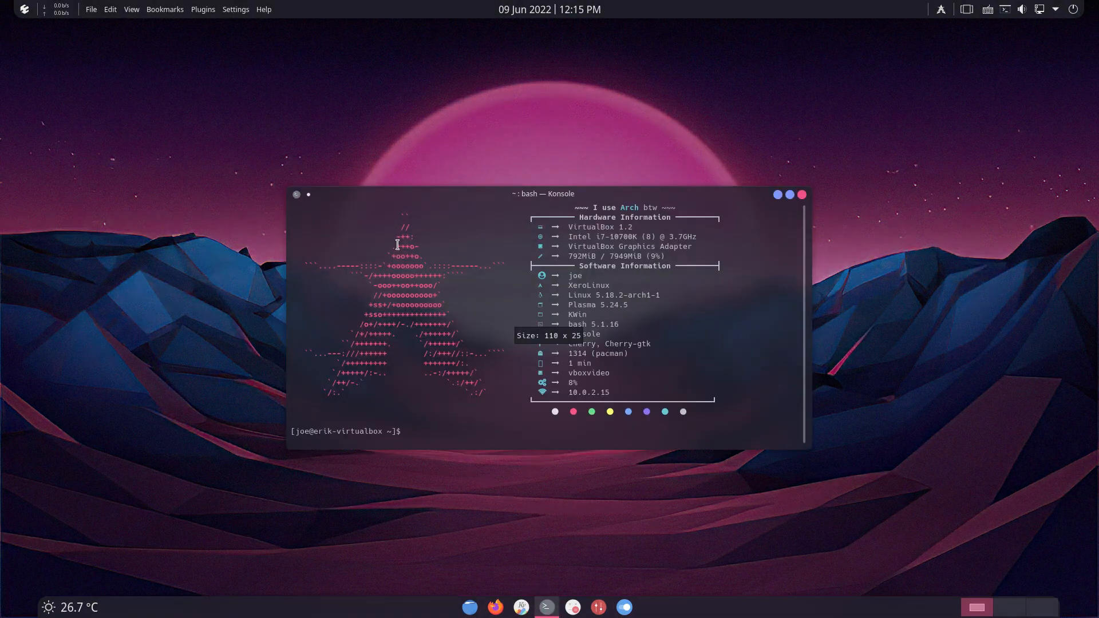
{"action": "type", "text": "archl"}
{"action": "key", "text": "Tab"}
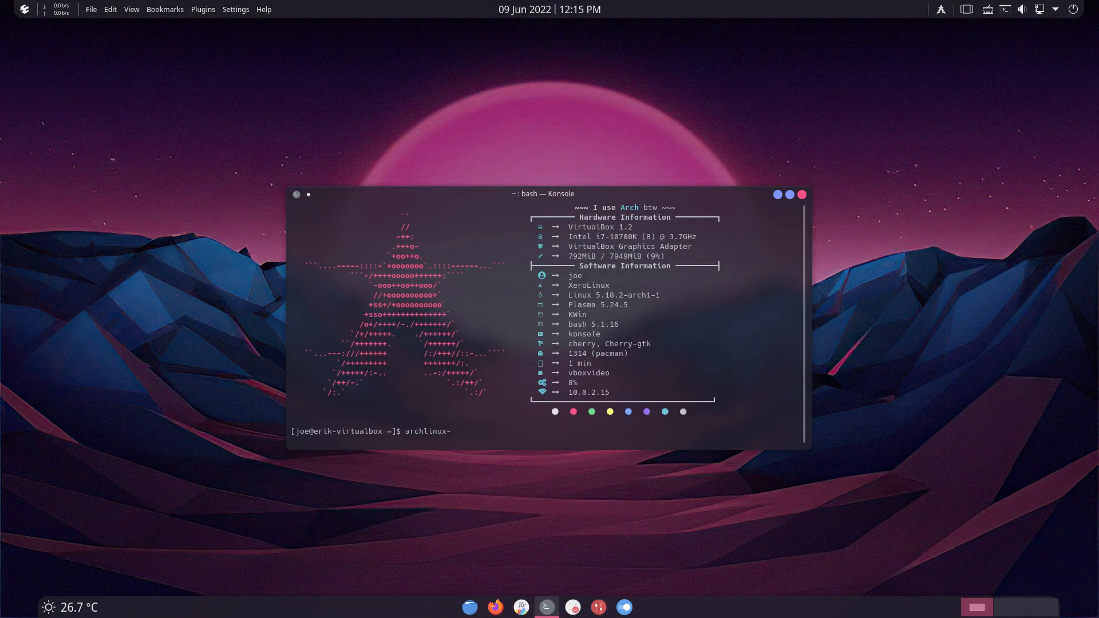
{"action": "type", "text": "t"}
{"action": "key", "text": "Tab"}
Authenticate as the current user in the PolicyKit dialog with the administrator password
{"action": "type", "text": "****"}
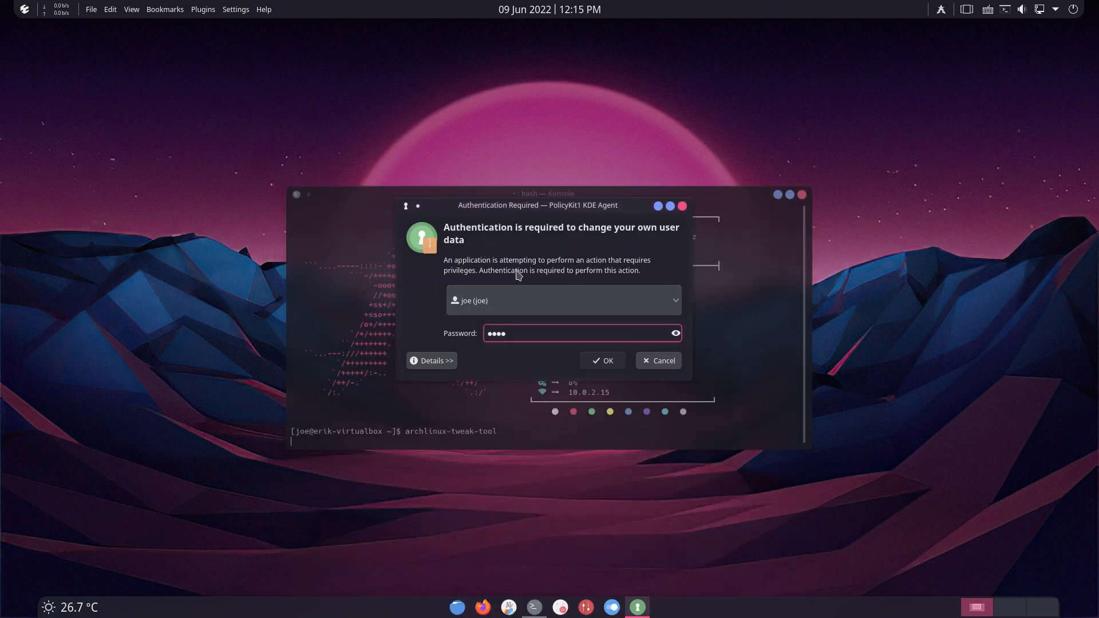
{"action": "left_click", "coordinate": [522, 301]}
{"action": "left_click", "coordinate": [522, 301]}
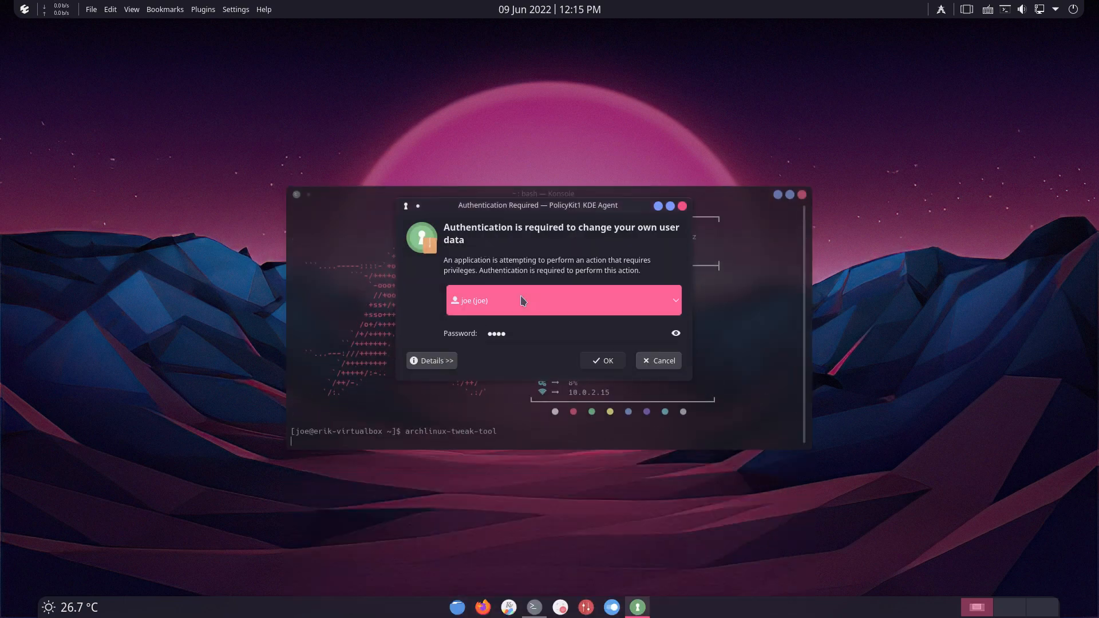
{"action": "left_click_drag", "start_coordinate": [552, 334], "coordinate": [470, 336]}
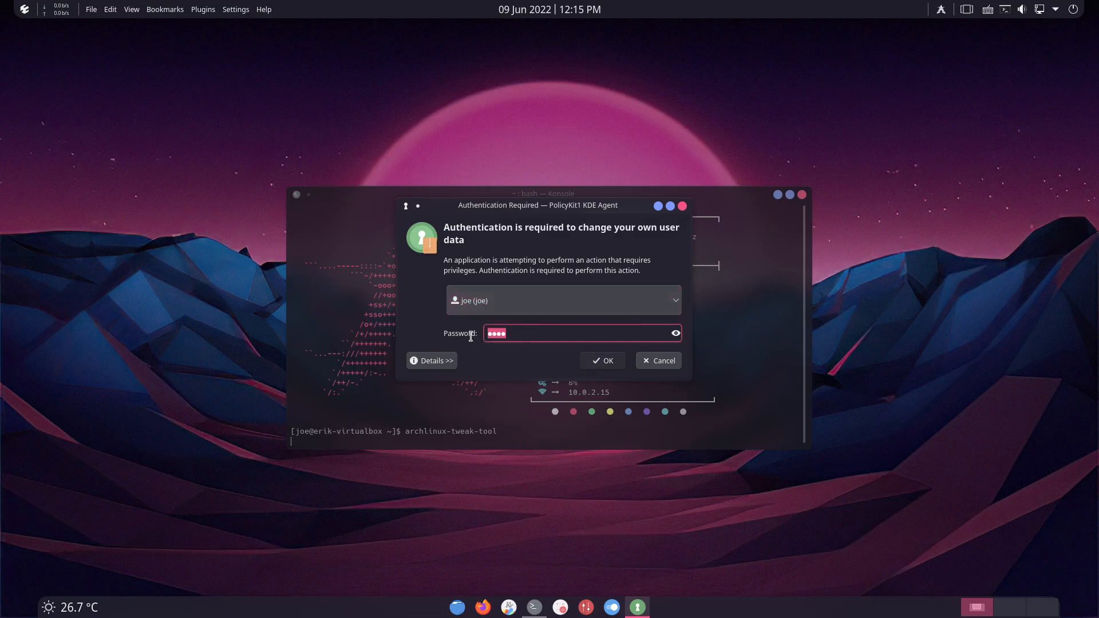
{"action": "type", "text": "••••"}
{"action": "key", "text": "Return"}
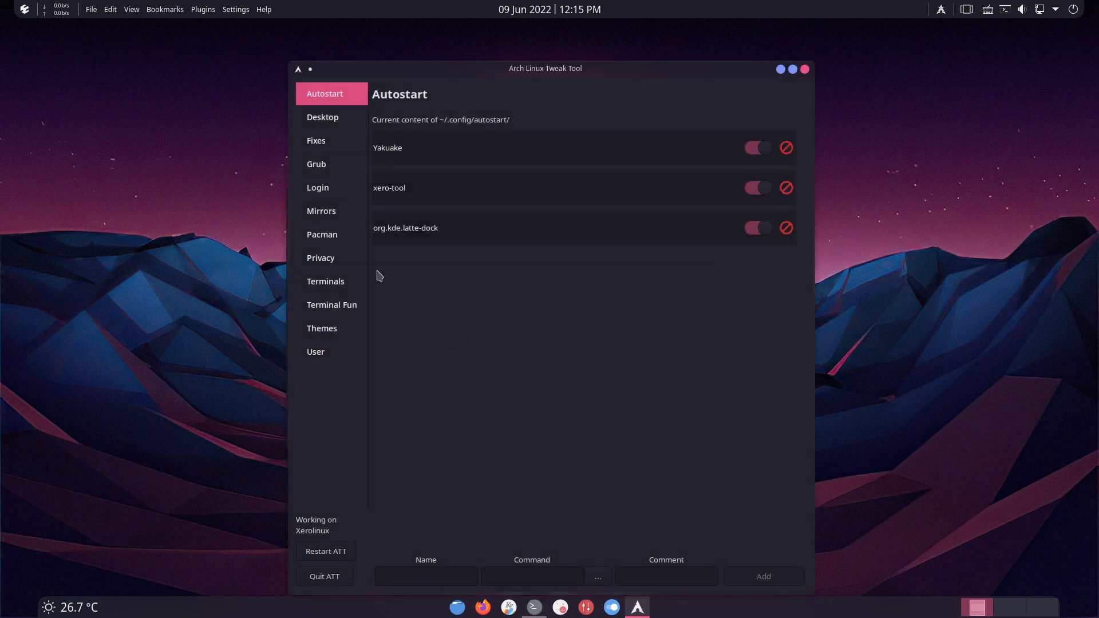
Install the dusk desktop from the Desktop Installer page
{"action": "left_click", "coordinate": [330, 118]}
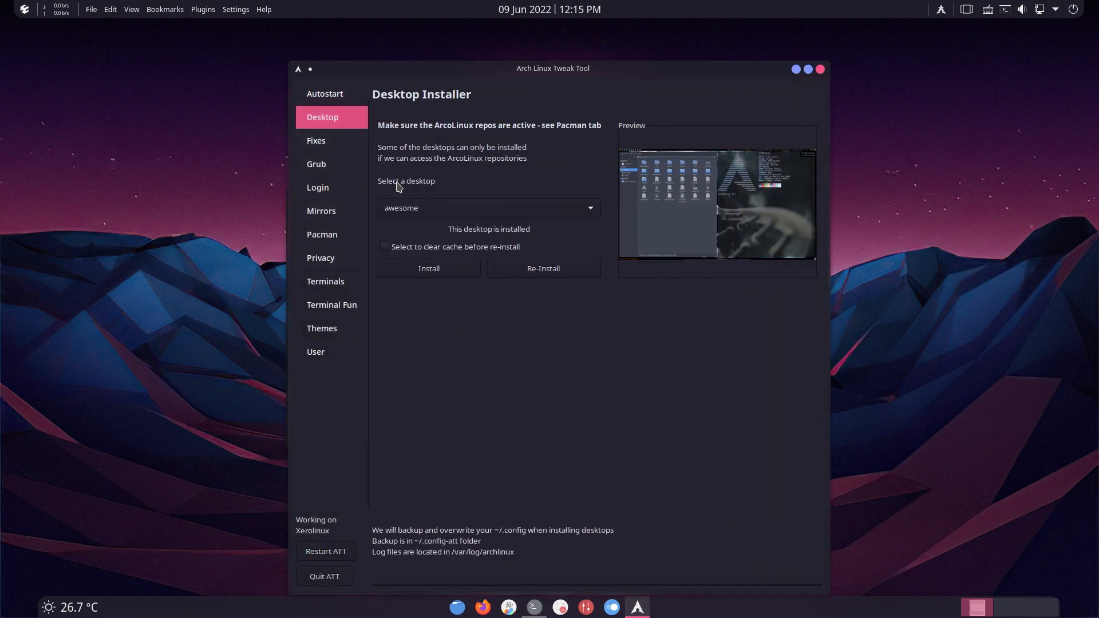
{"action": "left_click", "coordinate": [418, 207]}
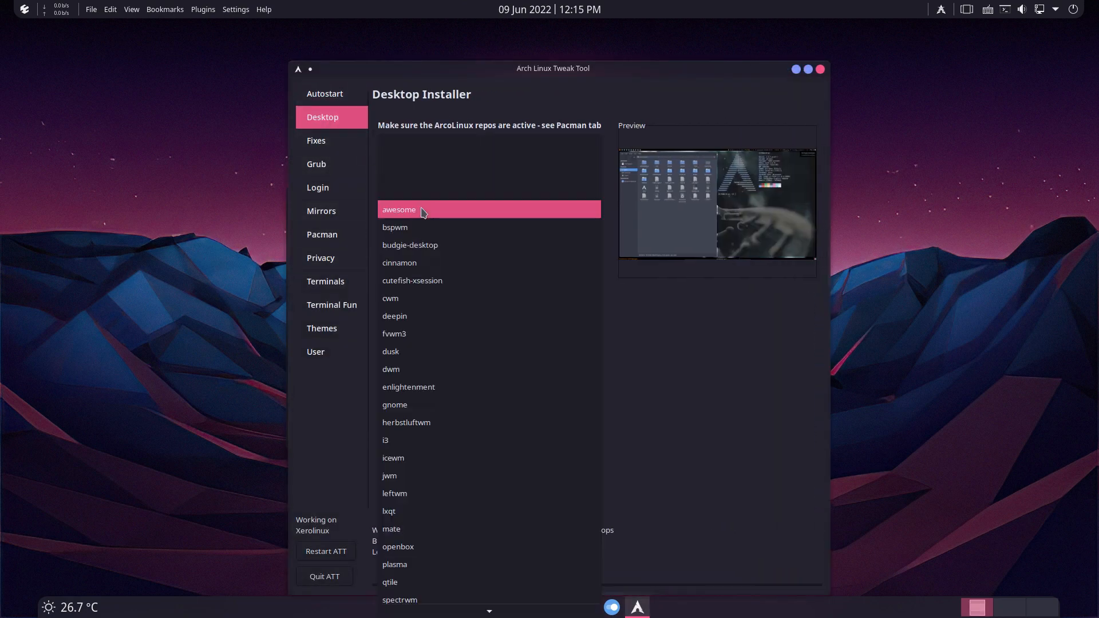
{"action": "left_click", "coordinate": [450, 354]}
{"action": "left_click", "coordinate": [453, 273]}
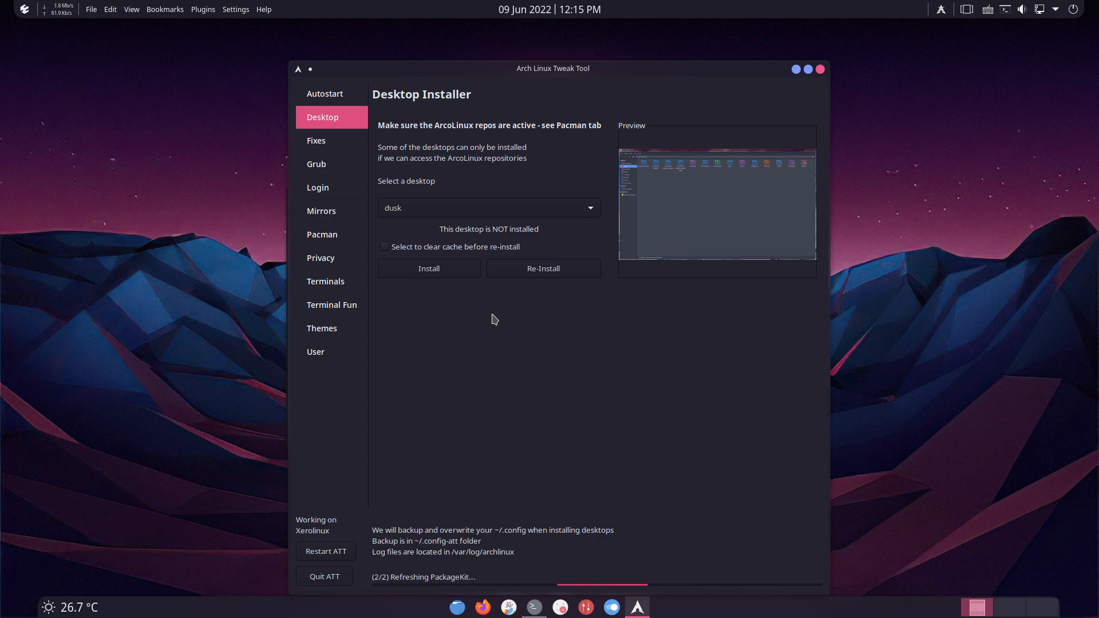
Close Arch Linux Tweak Tool and the Konsole window, leaving the empty Plasma desktop
{"action": "left_click", "coordinate": [819, 70]}
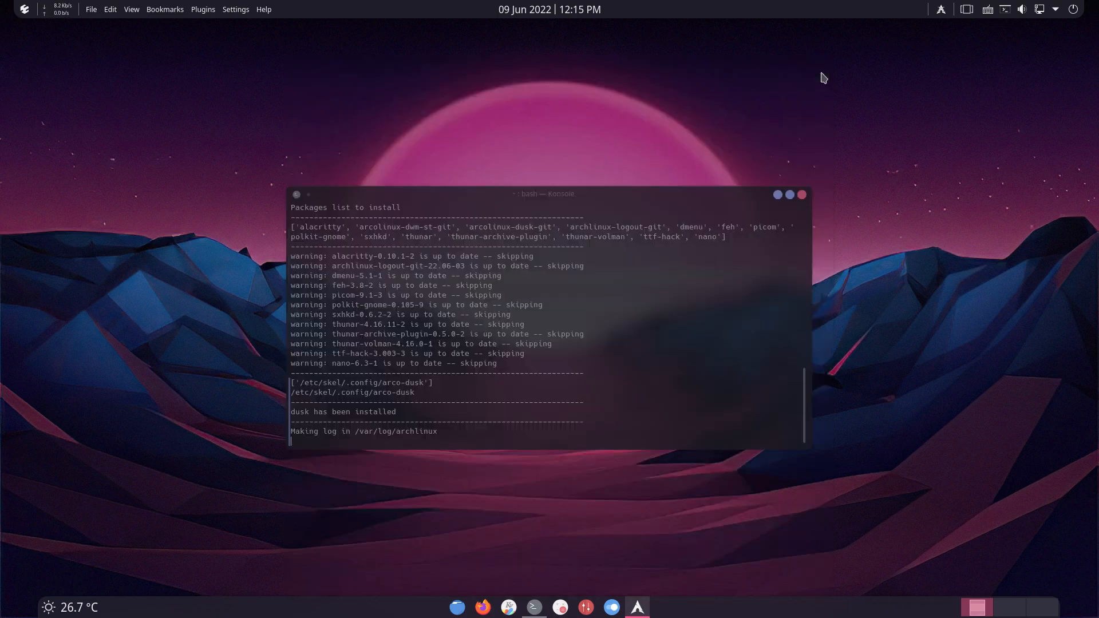
{"action": "left_click", "coordinate": [24, 9]}
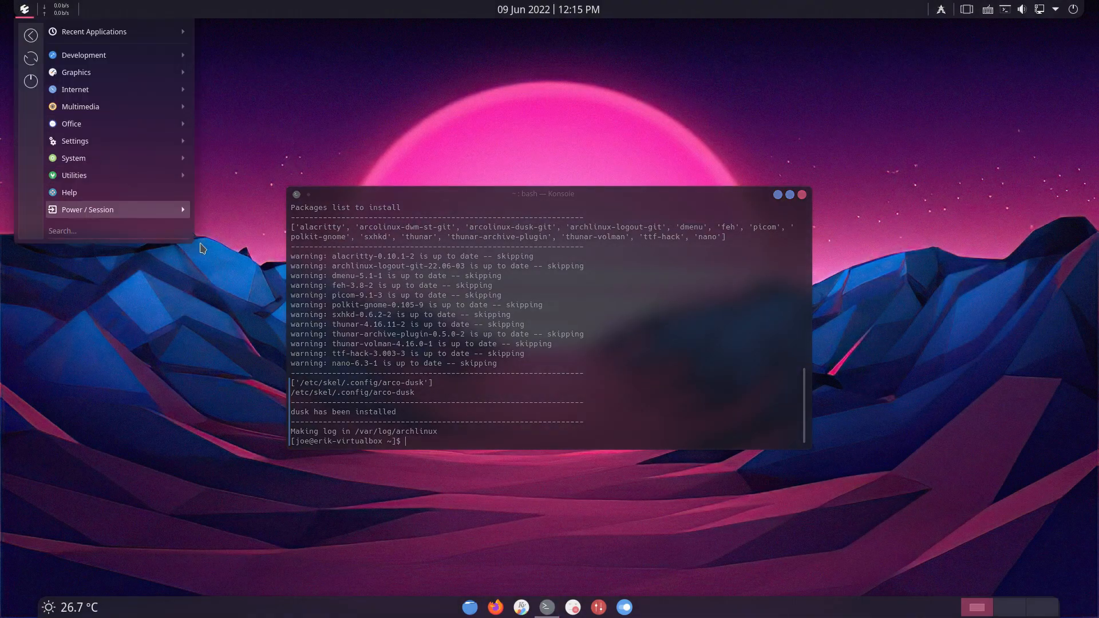
{"action": "key", "text": "Escape"}
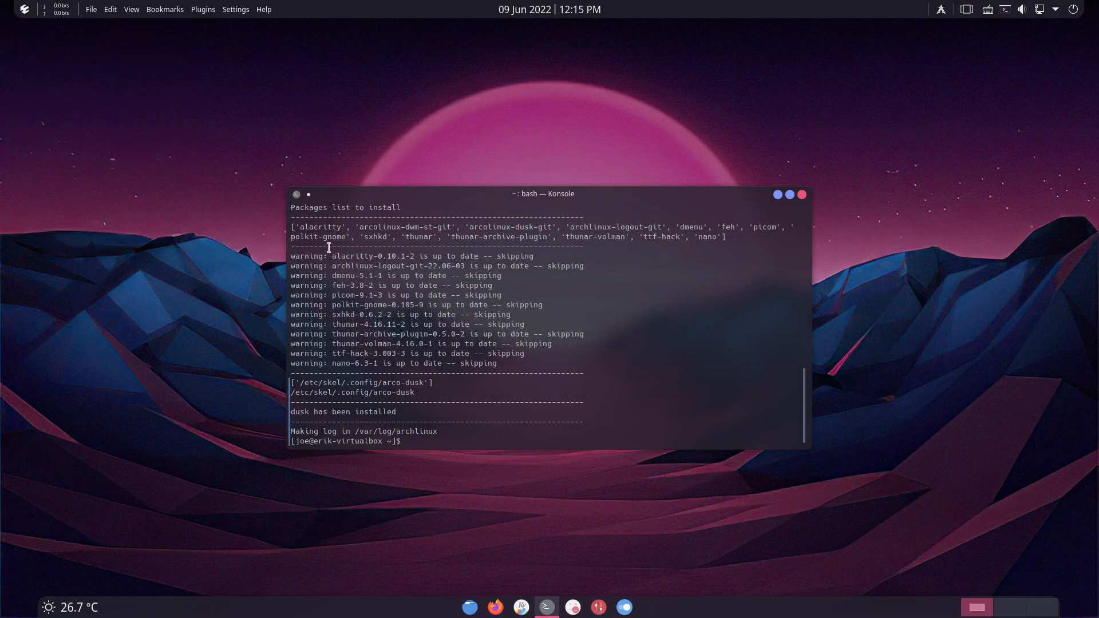
{"action": "left_click", "coordinate": [802, 195]}
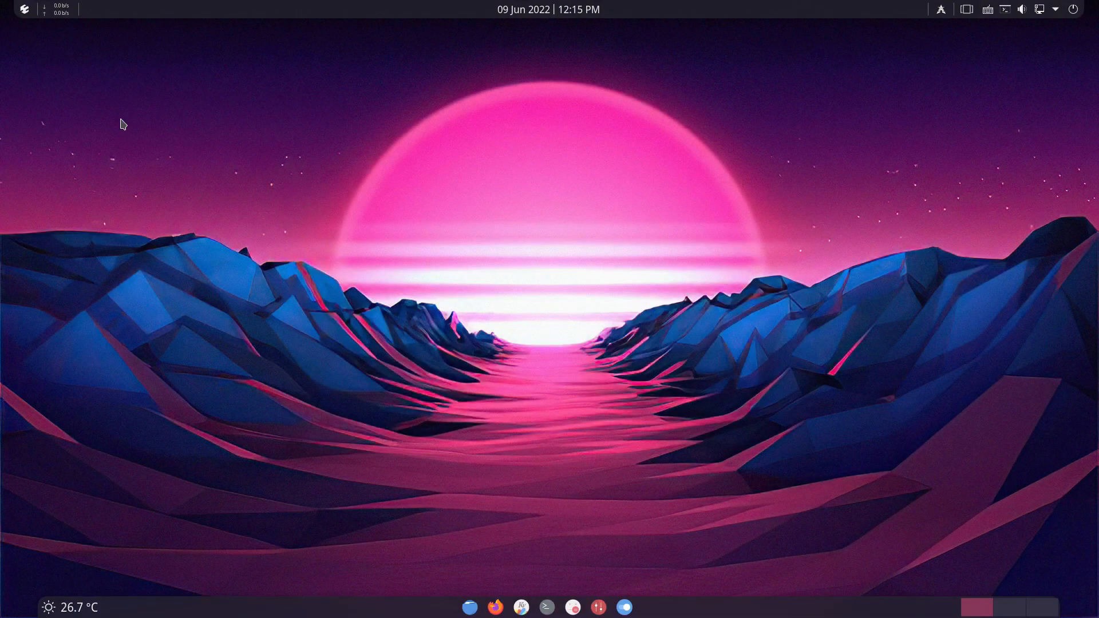
Log out of the current Plasma session from the application menu's power options
{"action": "left_click", "coordinate": [27, 8]}
{"action": "left_click", "coordinate": [31, 88]}
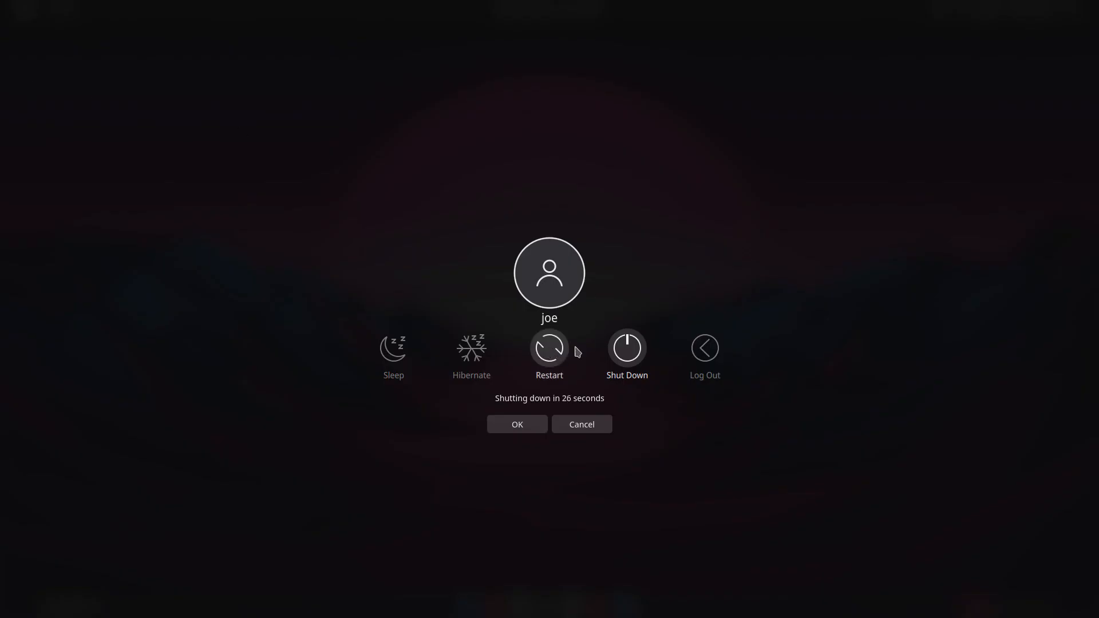
{"action": "key", "text": "Escape"}
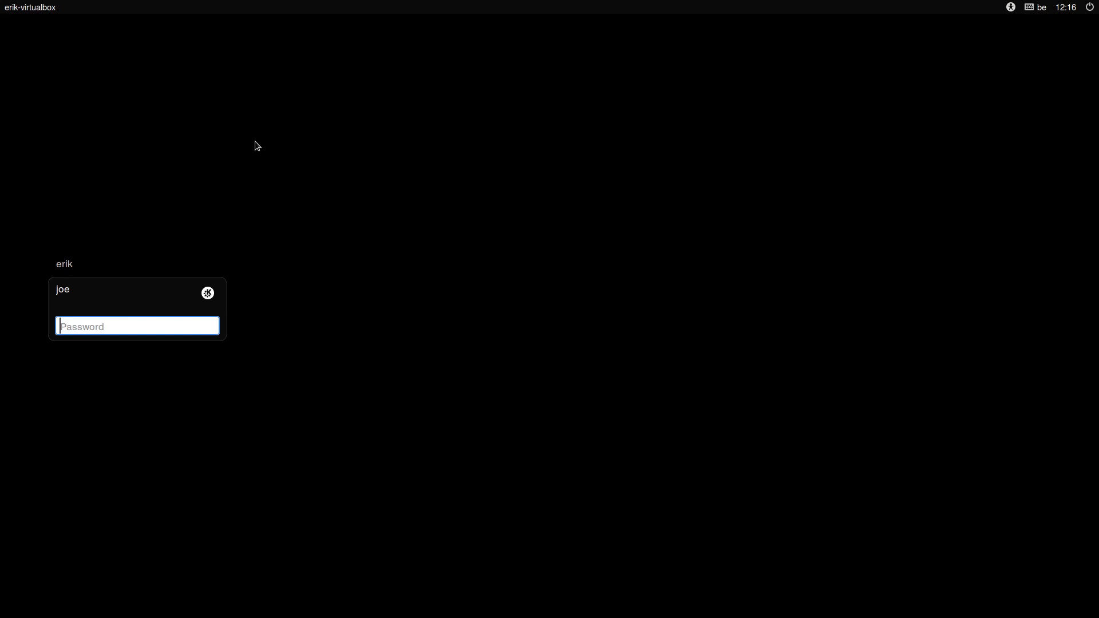
At the LightDM greeter, choose the dusk session and log in with the password
{"action": "left_click", "coordinate": [208, 293]}
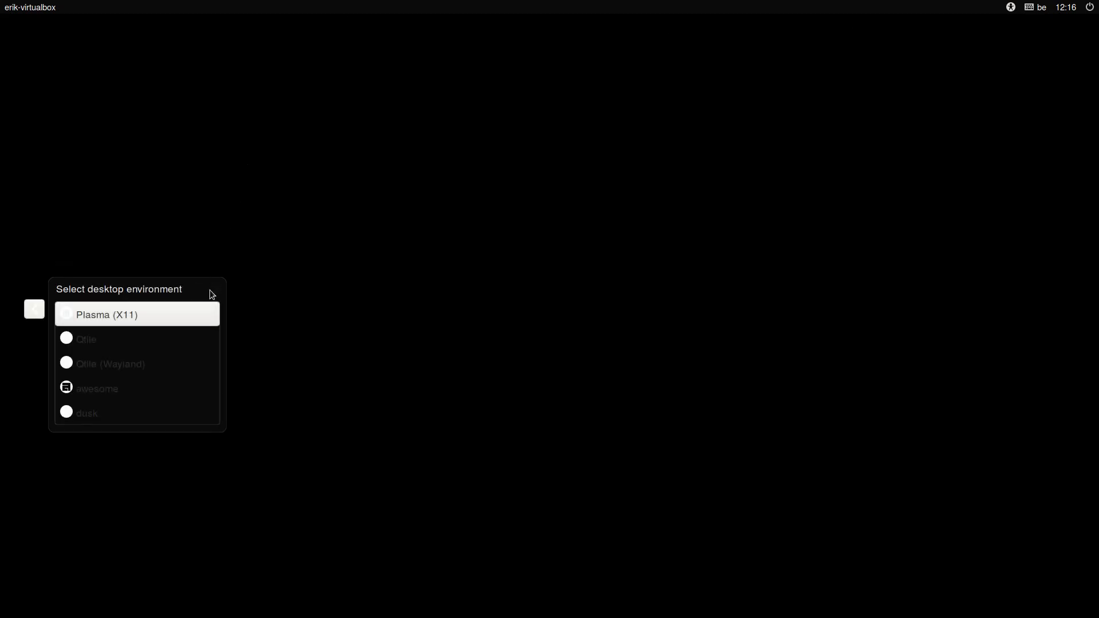
{"action": "left_click", "coordinate": [119, 404]}
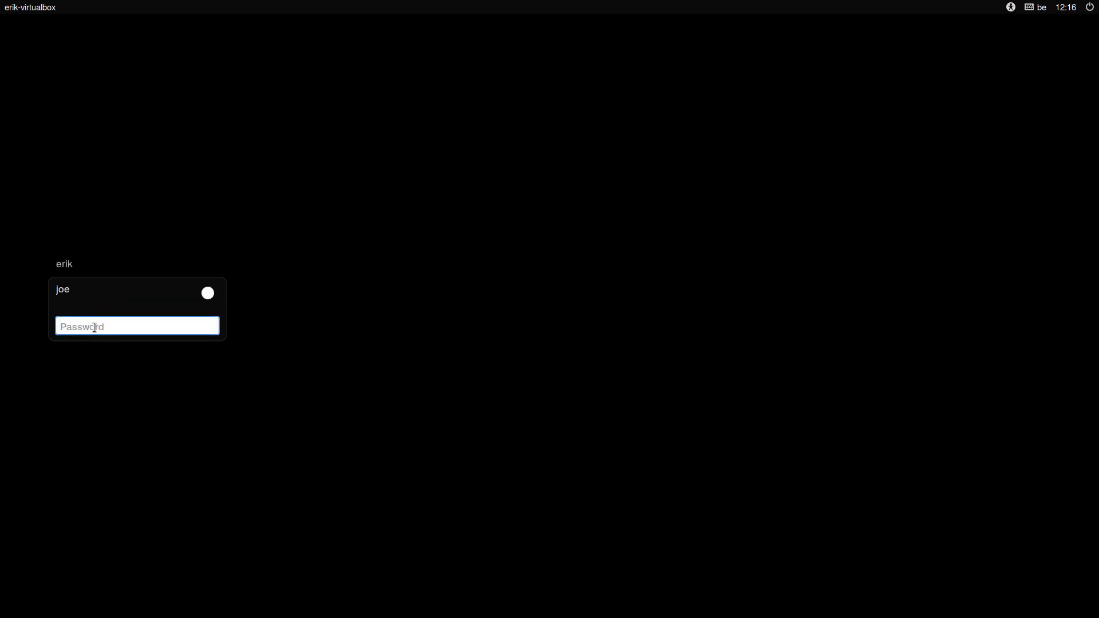
{"action": "type", "text": "•"}
{"action": "key", "text": "Return"}
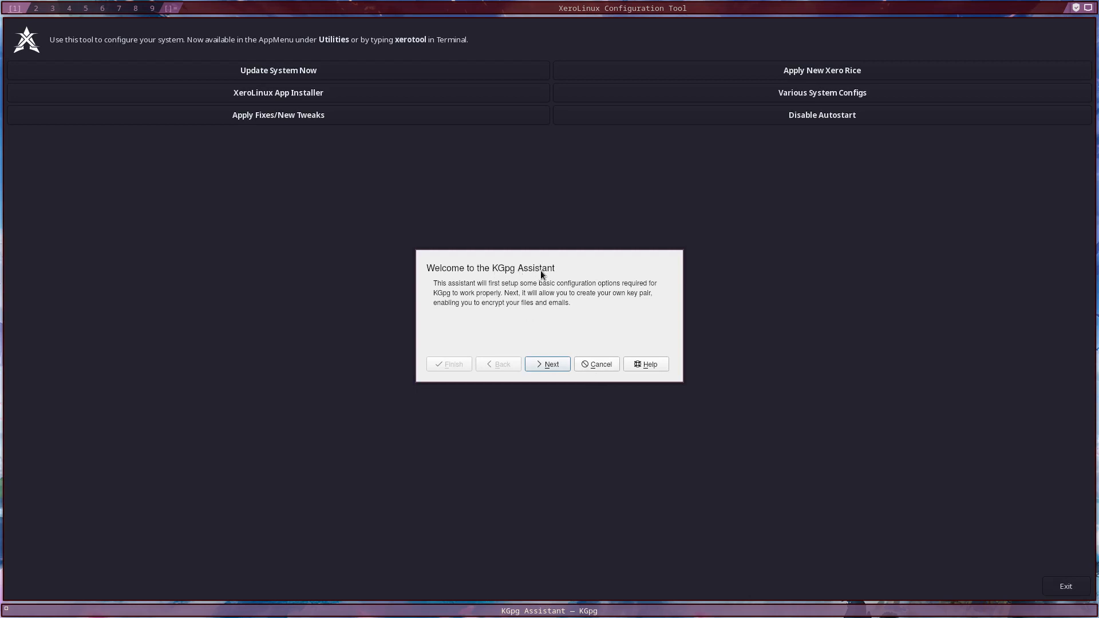
Cancel the KGpg assistant, open three st terminals and toggle the tiling layout
{"action": "left_click", "coordinate": [598, 365]}
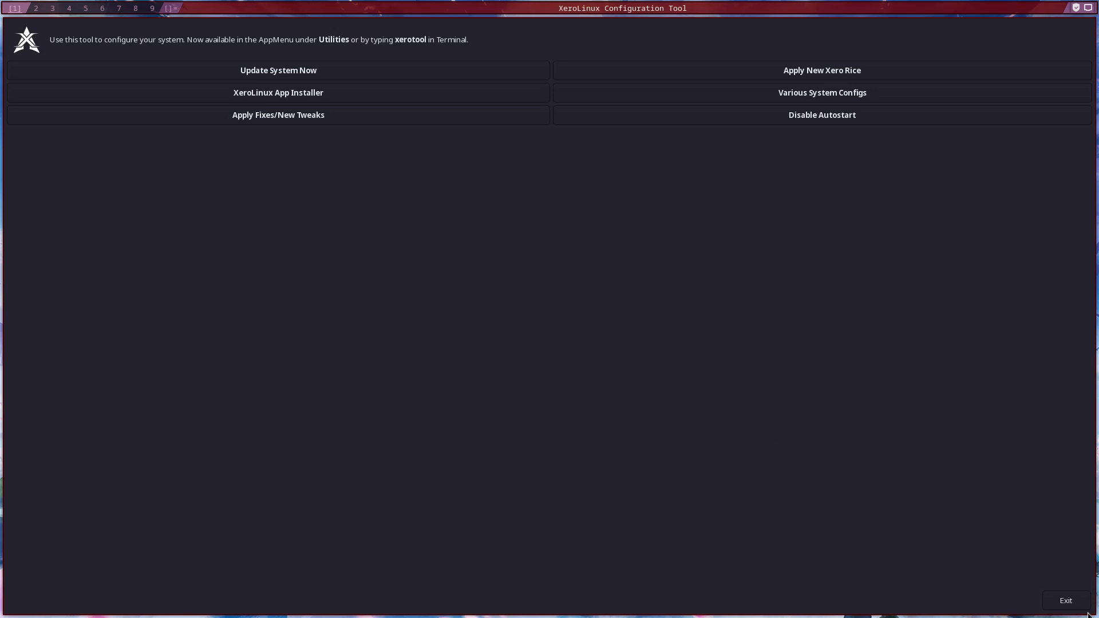
{"action": "key", "text": "super+Return"}
{"action": "key", "text": "super+Return"}
{"action": "key", "text": "super+Return"}
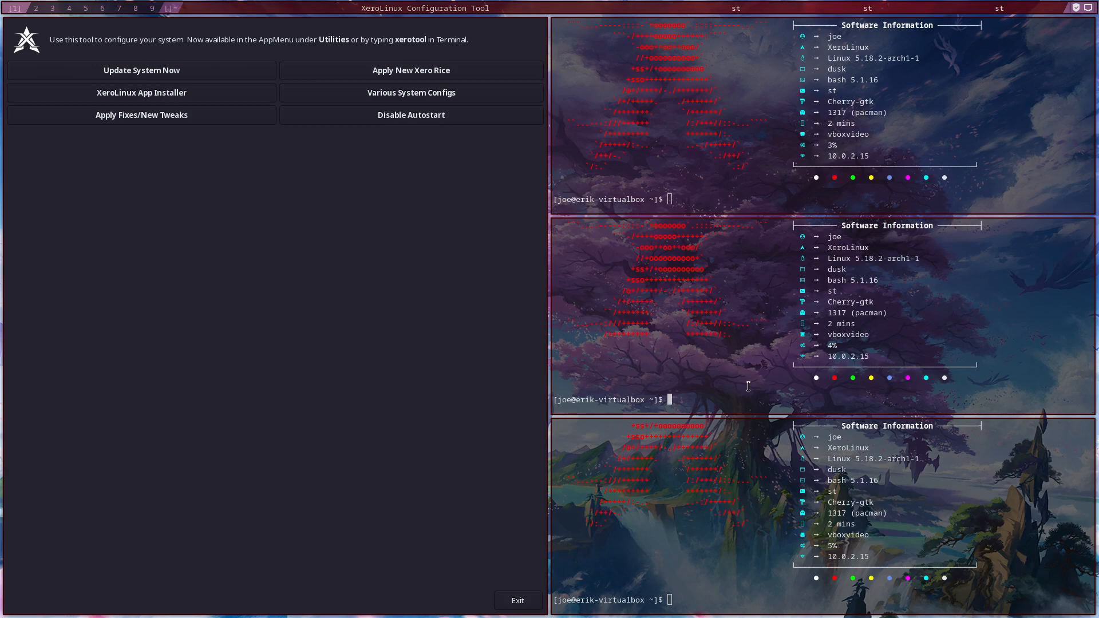
{"action": "key", "text": "super+space"}
{"action": "key", "text": "super+space"}
{"action": "key", "text": "super+space"}
{"action": "key", "text": "super+space"}
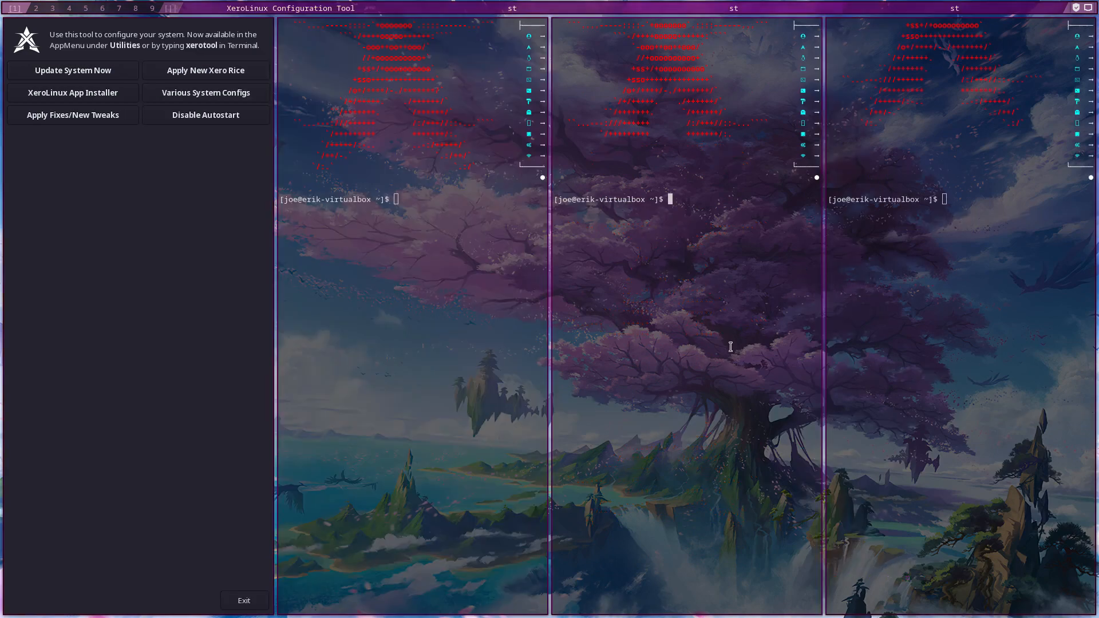
Switch to the equal-columns layout, then close the three terminals and the XeroLinux Configuration Tool
{"action": "key", "text": "super+space"}
{"action": "key", "text": "super+q"}
{"action": "key", "text": "super+q"}
{"action": "key", "text": "super+q"}
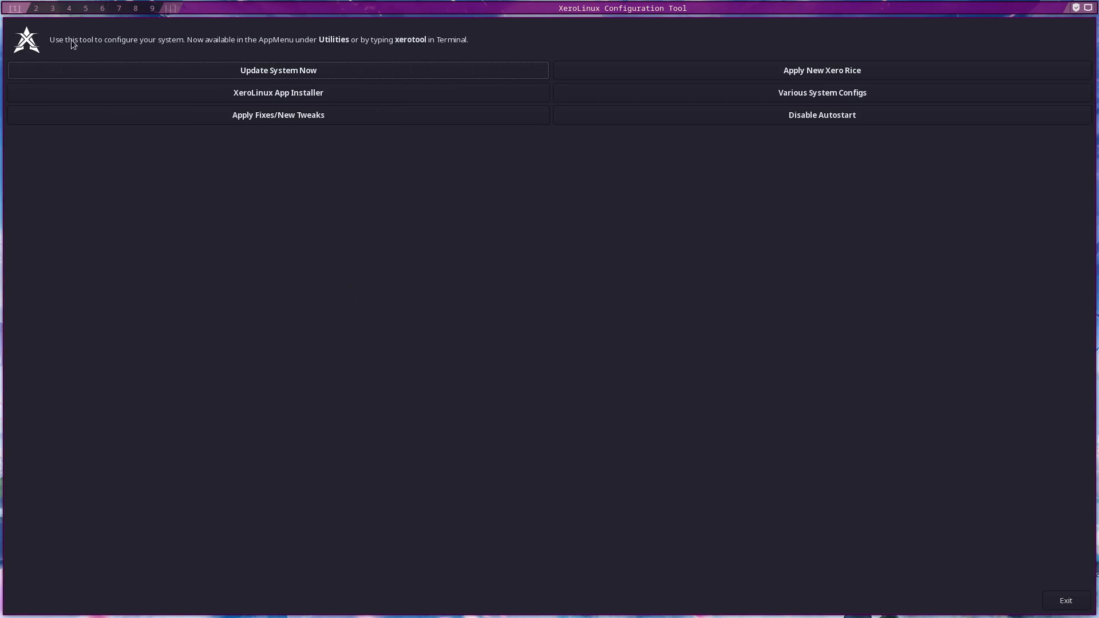
{"action": "key", "text": "super+q"}
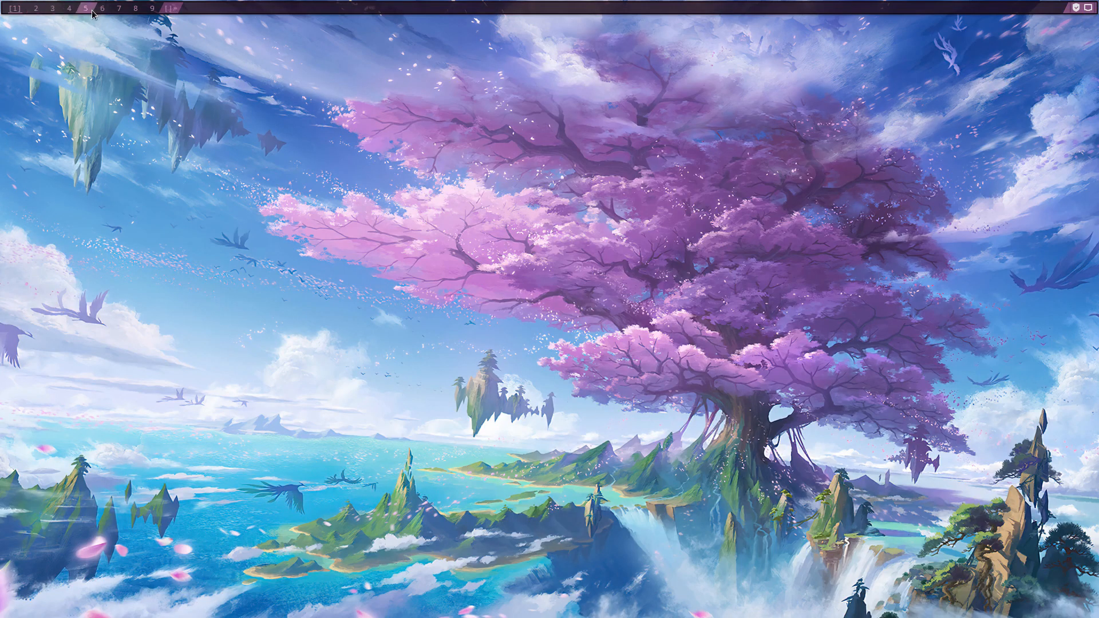
Close the XeroLinux Configuration Tool on workspace 1 and authenticate to start Arch Linux Tweak Tool
{"action": "left_click", "coordinate": [20, 10]}
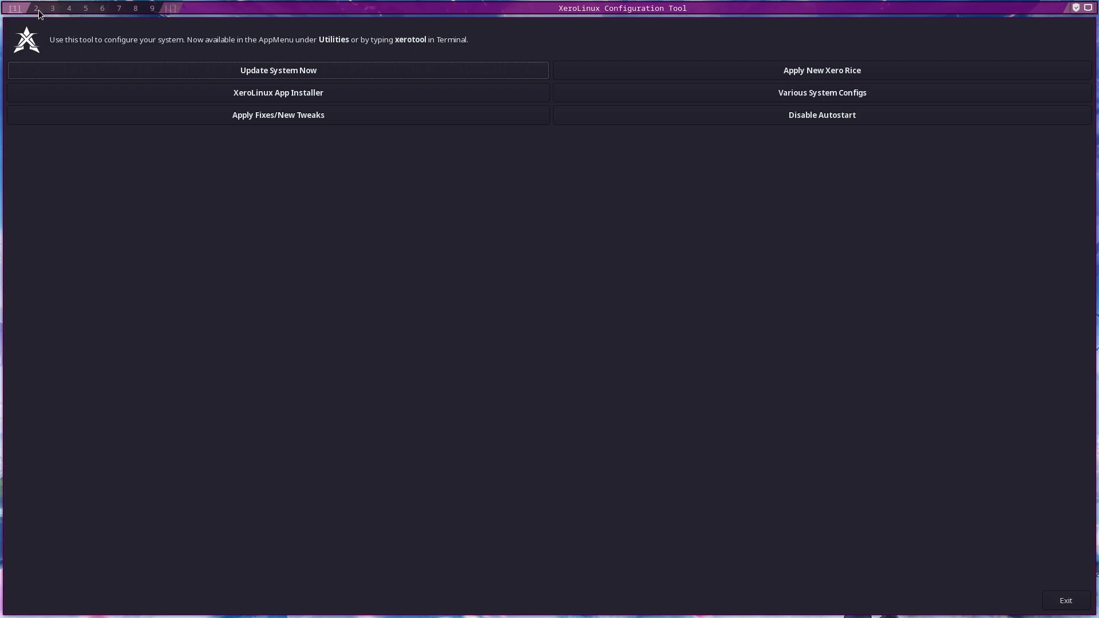
{"action": "key", "text": "super+q"}
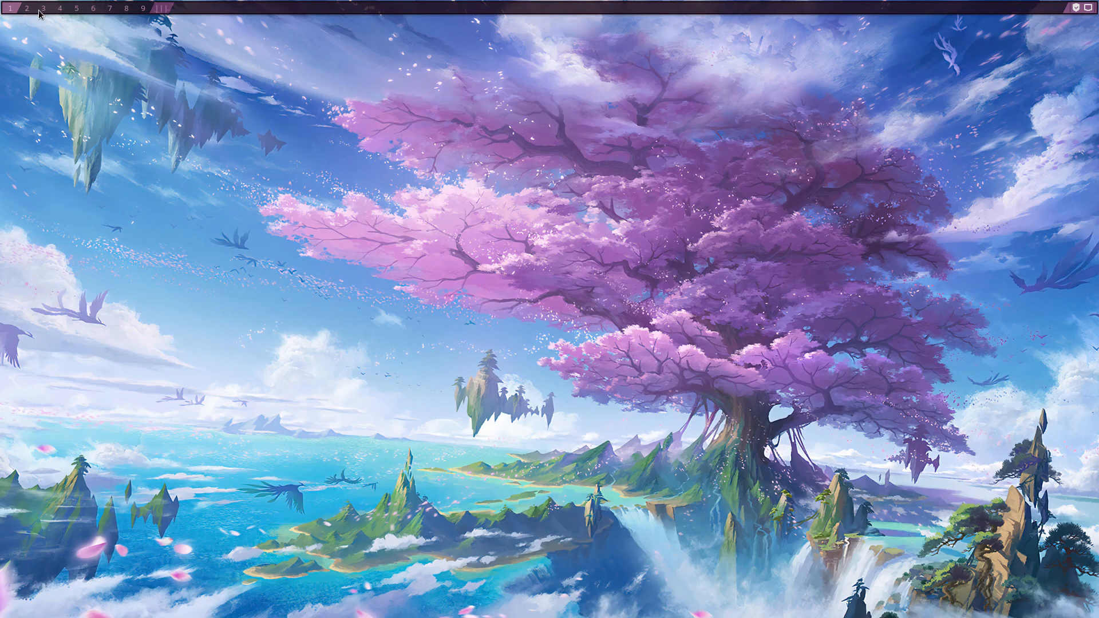
{"action": "type", "text": "••••"}
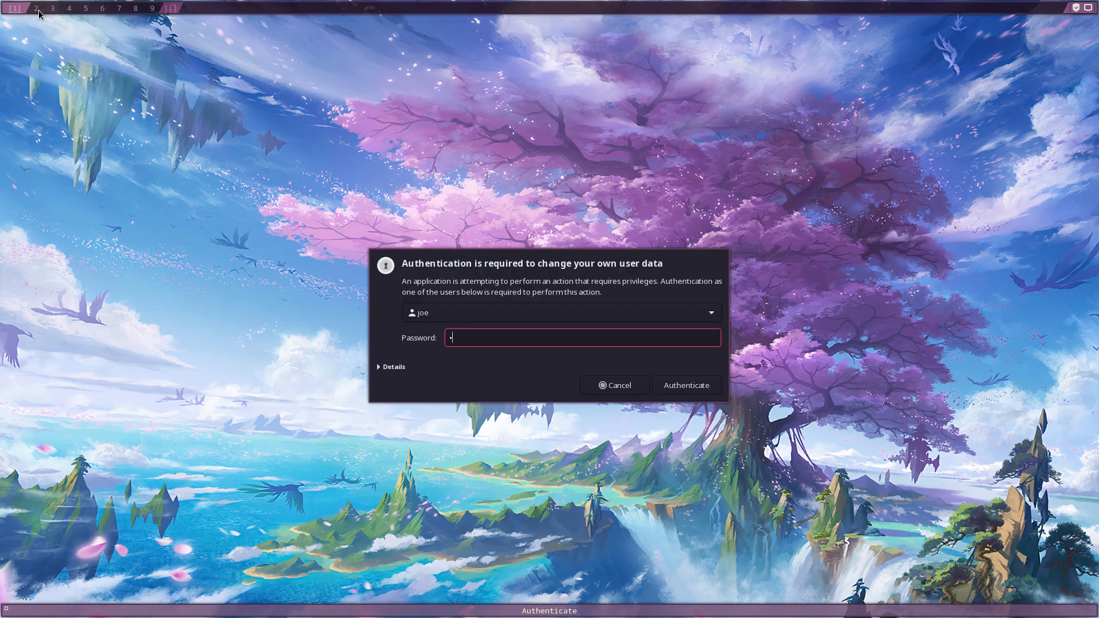
{"action": "key", "text": "Return"}
{"action": "type", "text": "•••"}
{"action": "key", "text": "Return"}
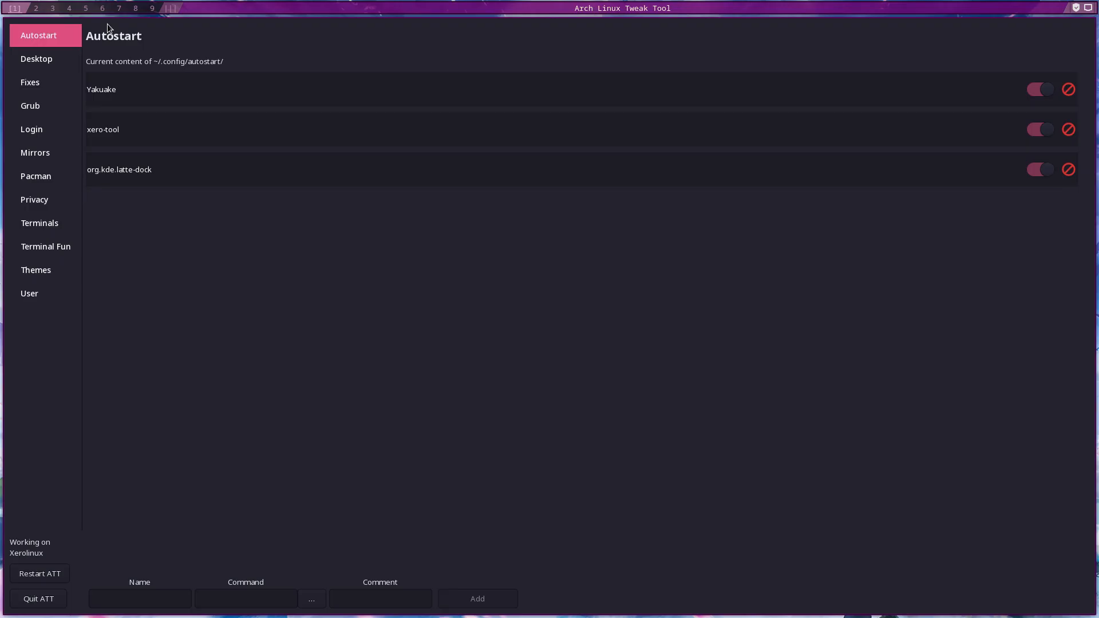
Disable the LightDM Slickgreeter on the Login page and bring up the logout window
{"action": "left_click", "coordinate": [38, 130]}
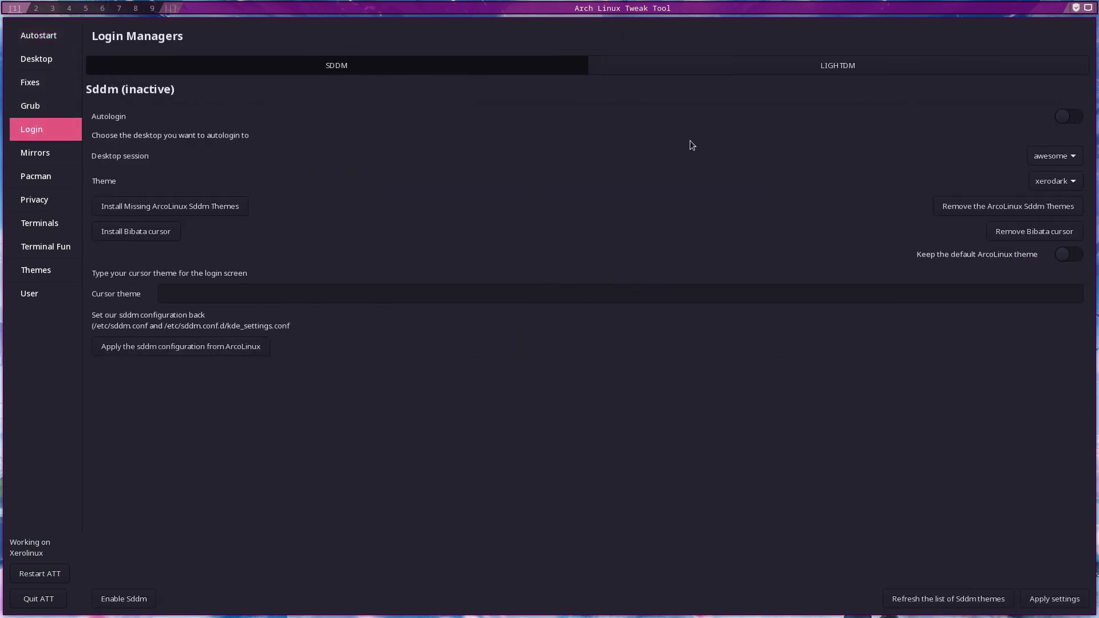
{"action": "left_click", "coordinate": [829, 66]}
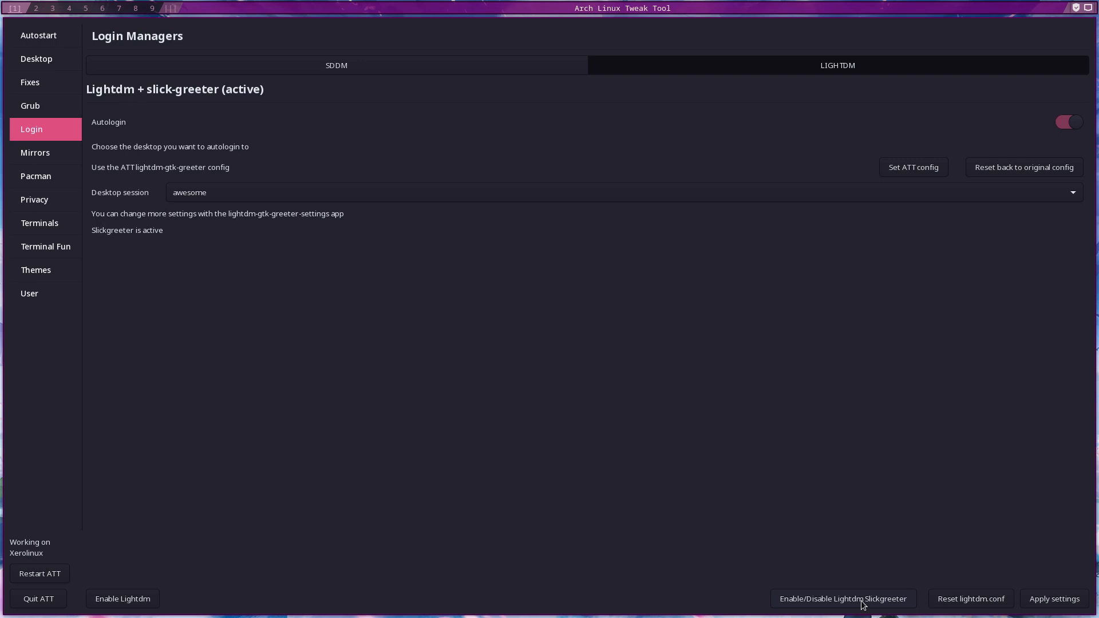
{"action": "left_click", "coordinate": [863, 605]}
{"action": "key", "text": "super+x"}
Reboot the system and dismiss the Wired connection 1 established notification
{"action": "left_click", "coordinate": [745, 333]}
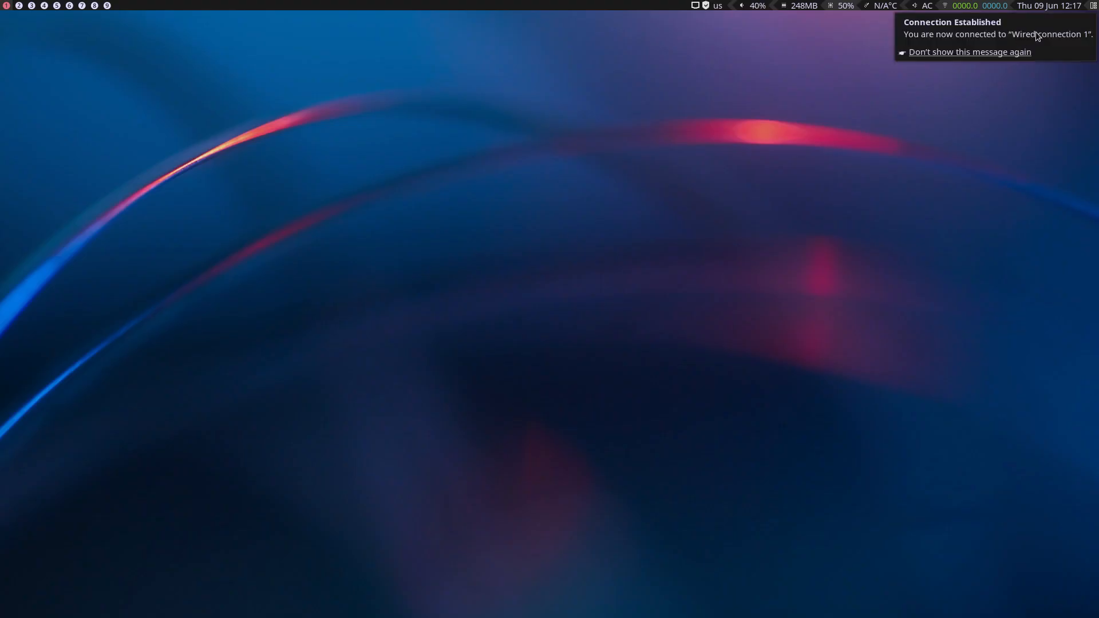
{"action": "left_click", "coordinate": [1036, 32]}
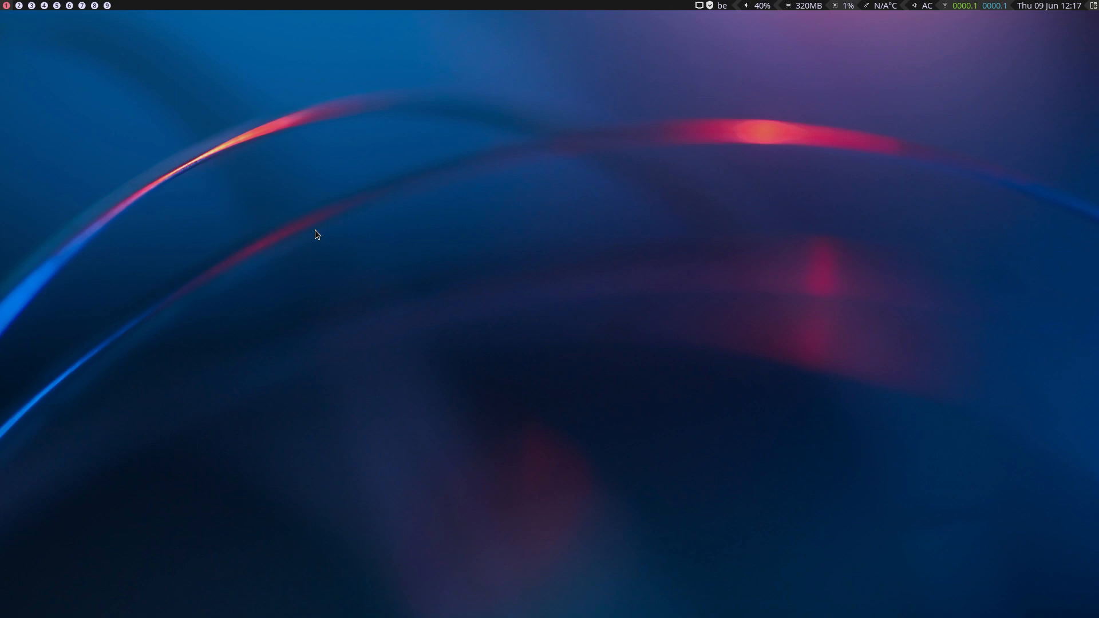
Run archlinux-tweak-tool in a new Alacritty terminal and authenticate with the password
{"action": "key", "text": "super+Return"}
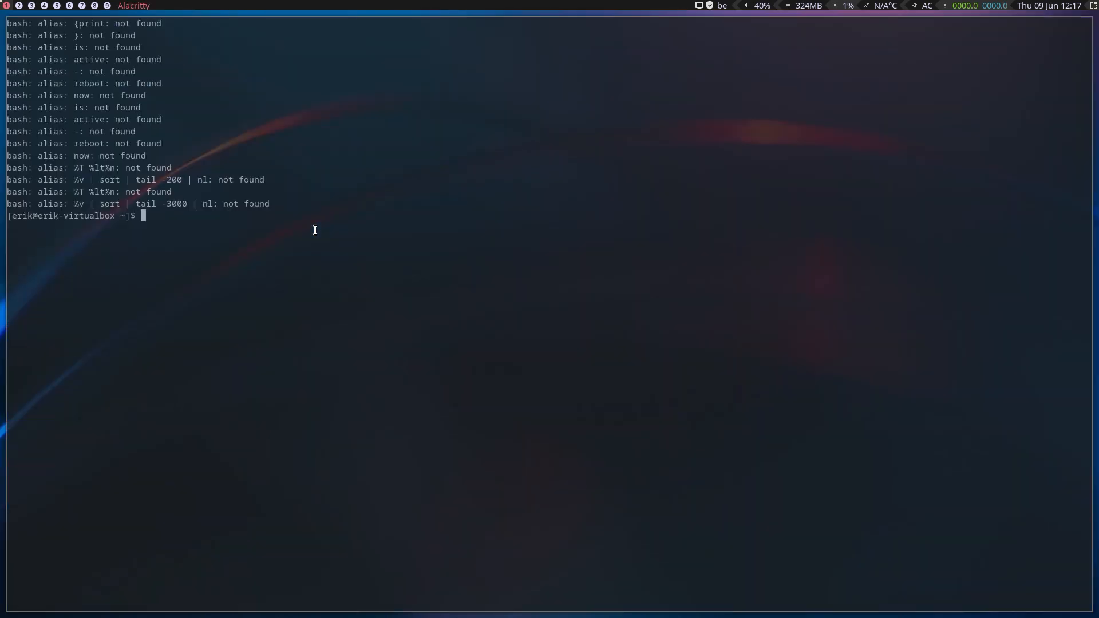
{"action": "type", "text": "arch"}
{"action": "key", "text": "Tab"}
{"action": "type", "text": "t"}
{"action": "key", "text": "Tab"}
{"action": "key", "text": "Return"}
{"action": "type", "text": "***"}
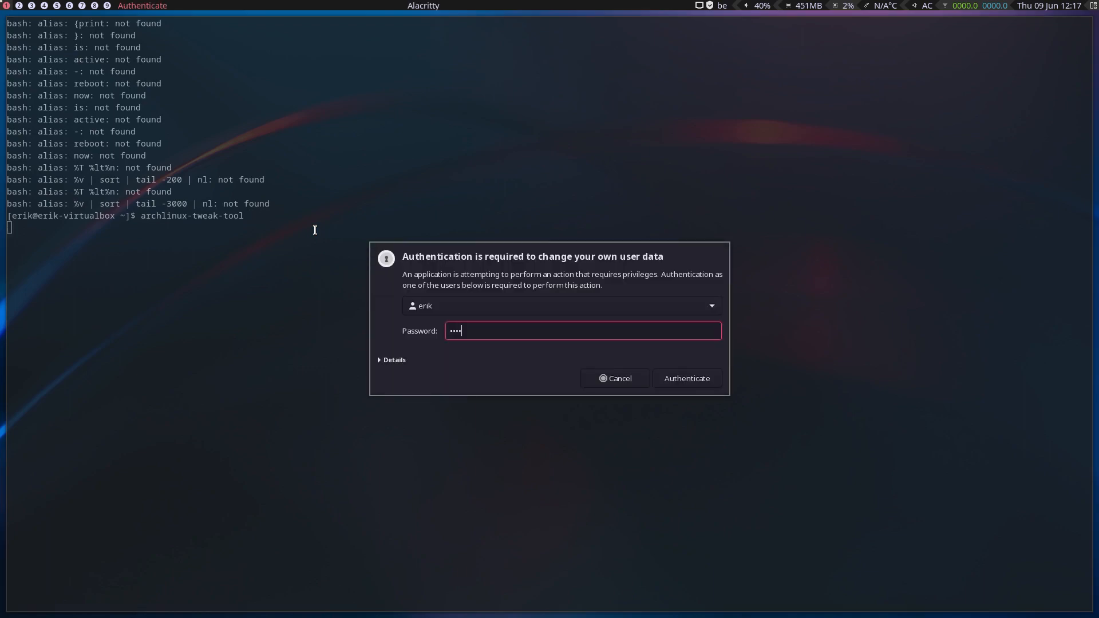
{"action": "key", "text": "Return"}
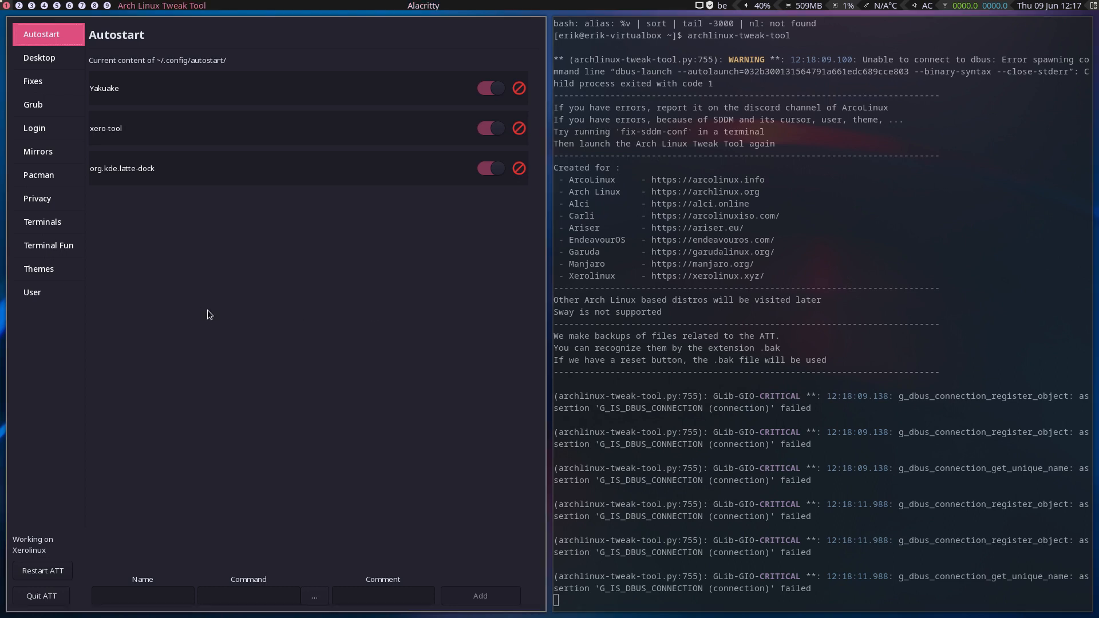
Log out via ArchLinux Logout and log back in at the greeter with the password
{"action": "key", "text": "super+x"}
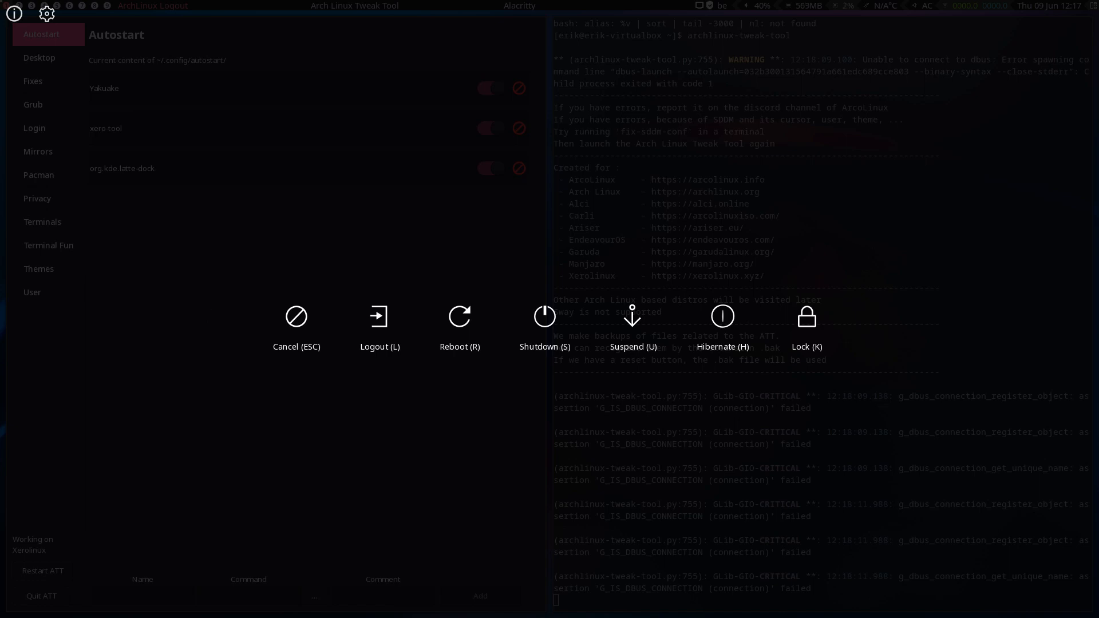
{"action": "key", "text": "l"}
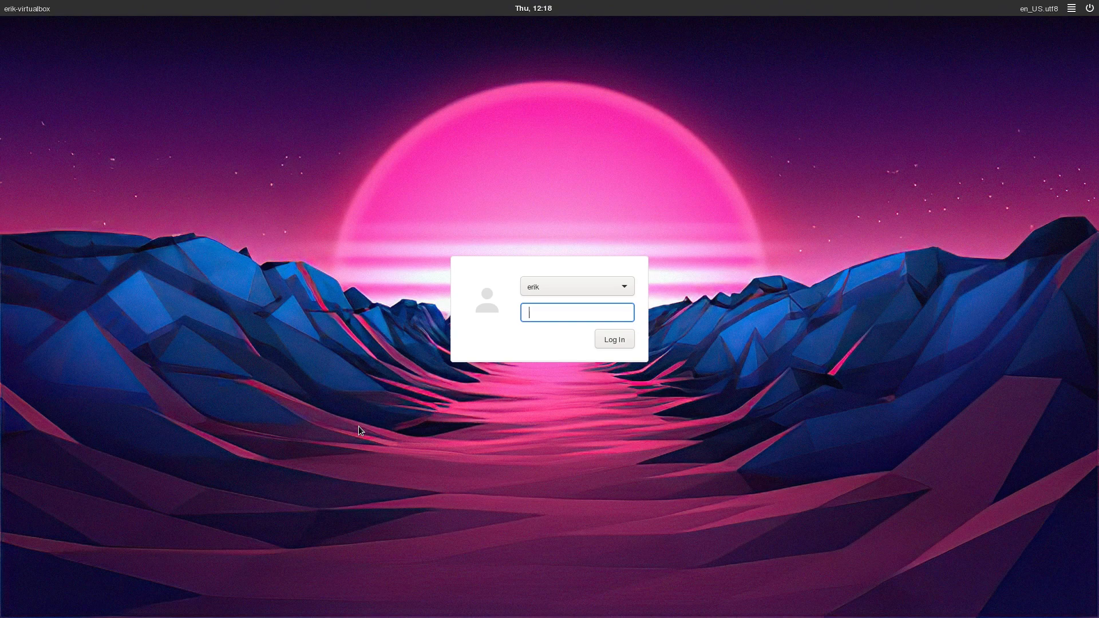
{"action": "type", "text": "****"}
{"action": "key", "text": "Return"}
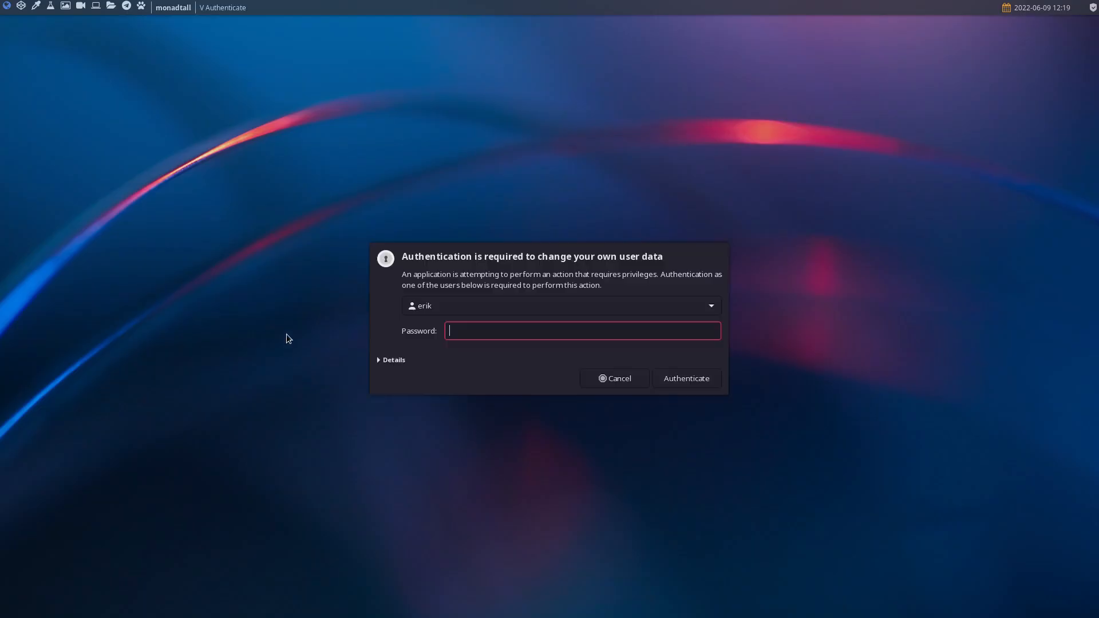
Reopen Arch Linux Tweak Tool, clearing the stale lock file and re-authenticating
{"action": "type", "text": "****"}
{"action": "key", "text": "Return"}
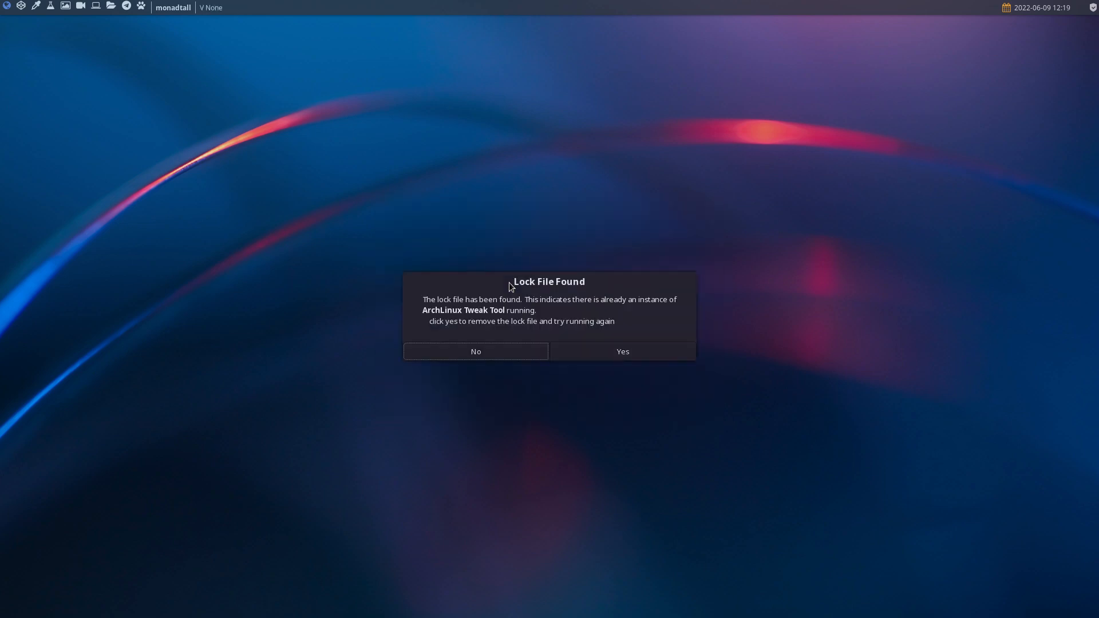
{"action": "left_click", "coordinate": [625, 353]}
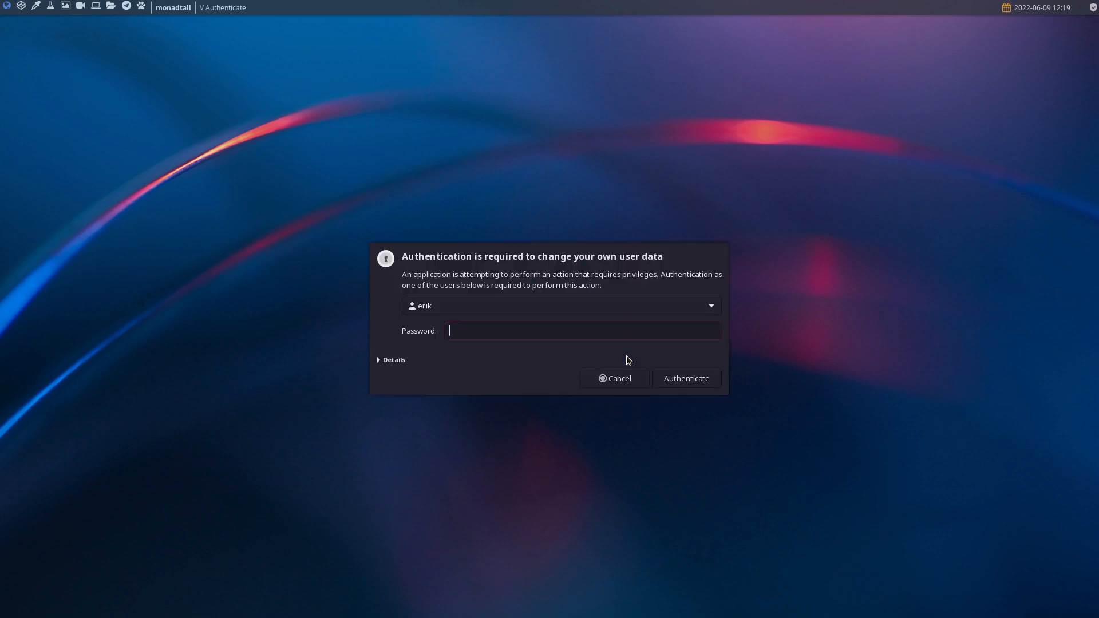
{"action": "type", "text": "****"}
{"action": "key", "text": "Return"}
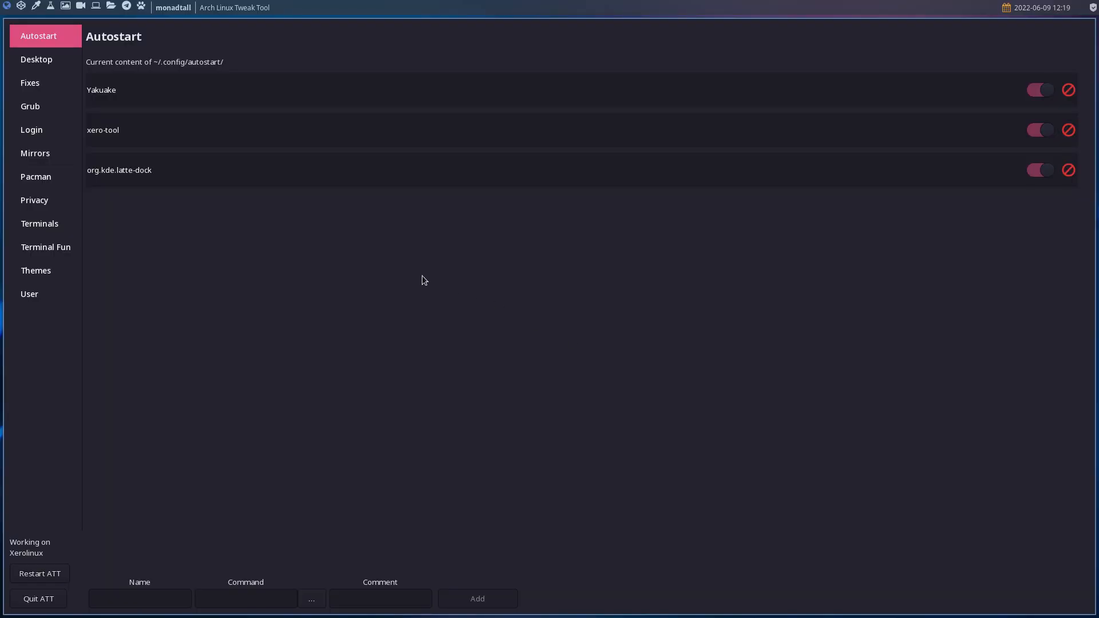
Restore the original GRUB theme on the Grub page
{"action": "left_click", "coordinate": [50, 59]}
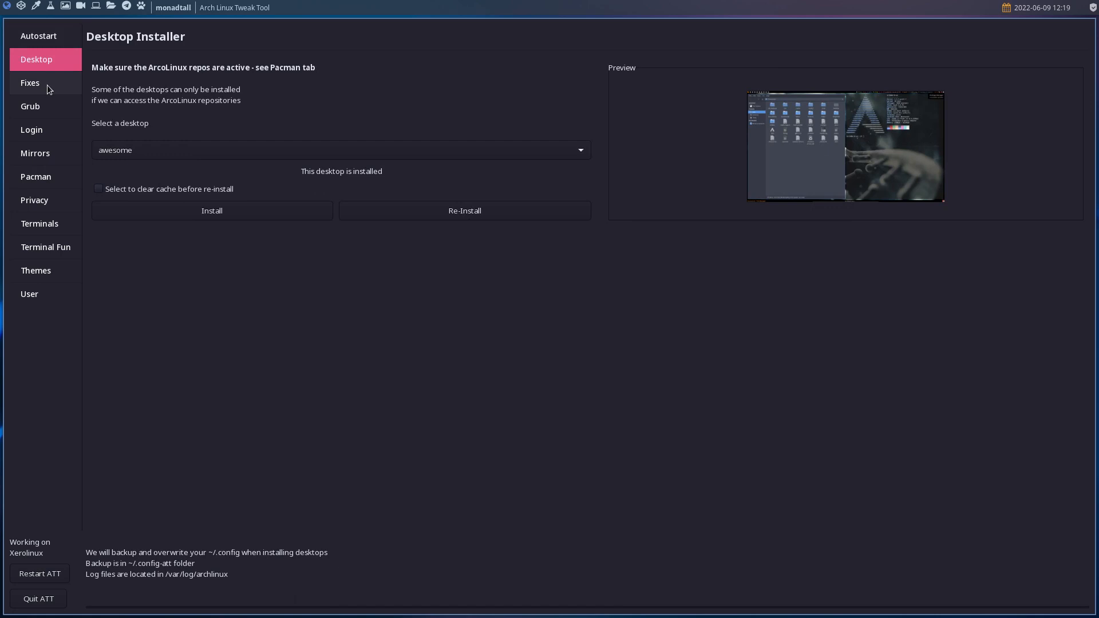
{"action": "left_click", "coordinate": [52, 107]}
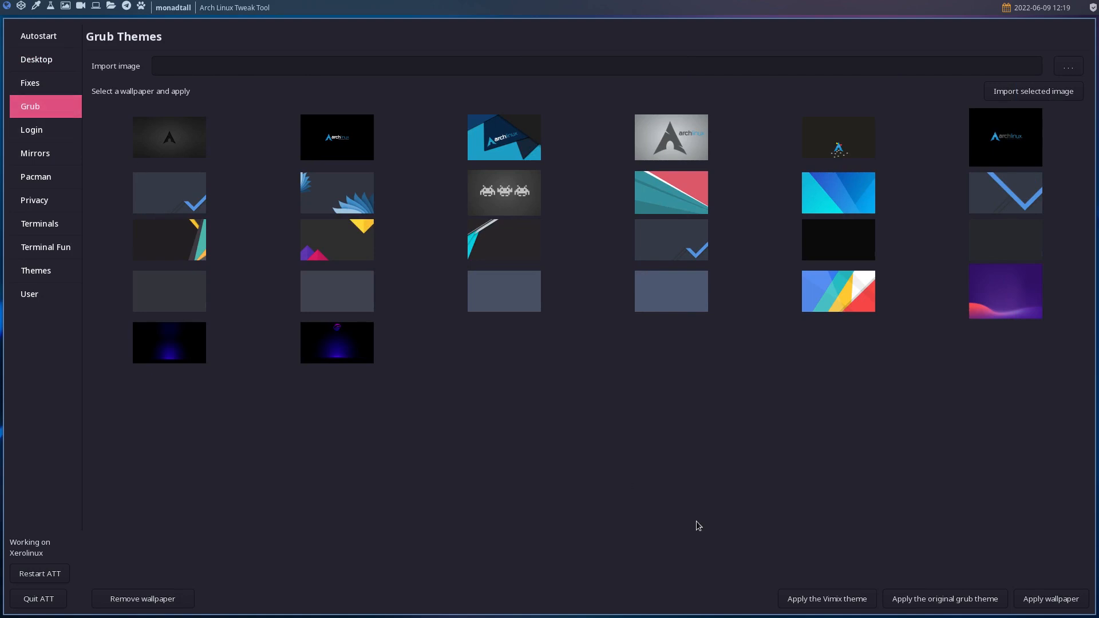
{"action": "left_click", "coordinate": [967, 603]}
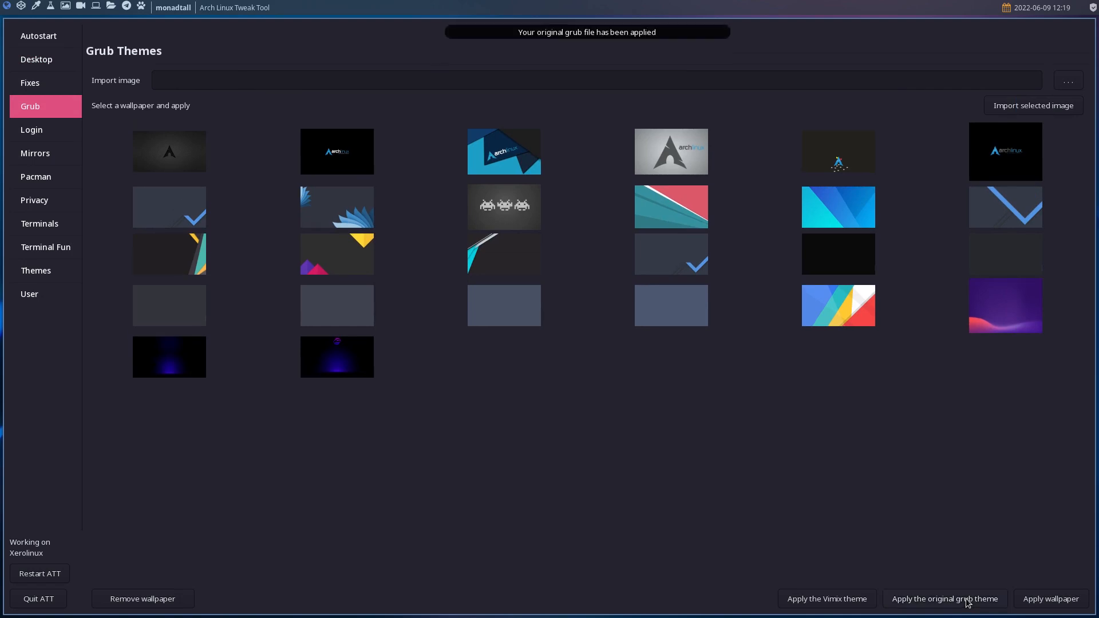
{"action": "left_click", "coordinate": [40, 60]}
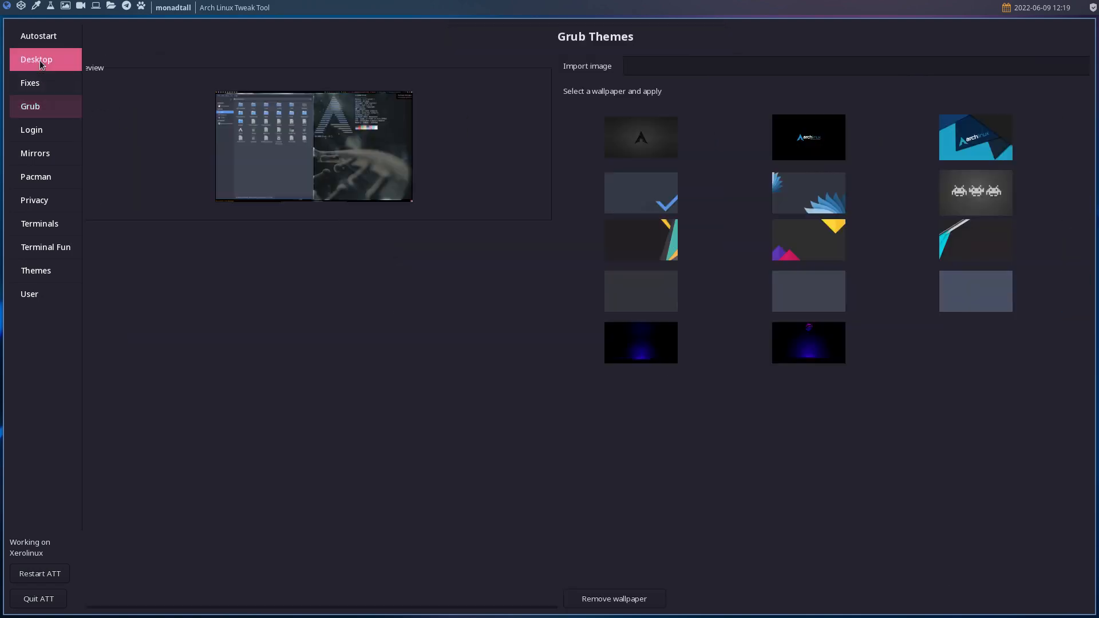
{"action": "left_click", "coordinate": [42, 44]}
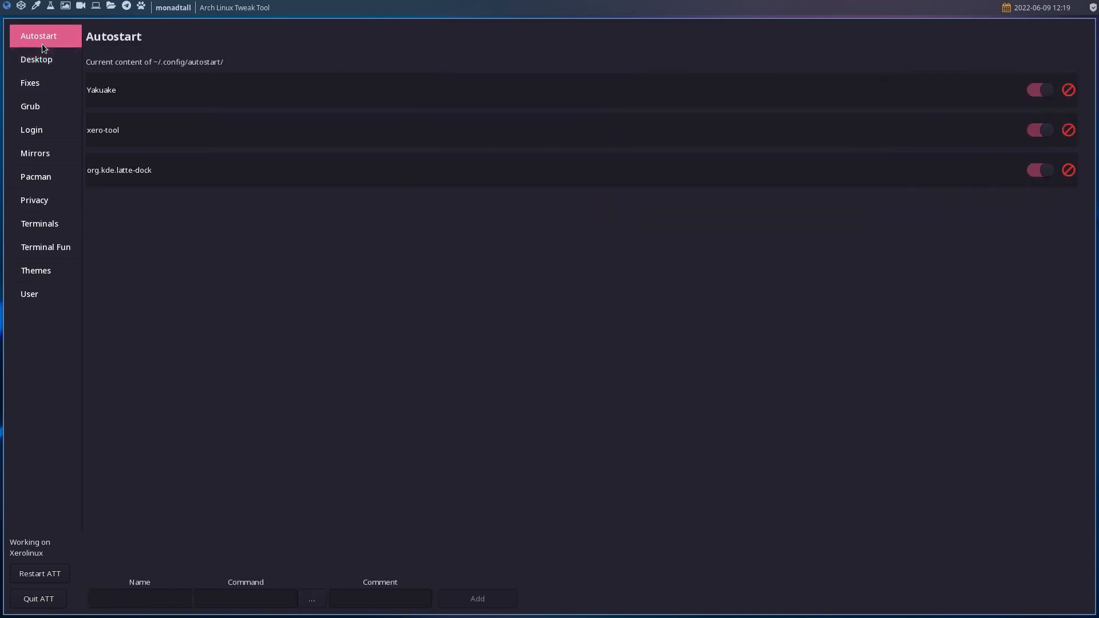
Enable SDDM with plasma as the autologin desktop session and apply the settings
{"action": "left_click", "coordinate": [78, 137]}
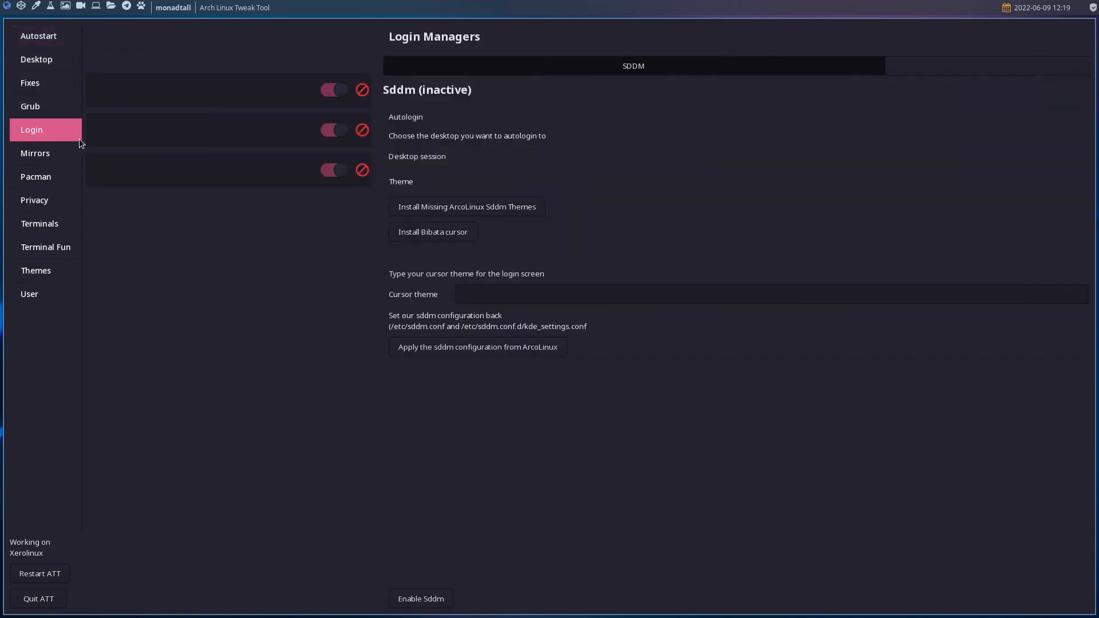
{"action": "left_click", "coordinate": [818, 75]}
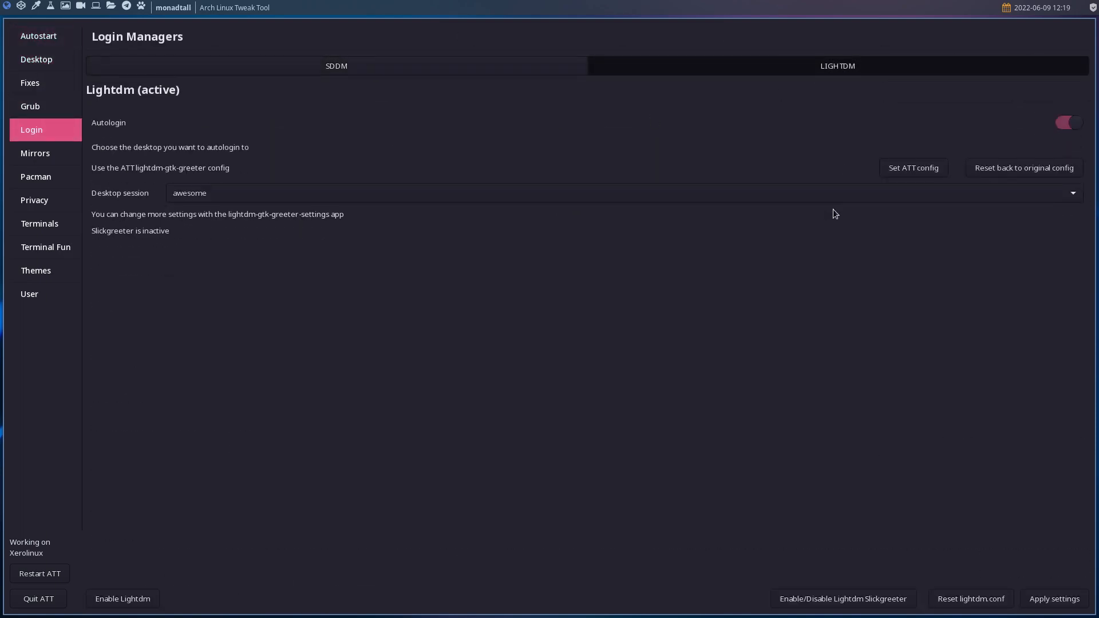
{"action": "left_click", "coordinate": [307, 72]}
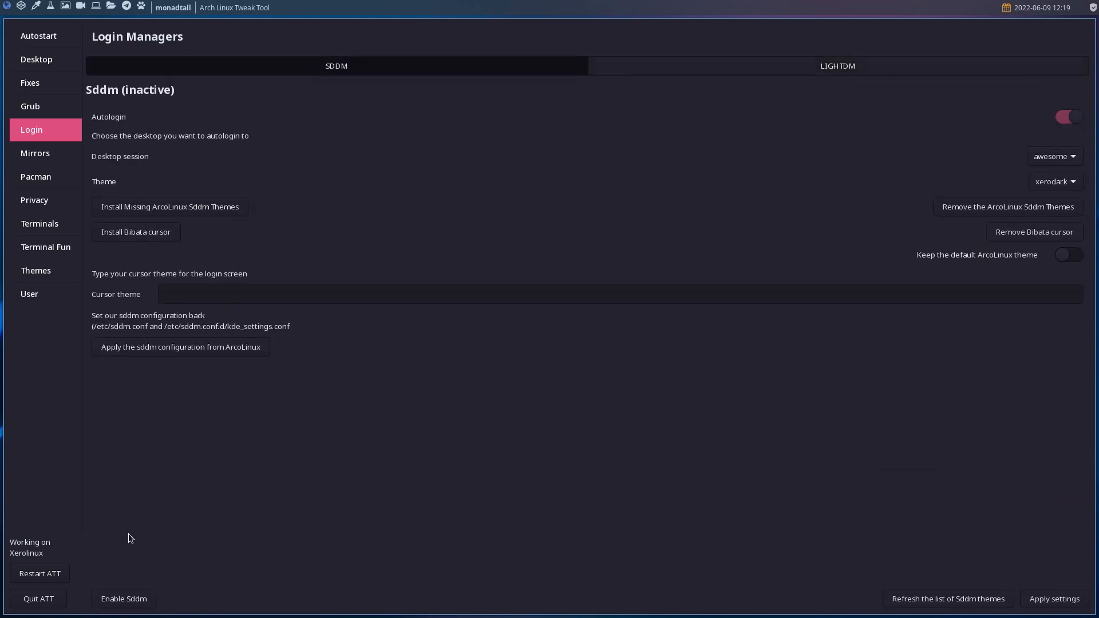
{"action": "left_click", "coordinate": [123, 599]}
{"action": "left_click", "coordinate": [1065, 158]}
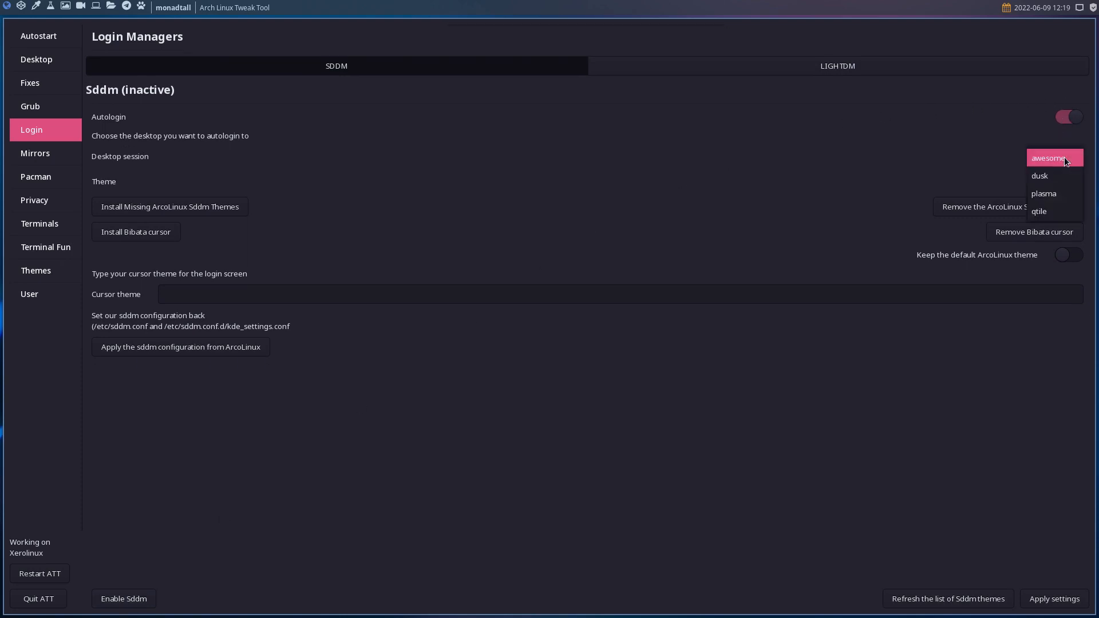
{"action": "left_click", "coordinate": [1063, 196]}
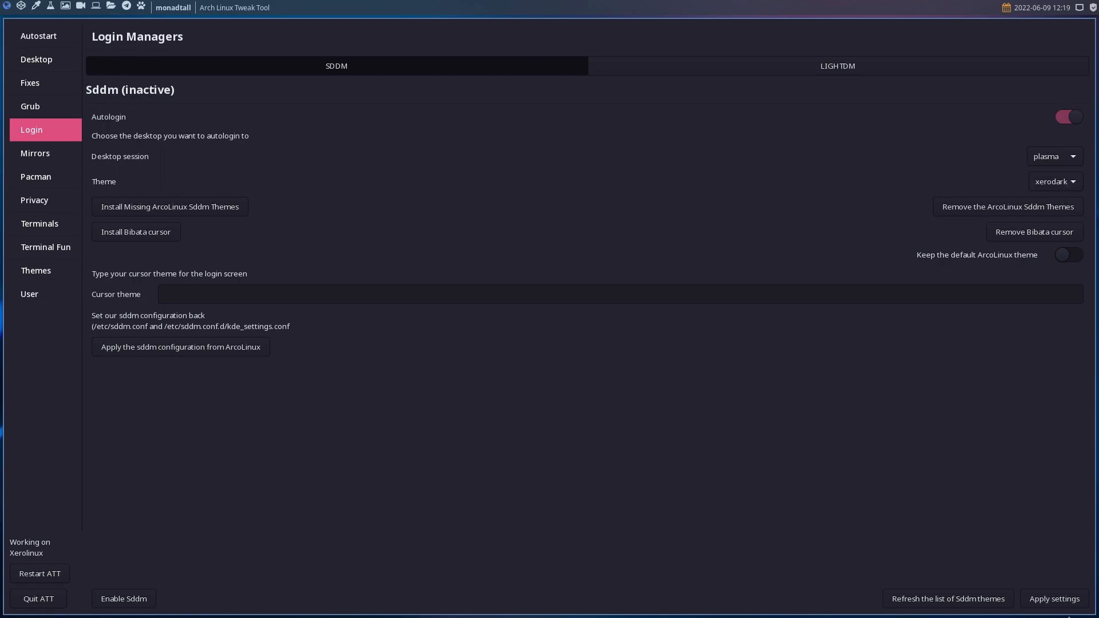
{"action": "left_click", "coordinate": [1062, 606]}
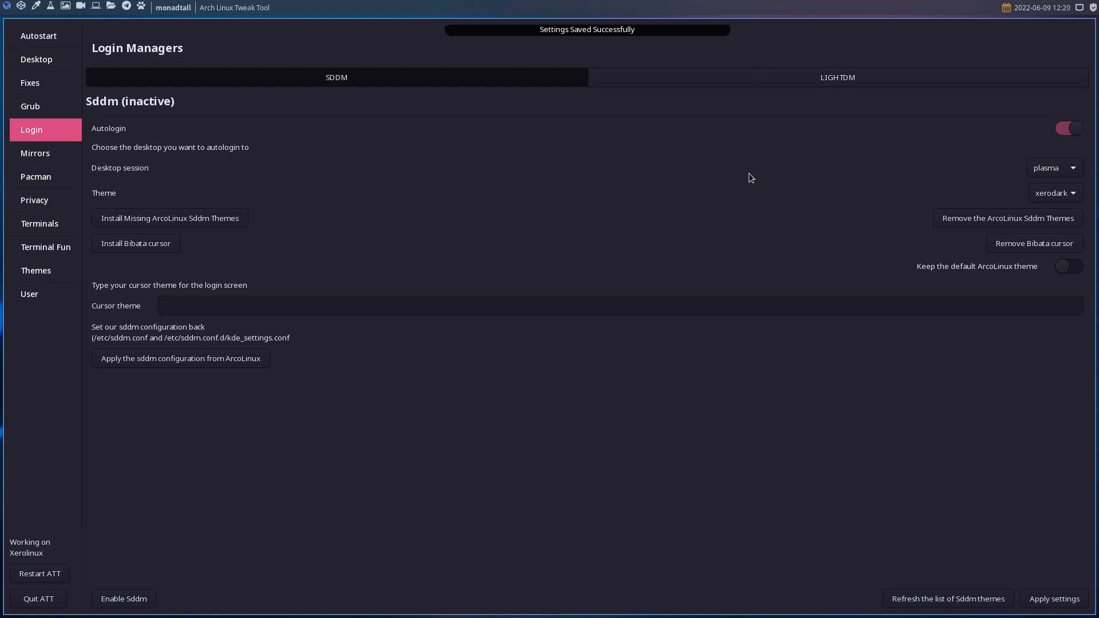
{"action": "left_click", "coordinate": [853, 70]}
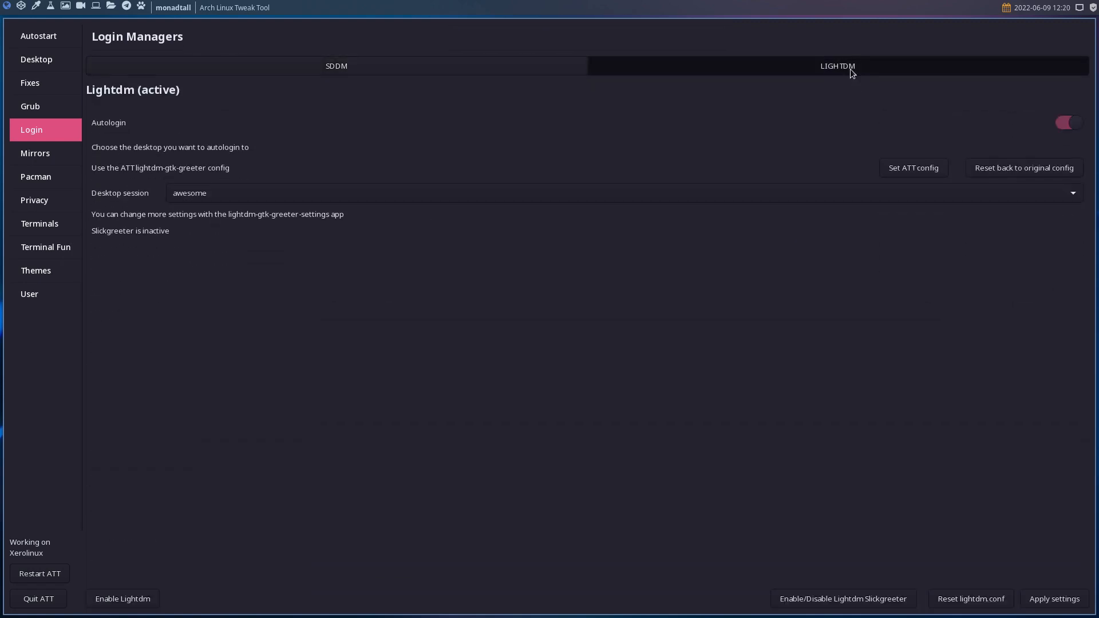
{"action": "left_click", "coordinate": [64, 162]}
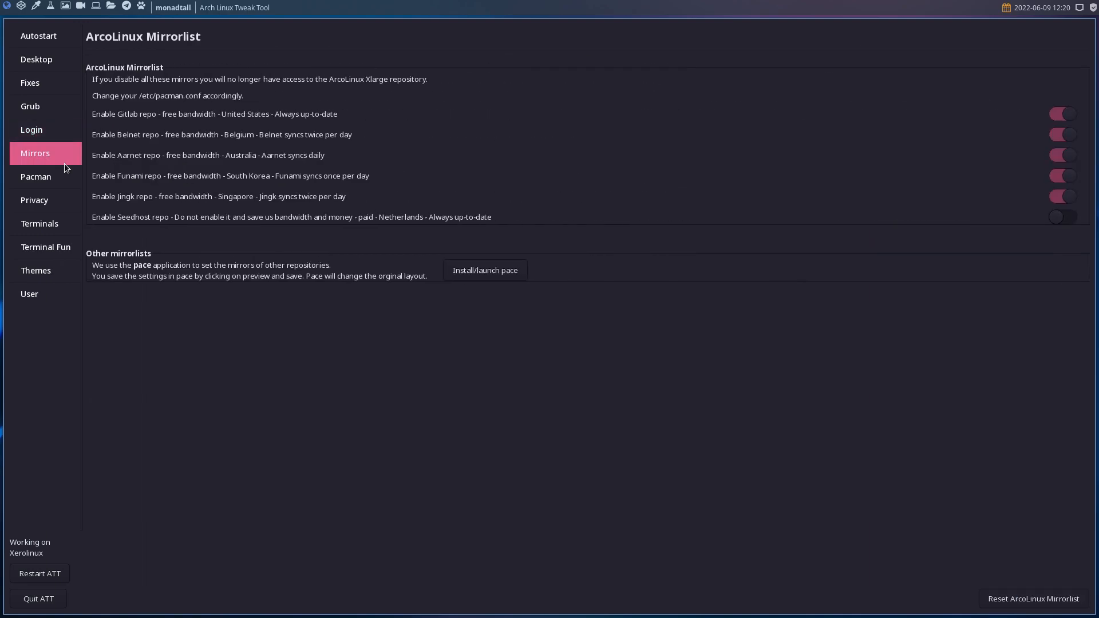
Switch off the Endeavour, Chaotics and ArcoLinux x-large repos in the pacman config, then go to Privacy
{"action": "left_click", "coordinate": [50, 179]}
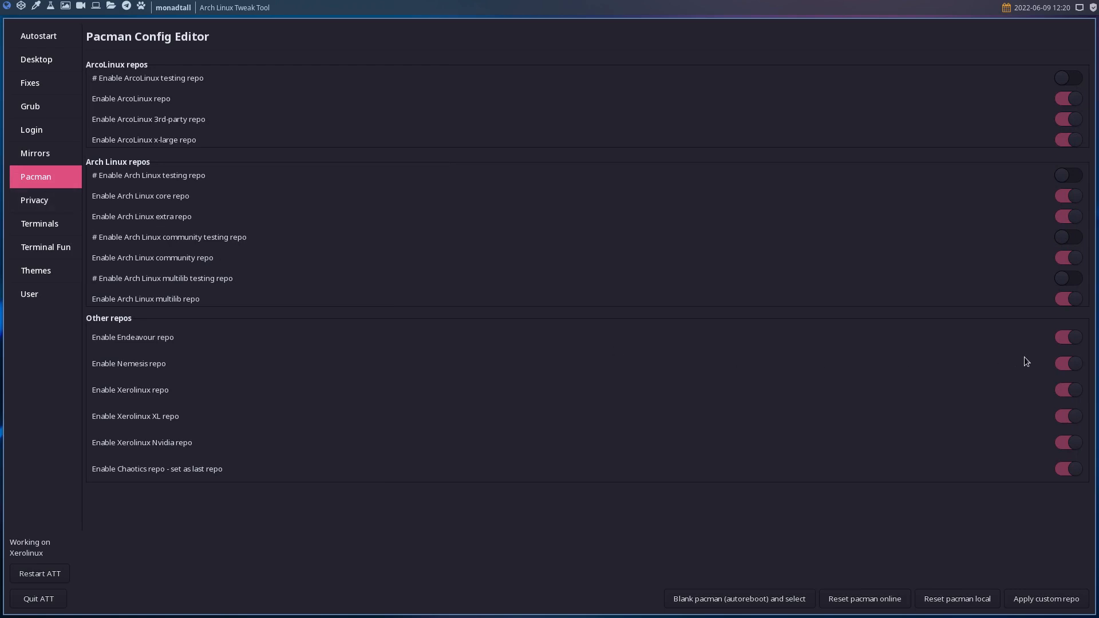
{"action": "left_click", "coordinate": [1062, 344]}
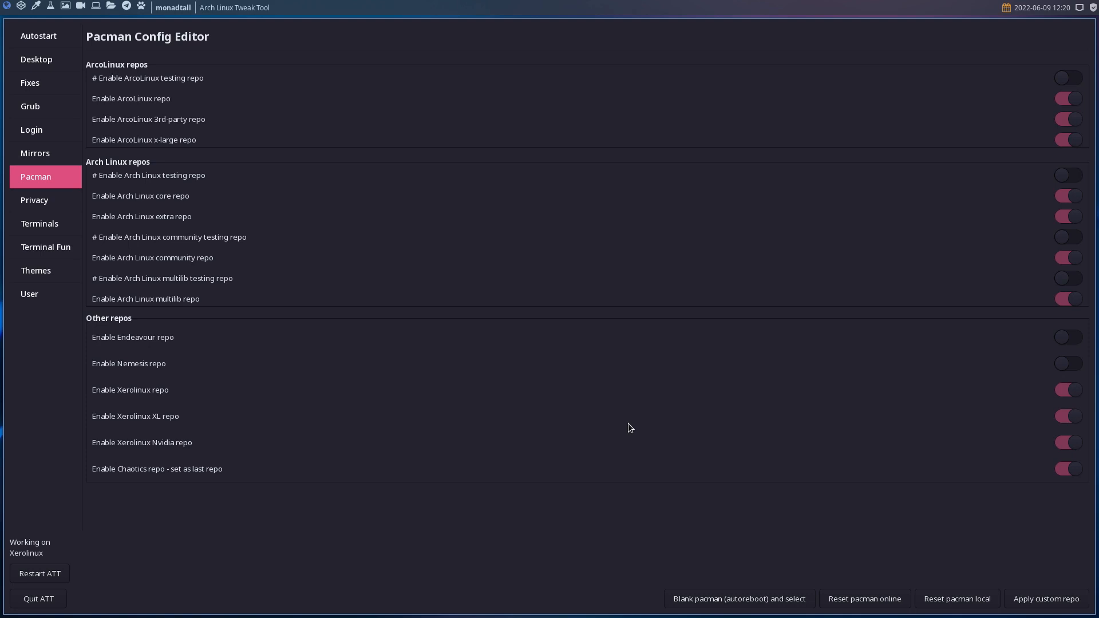
{"action": "left_click", "coordinate": [1066, 473]}
{"action": "left_click", "coordinate": [1064, 139]}
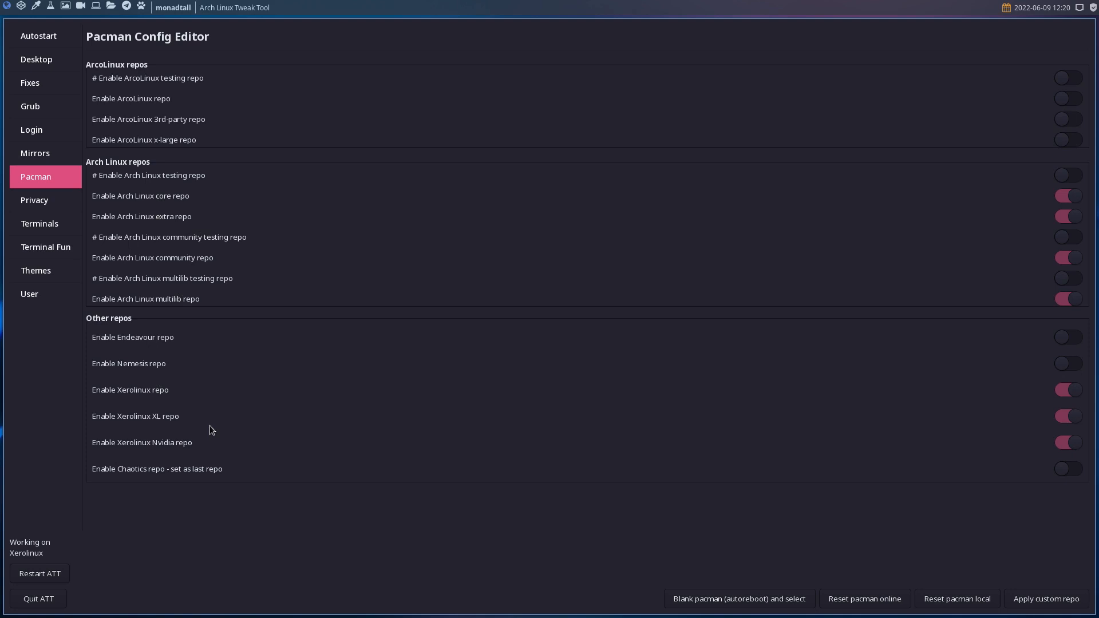
{"action": "left_click", "coordinate": [48, 206]}
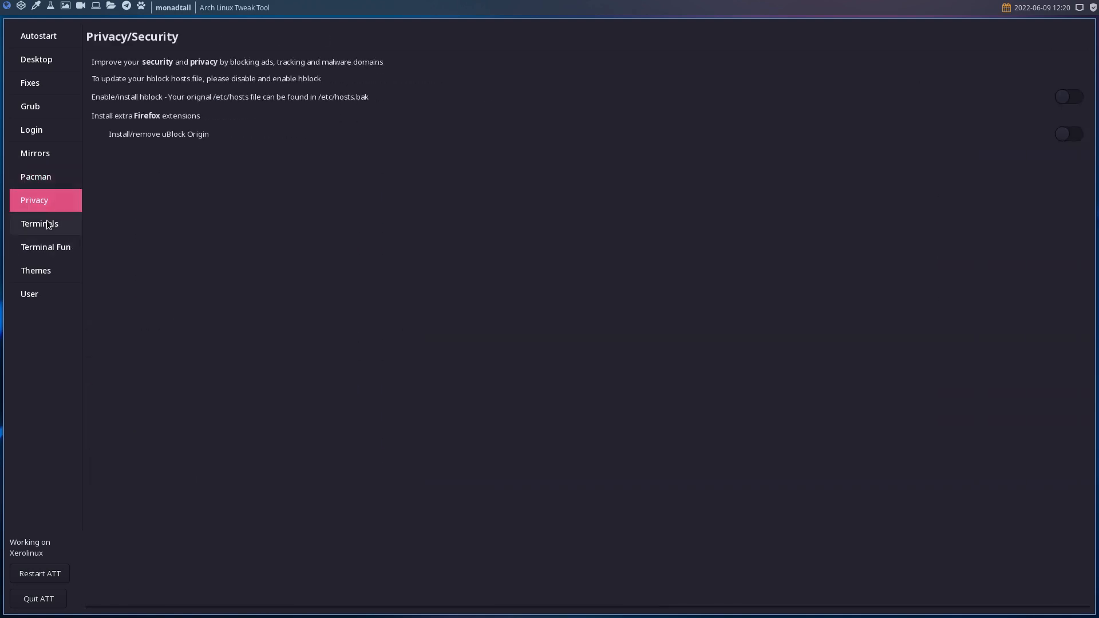
Try enabling hblock, dismiss its error dialog, and quit Arch Linux Tweak Tool
{"action": "left_click", "coordinate": [1068, 99]}
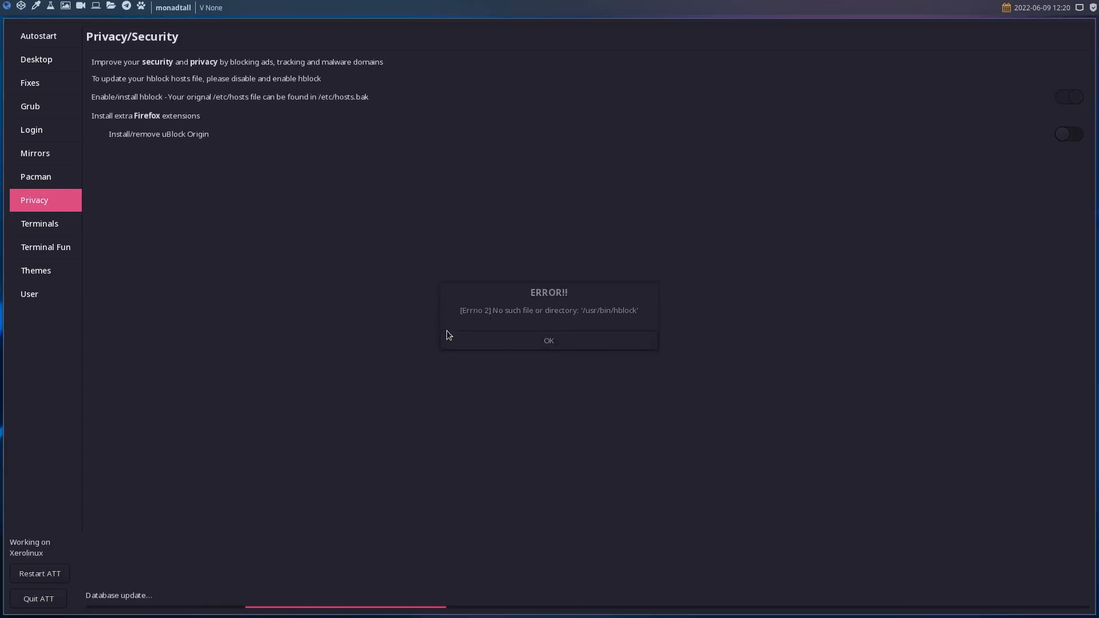
{"action": "left_click", "coordinate": [556, 342]}
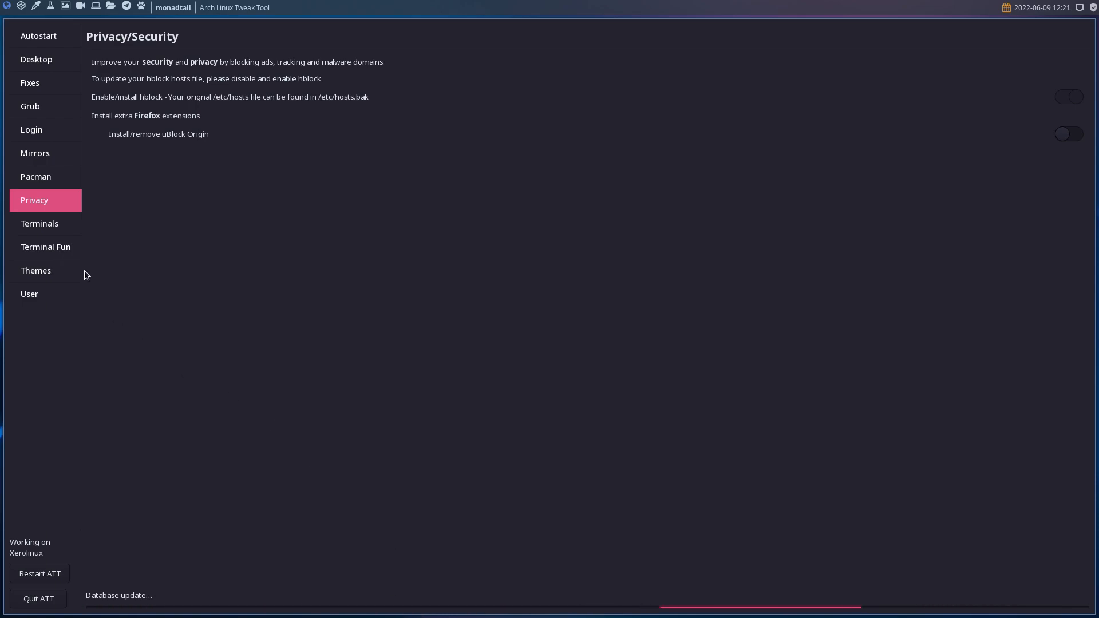
{"action": "left_click", "coordinate": [38, 229]}
{"action": "left_click", "coordinate": [48, 209]}
{"action": "left_click", "coordinate": [39, 599]}
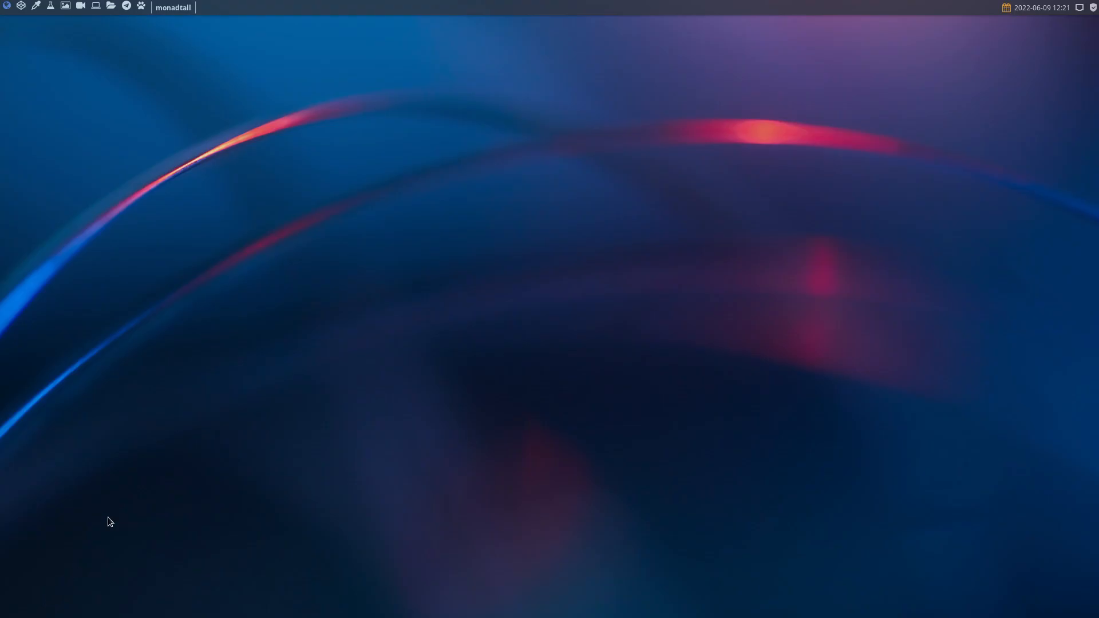
Launch archlinux-tweak-tool from a new Alacritty terminal and authenticate with the password
{"action": "key", "text": "super+Return"}
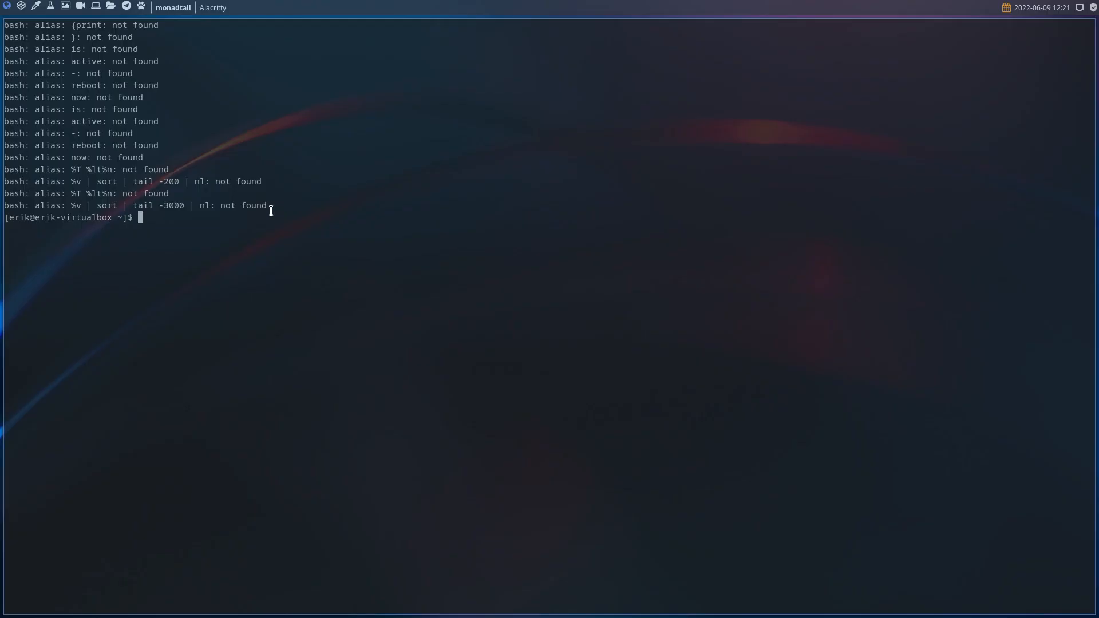
{"action": "type", "text": "archlinux-"}
{"action": "key", "text": "Tab"}
{"action": "key", "text": "Return"}
{"action": "type", "text": "****"}
{"action": "key", "text": "Return"}
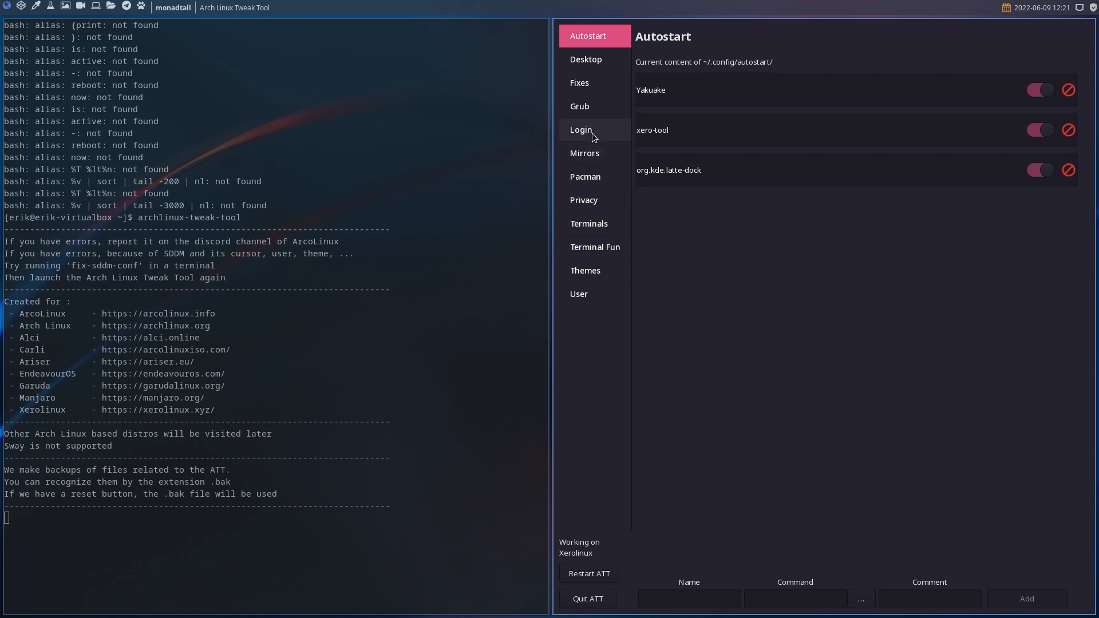
Try turning on hblock on the Privacy page and dismiss the resulting error
{"action": "left_click", "coordinate": [595, 198]}
{"action": "left_click", "coordinate": [1076, 100]}
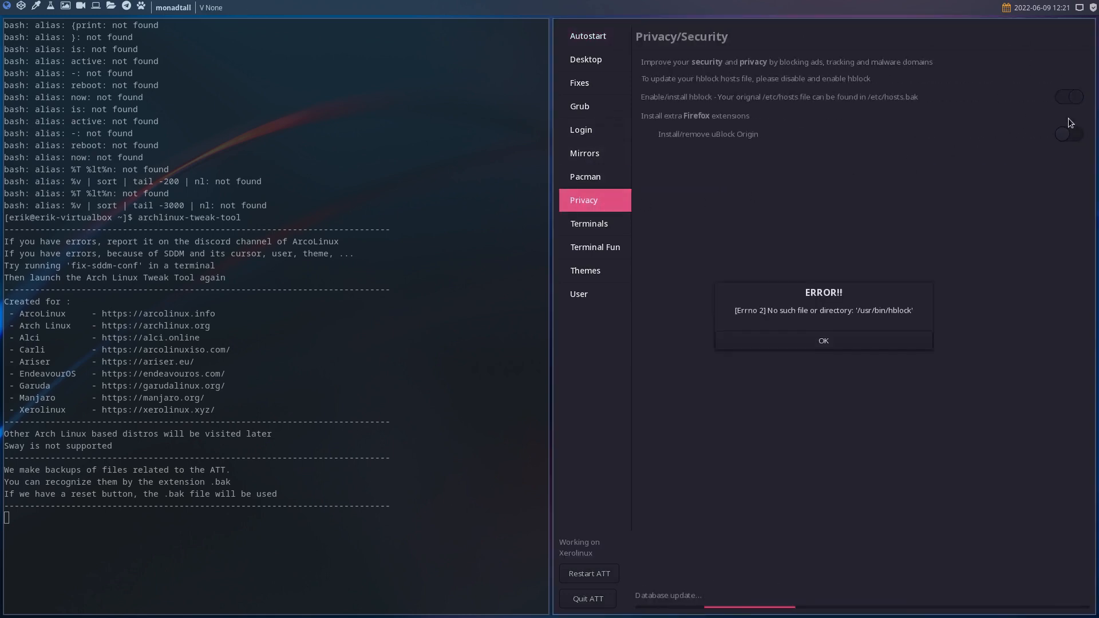
{"action": "left_click", "coordinate": [846, 347]}
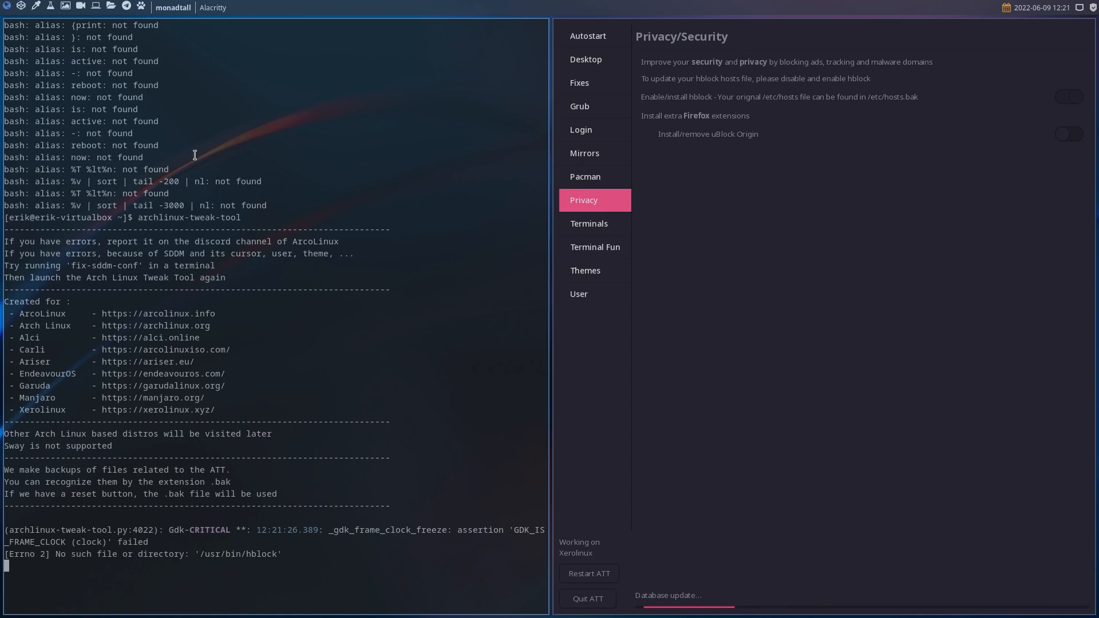
Stop the tool with Ctrl+C and rerun the same command, re-entering the password
{"action": "key", "text": "ctrl+c"}
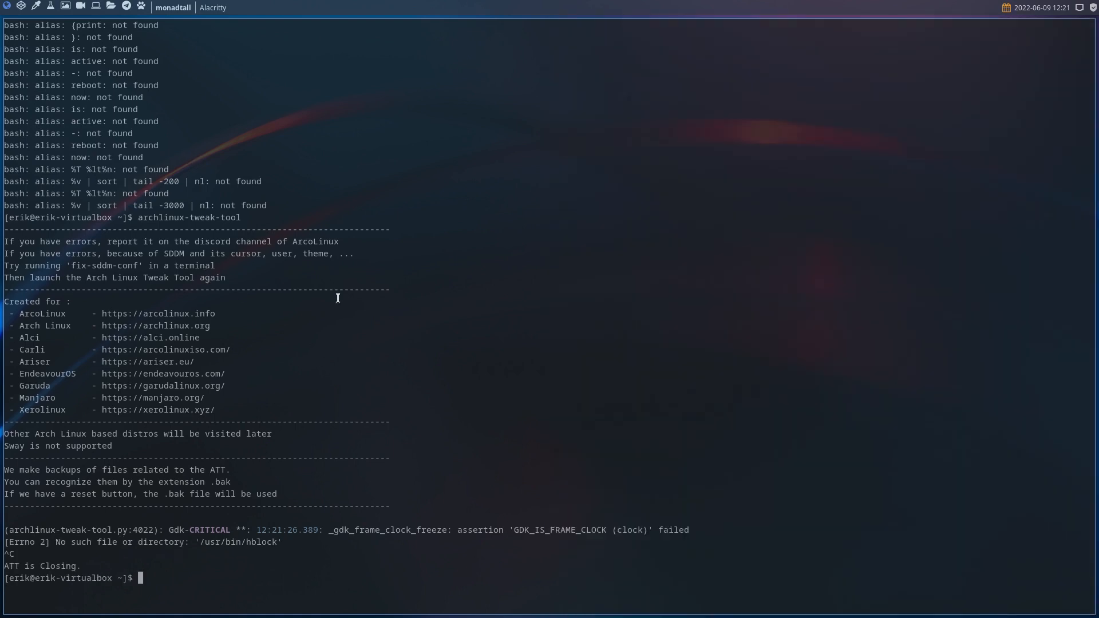
{"action": "key", "text": "Up"}
{"action": "key", "text": "Return"}
{"action": "type", "text": "••••"}
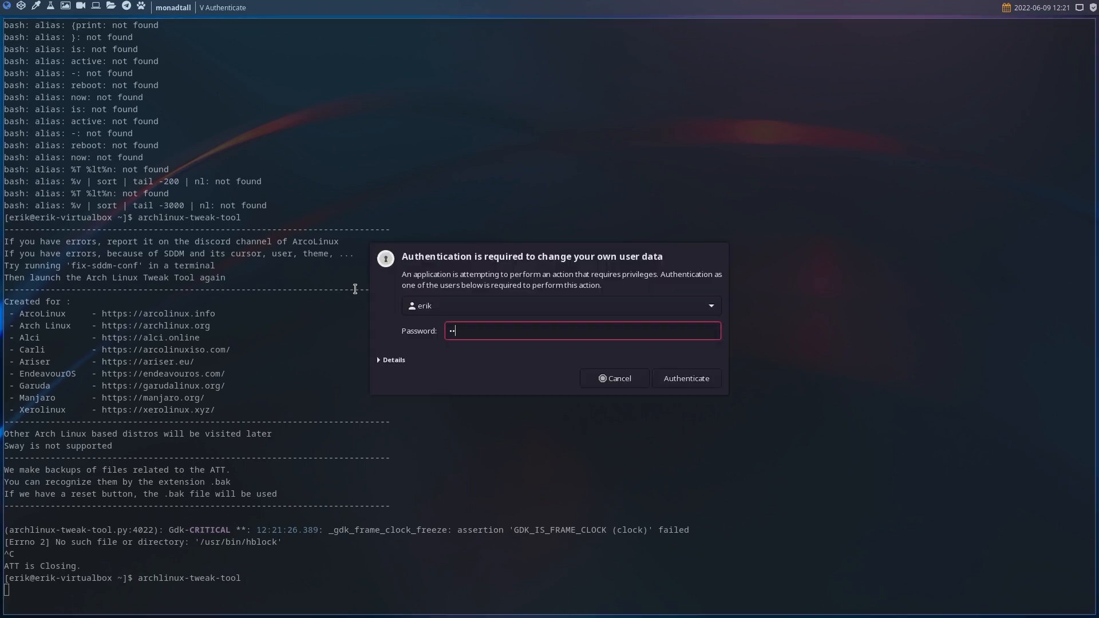
{"action": "key", "text": "Return"}
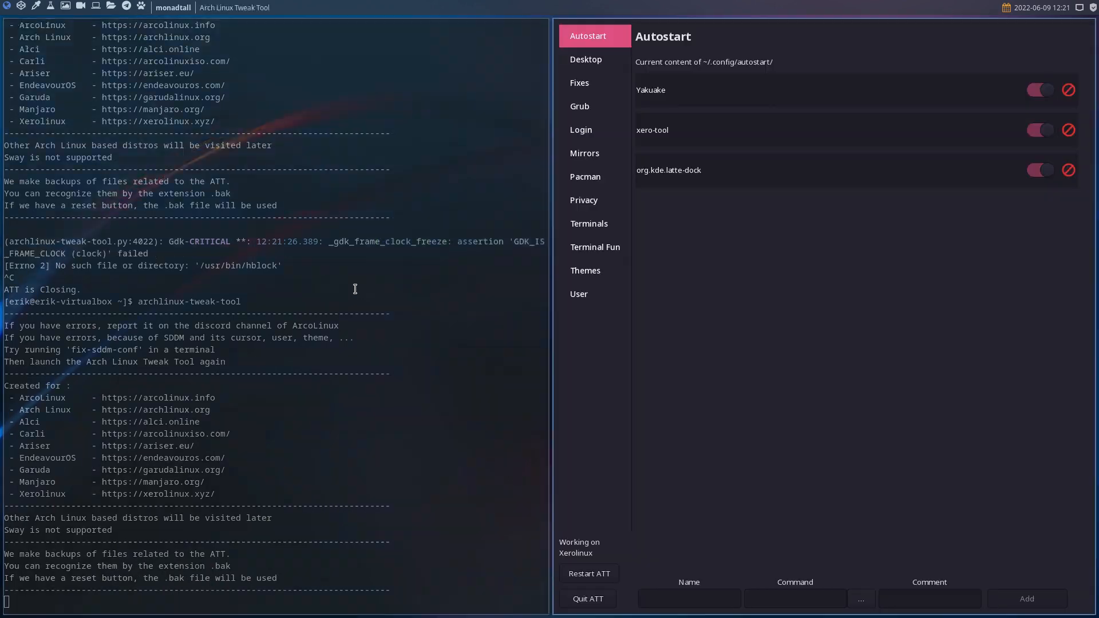
Enable the ArcoLinux, ArcoLinux 3rd-party and x-large pacman repos, and switch hblock on
{"action": "left_click", "coordinate": [599, 59]}
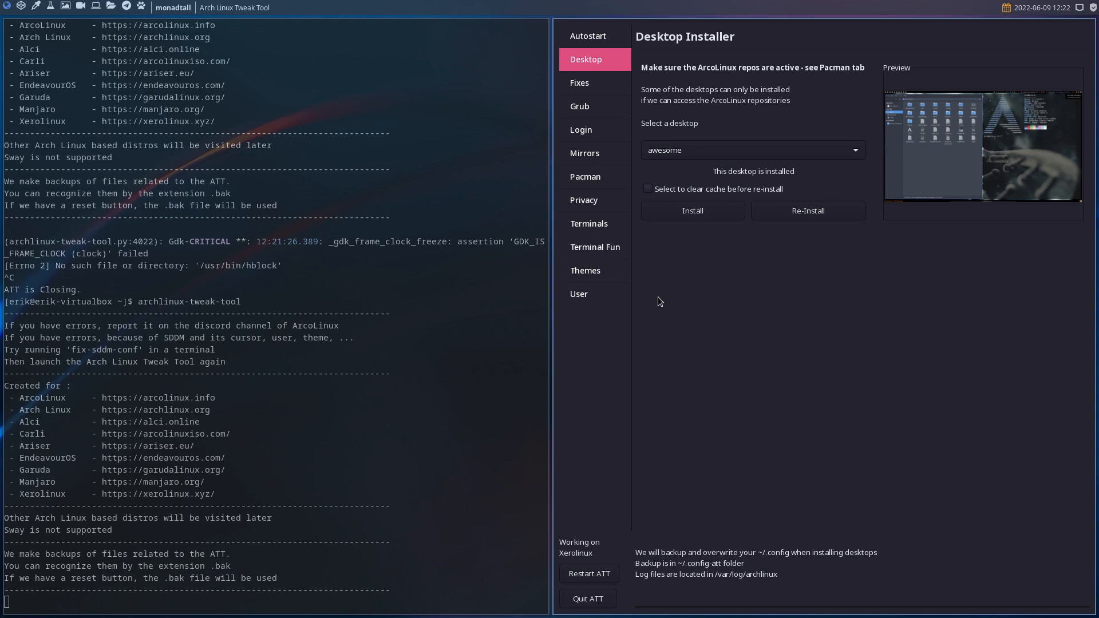
{"action": "left_click", "coordinate": [601, 177]}
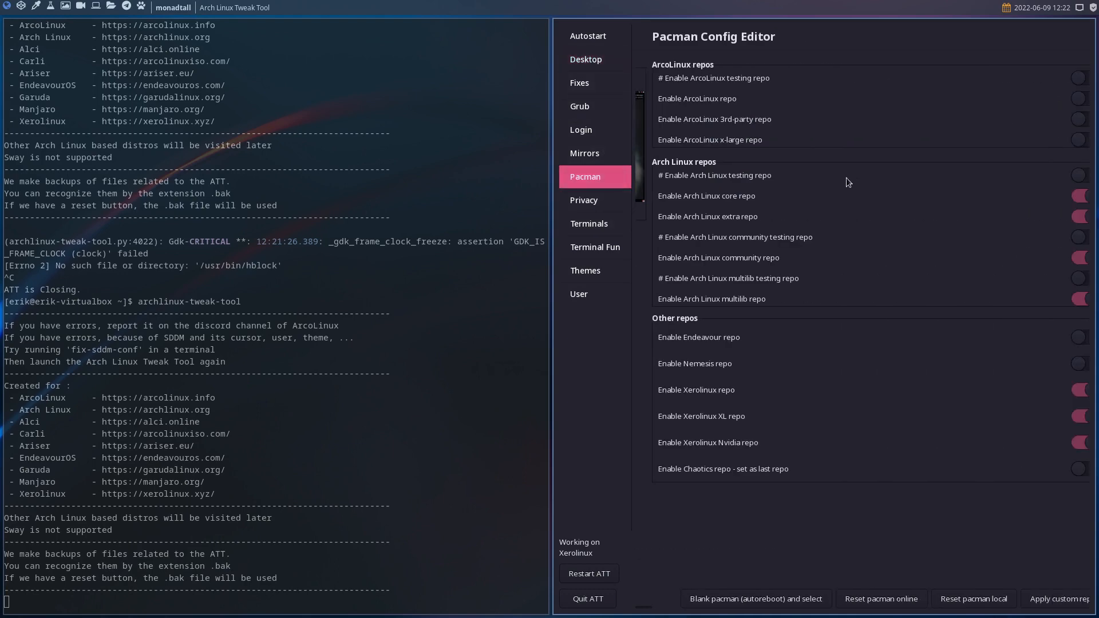
{"action": "left_click", "coordinate": [1081, 103]}
{"action": "left_click", "coordinate": [1080, 121]}
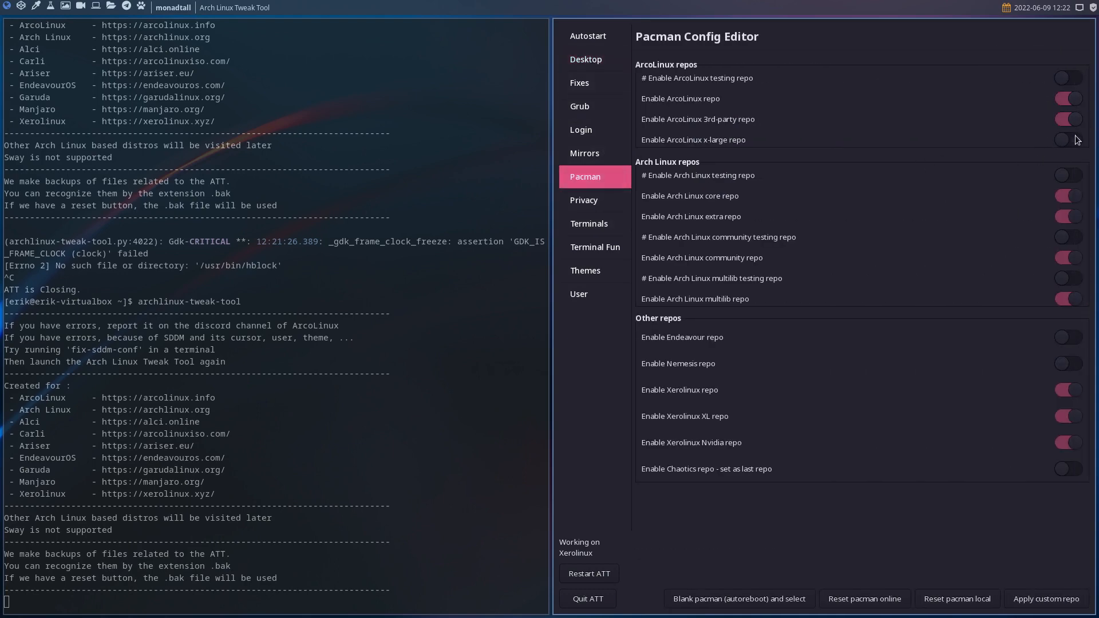
{"action": "left_click", "coordinate": [1076, 140]}
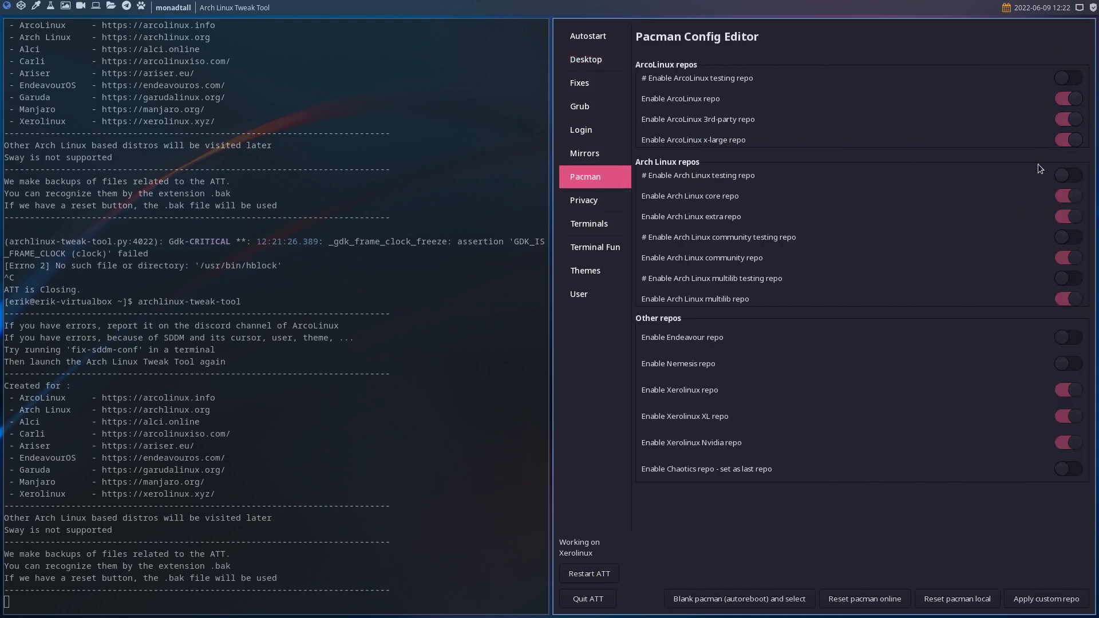
{"action": "left_click", "coordinate": [587, 200]}
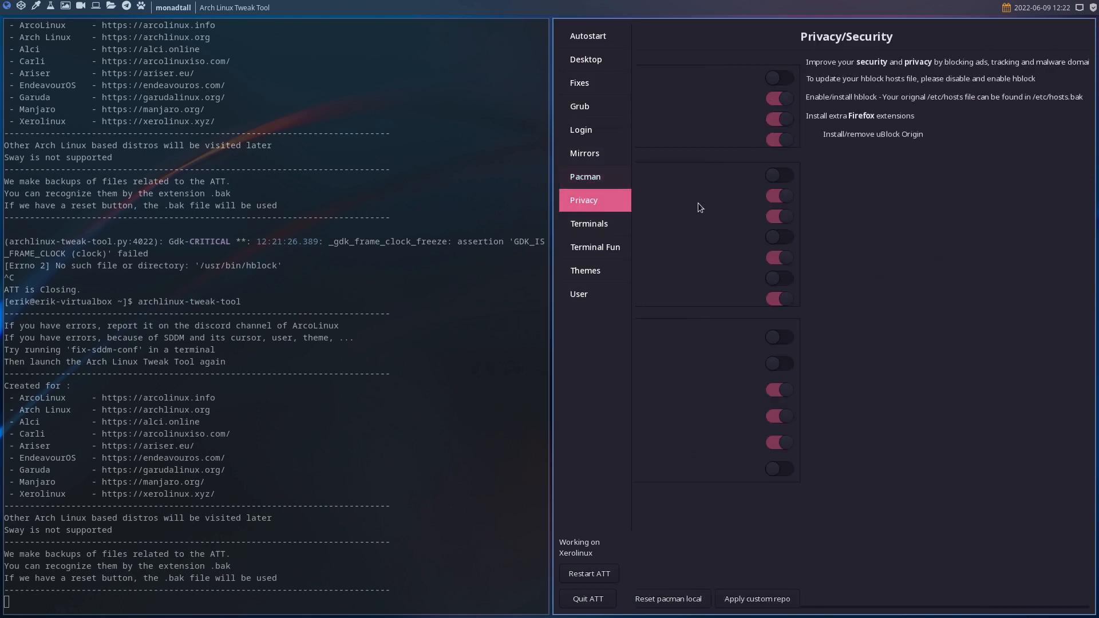
{"action": "left_click", "coordinate": [1069, 97]}
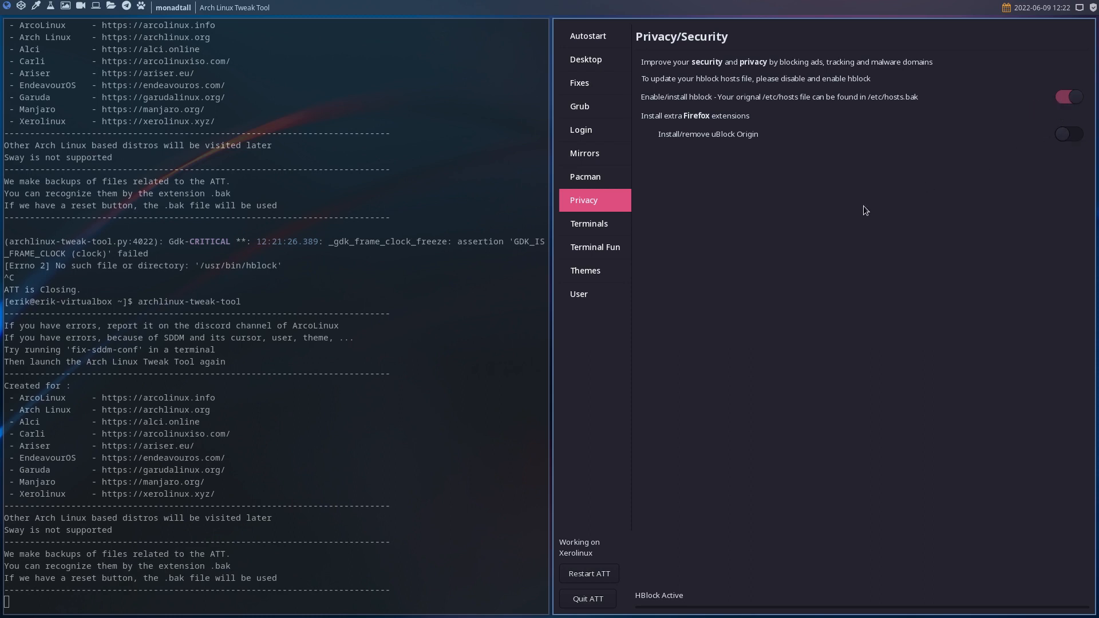
Browse the terminal themes, terminal utilities, theme switcher and create user pages, then quit ATT
{"action": "left_click", "coordinate": [584, 228]}
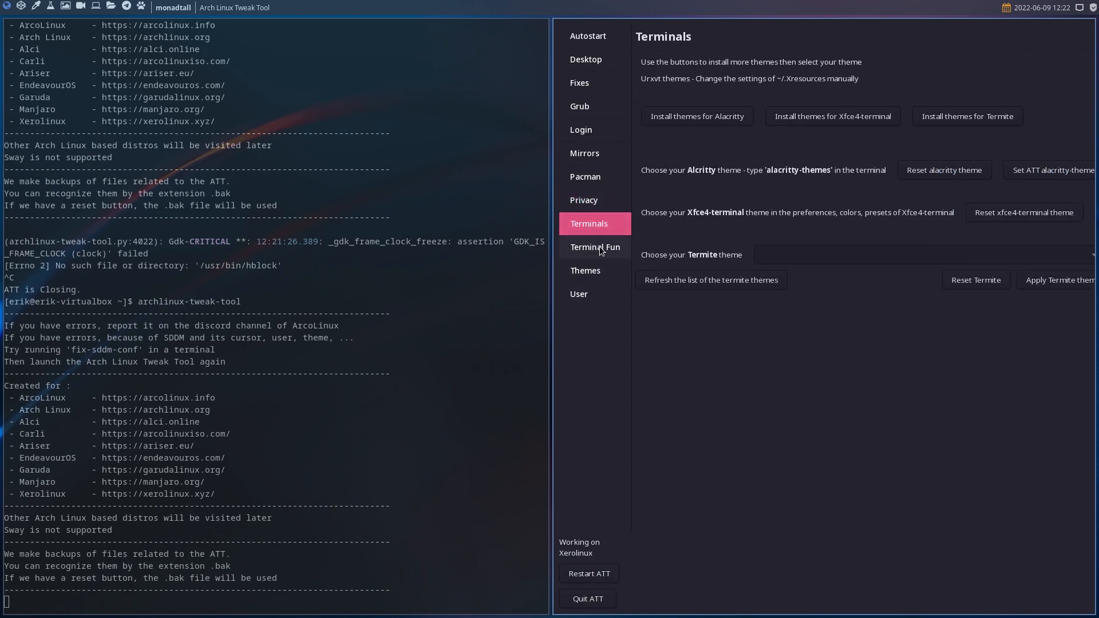
{"action": "left_click", "coordinate": [600, 247]}
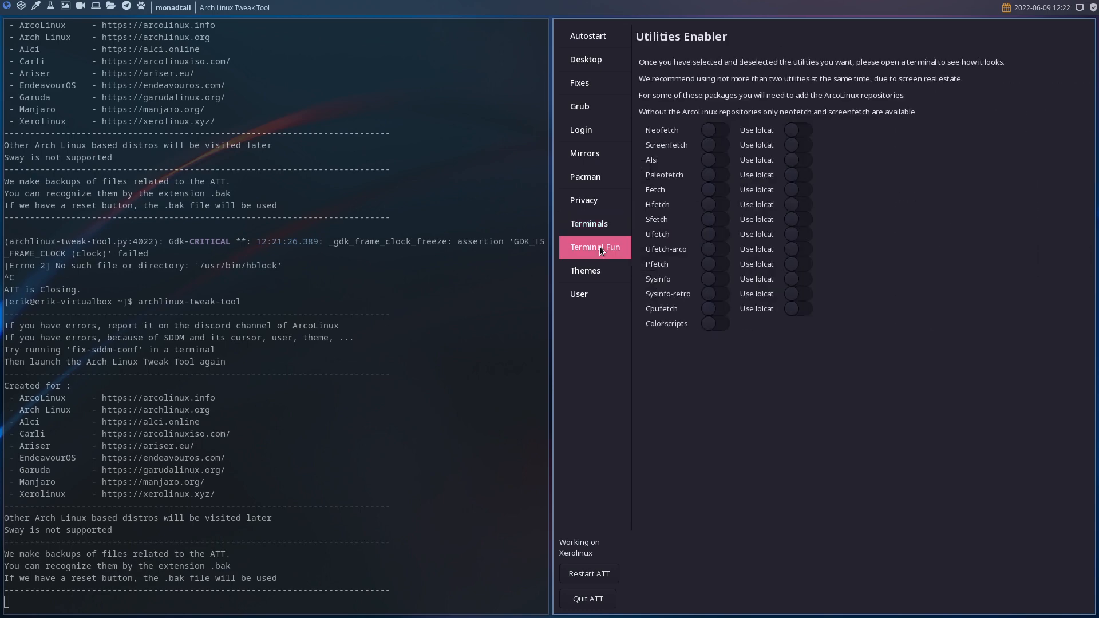
{"action": "left_click", "coordinate": [599, 274]}
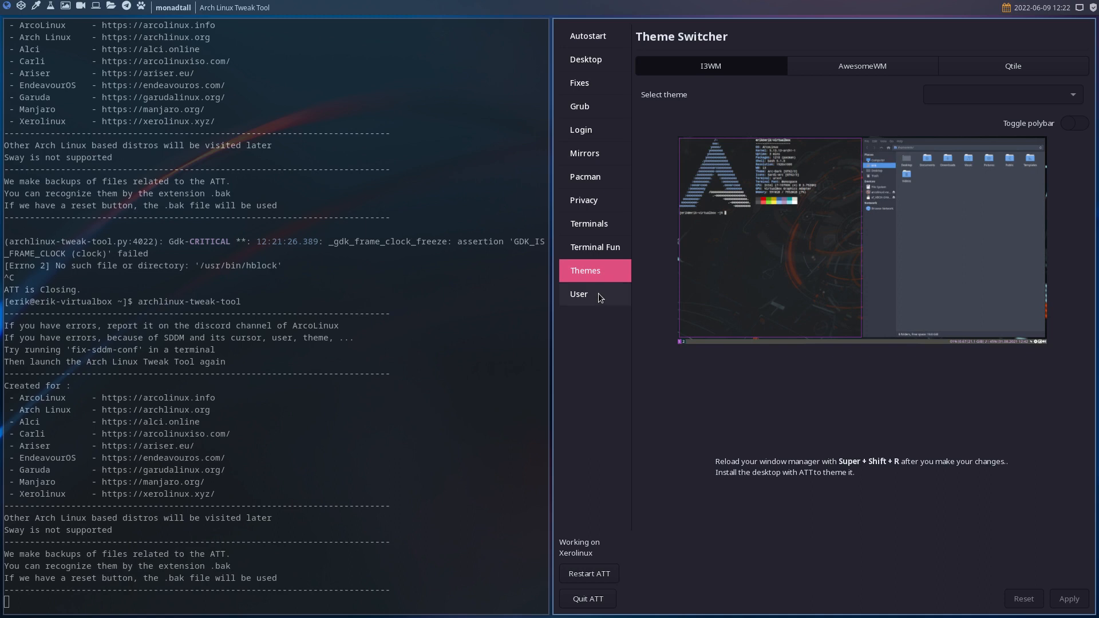
{"action": "left_click", "coordinate": [600, 294]}
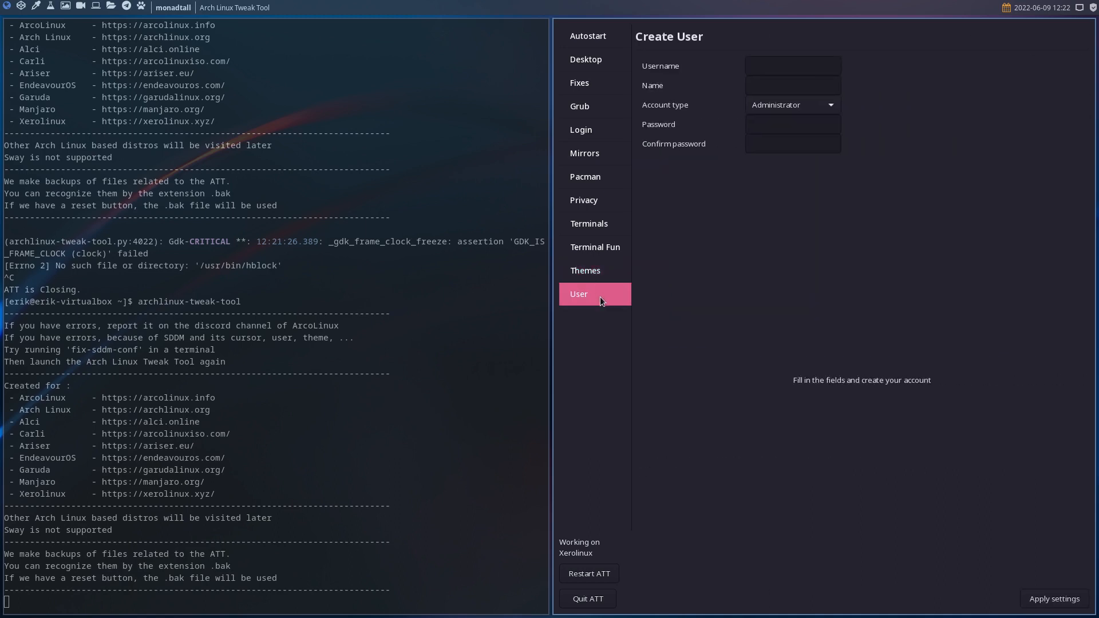
{"action": "left_click", "coordinate": [593, 601]}
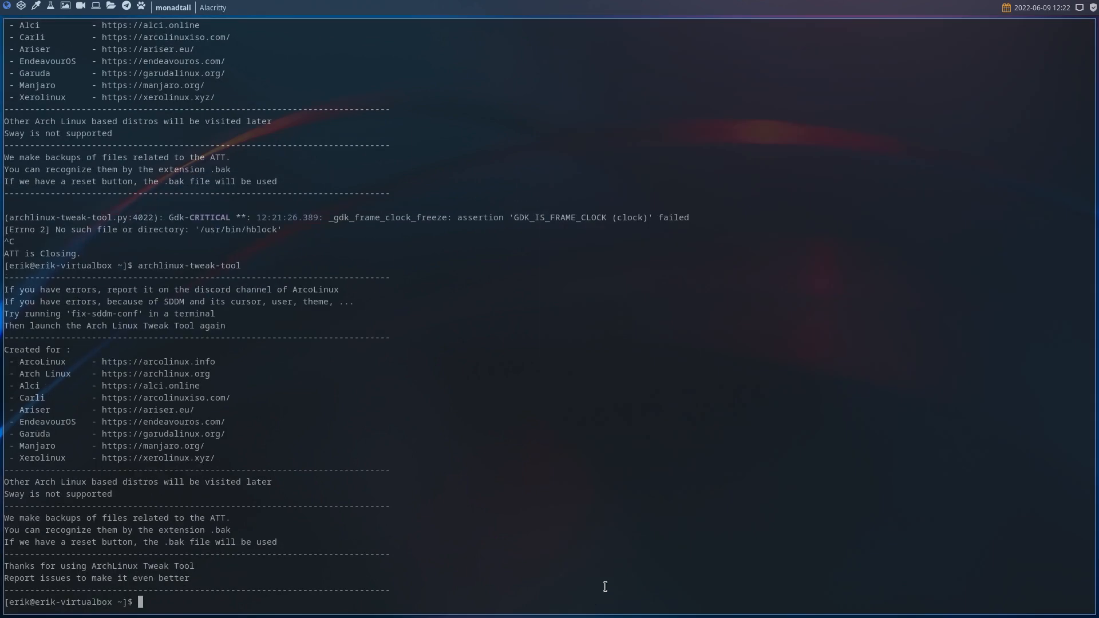
Reboot from the ArchLinux Logout overlay and boot XeroLinux straight from GRUB
{"action": "key", "text": "super+x"}
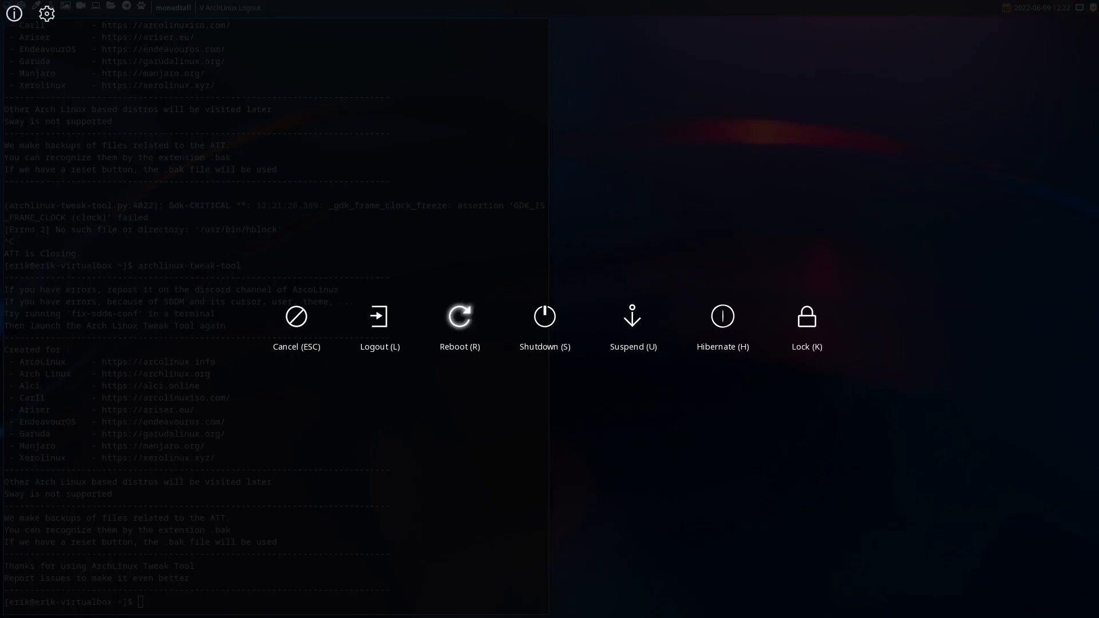
{"action": "left_click", "coordinate": [460, 317]}
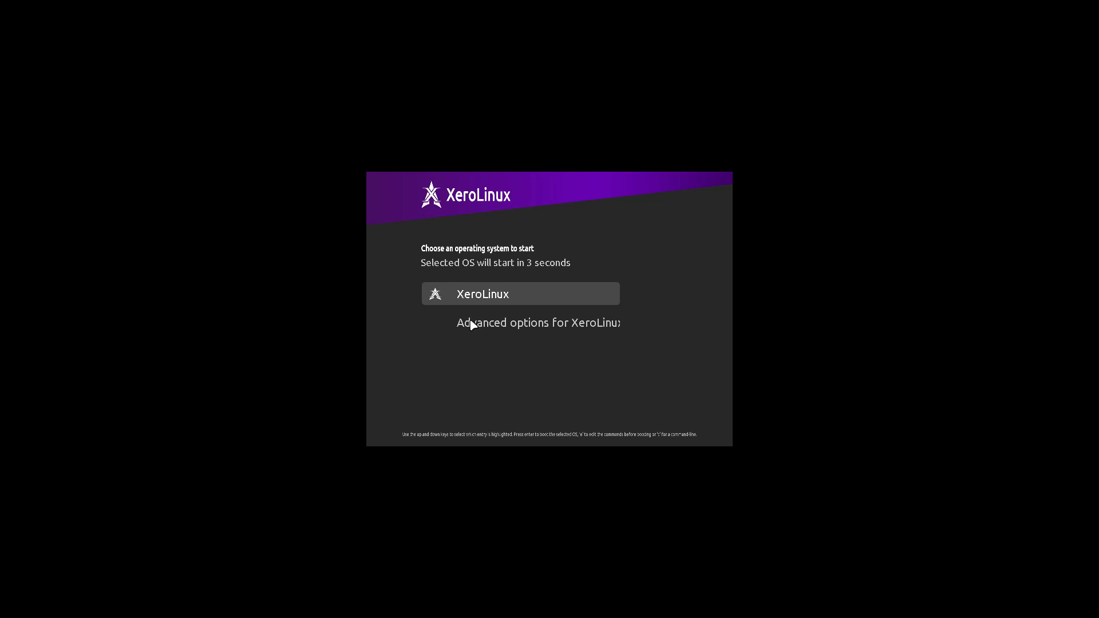
{"action": "key", "text": "Return"}
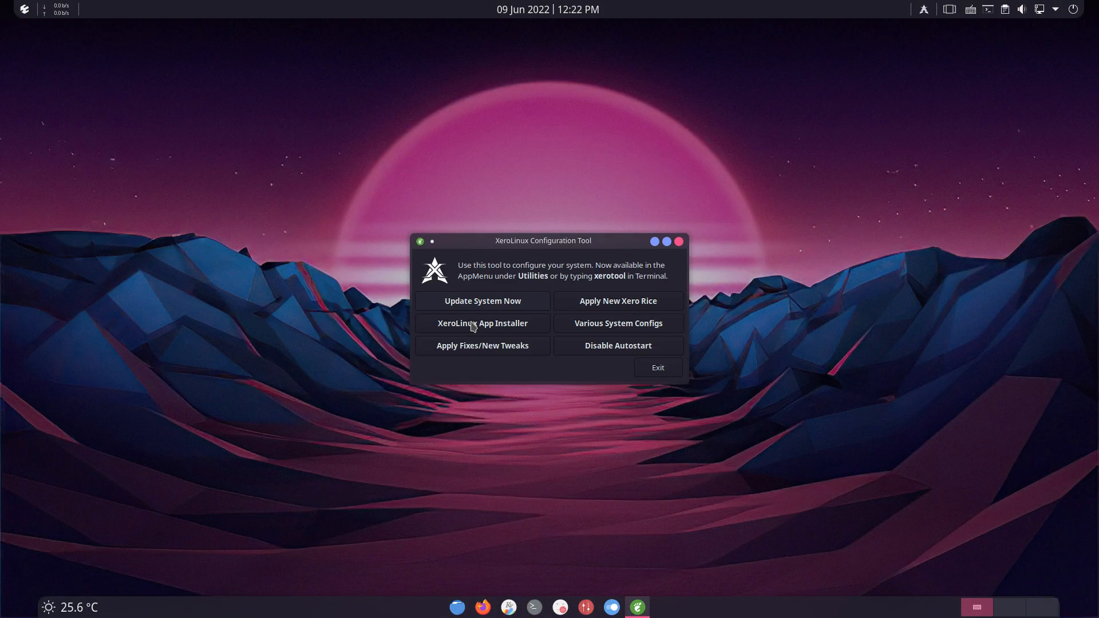
Exit the XeroLinux Configuration Tool and briefly open then close the application launcher
{"action": "left_click", "coordinate": [658, 369]}
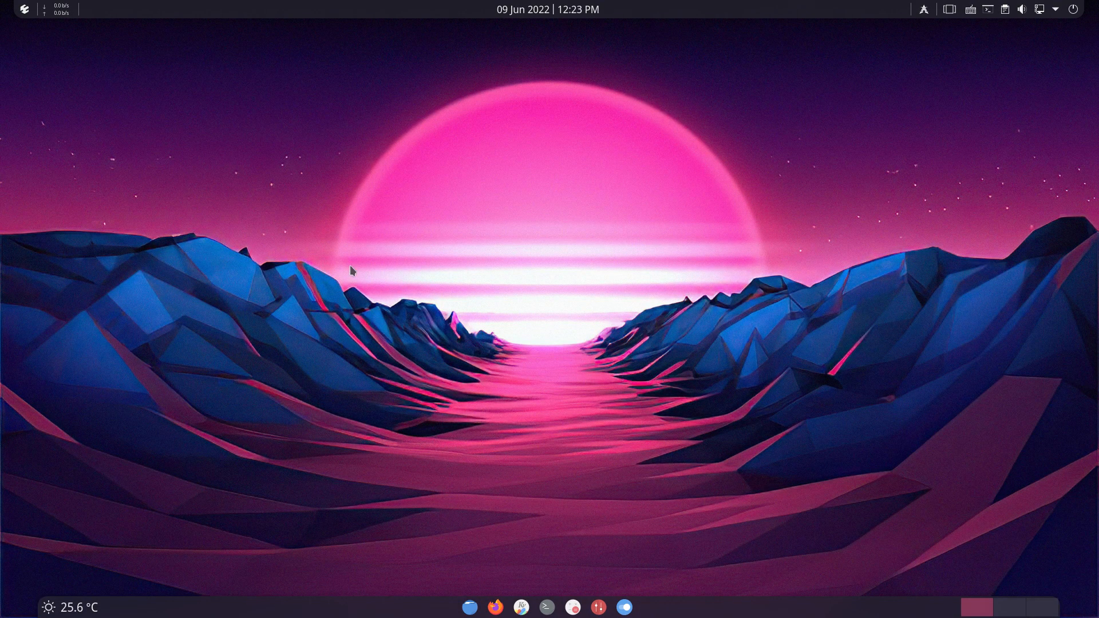
{"action": "left_click", "coordinate": [24, 9]}
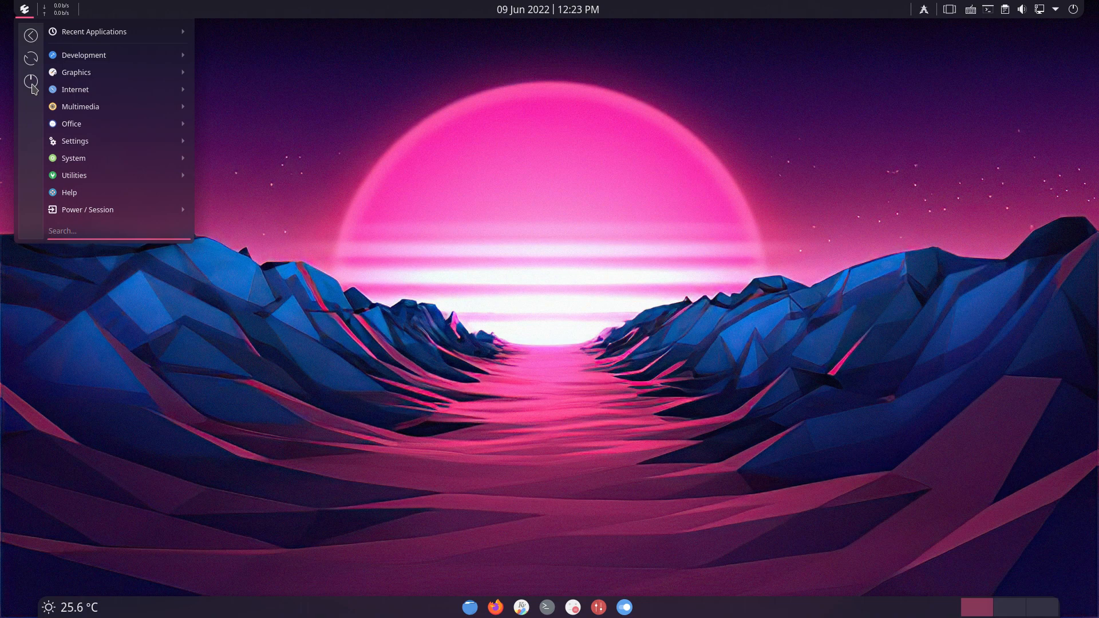
{"action": "left_click", "coordinate": [497, 129]}
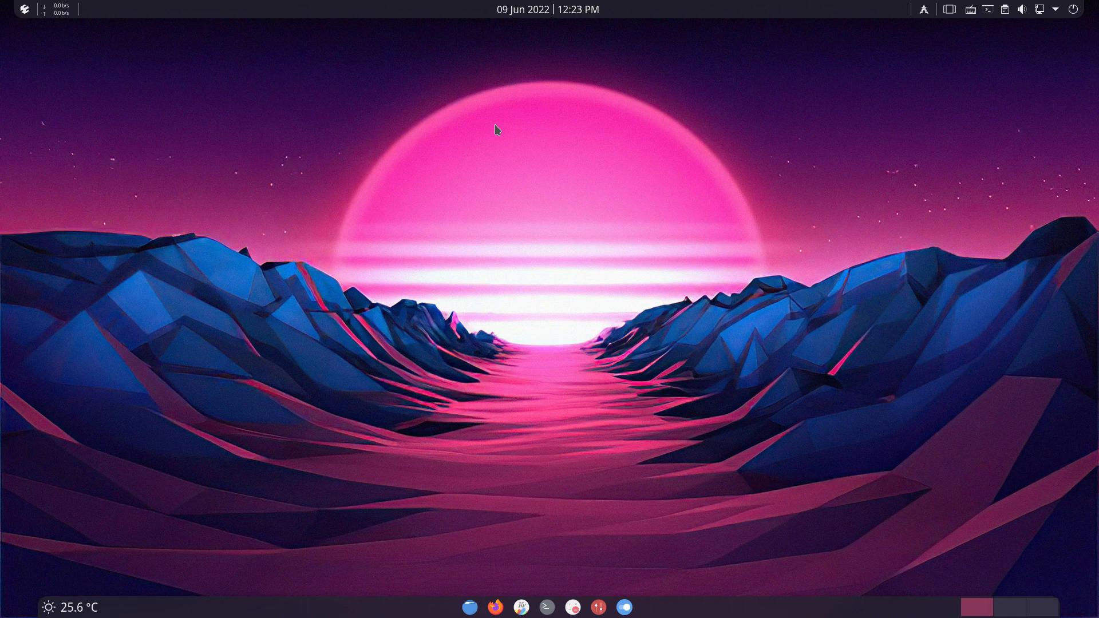